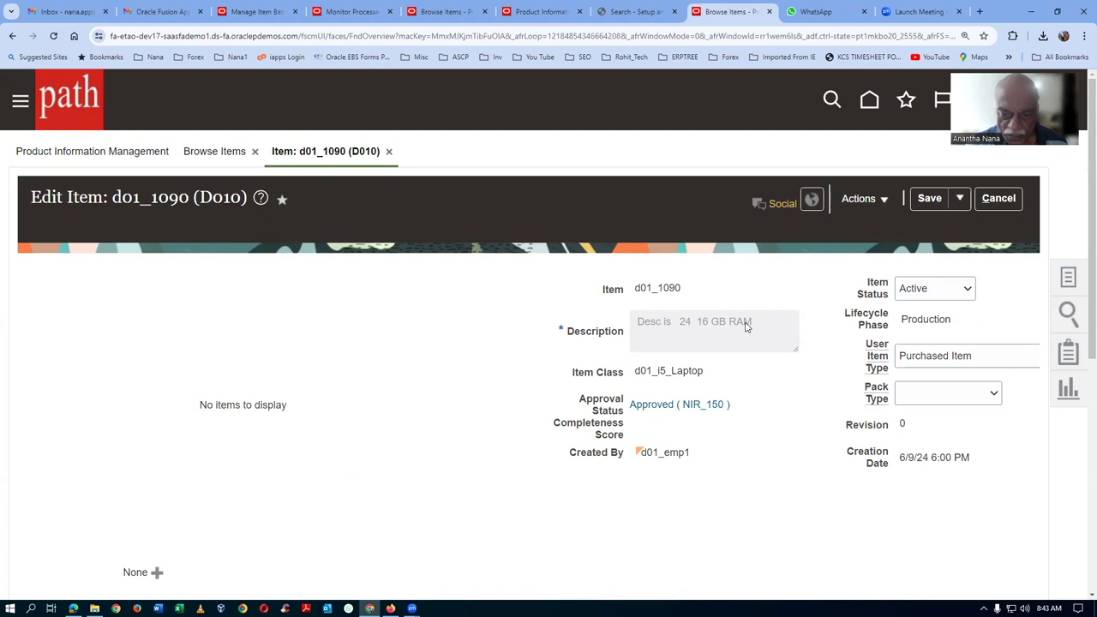
Review the attributes on item d01_1090's d01_Laptop_i5_Specs_Page specifications page.
scroll(466, 370, down, 5)
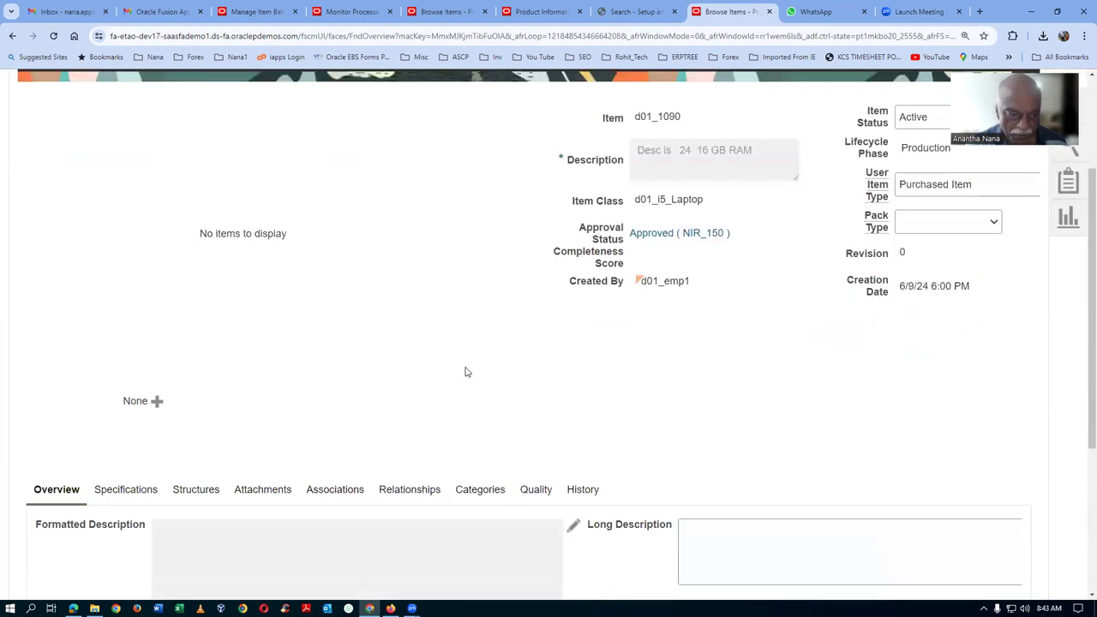
click(129, 263)
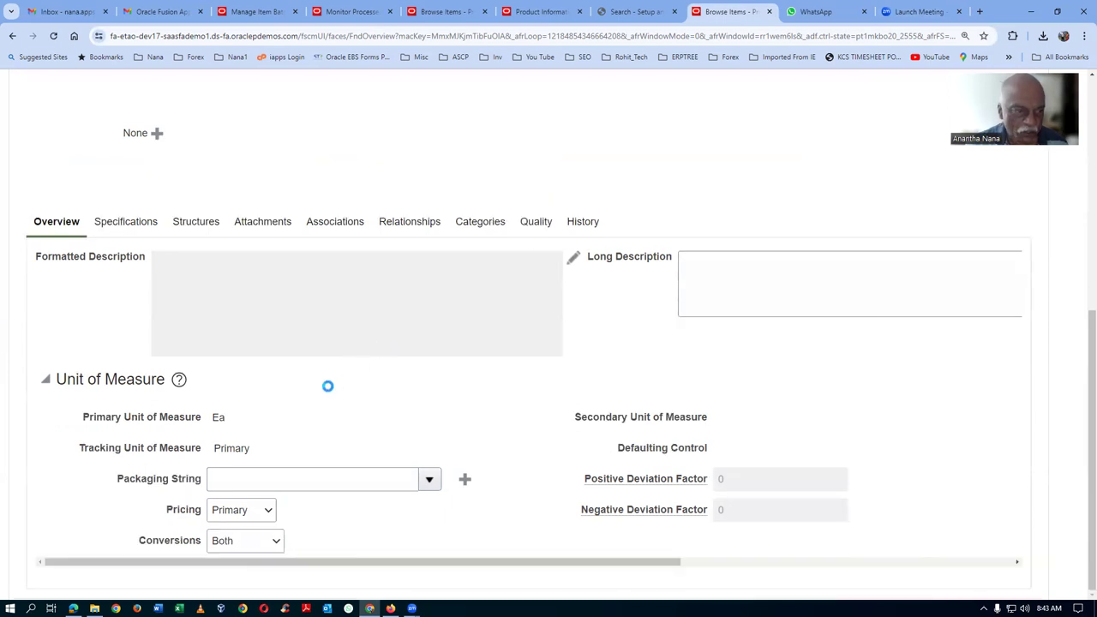
click(101, 342)
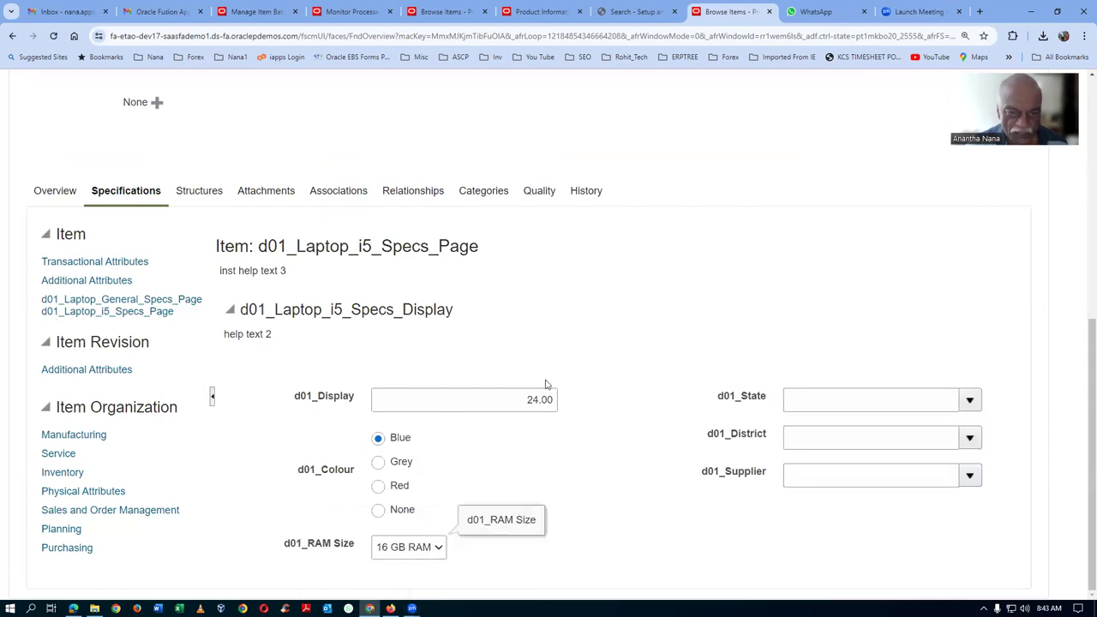
scroll(634, 332, up, 5)
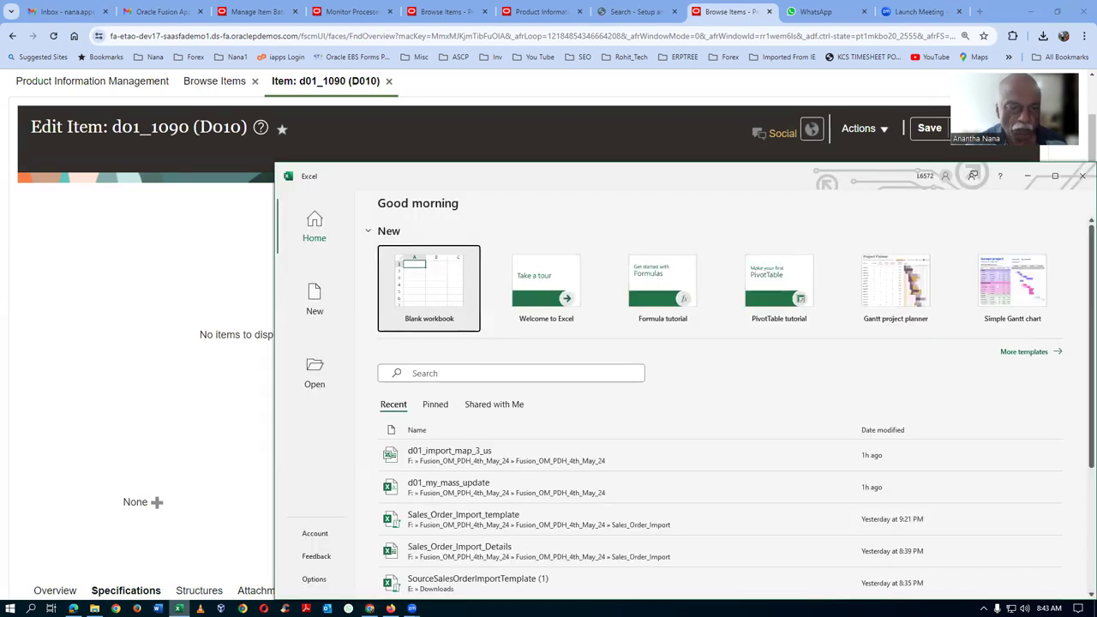
Switch to Excel and start a blank workbook with the header "Transaction type" in A1, widening columns A and B.
click(446, 287)
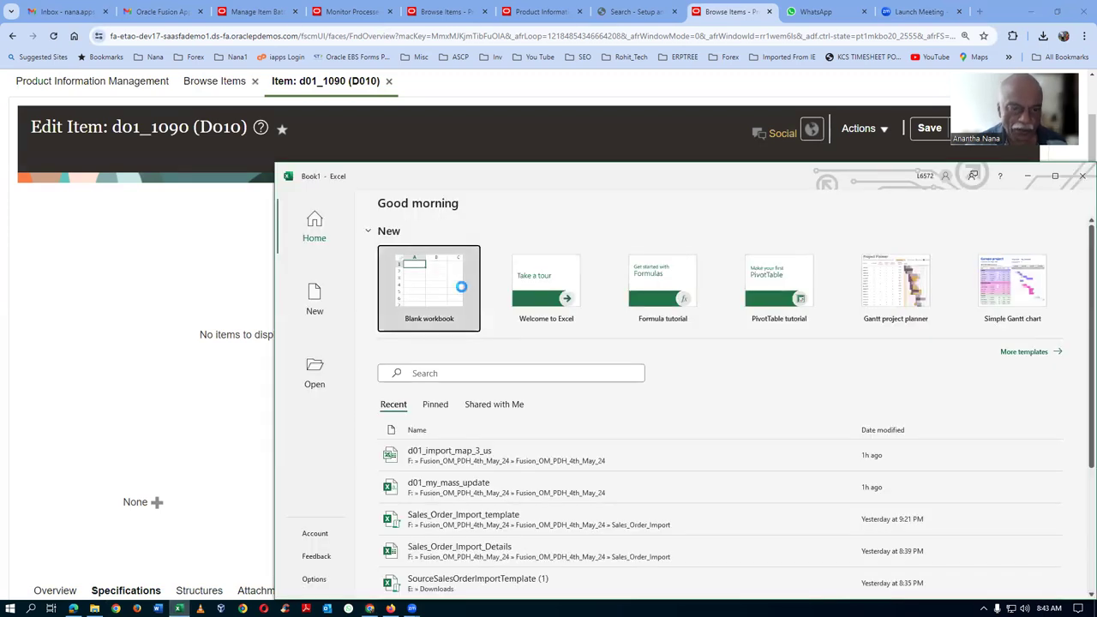
click(1055, 176)
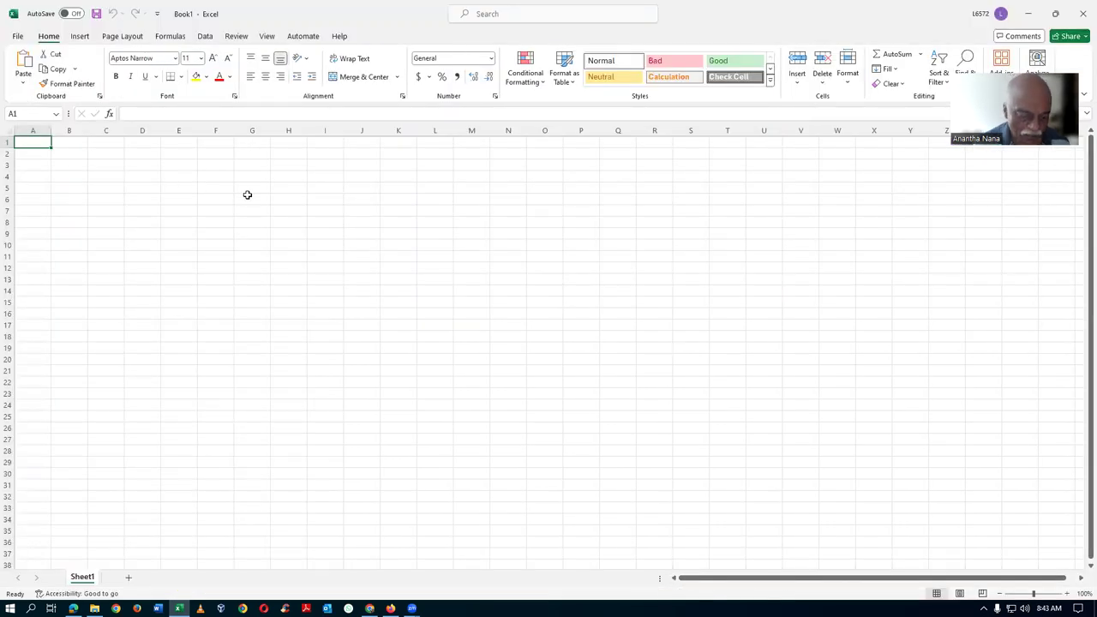
text(Transaction type)
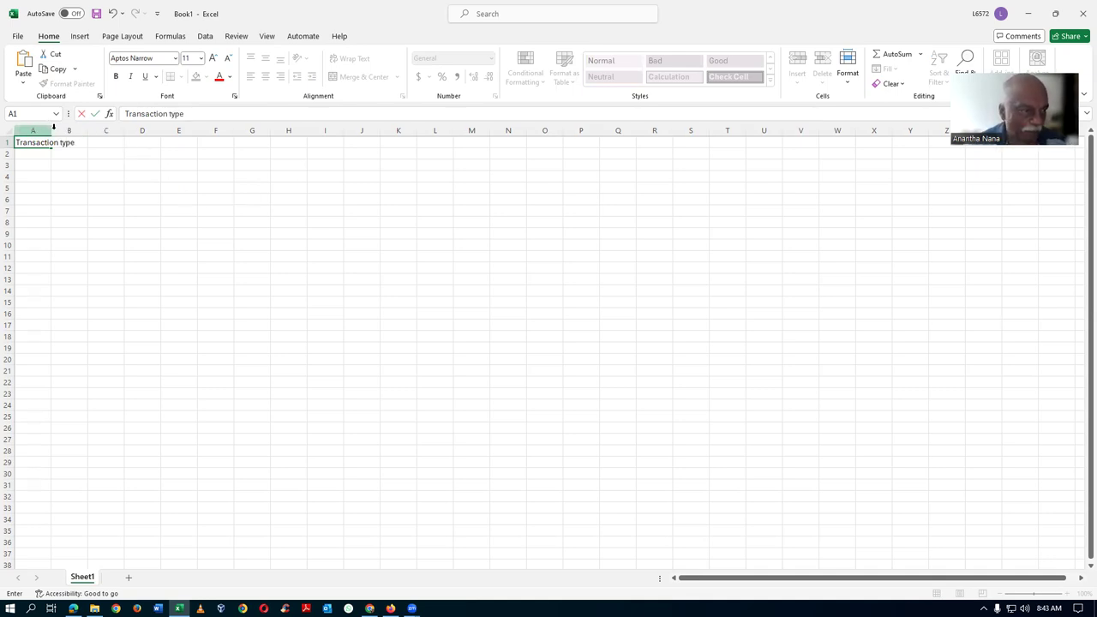
click(47, 174)
drag(52, 126, 198, 130)
Enter the owner's name followed by "org" in B1 and by "item" in C1, widening column C.
click(109, 142)
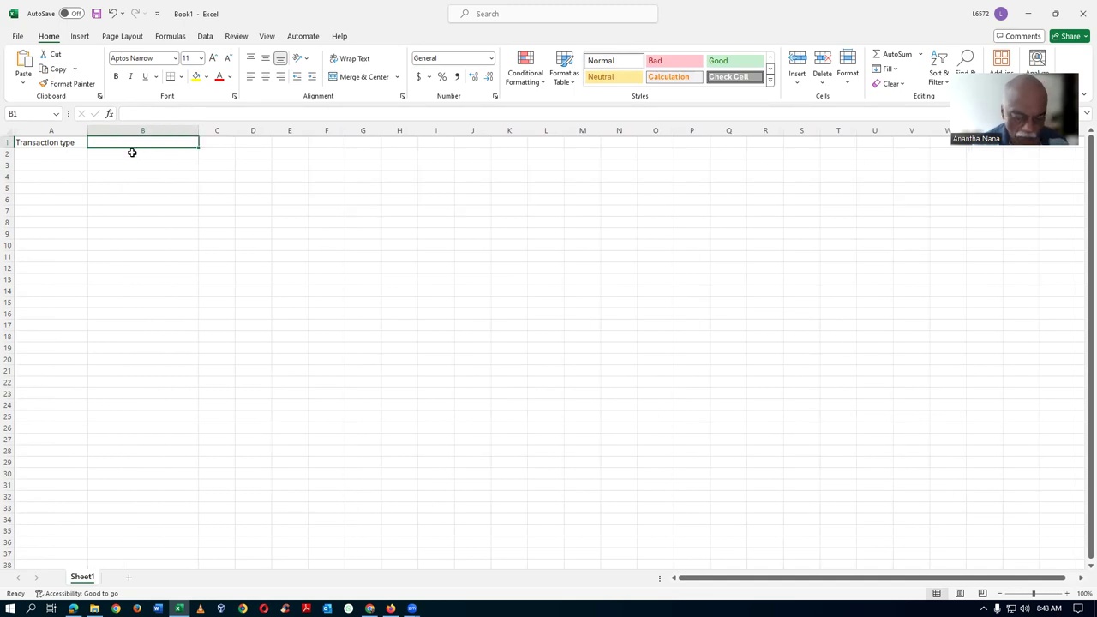
text(Nana org)
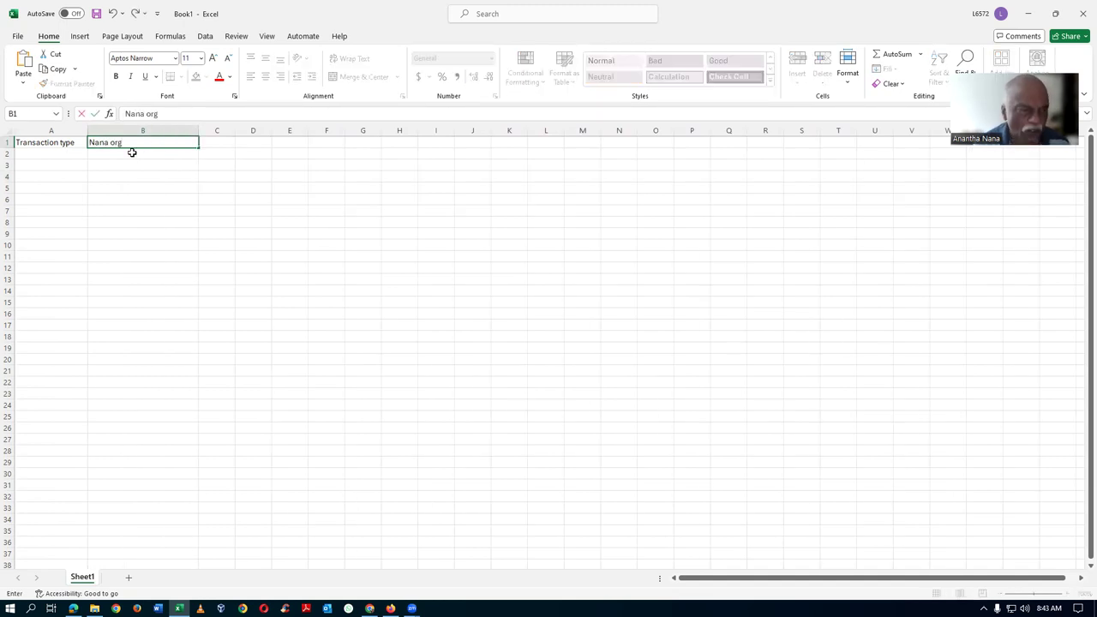
key(Tab)
drag(235, 130, 304, 130)
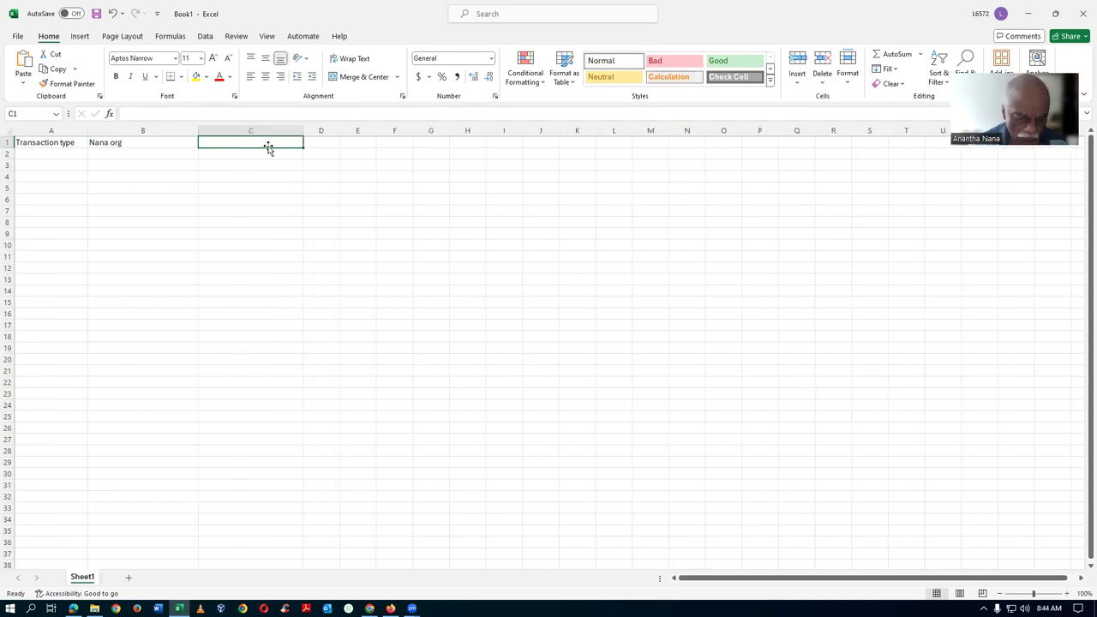
text(Nana ite)
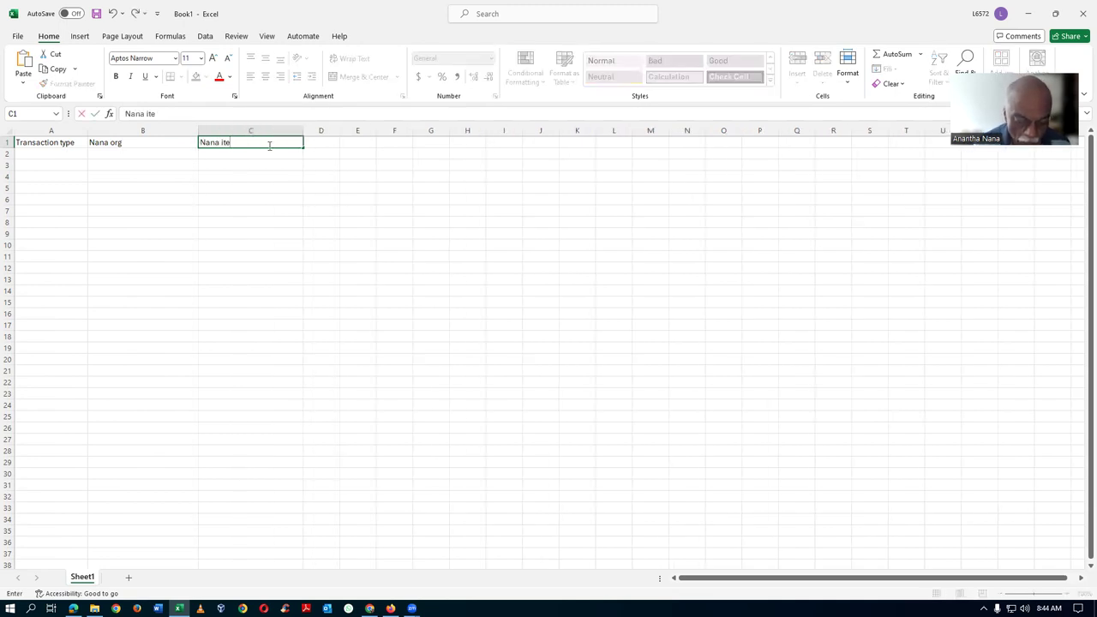
text(m)
key(Tab)
Widen columns D and E and add headers with the owner's name: followed by "display" in D1, in possessive form with "RAM" in E1.
drag(341, 127, 463, 128)
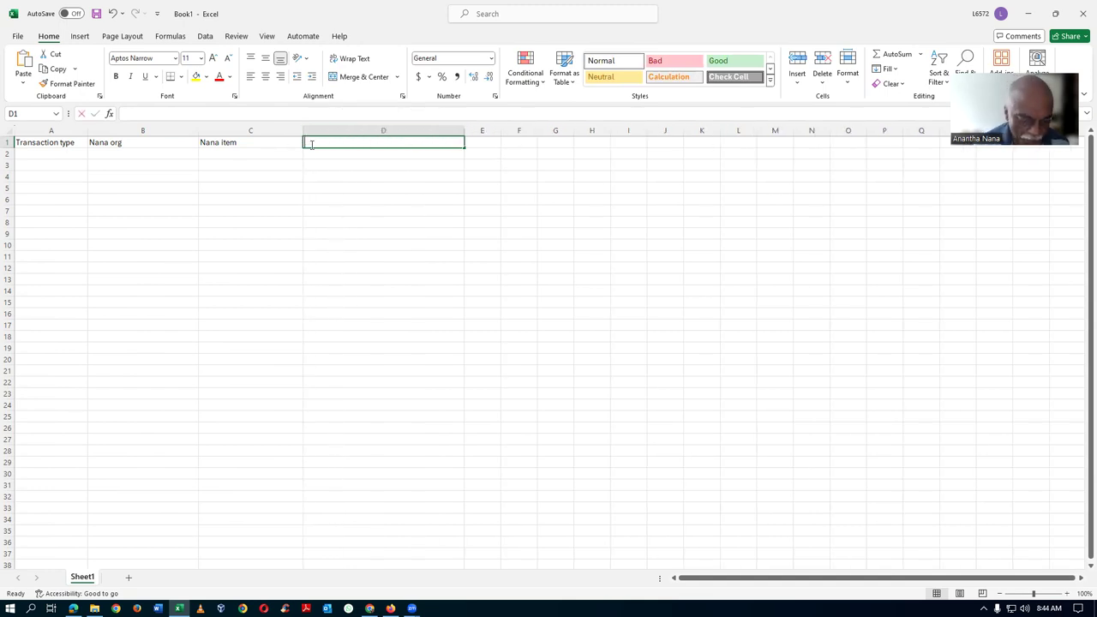
text(Nana display)
key(Tab)
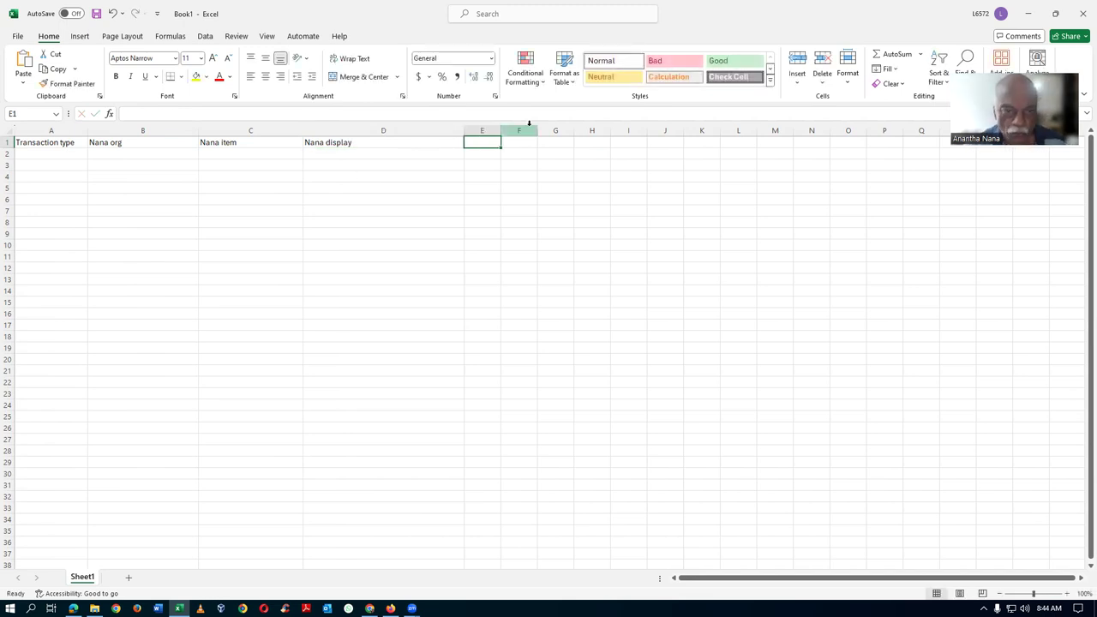
drag(501, 129, 573, 133)
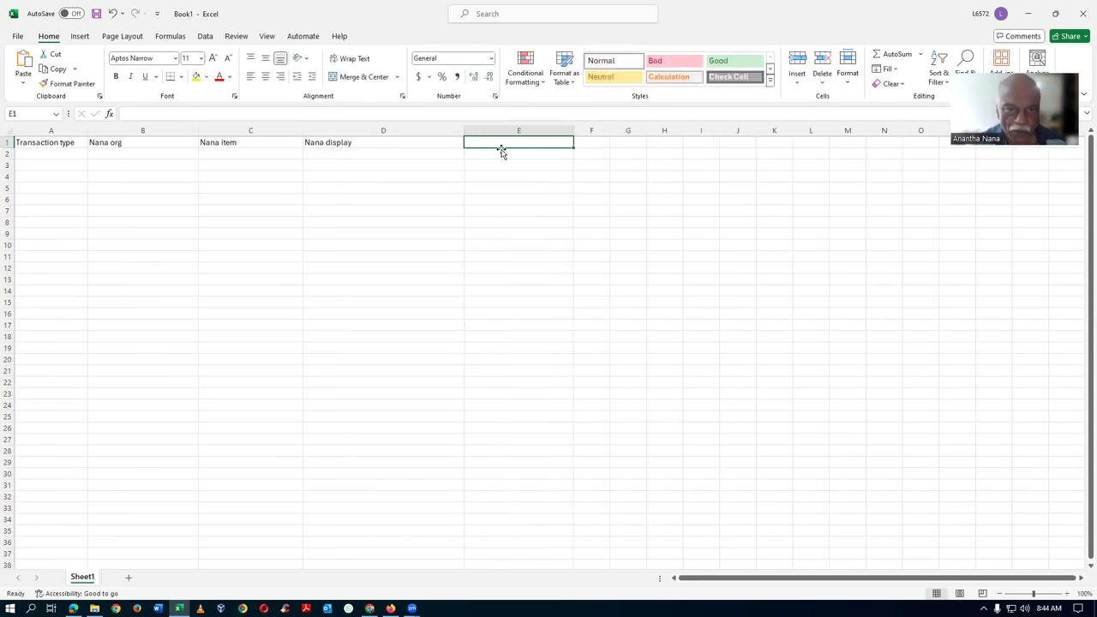
text(Nana's RAM)
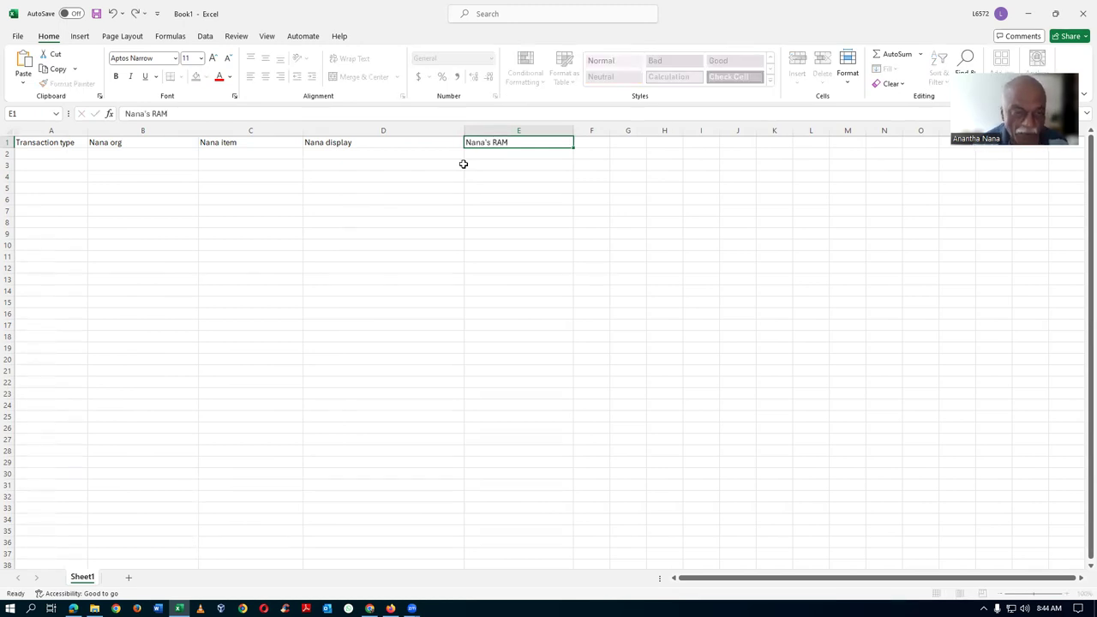
key(Tab)
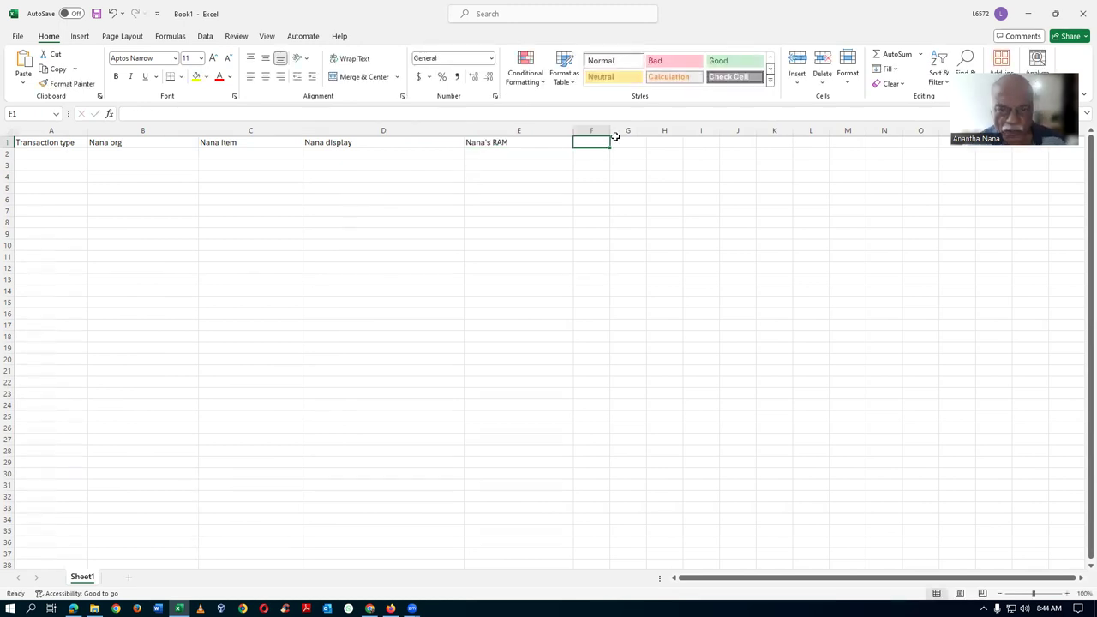
Widen column F, check the item's specification attributes in the browser, and enter the owner's name in possessive form with "Colour" in F1.
drag(608, 132, 768, 131)
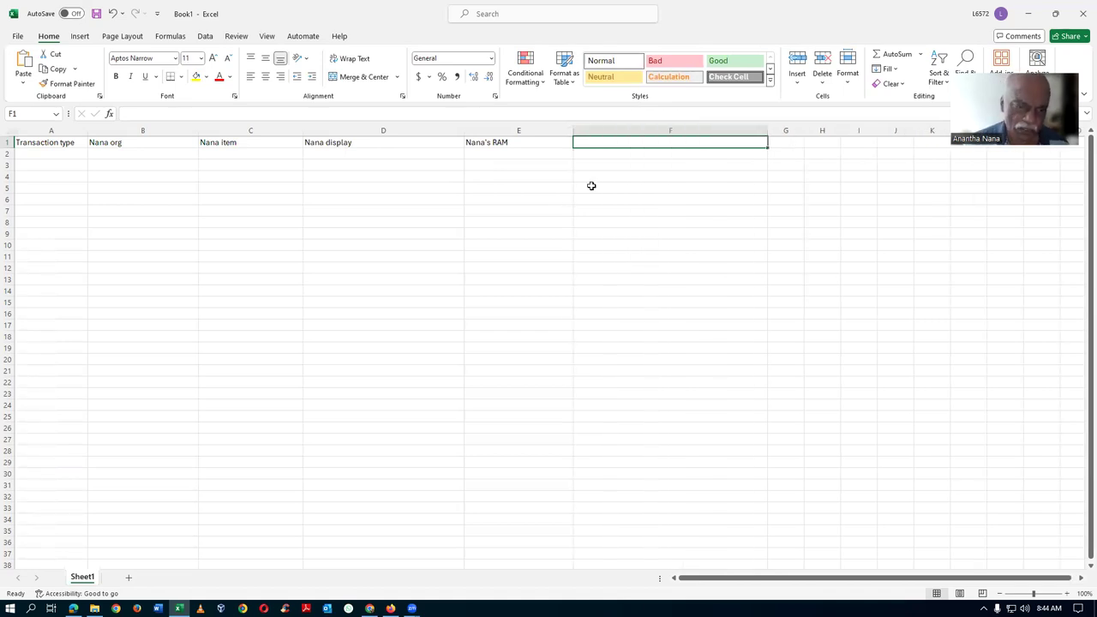
key(alt+Tab)
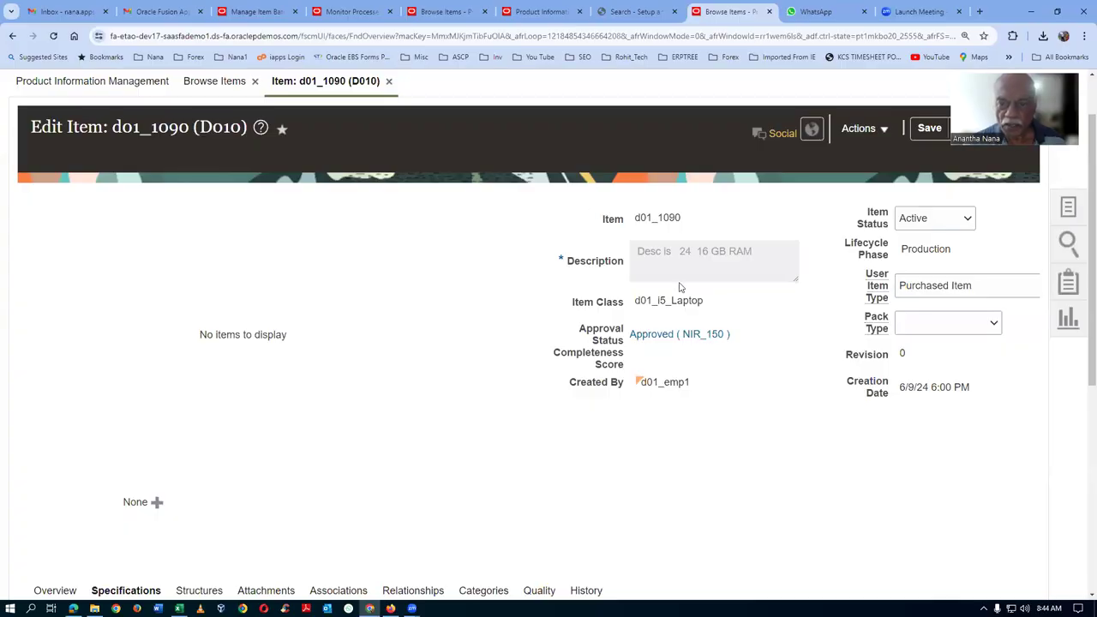
scroll(250, 379, down, 5)
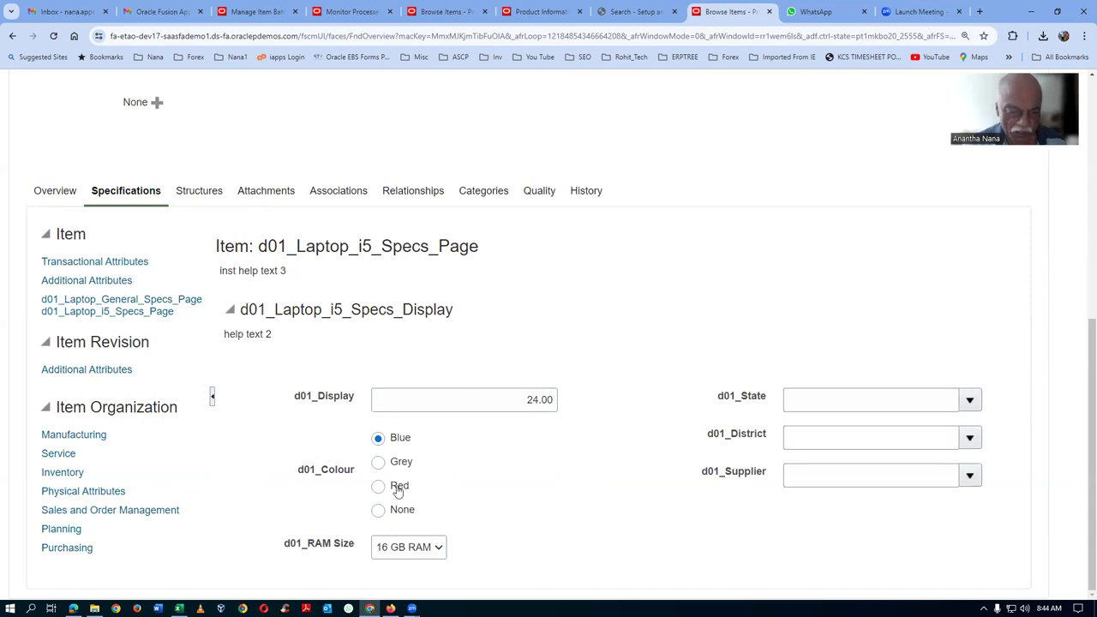
key(alt+Tab)
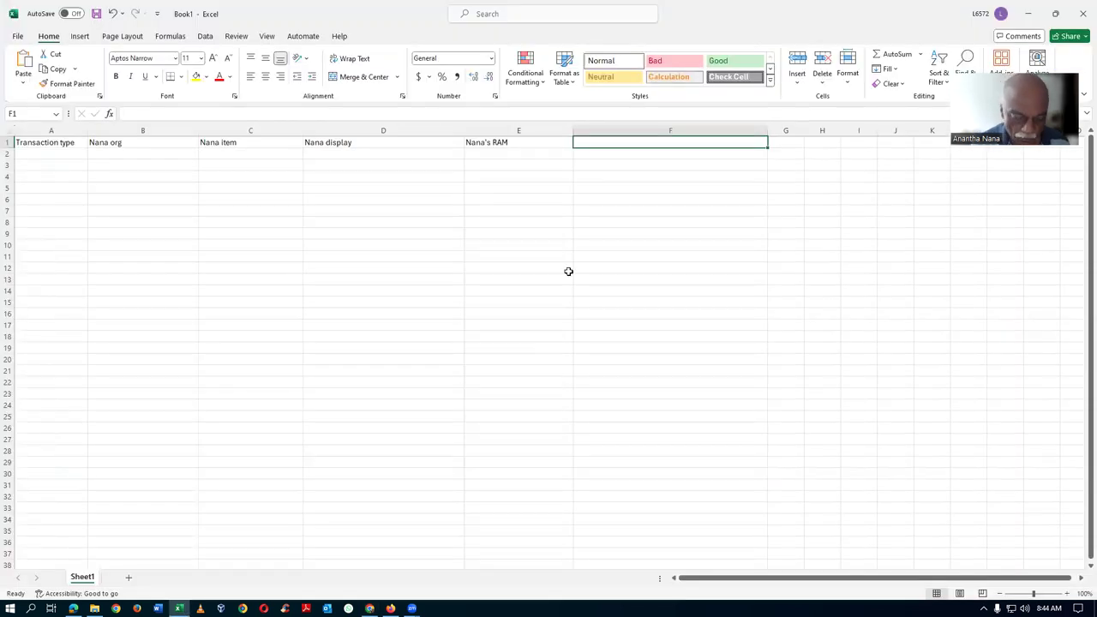
text(Nana's Coplour)
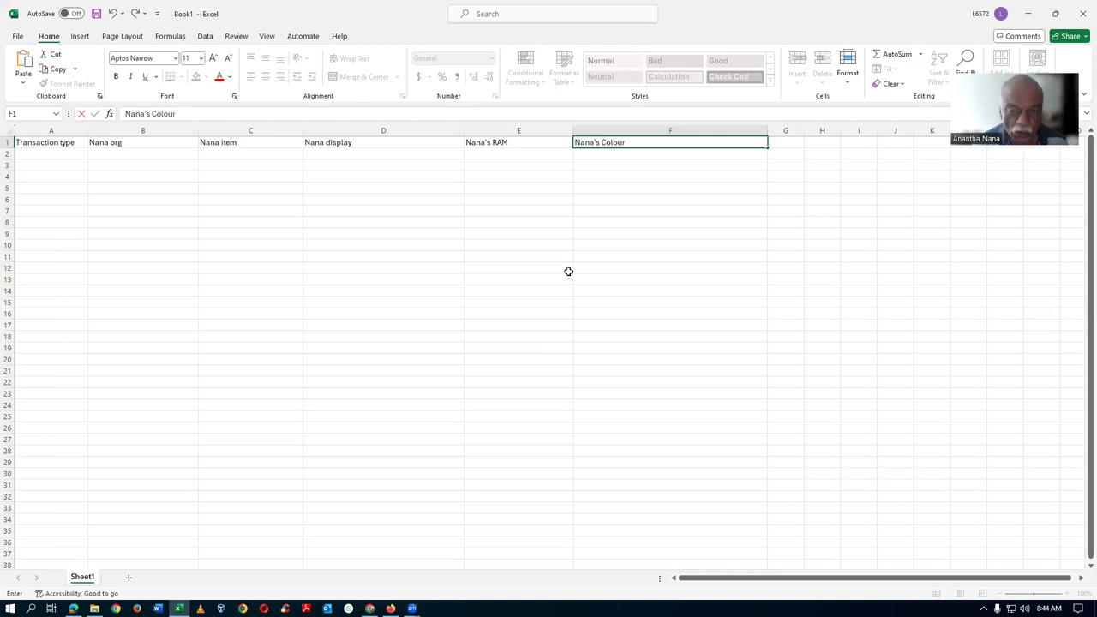
Start saving a copy of the workbook and browse to the nested Fusion_OM_PDH_4th_May_24 folder on drive F.
click(17, 36)
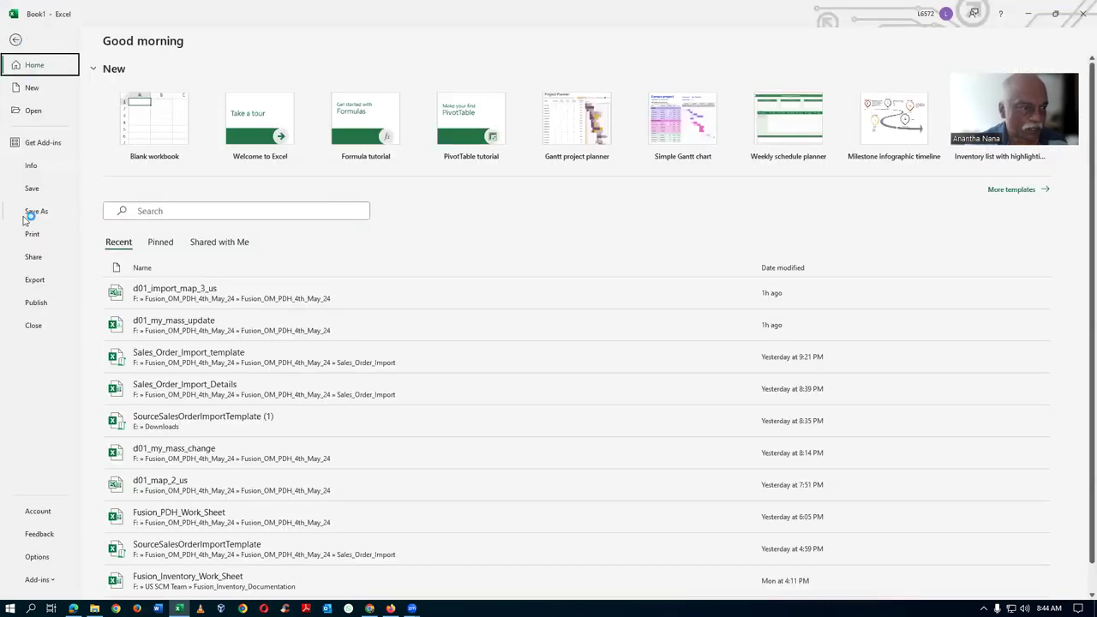
click(26, 214)
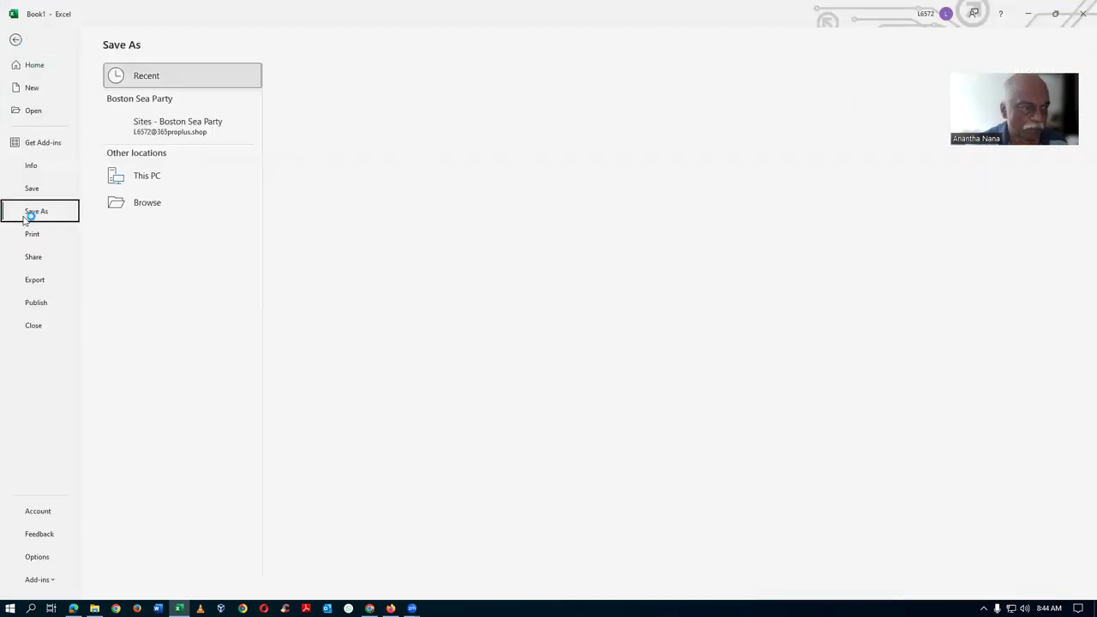
double_click(163, 180)
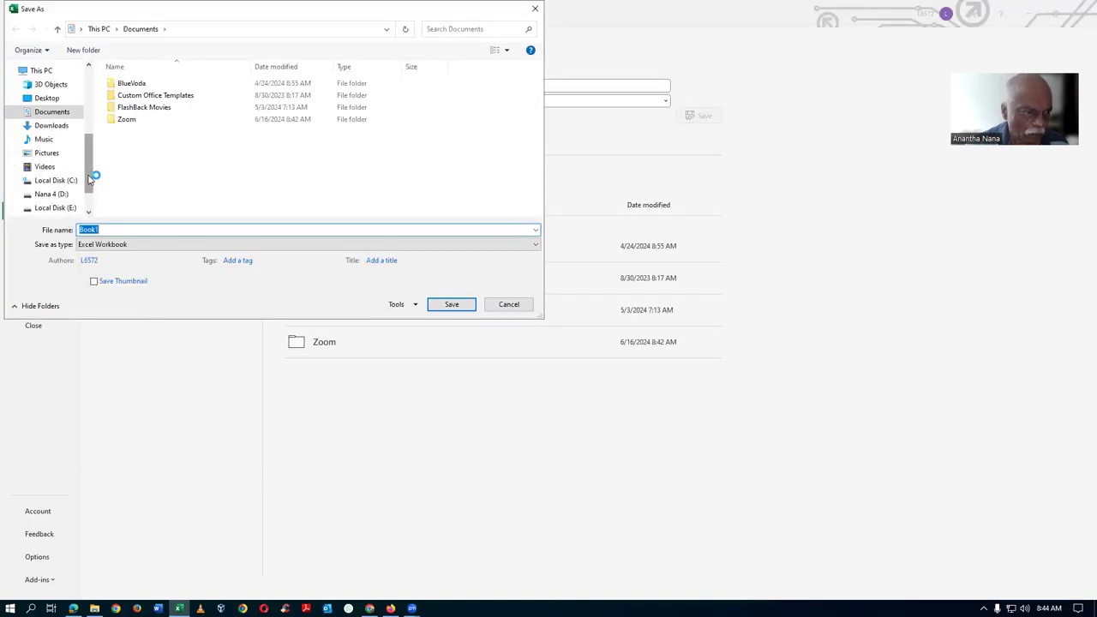
scroll(89, 178, down, 2)
click(60, 176)
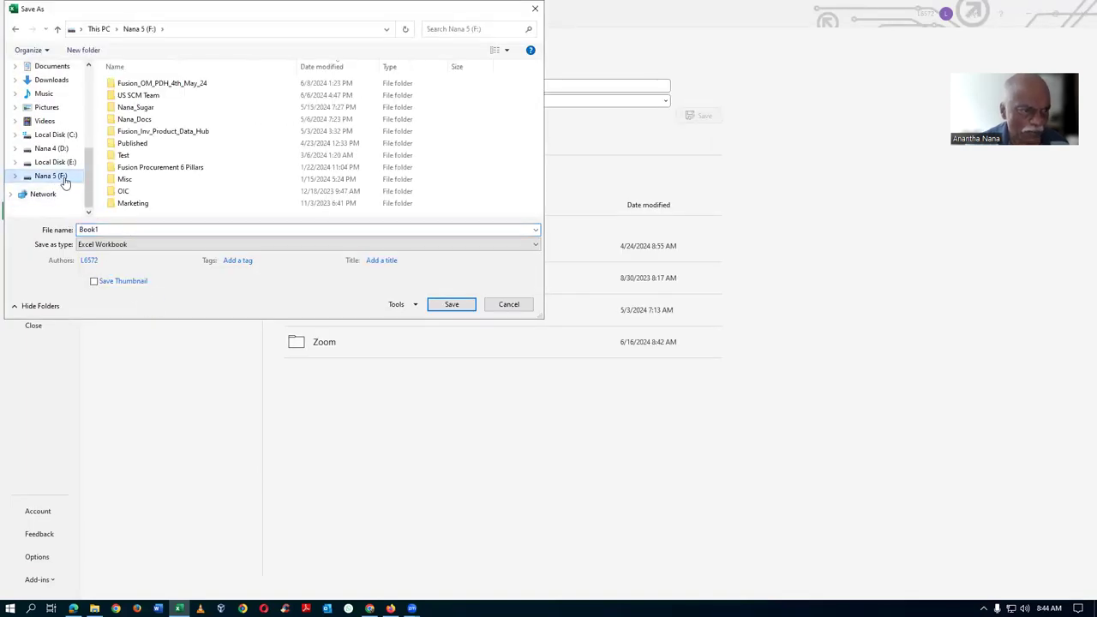
double_click(211, 83)
click(212, 109)
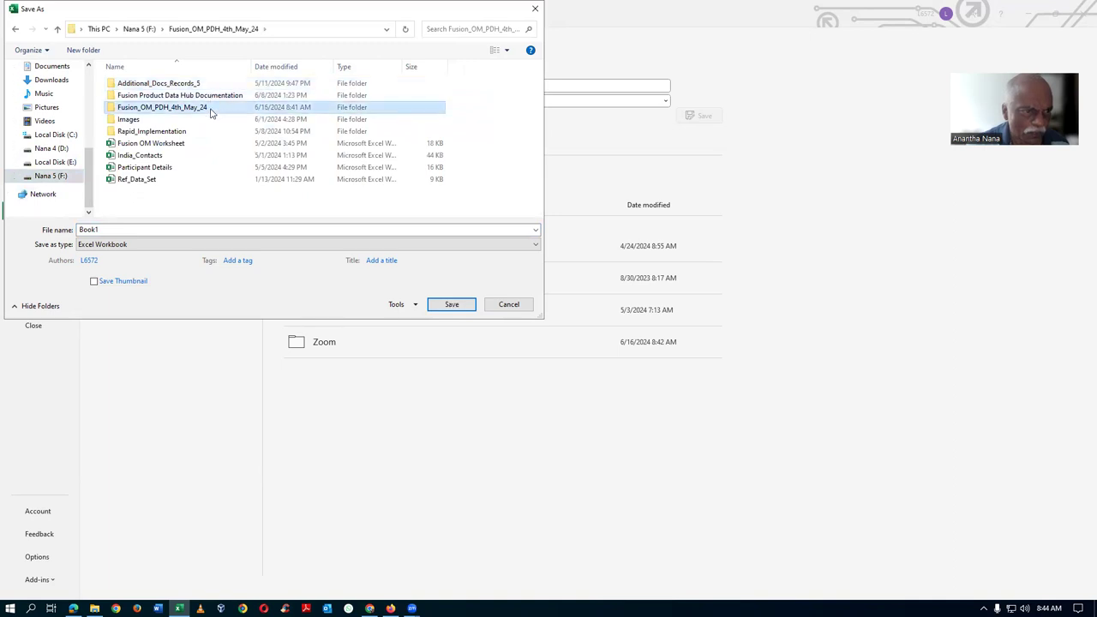
double_click(212, 110)
Save the workbook as d01_my_mass_update_7 in CSV UTF-8 (Comma delimited) format.
double_click(115, 230)
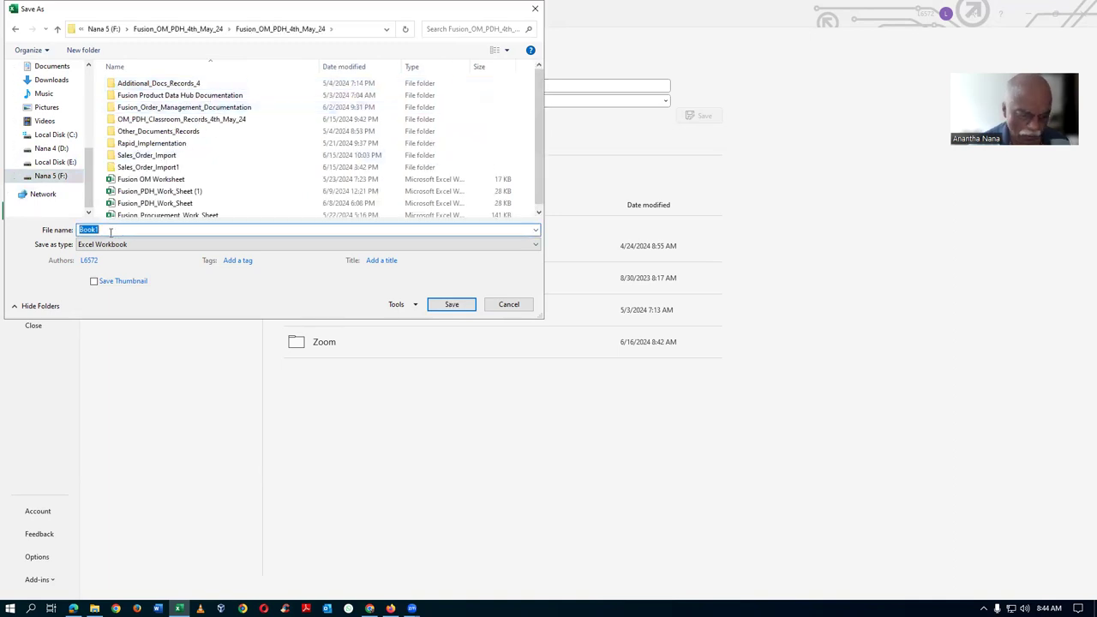
text(d01_my_mass_update_7)
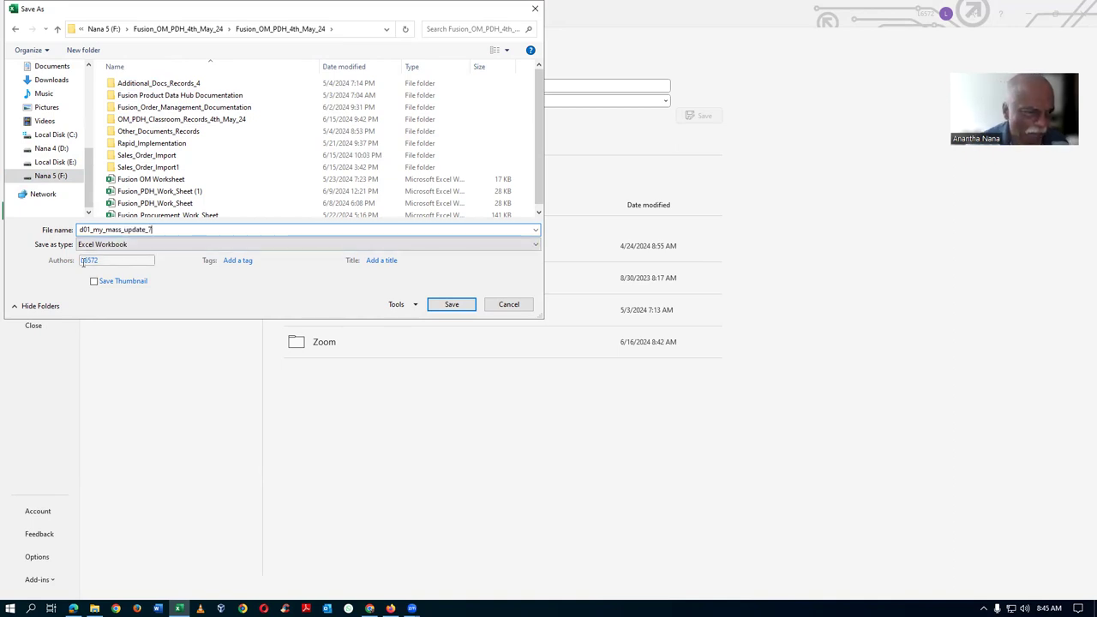
click(119, 244)
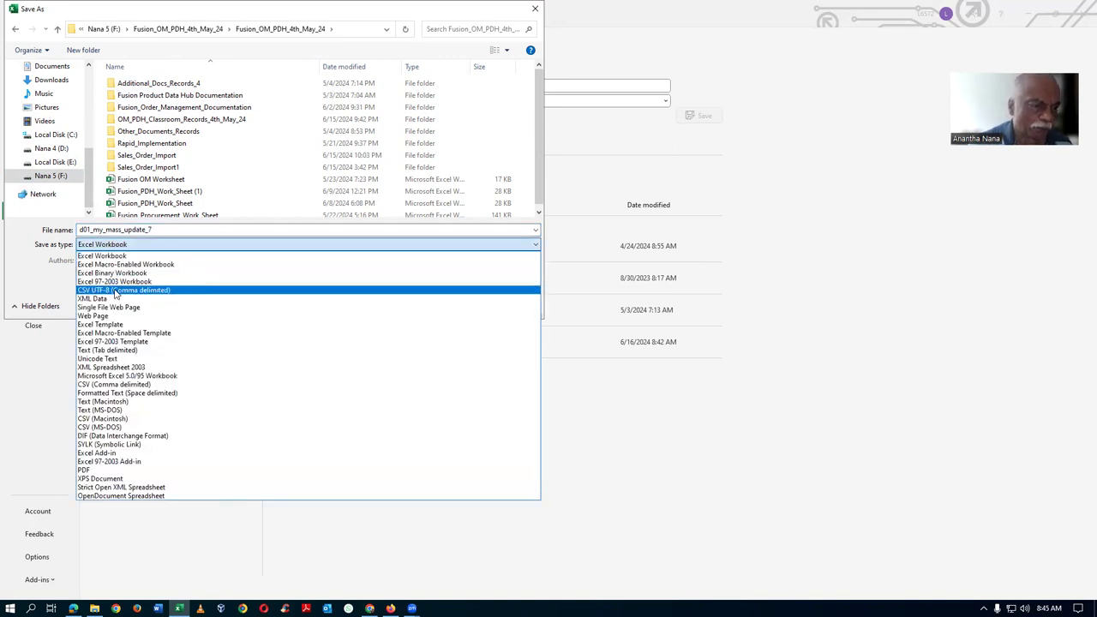
click(116, 291)
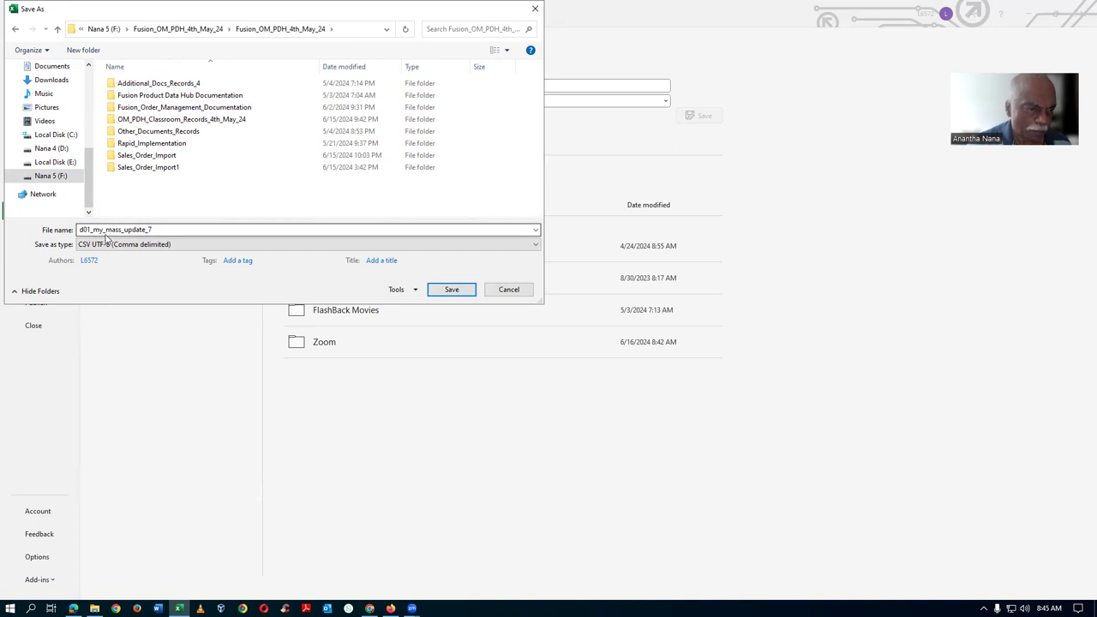
click(451, 290)
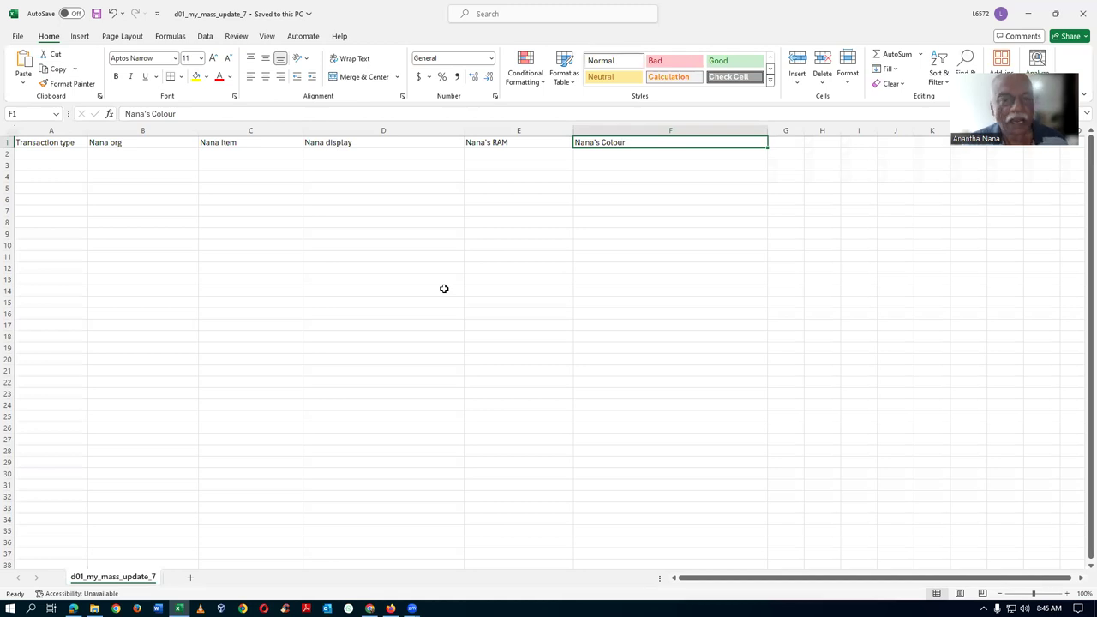
Switch back to the browser, leave the item batches page and open Manage Import Maps in Product Information Management.
key(alt+Tab)
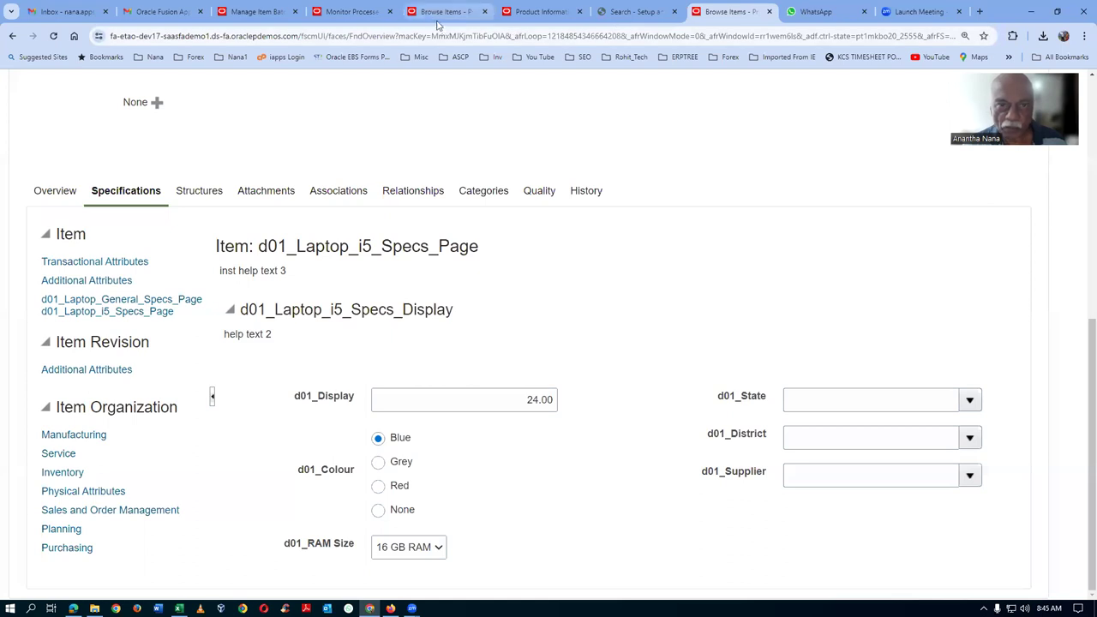
click(259, 12)
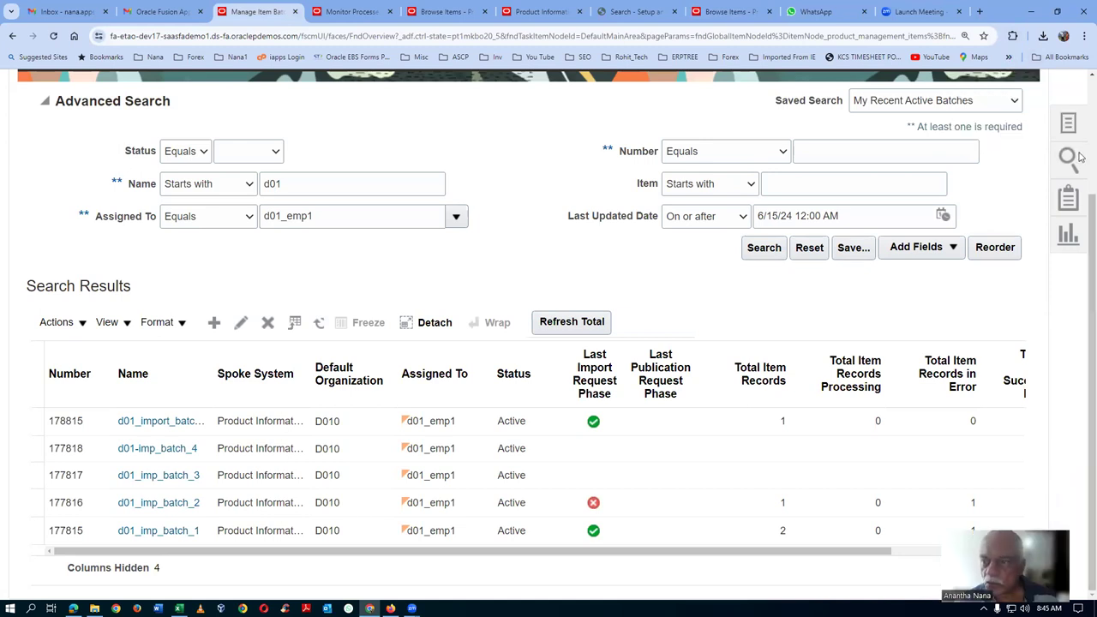
scroll(1080, 160, up, 3)
click(1005, 199)
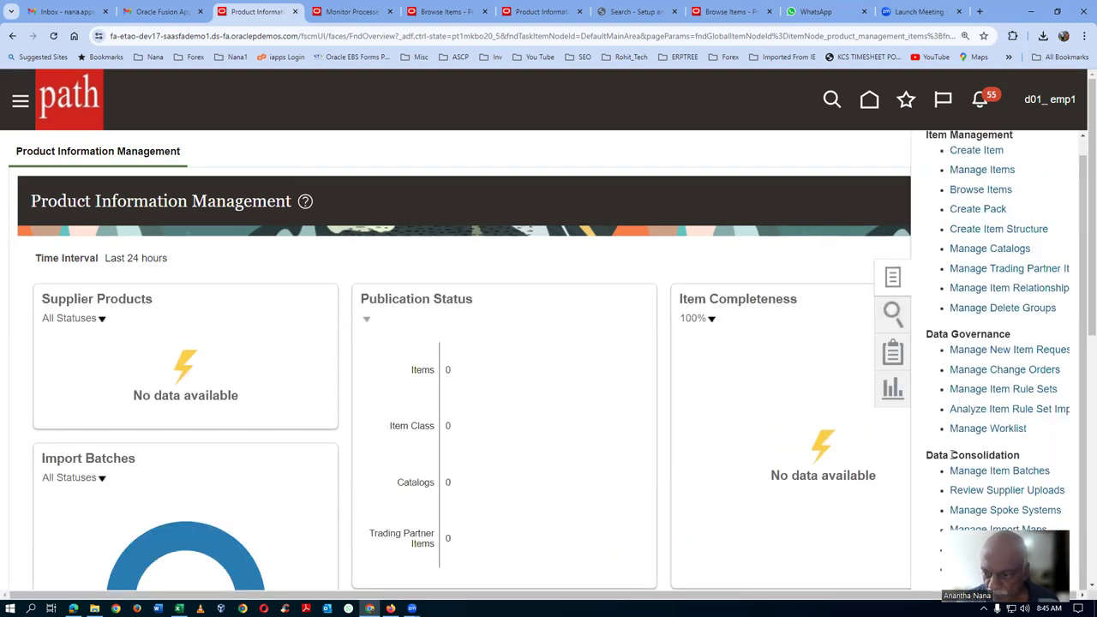
scroll(991, 433, down, 2)
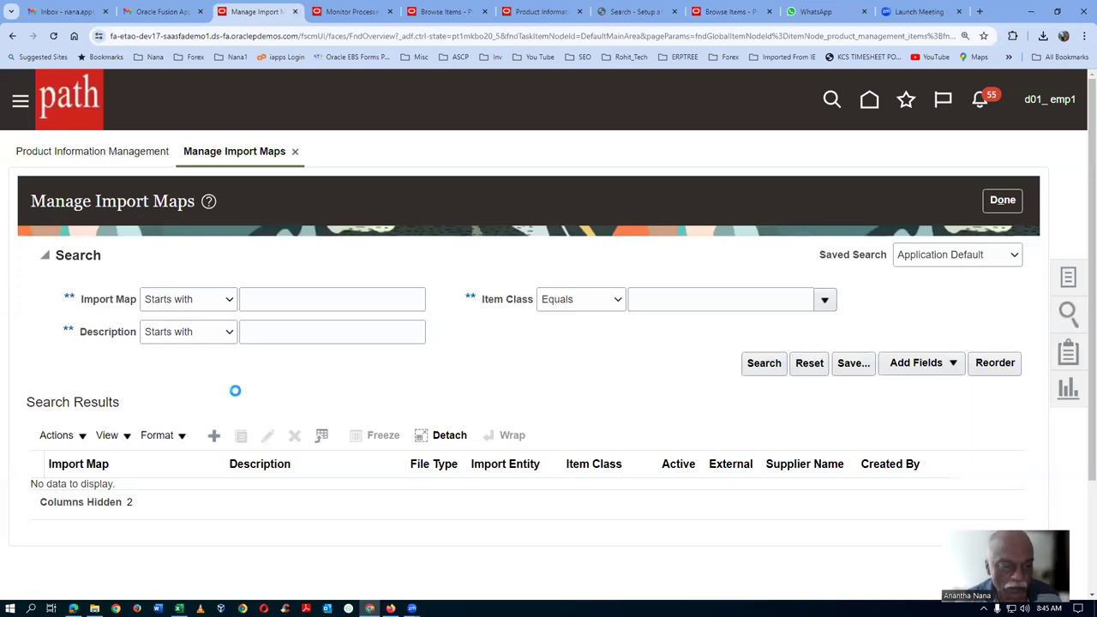
Create an import map named d01_import_map_7 and enter the same text as its description.
click(243, 269)
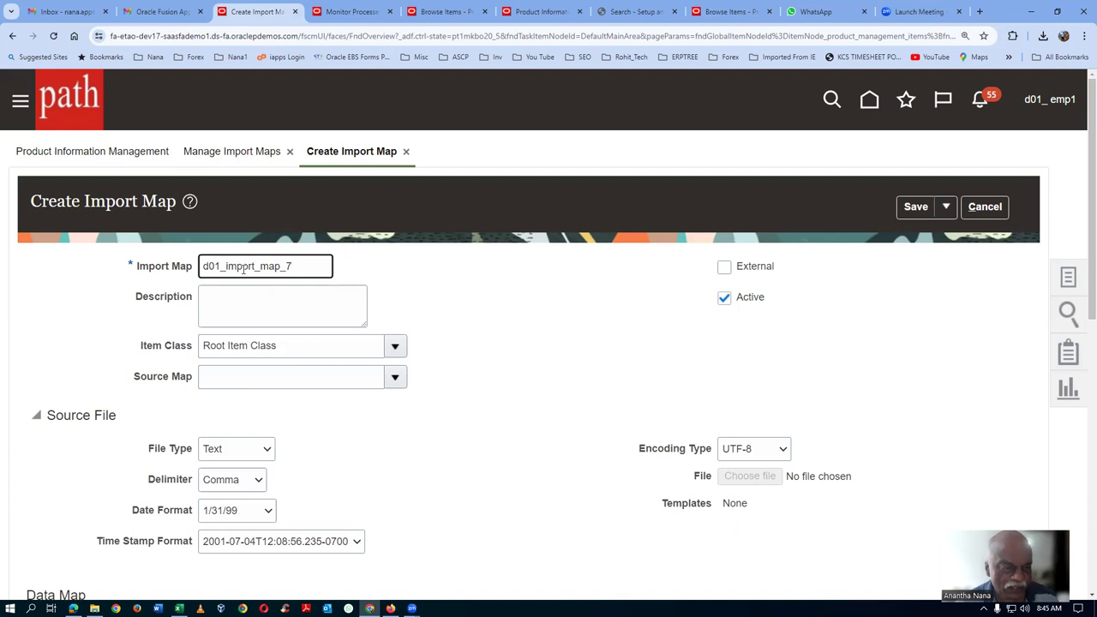
text(d01_import_map_7)
drag(301, 265, 25, 292)
key(ctrl+c)
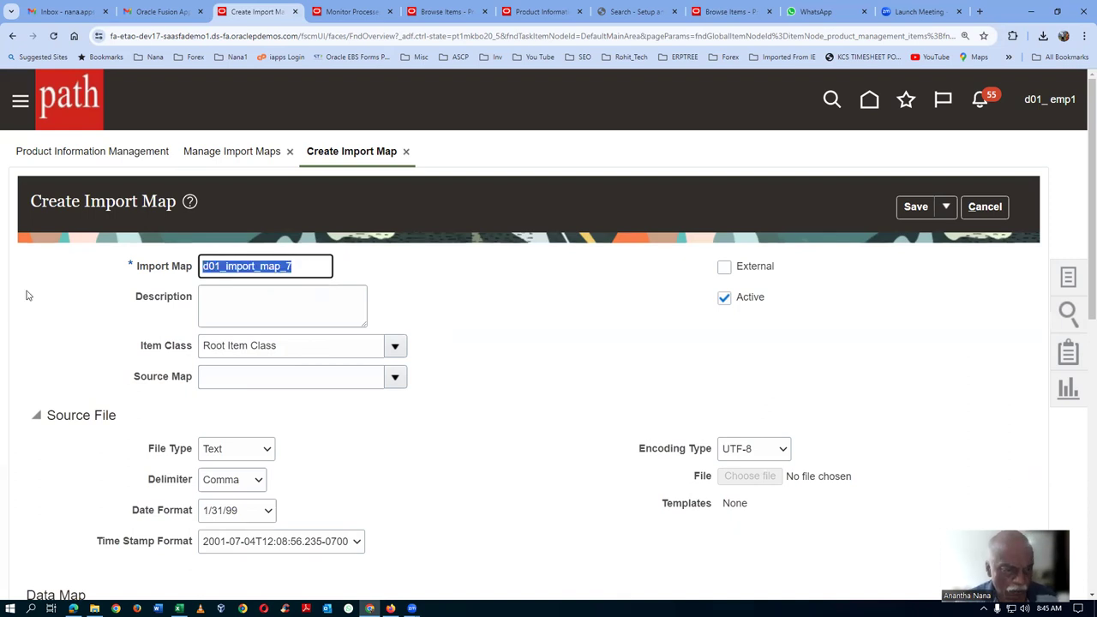
click(222, 296)
key(ctrl+v)
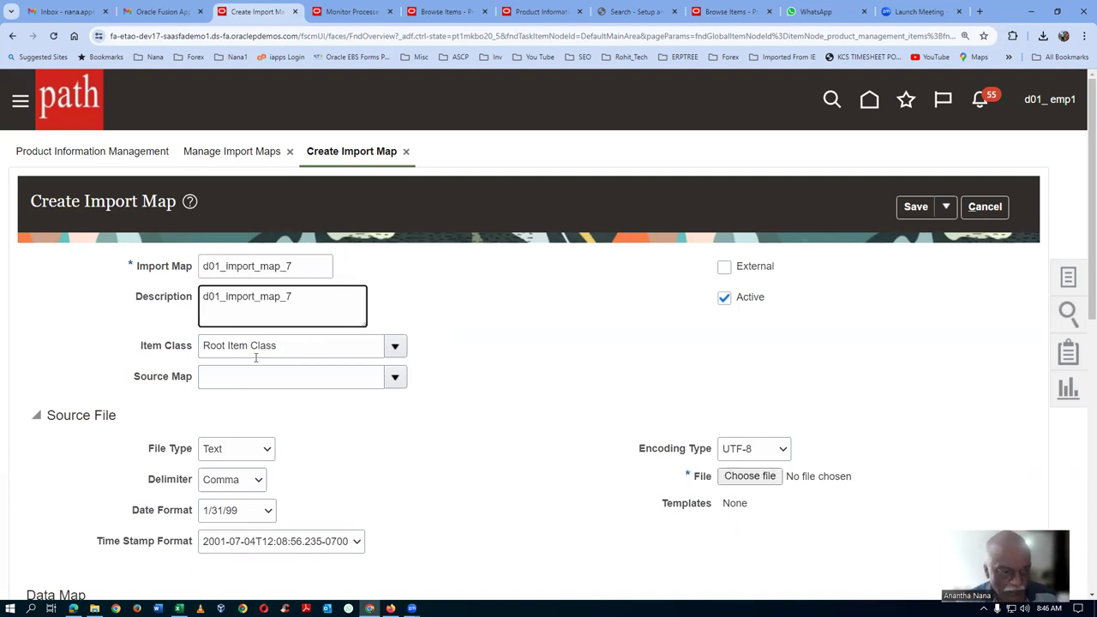
Set the import map's item class to d01_i5_Laptop.
click(307, 348)
text(d)
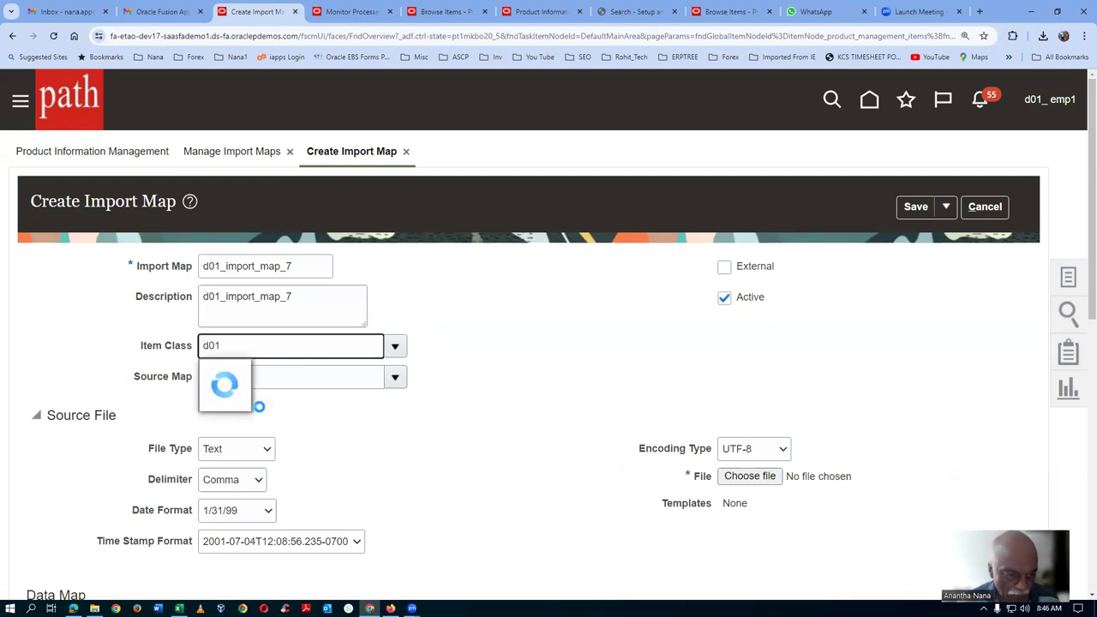
text(01)
click(255, 405)
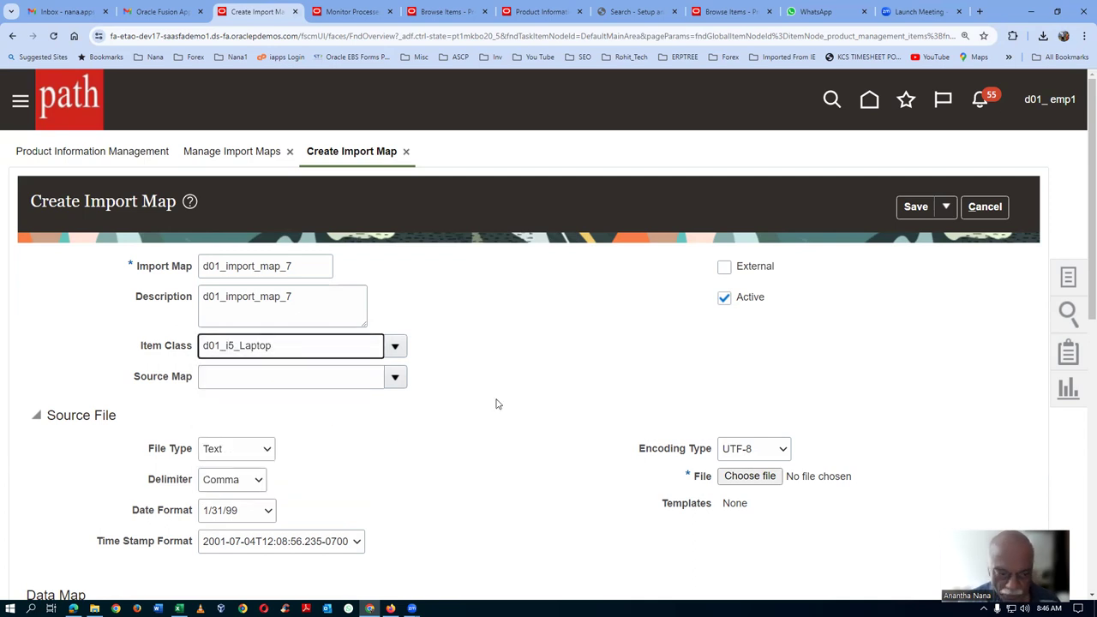
Load the d01_my_mass_update_7 CSV file as the import map's source file.
scroll(496, 404, down, 2)
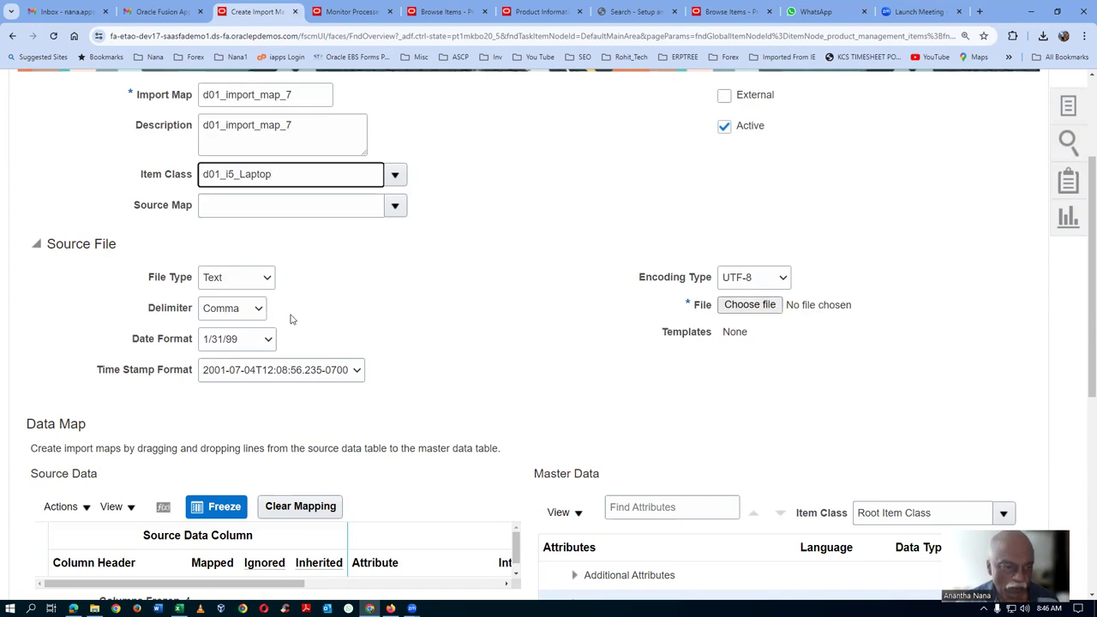
scroll(290, 319, down, 2)
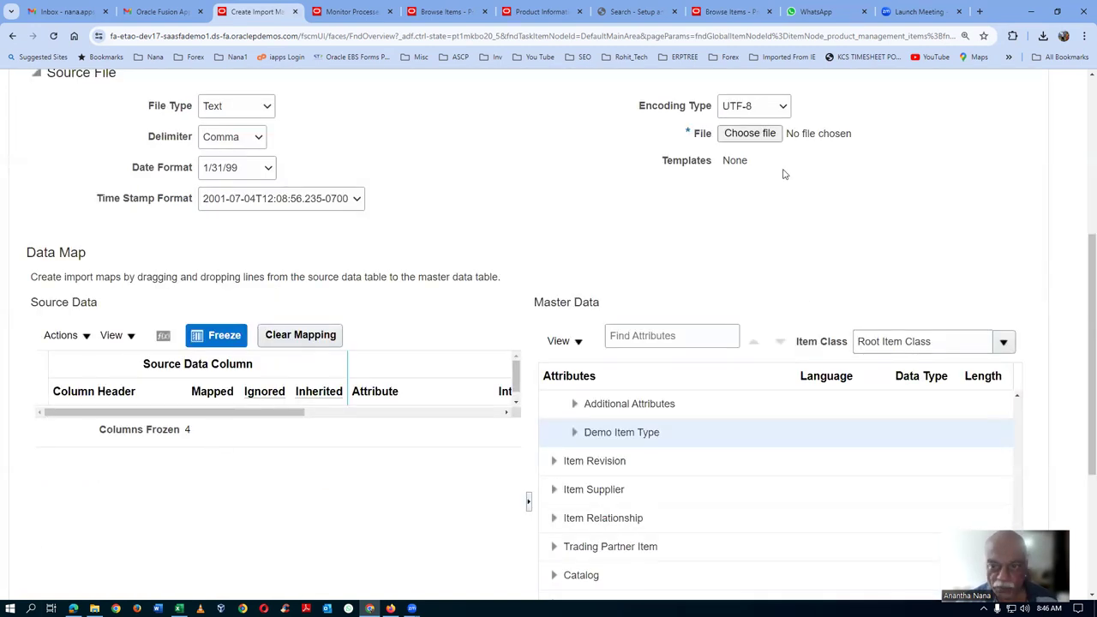
click(748, 133)
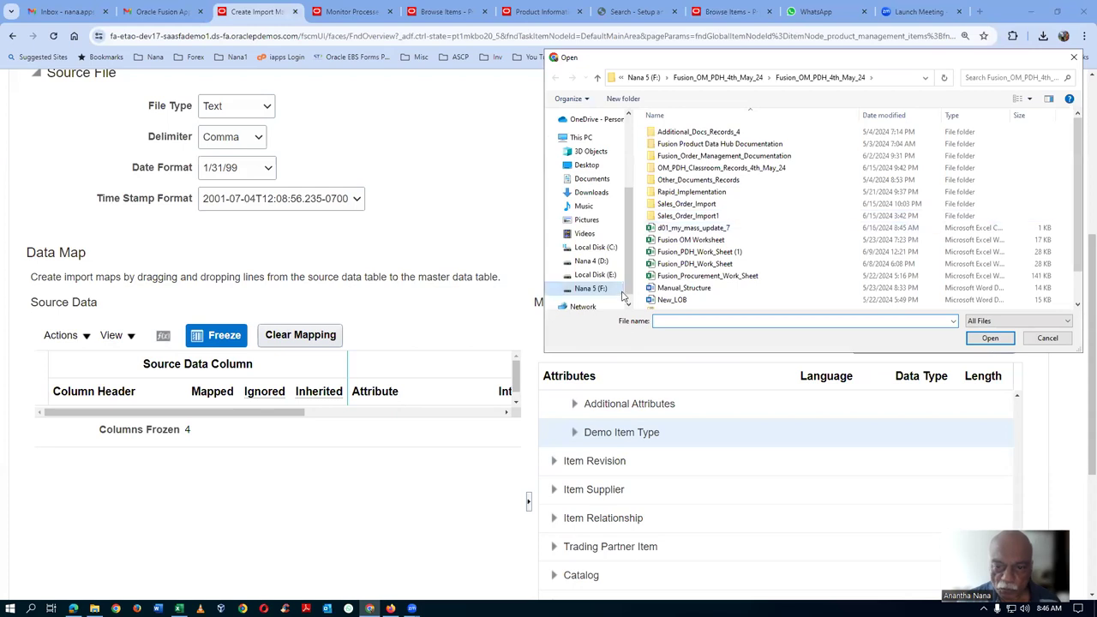
click(729, 230)
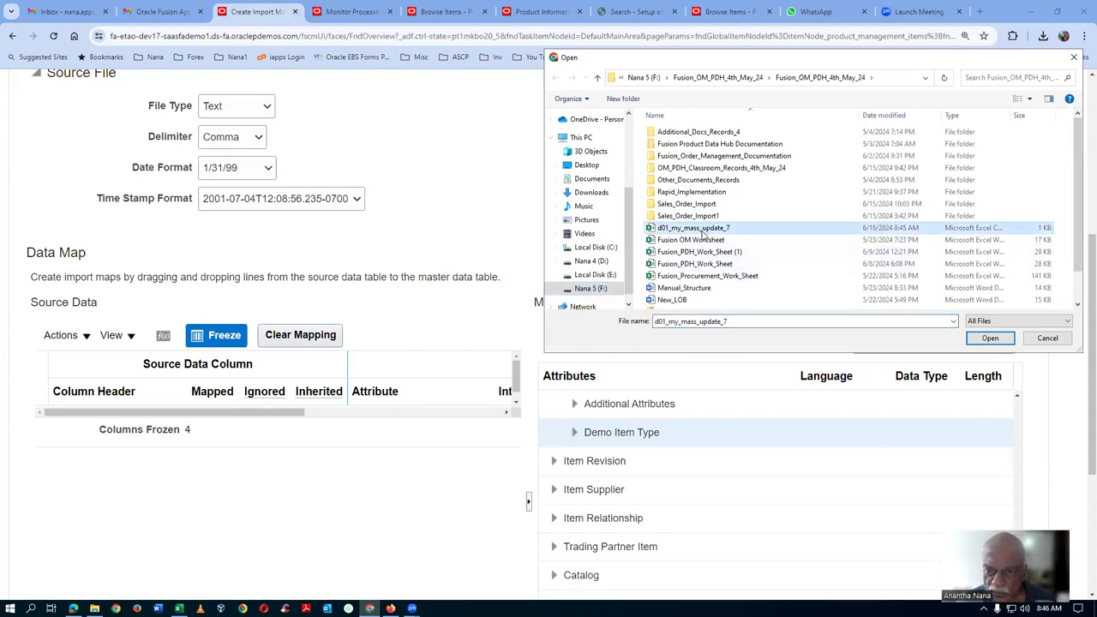
click(989, 338)
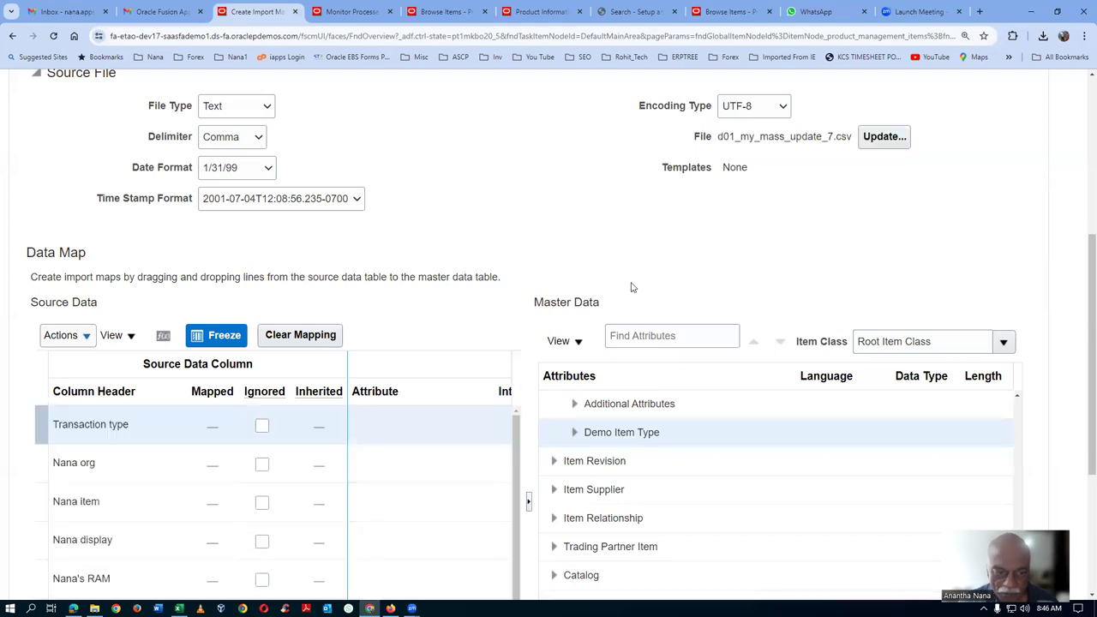
Search the master data attributes for "Transation" and look through the attribute groups of the Root Item Class.
scroll(455, 335, down, 2)
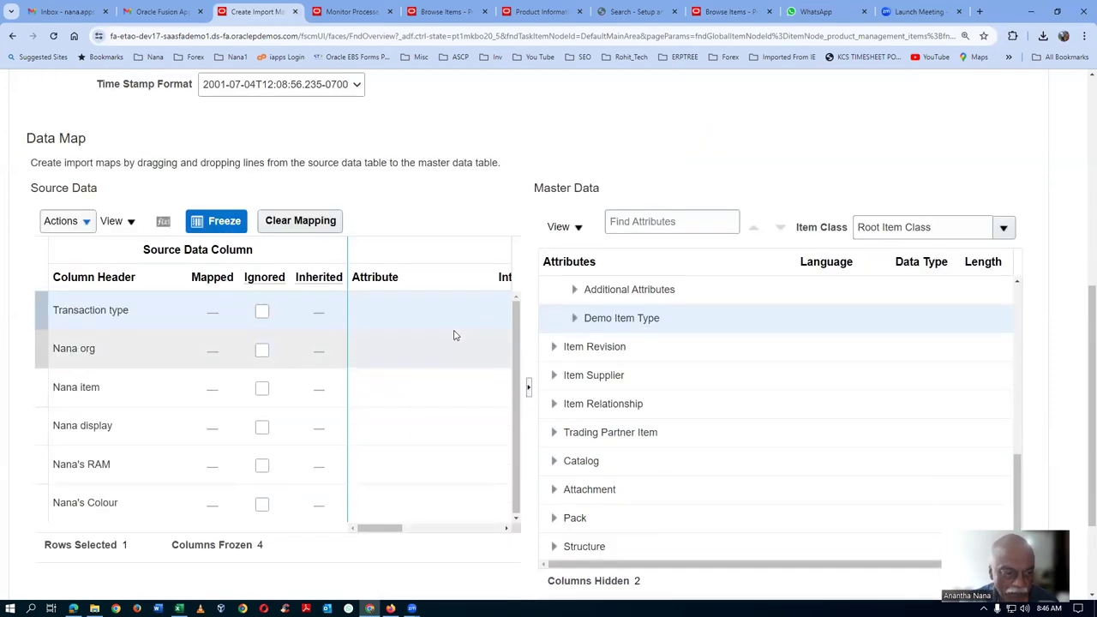
click(636, 226)
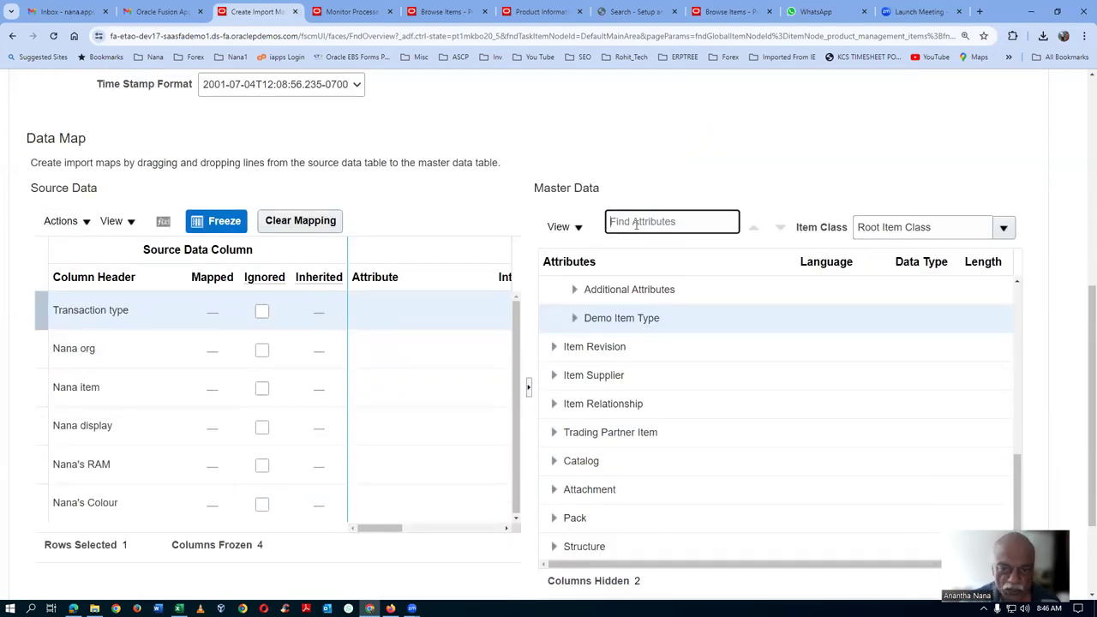
text(Transation)
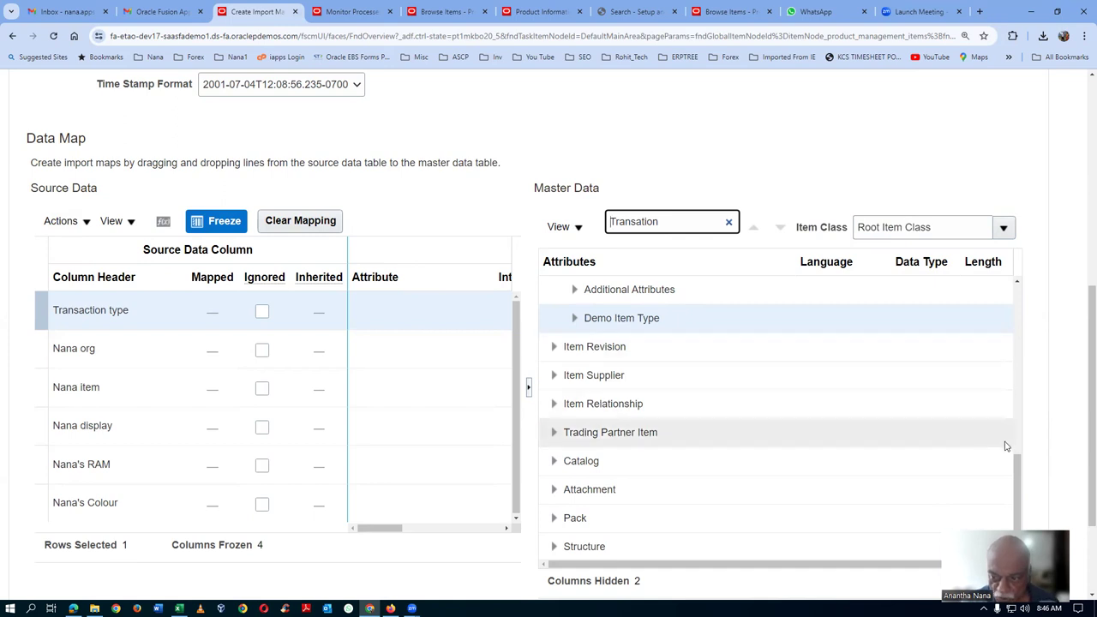
drag(1018, 489, 1018, 320)
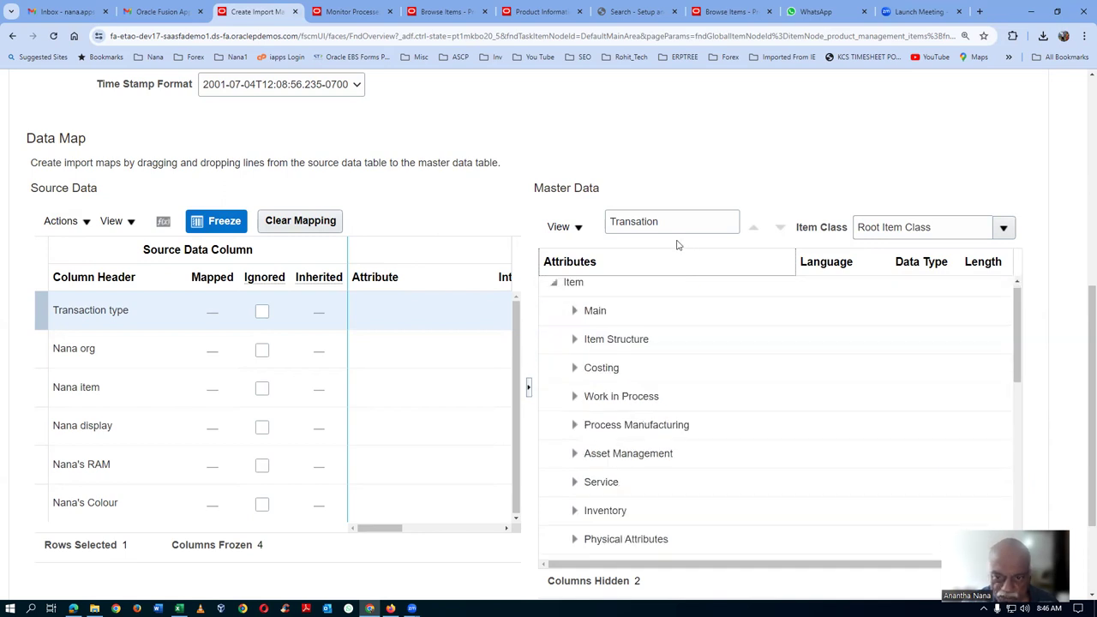
scroll(682, 398, down, 5)
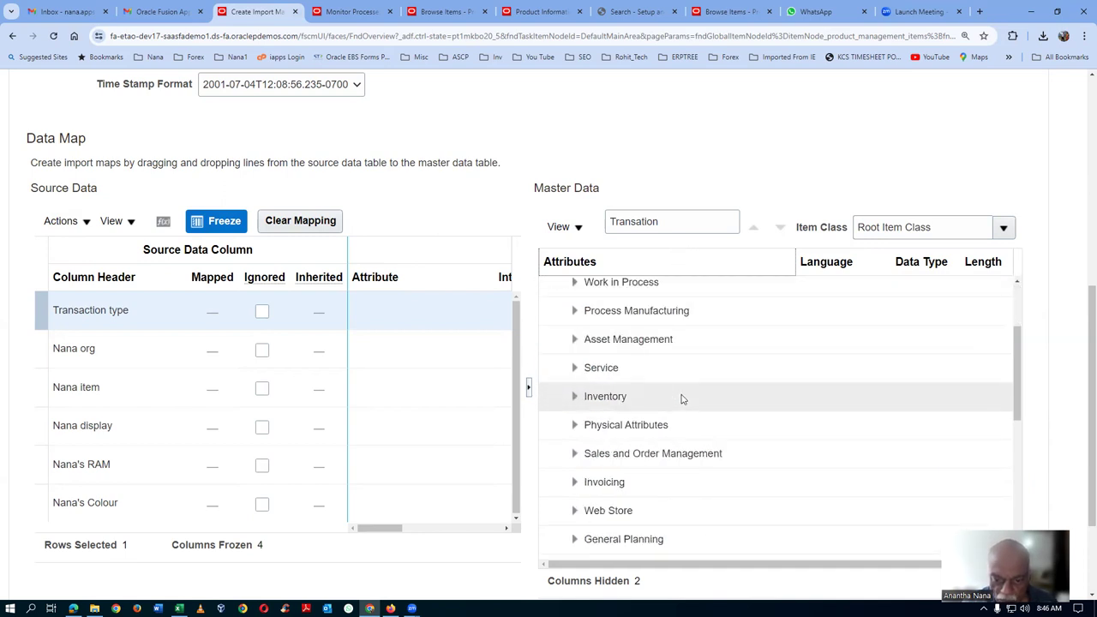
scroll(682, 398, down, 2)
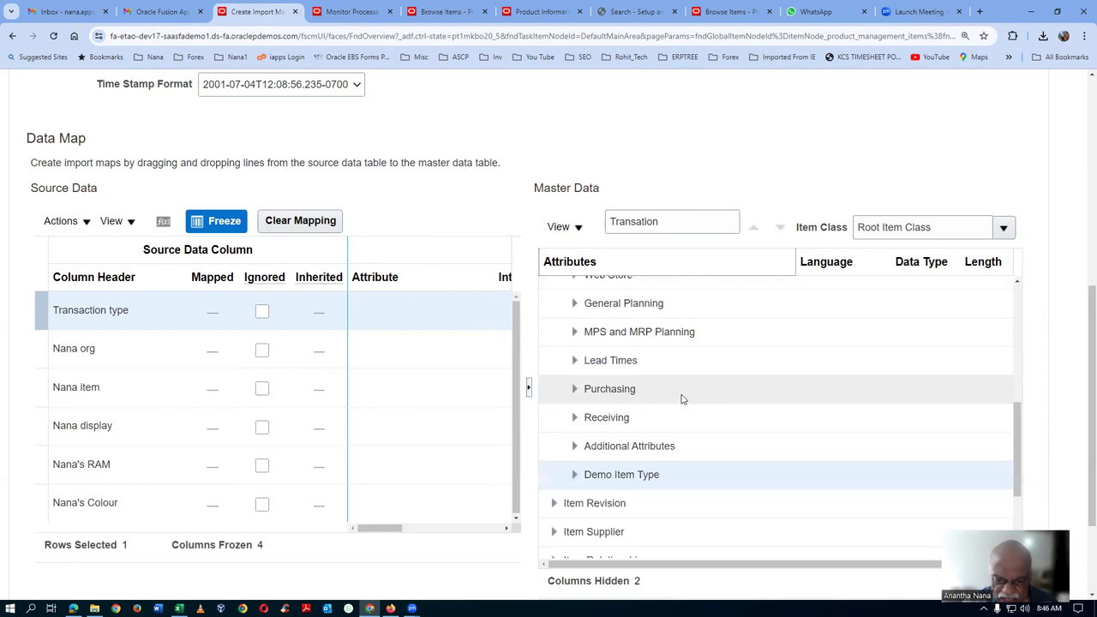
scroll(682, 398, down, 2)
scroll(682, 399, down, 3)
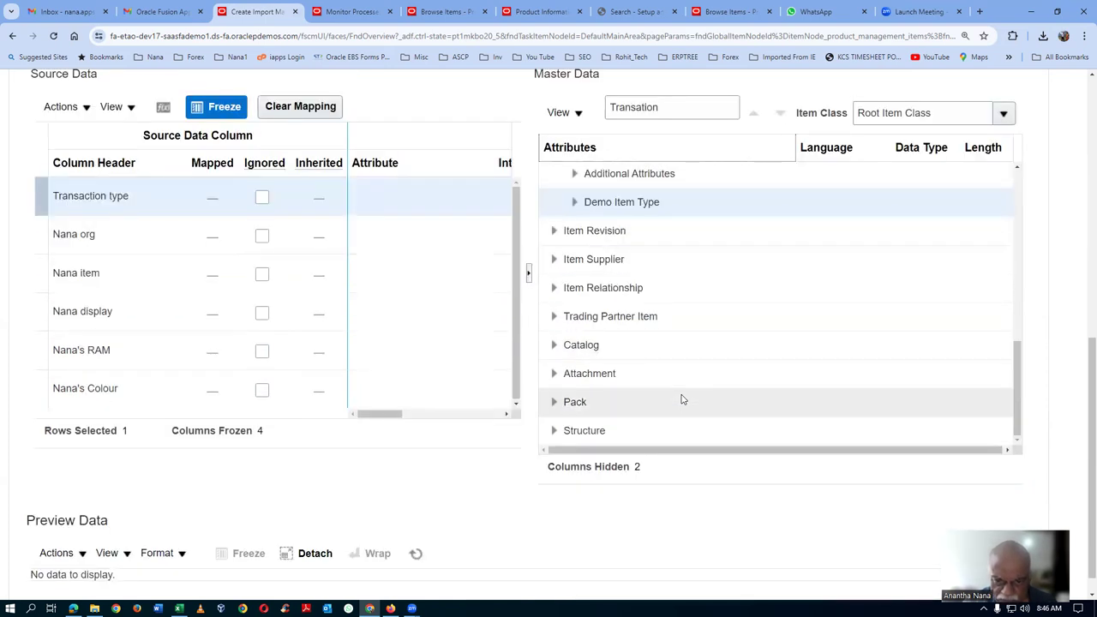
scroll(682, 398, up, 2)
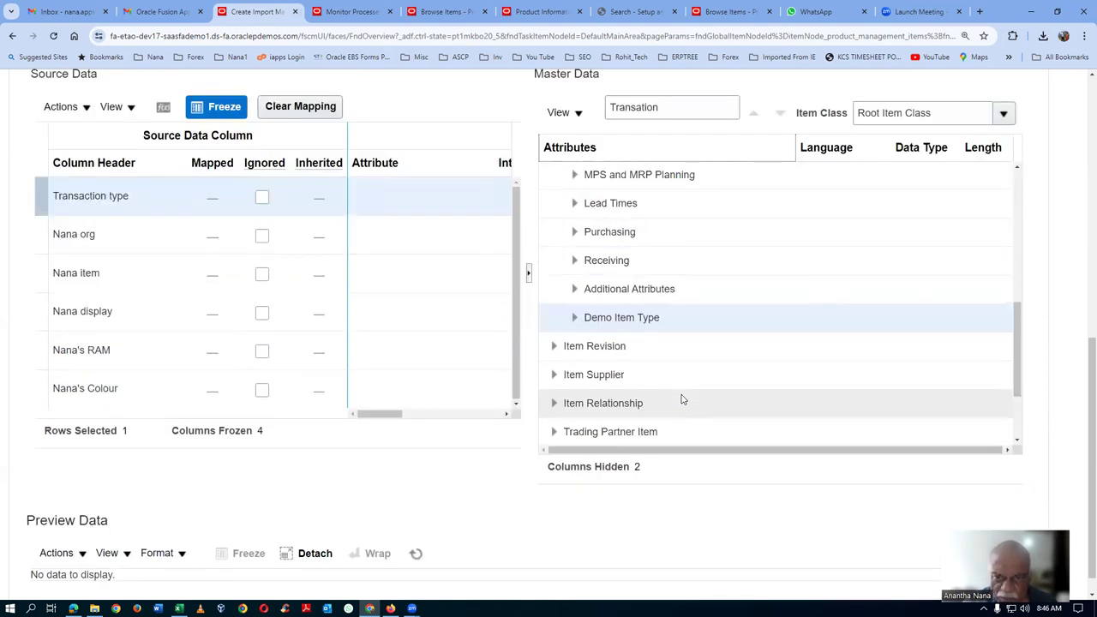
scroll(682, 398, up, 2)
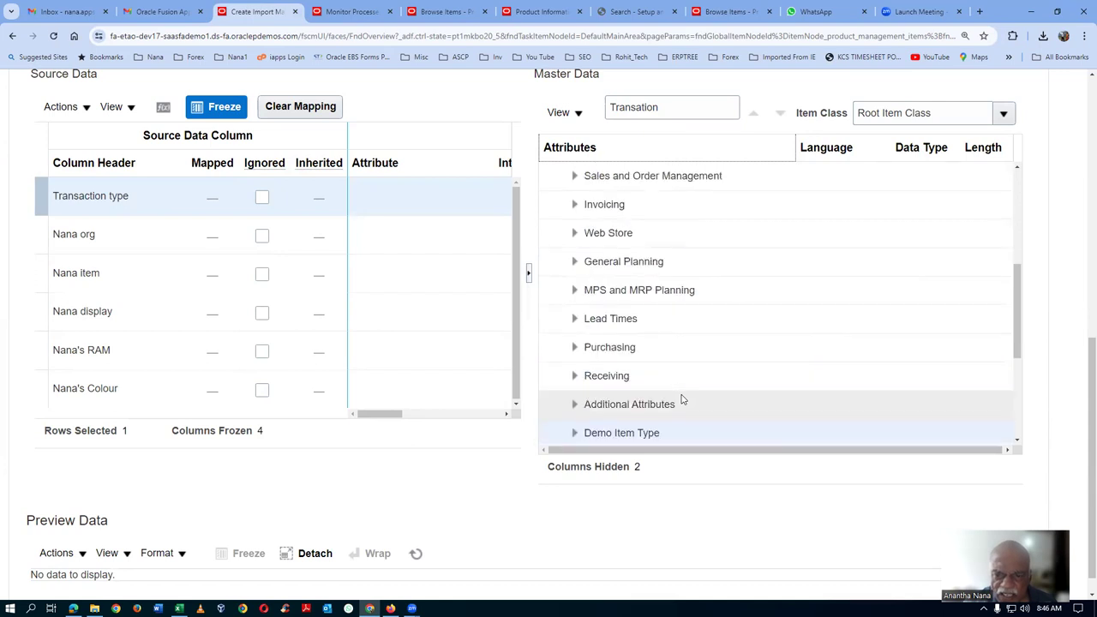
scroll(683, 399, up, 1)
Set the master data item class to d01_i5_Laptop.
click(942, 112)
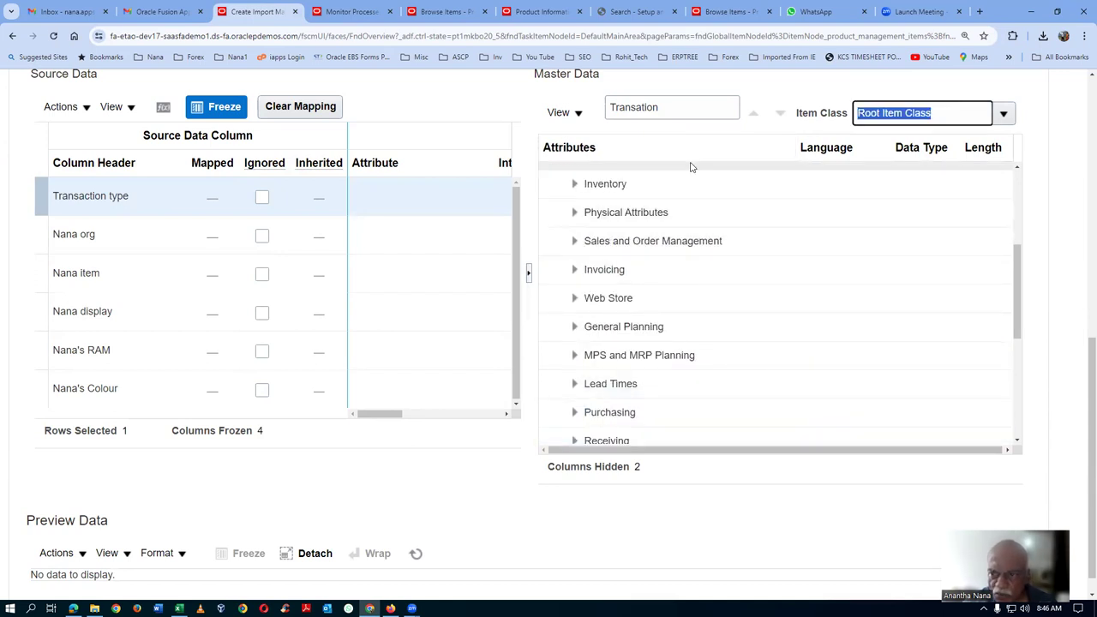
text(d)
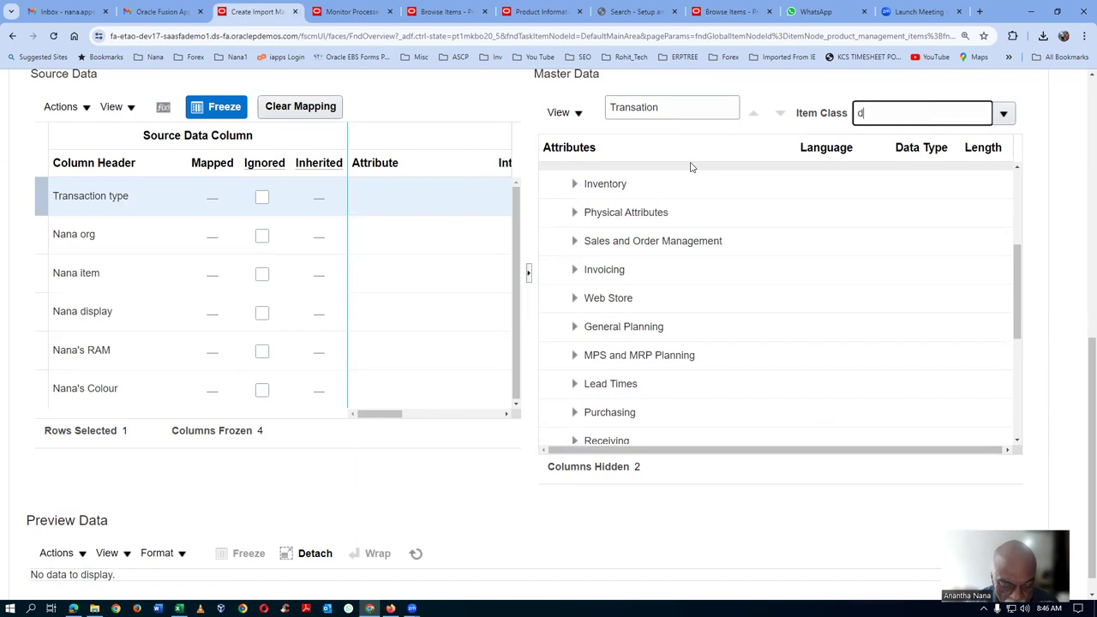
text(01)
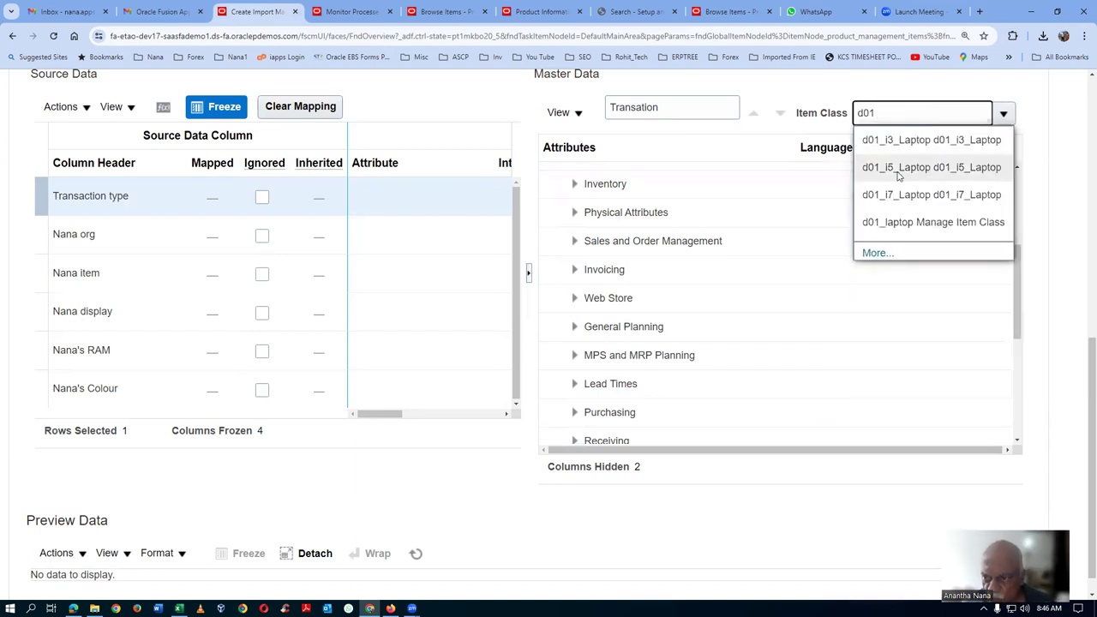
click(898, 169)
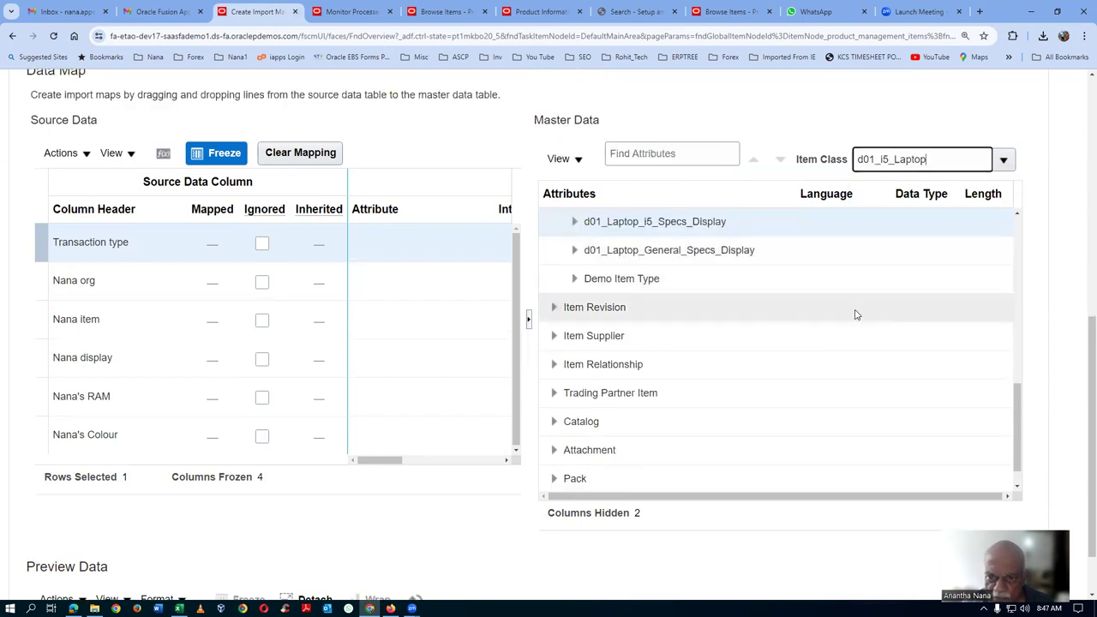
Expand the Demo Item Type group in the master data and map the Transaction type source column to its Transaction Type attribute.
drag(1017, 429, 1020, 265)
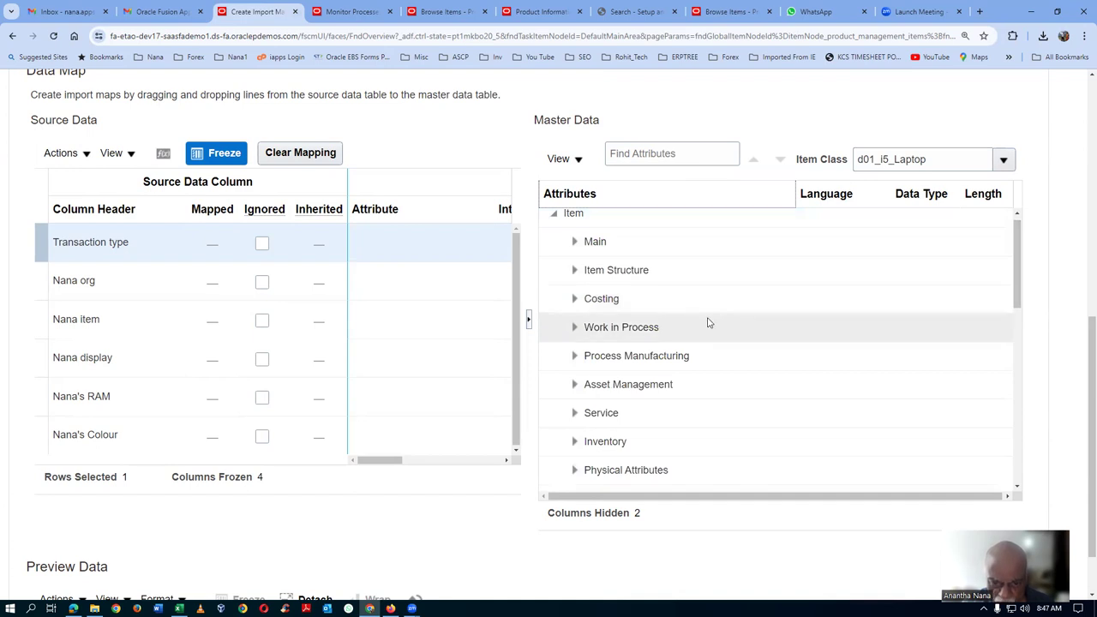
scroll(708, 322, down, 1)
scroll(708, 322, down, 5)
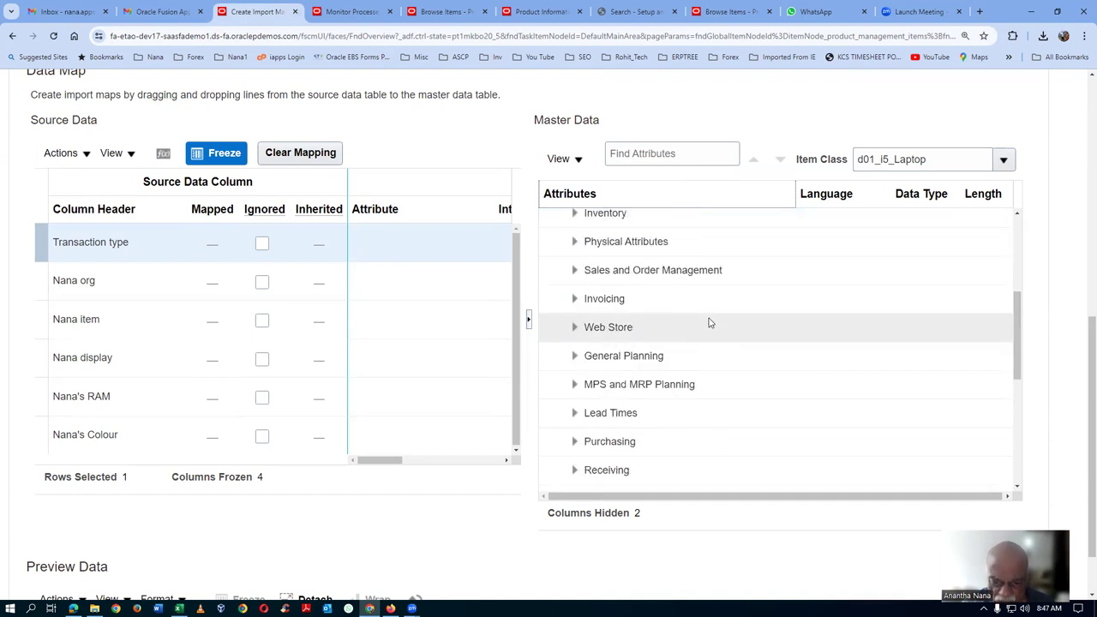
scroll(708, 322, down, 1)
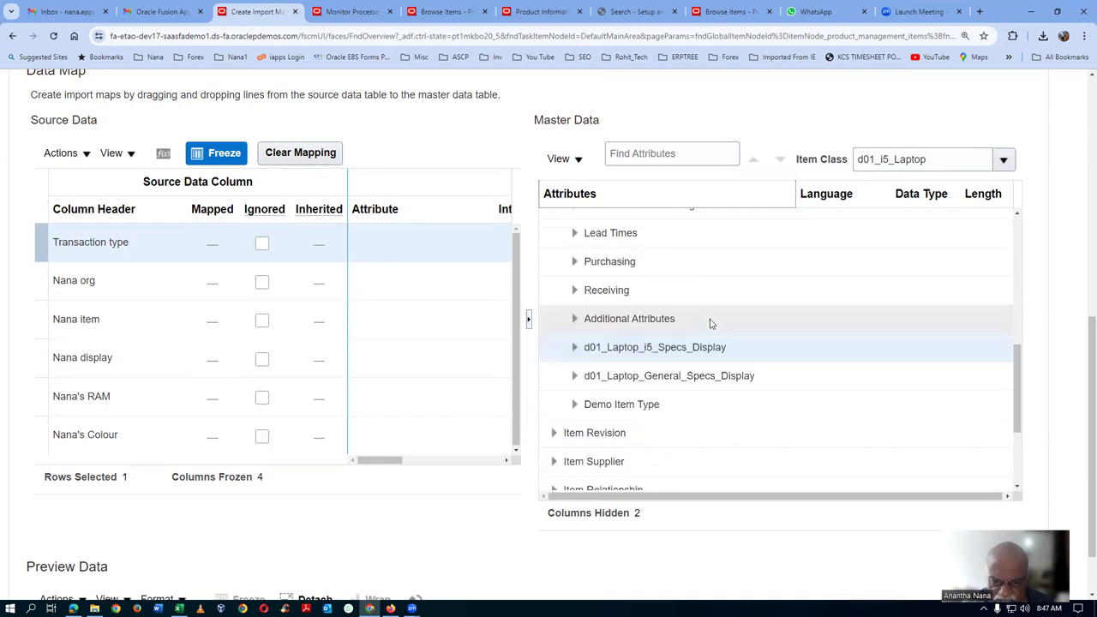
scroll(708, 322, down, 2)
scroll(709, 322, down, 3)
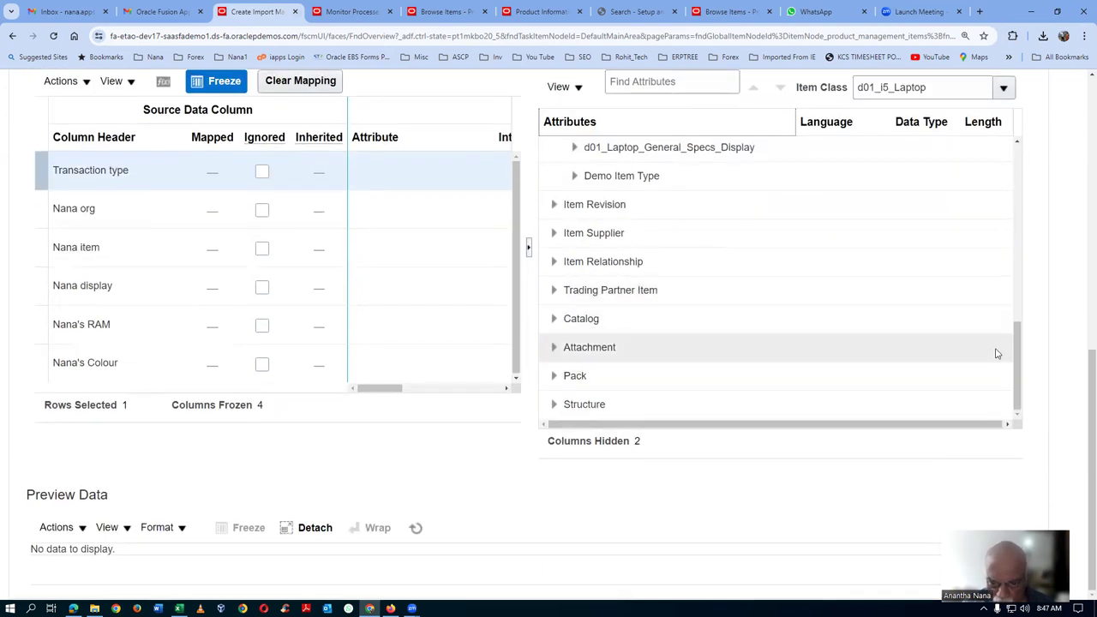
drag(1019, 388, 1018, 342)
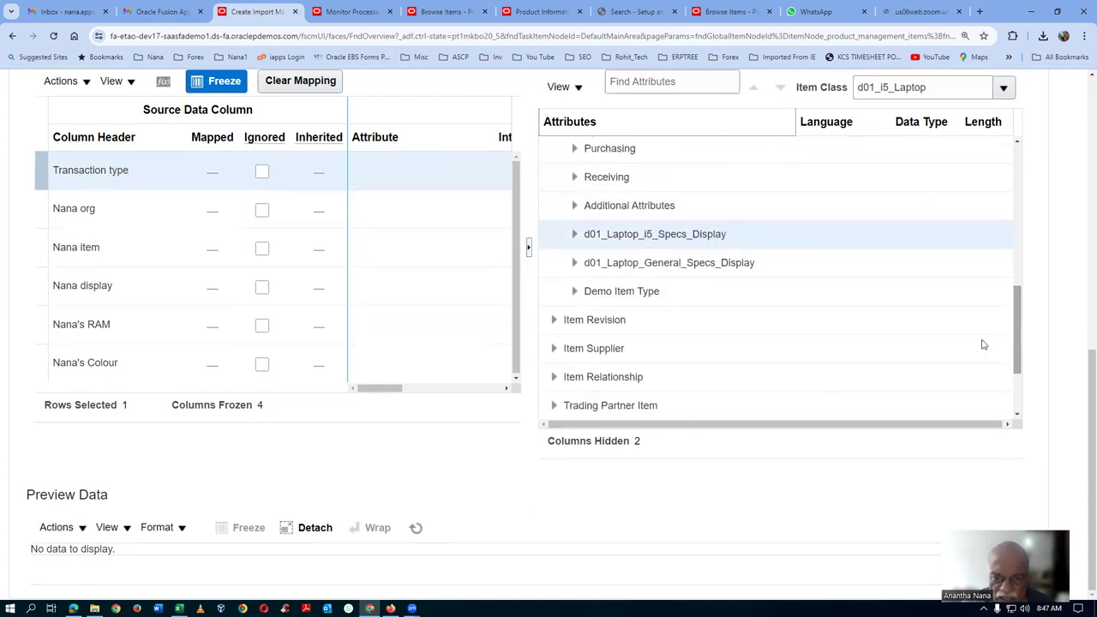
click(574, 291)
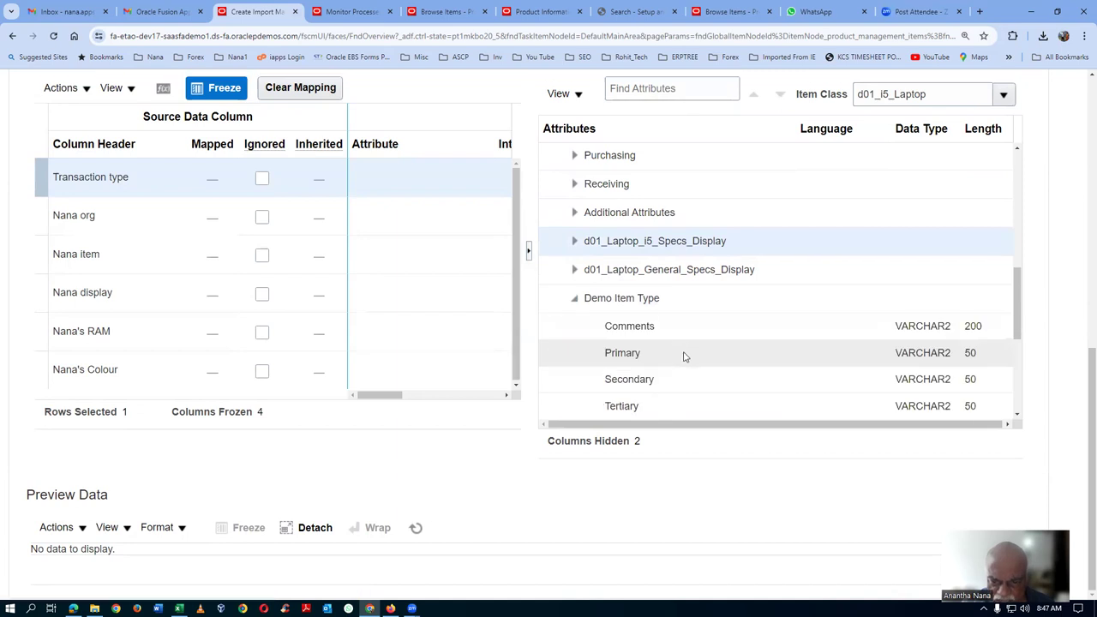
scroll(686, 356, down, 1)
click(692, 321)
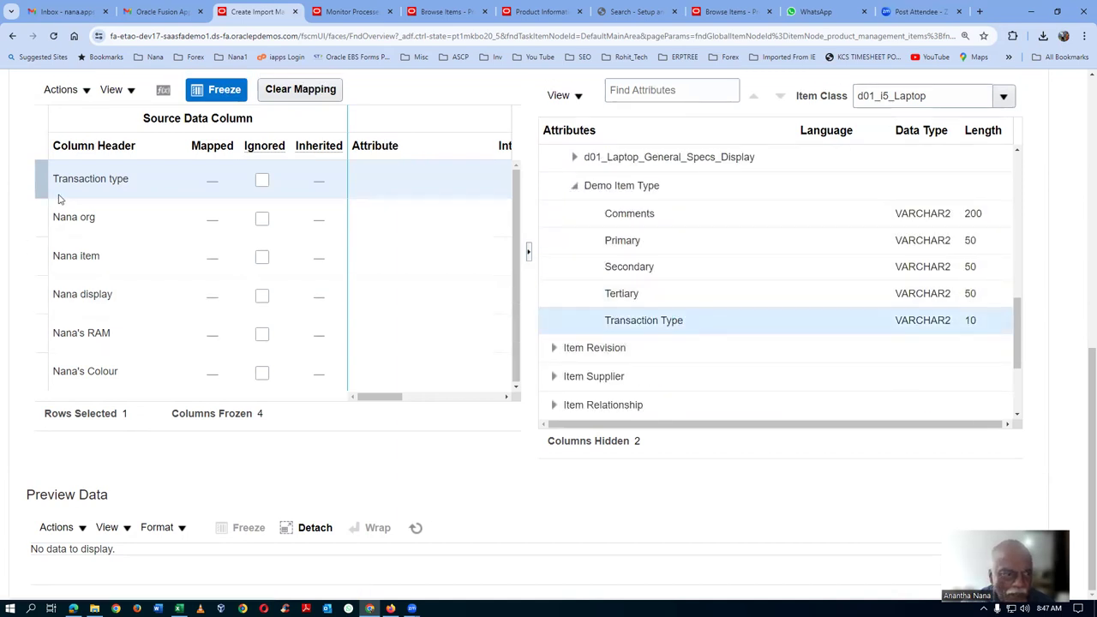
drag(192, 180, 621, 314)
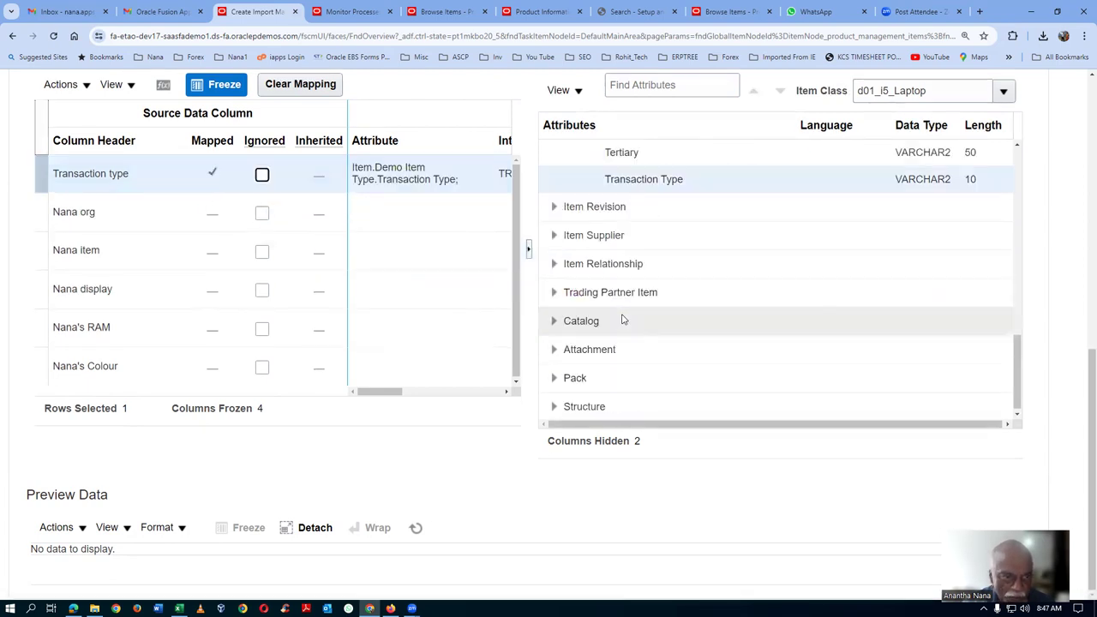
Find the Organization attribute in the master data's Main group using the search term "org" and map the org source column to it.
click(120, 225)
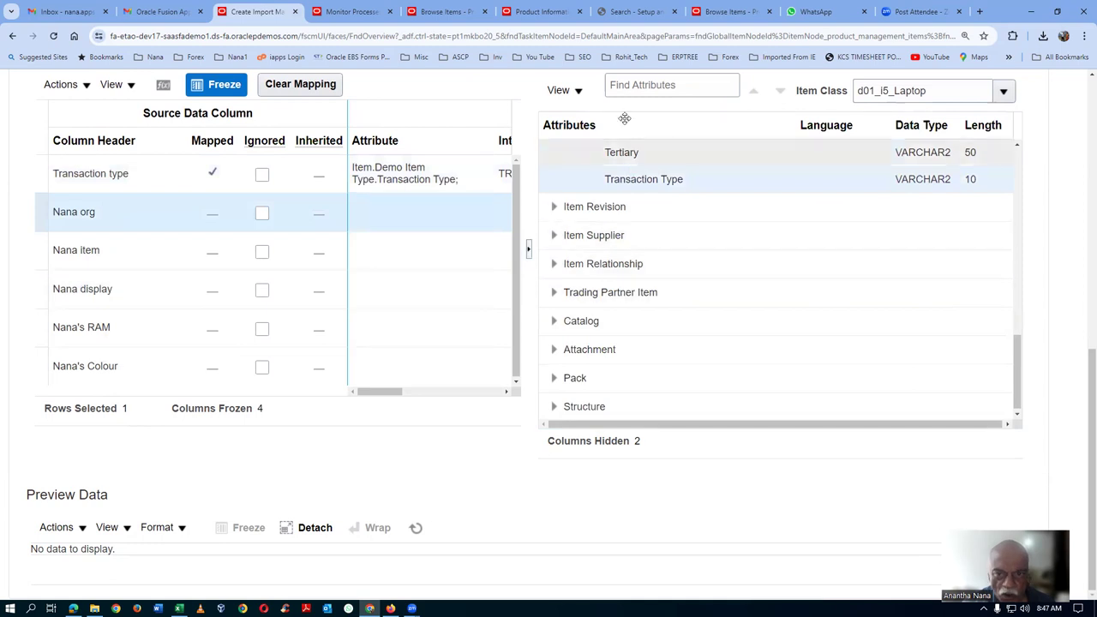
text(org)
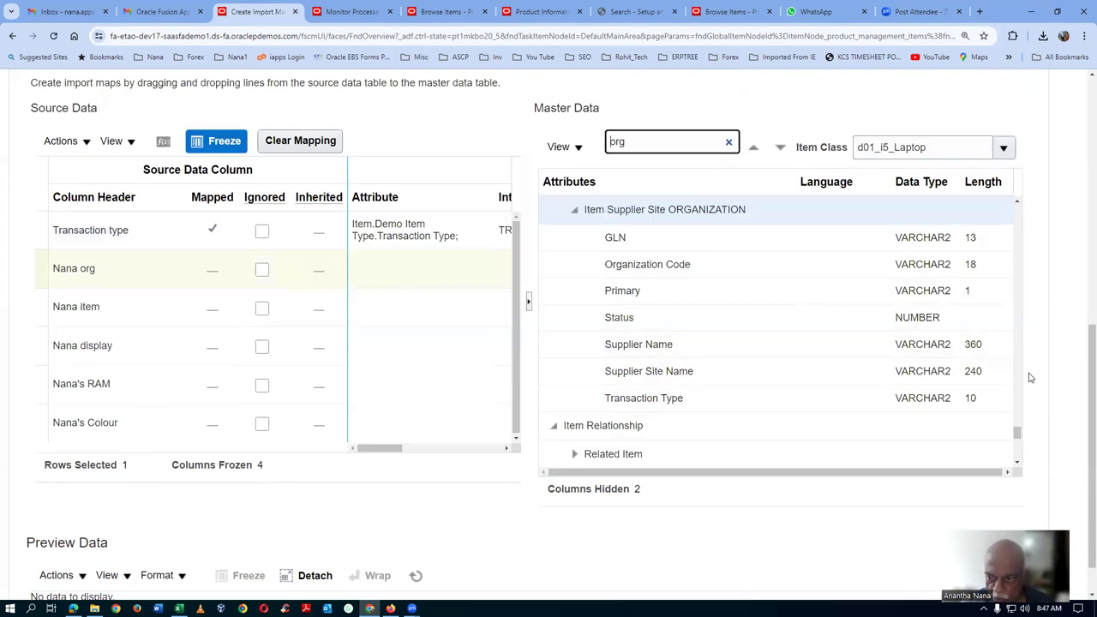
drag(1019, 434, 1042, 195)
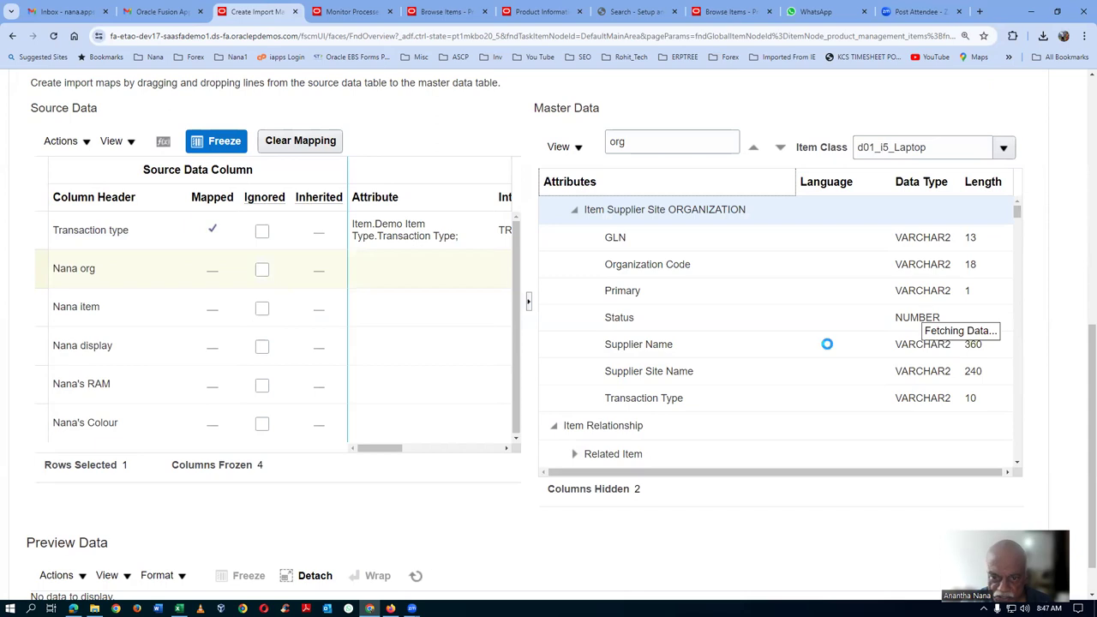
scroll(734, 362, down, 8)
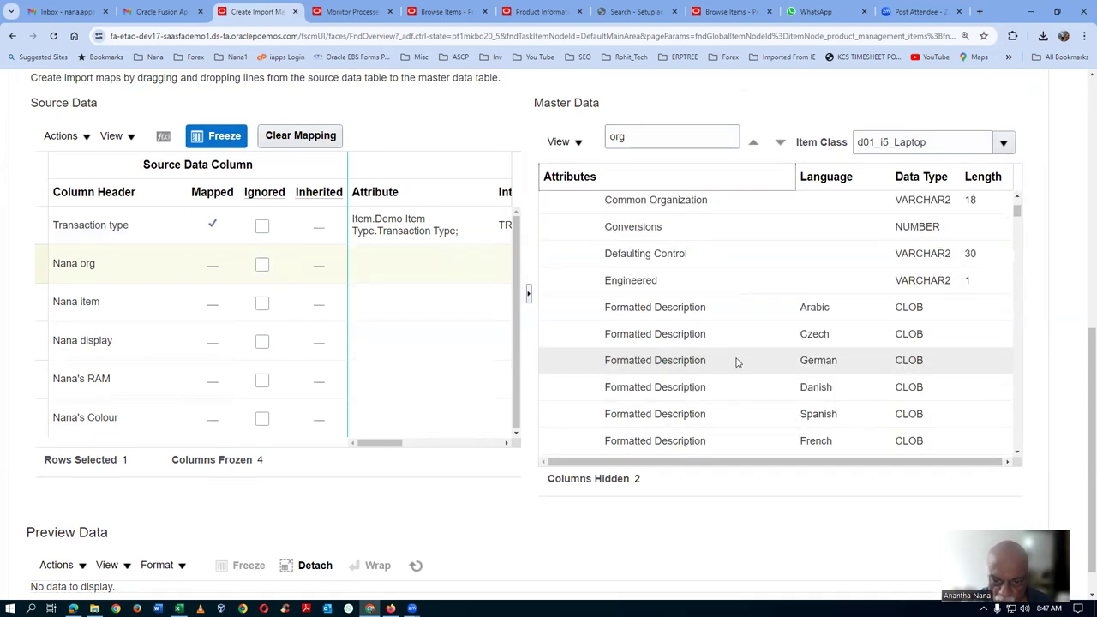
scroll(737, 363, down, 10)
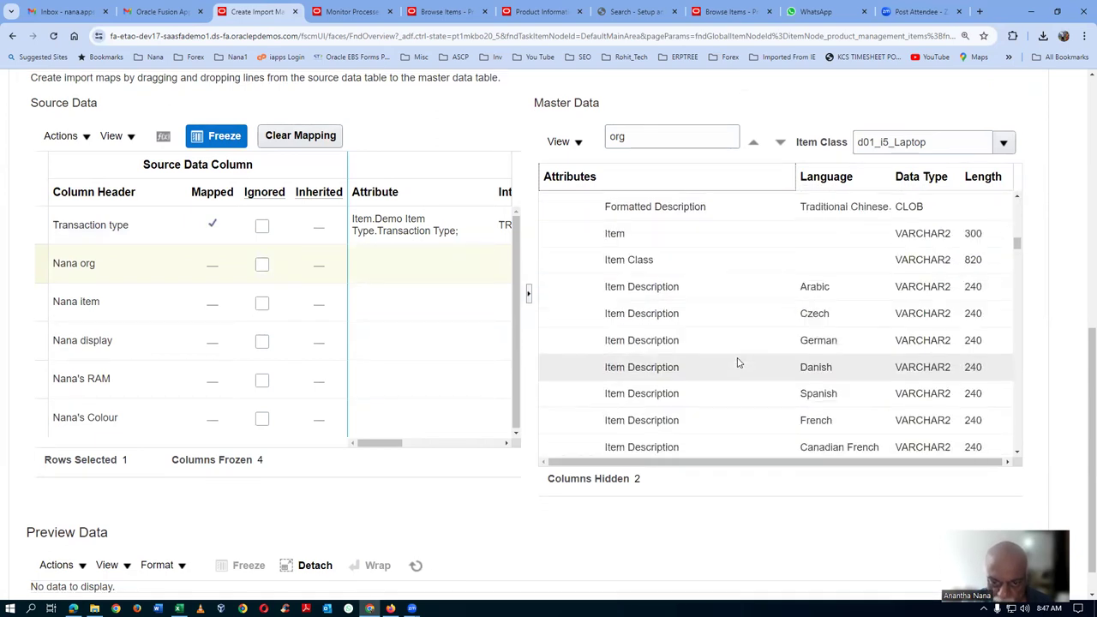
scroll(737, 362, down, 10)
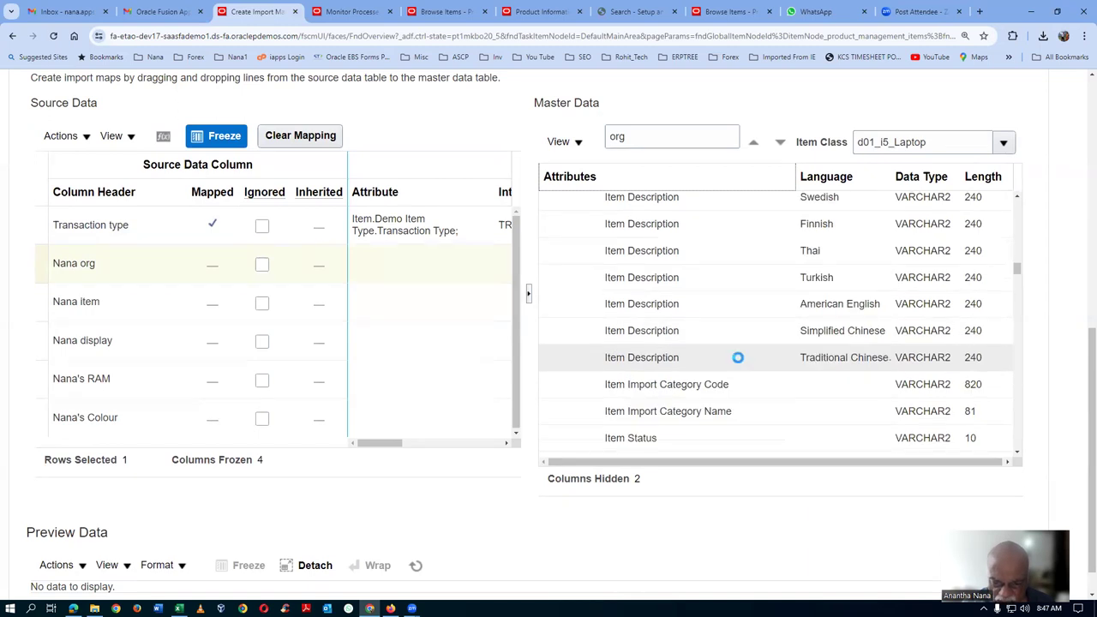
scroll(741, 363, down, 10)
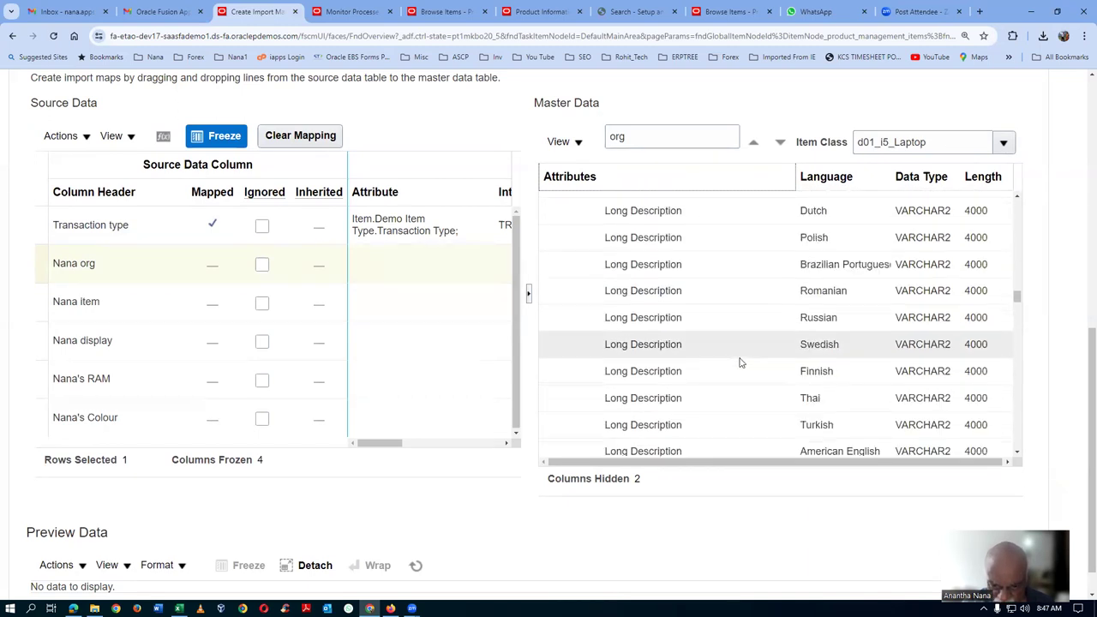
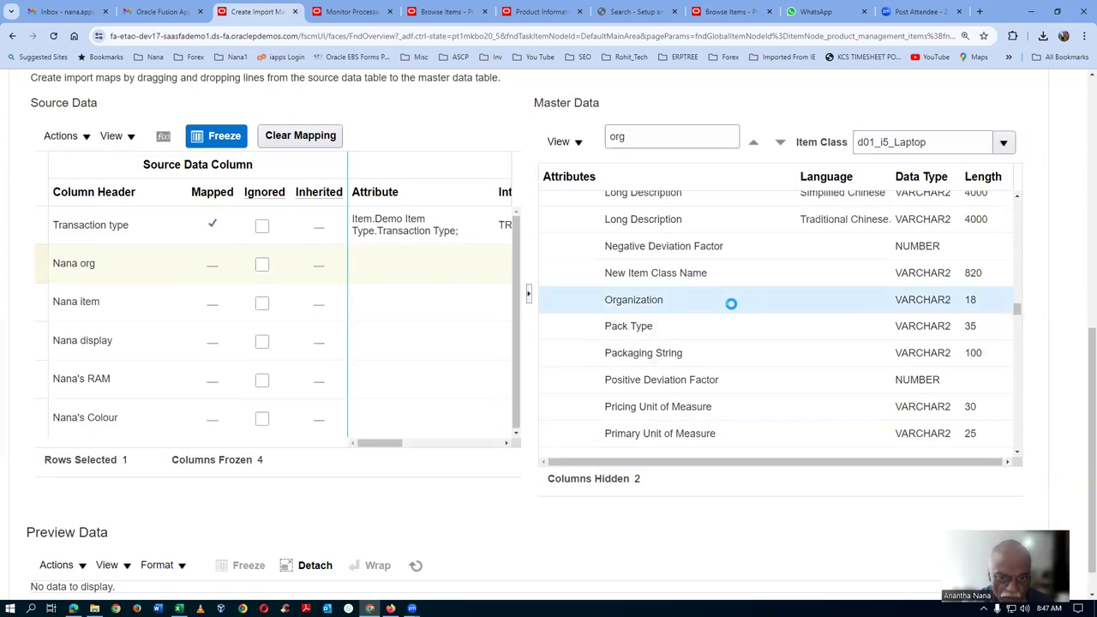
click(145, 275)
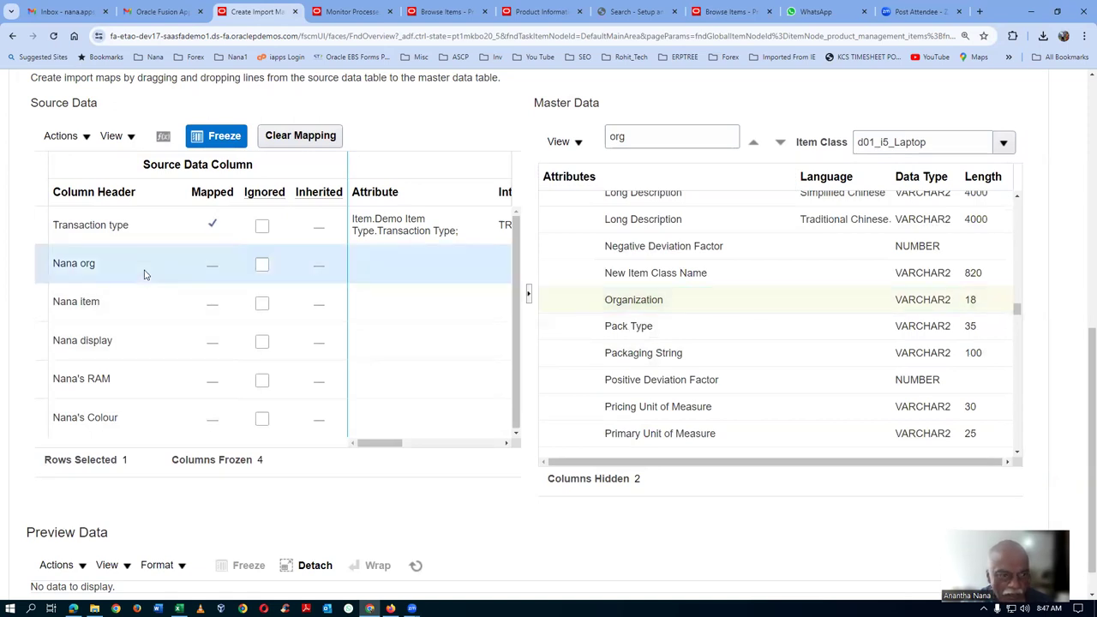
drag(588, 301, 598, 309)
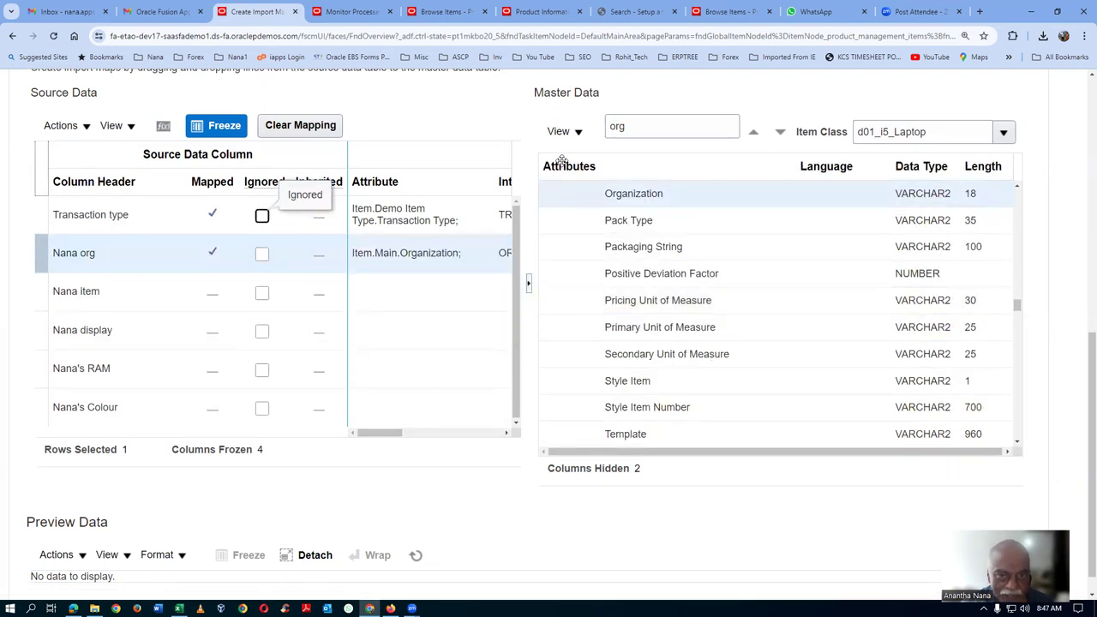
Search the master data attributes for "Item" and map the item source column to the Item attribute in the Main group.
click(727, 127)
key(BackSpace)
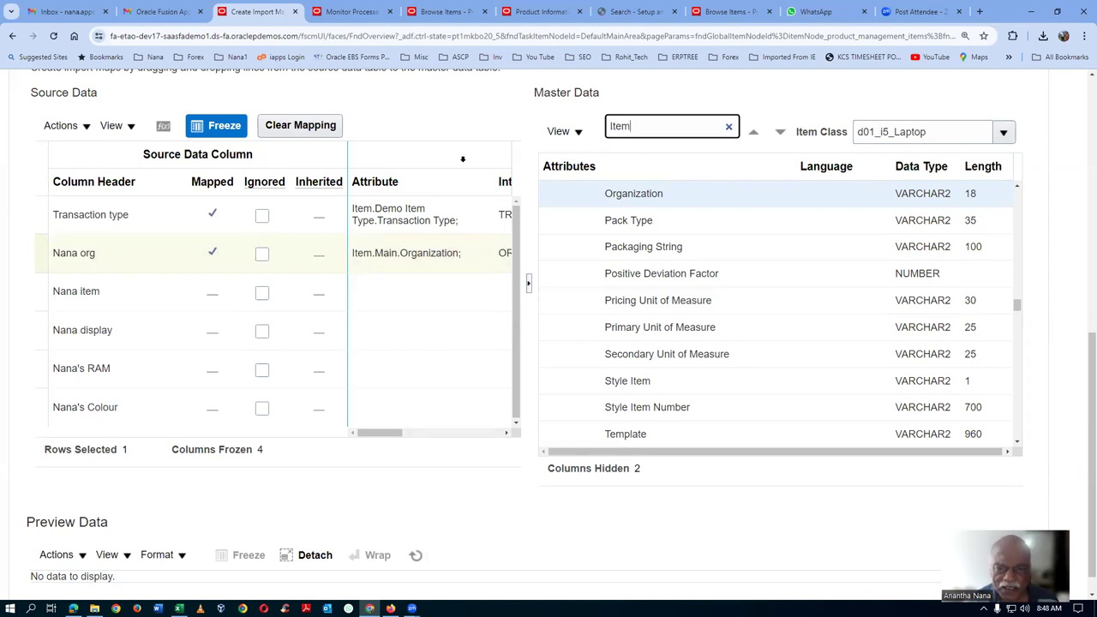
text(Item)
key(Return)
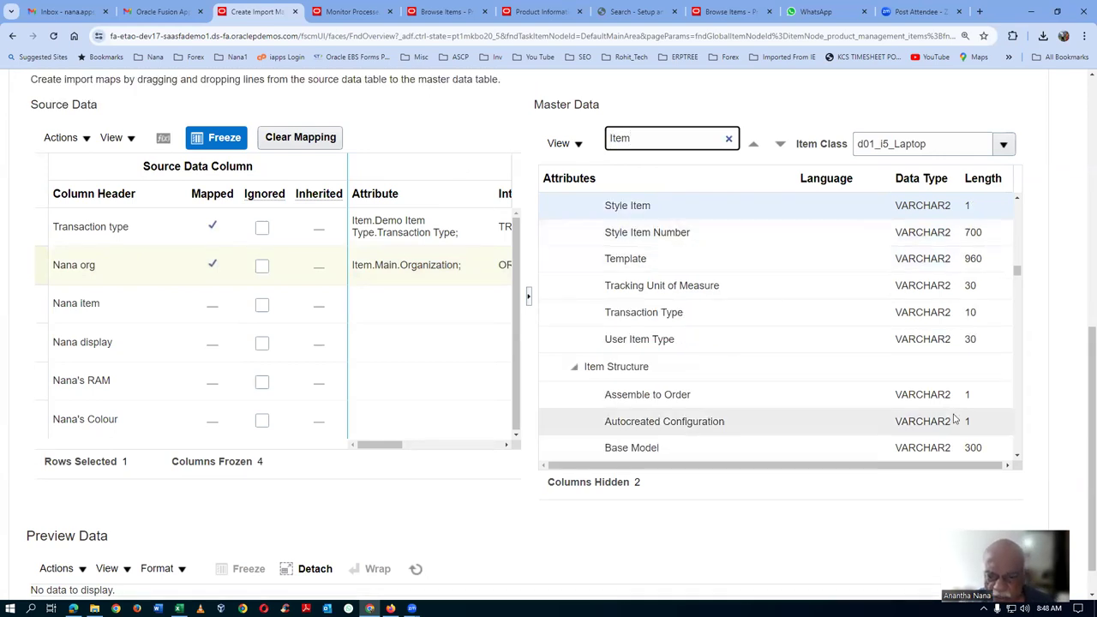
drag(1018, 271, 1017, 206)
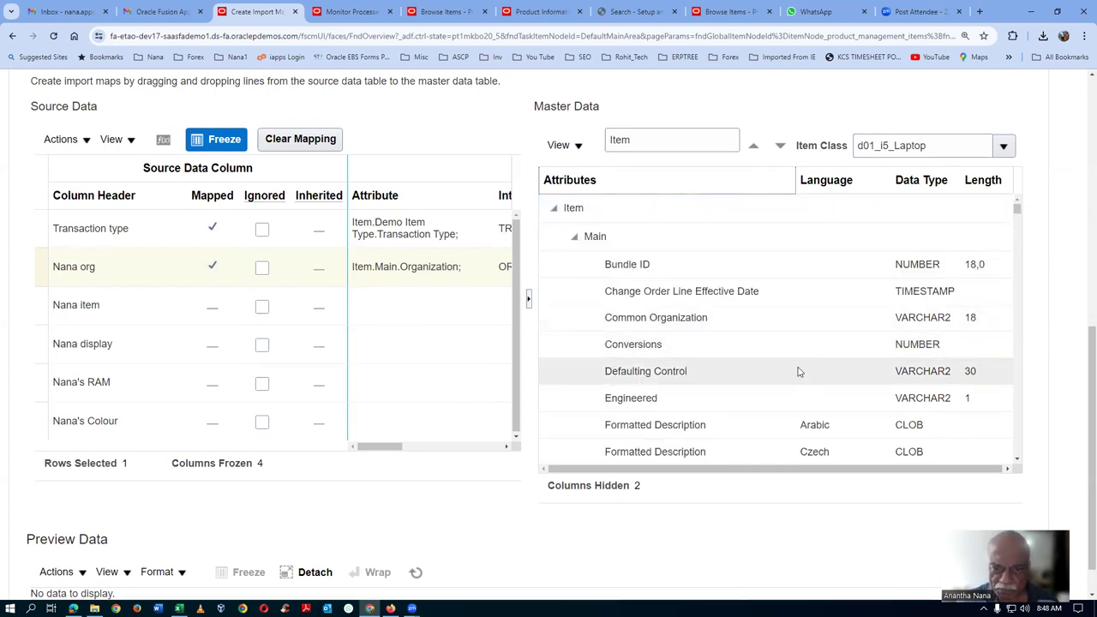
scroll(714, 343, down, 5)
scroll(715, 343, down, 6)
click(673, 239)
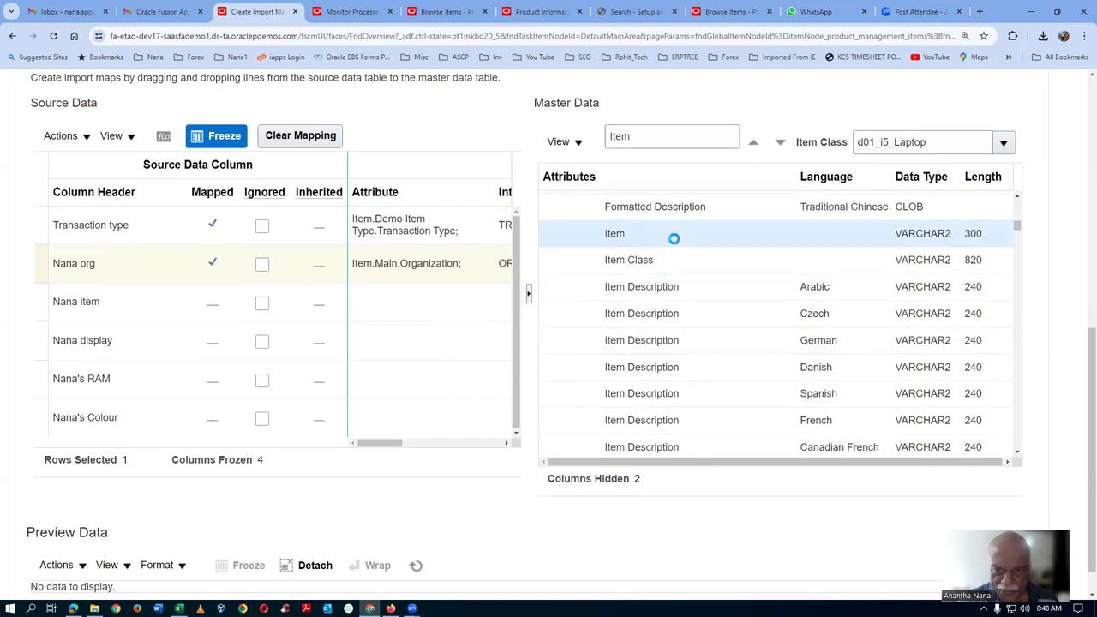
click(151, 305)
drag(149, 311, 591, 240)
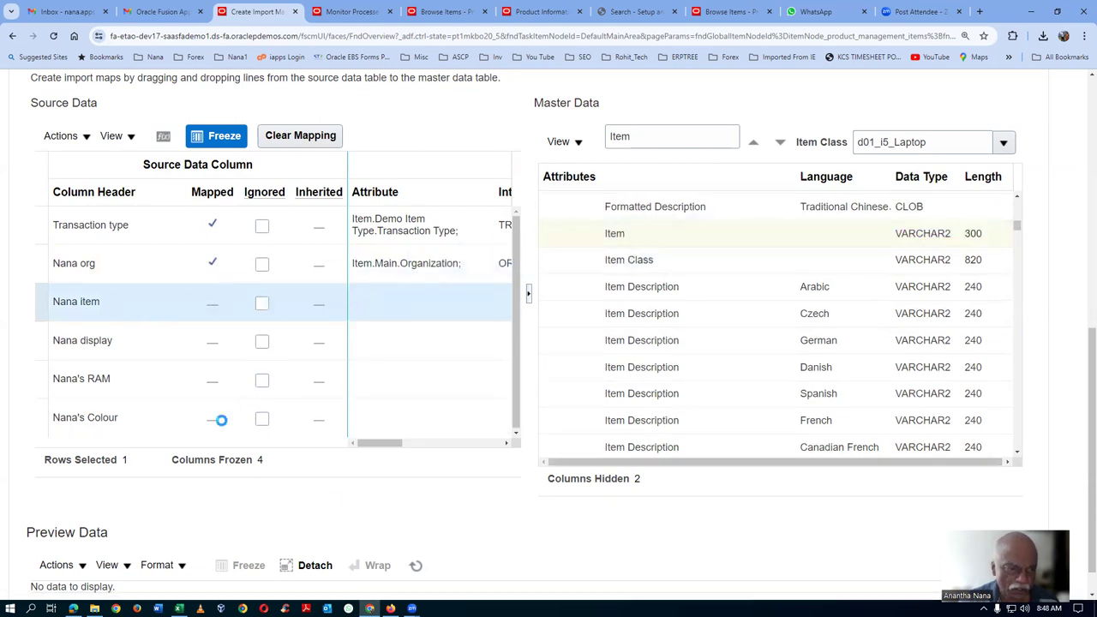
Search the attributes for "d01" and map the display, RAM and Colour source columns to d01_Display, d01_RAM Size and d01_Colour under d01_Laptop_i5_Specs_Display.
double_click(641, 127)
text(d01)
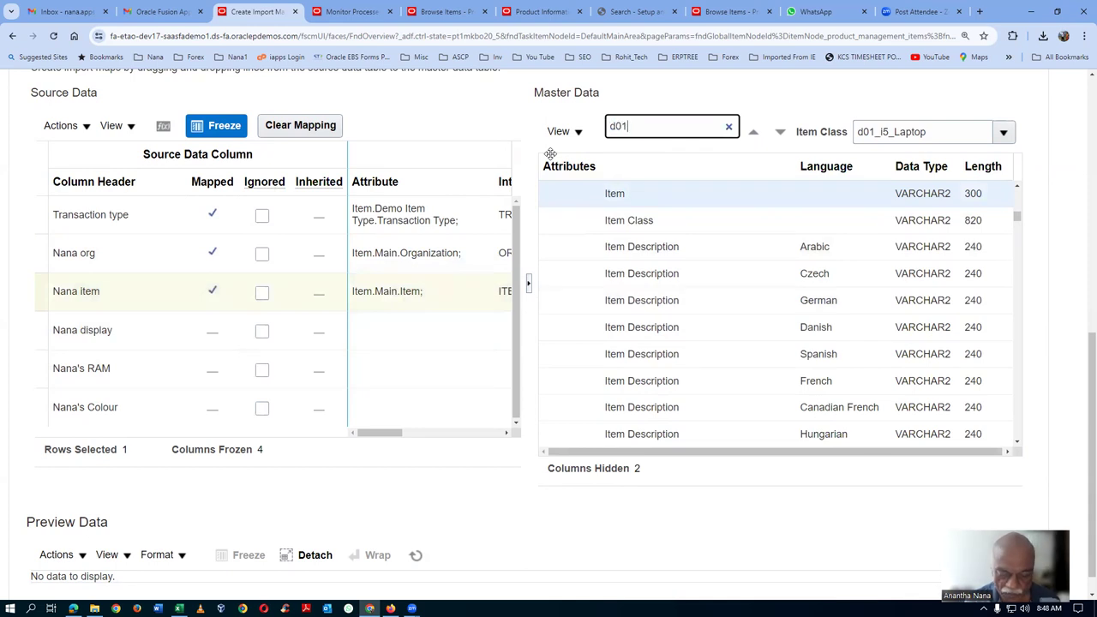
key(Return)
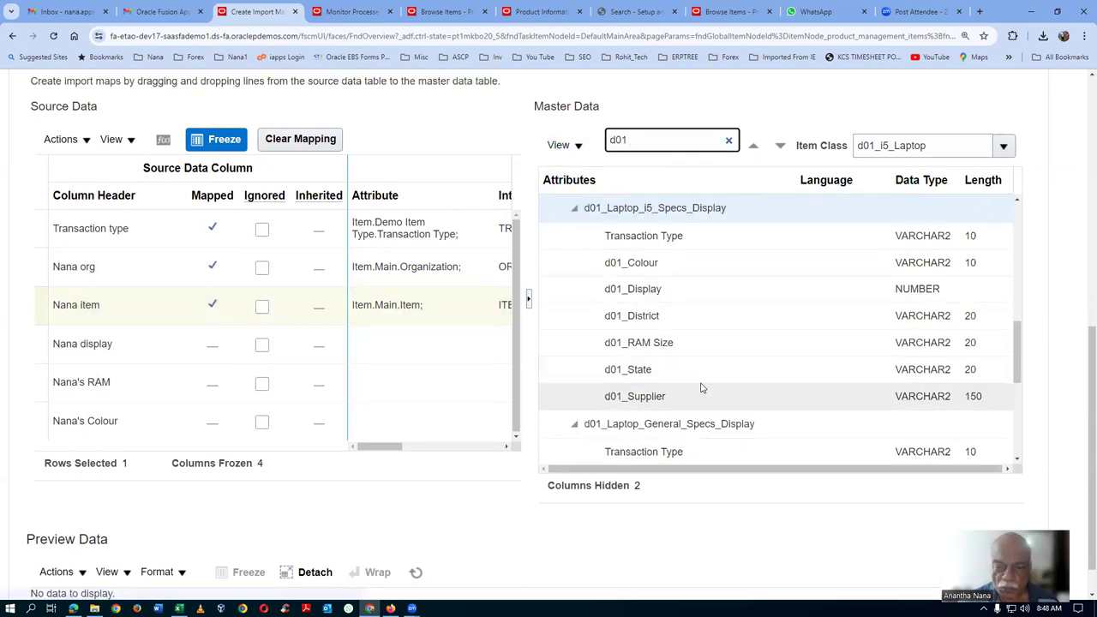
click(128, 354)
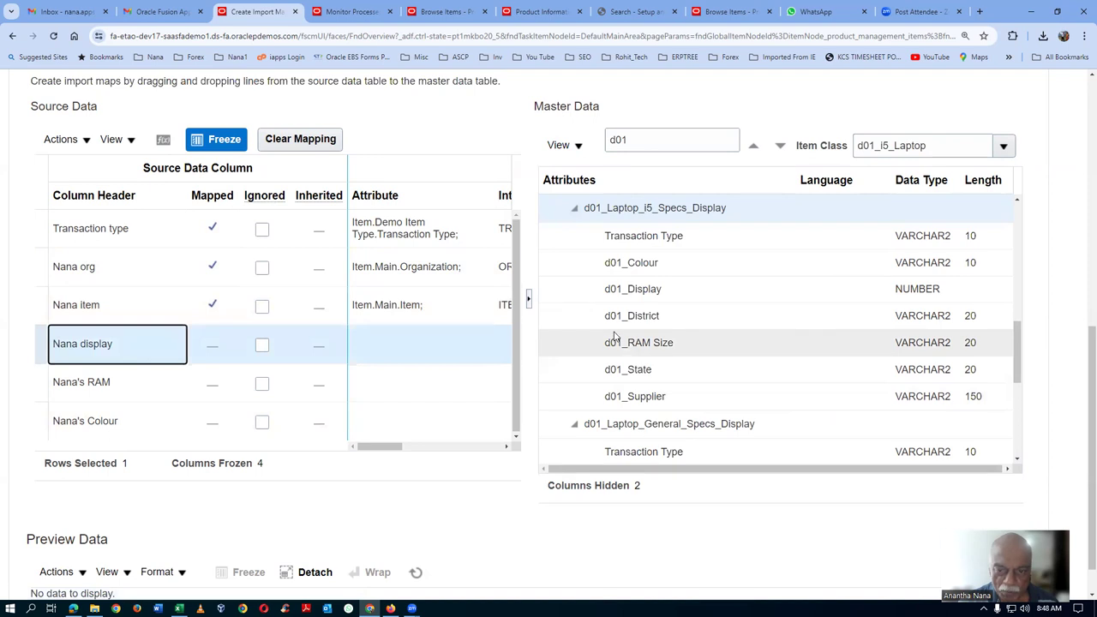
drag(154, 353, 628, 292)
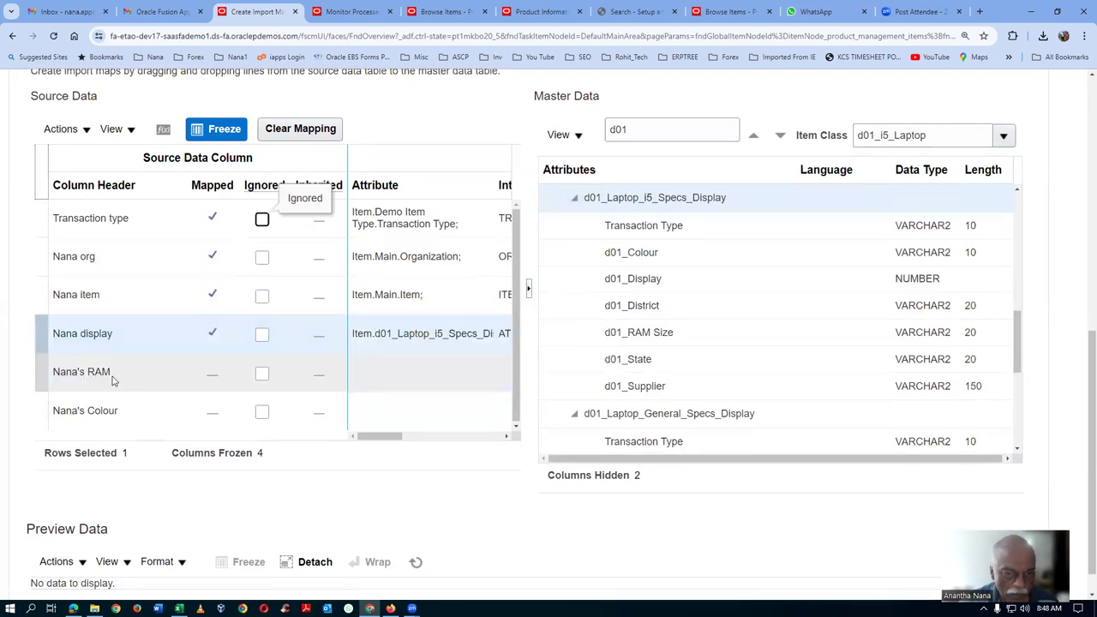
drag(115, 381, 600, 337)
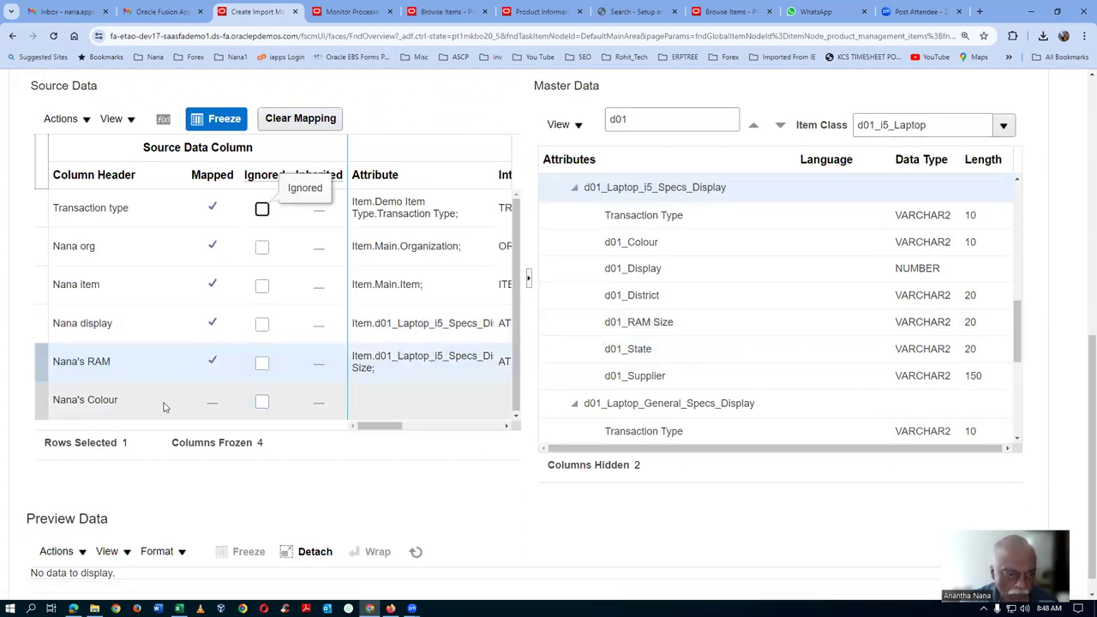
drag(149, 413, 557, 257)
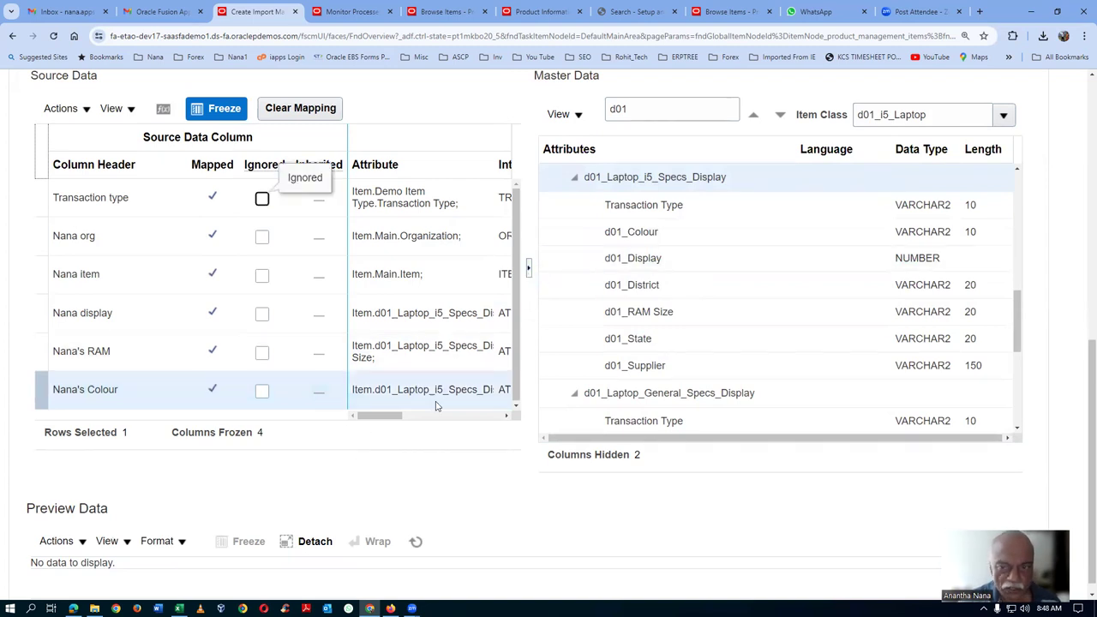
Save the d01_import_map_7 import map.
scroll(972, 338, up, 3)
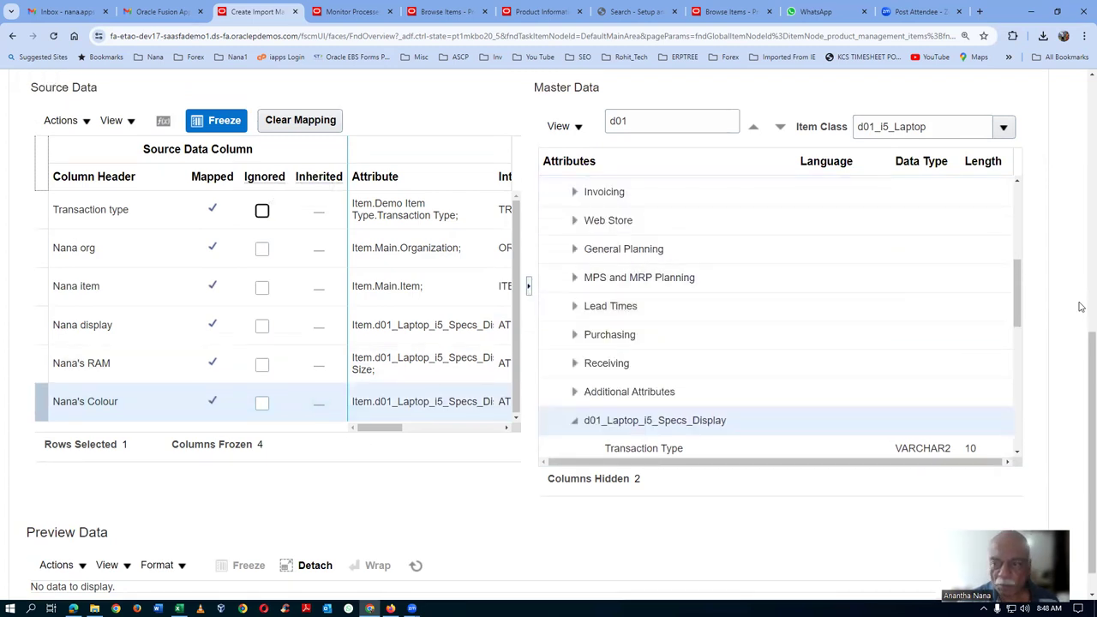
drag(1082, 302, 1076, 139)
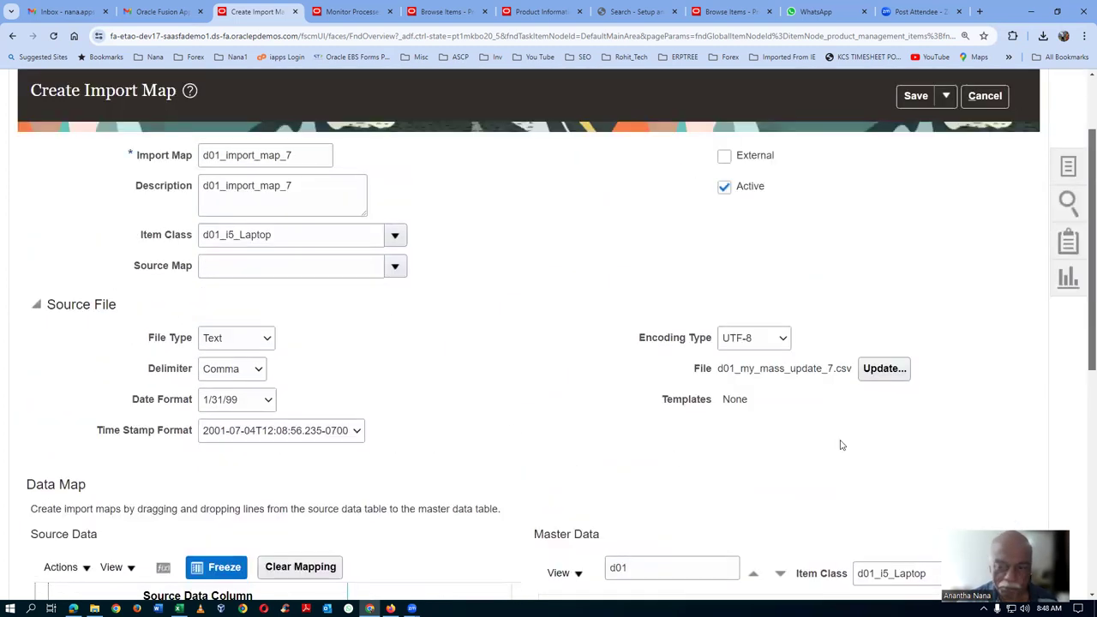
click(915, 96)
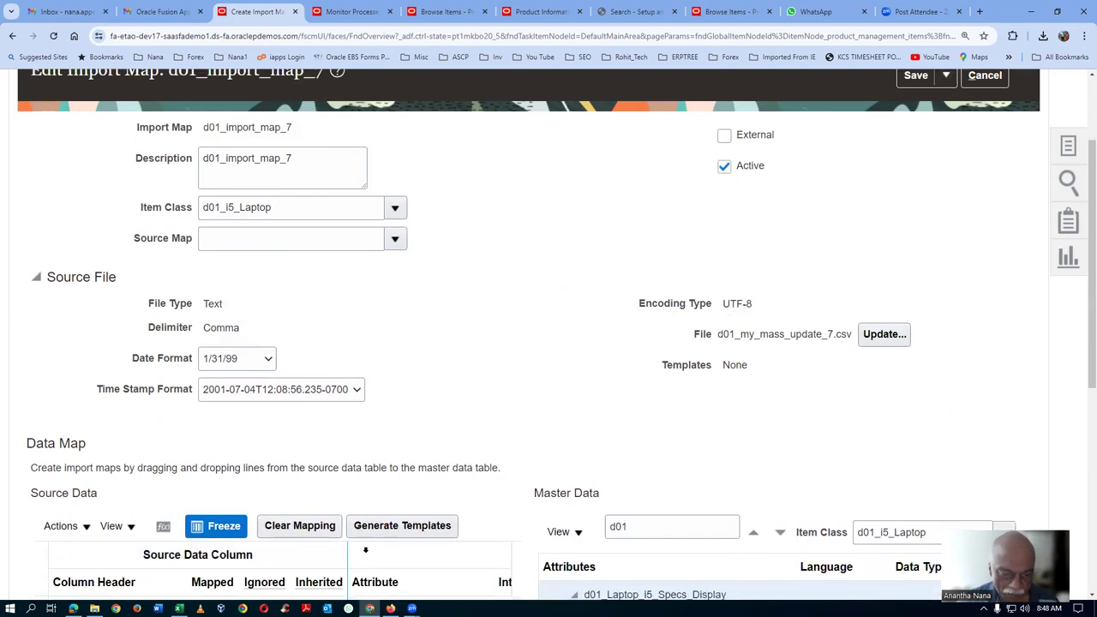
Generate the import map's template in US American English and dismiss the confirmation.
click(394, 527)
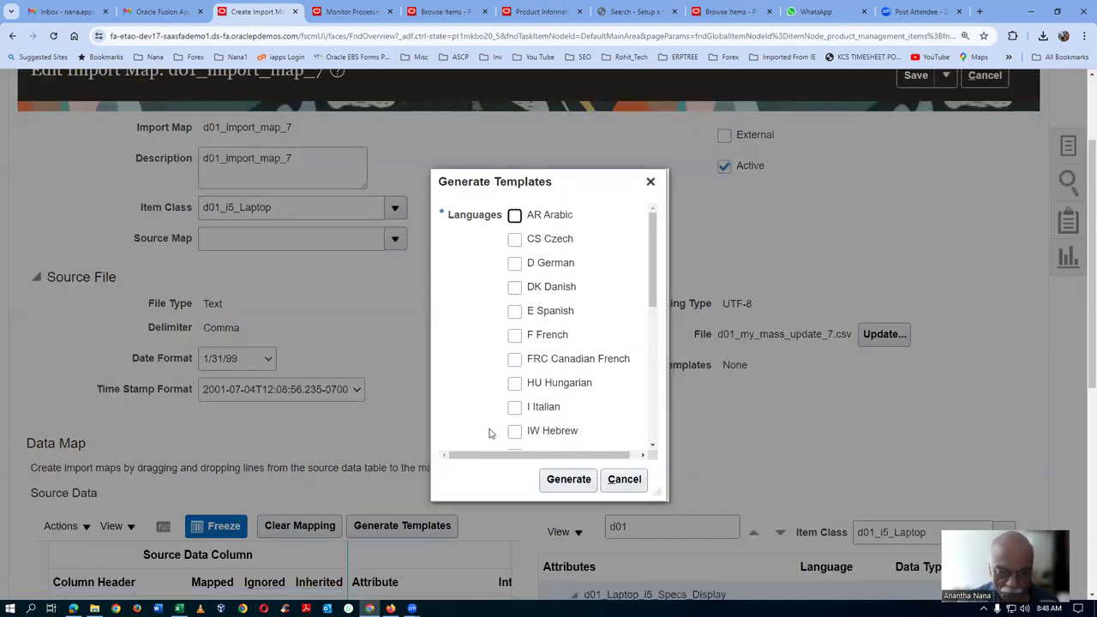
drag(652, 283, 680, 422)
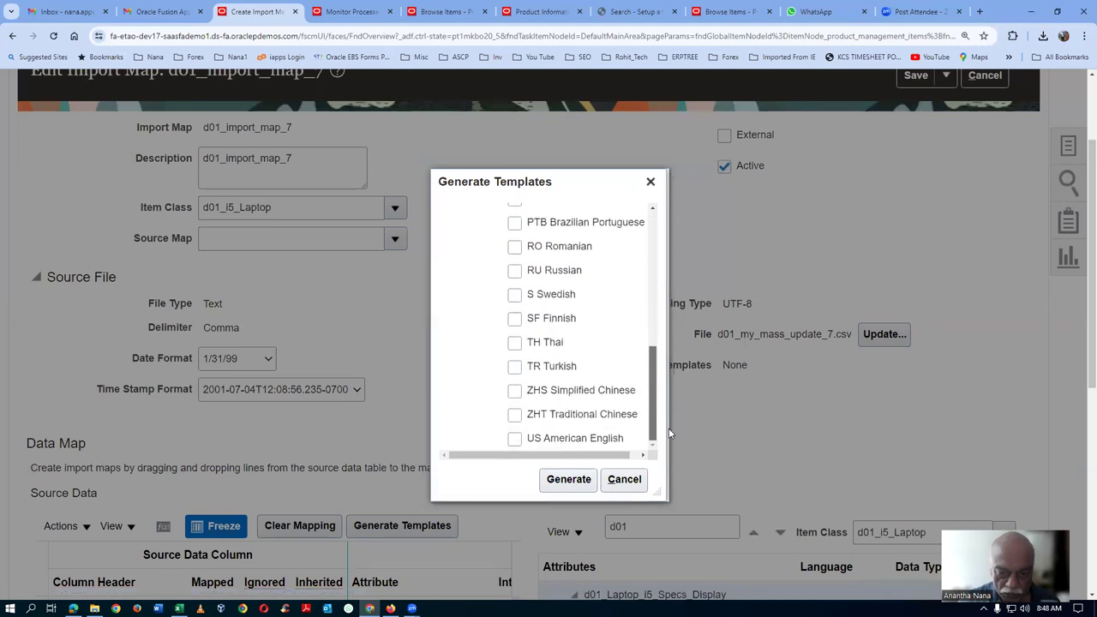
click(514, 438)
click(568, 479)
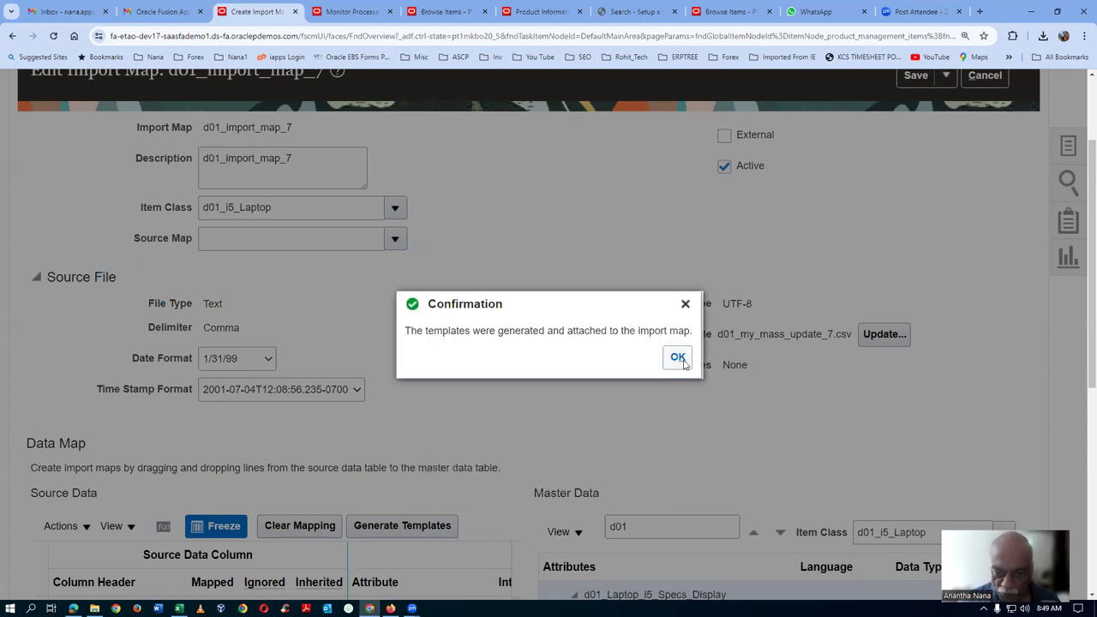
click(678, 358)
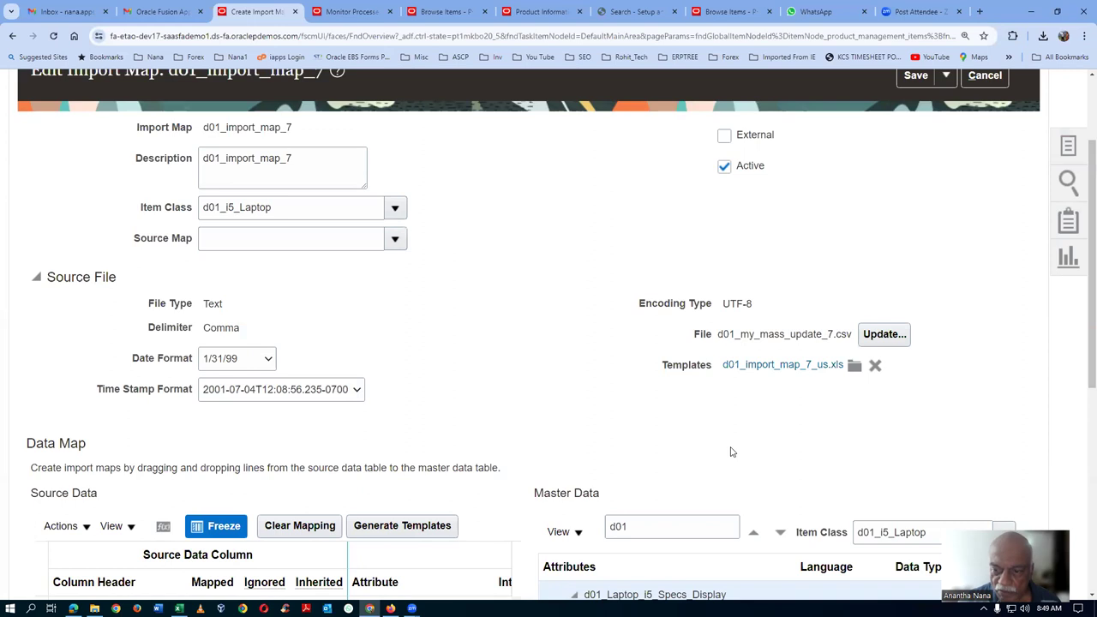
Download the generated template d01_import_map_7_us.xls and show it in the Downloads folder.
click(806, 365)
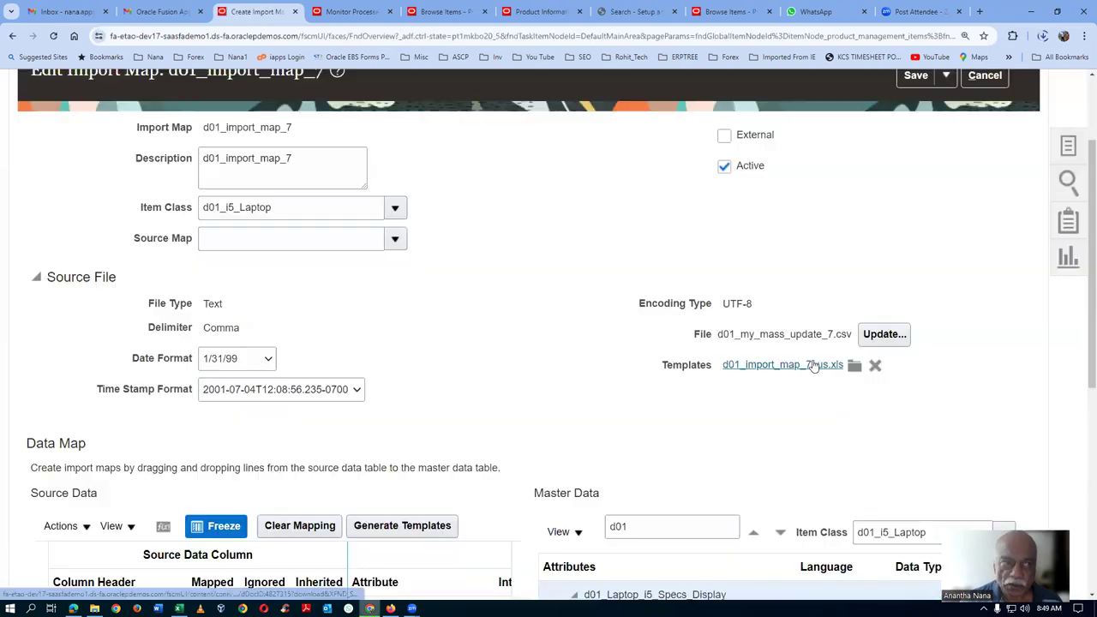
click(1043, 37)
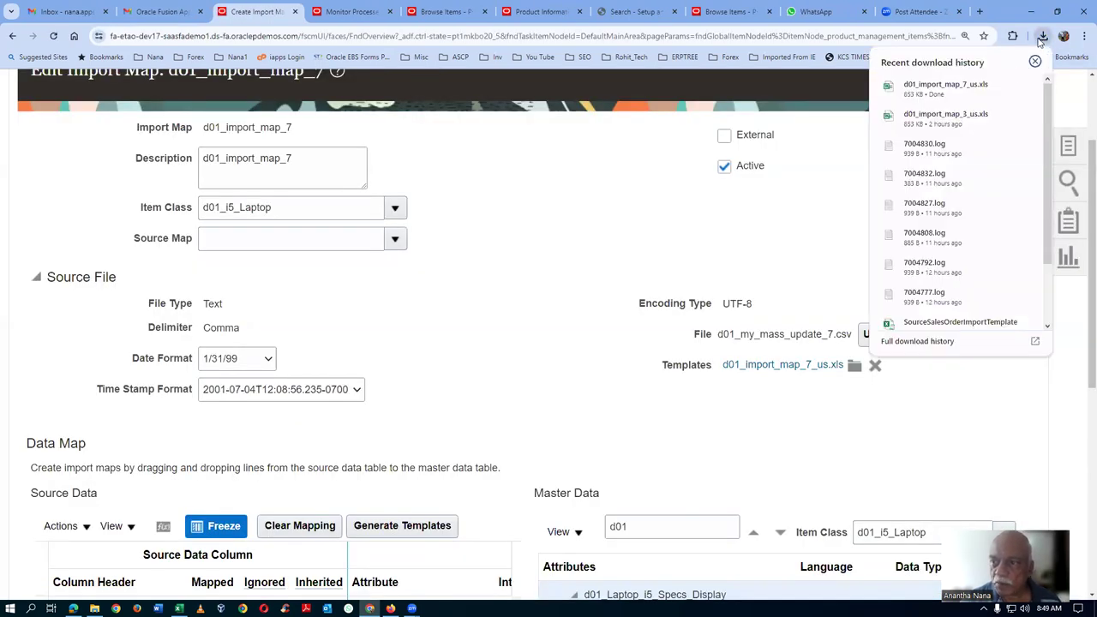
click(1006, 85)
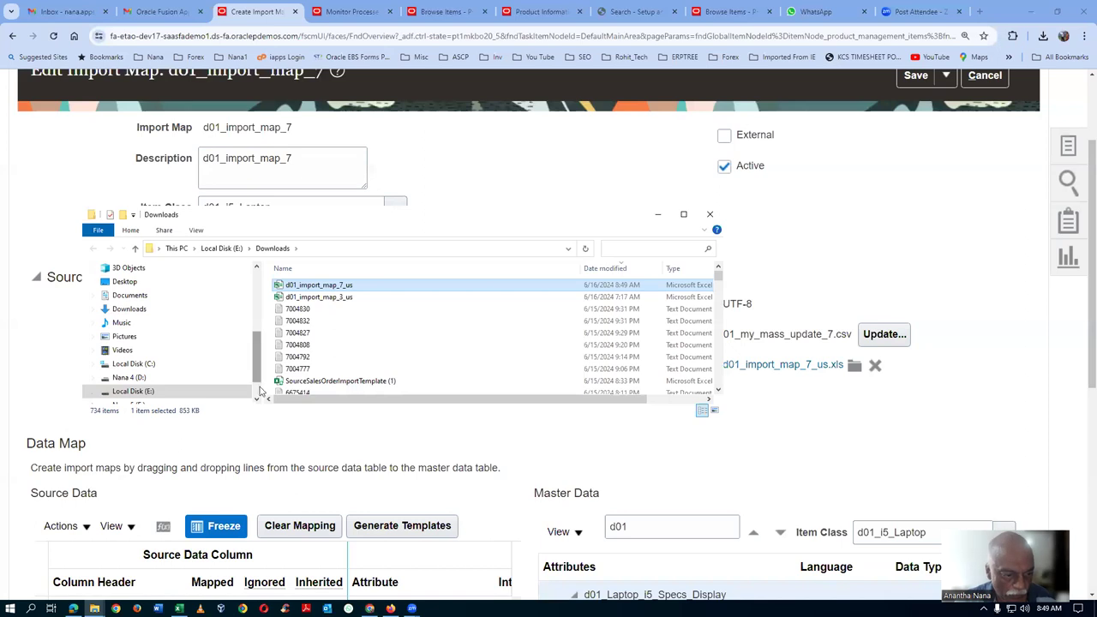
Copy the d01_import_map_7_us template into the Fusion_OM_PDH_4th_May_24 folder on the F: drive, alongside d01_my_mass_update_7.
scroll(181, 374, down, 1)
click(176, 365)
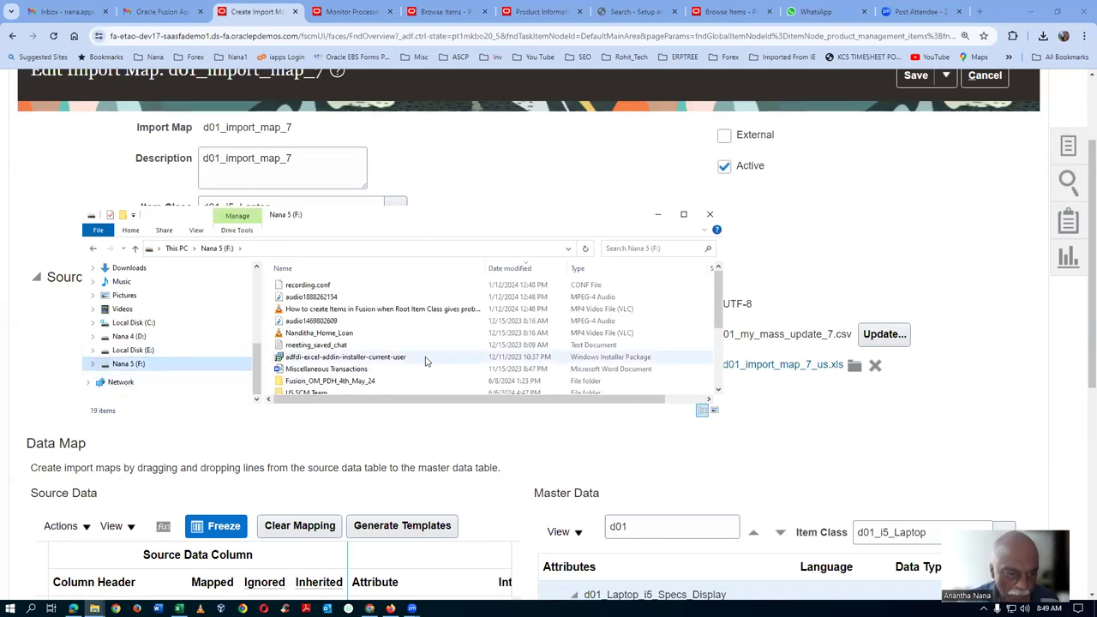
double_click(390, 381)
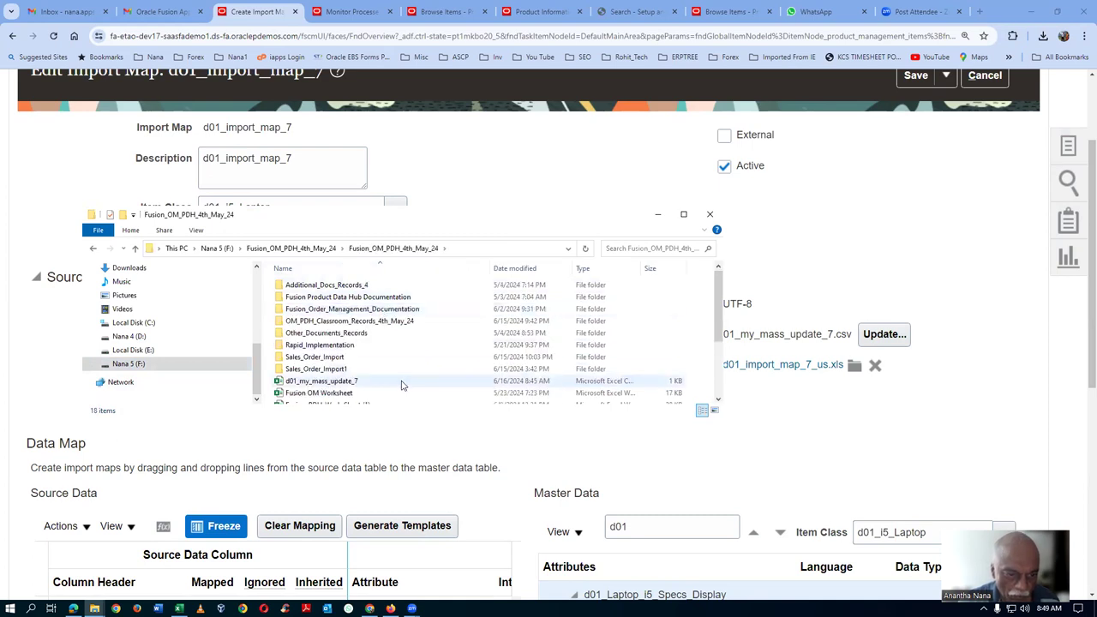
key(ctrl+v)
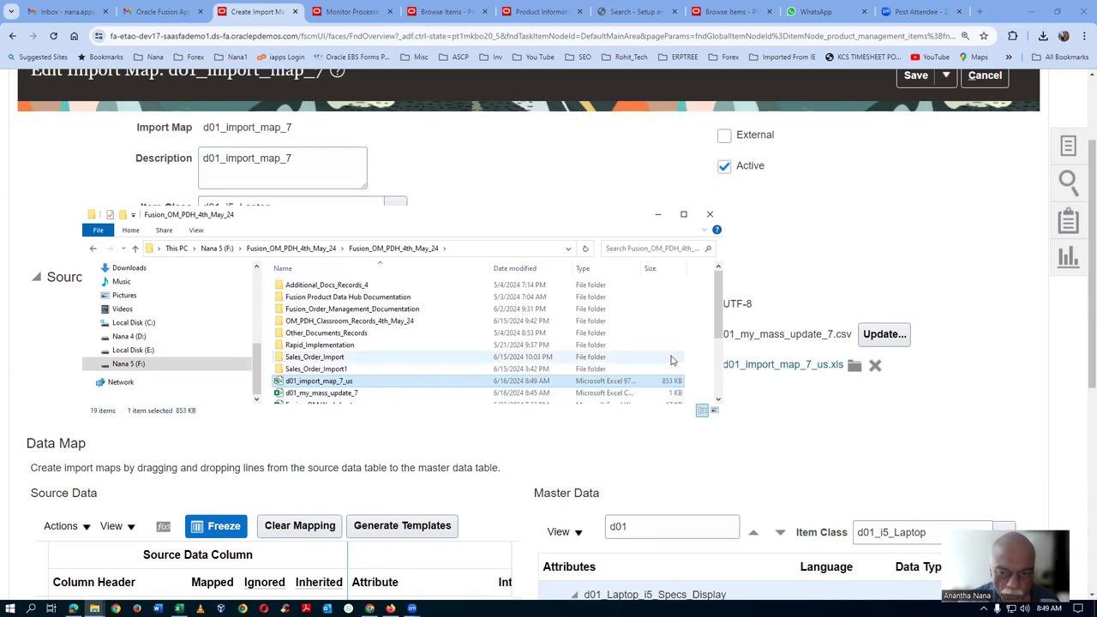
drag(720, 331, 727, 380)
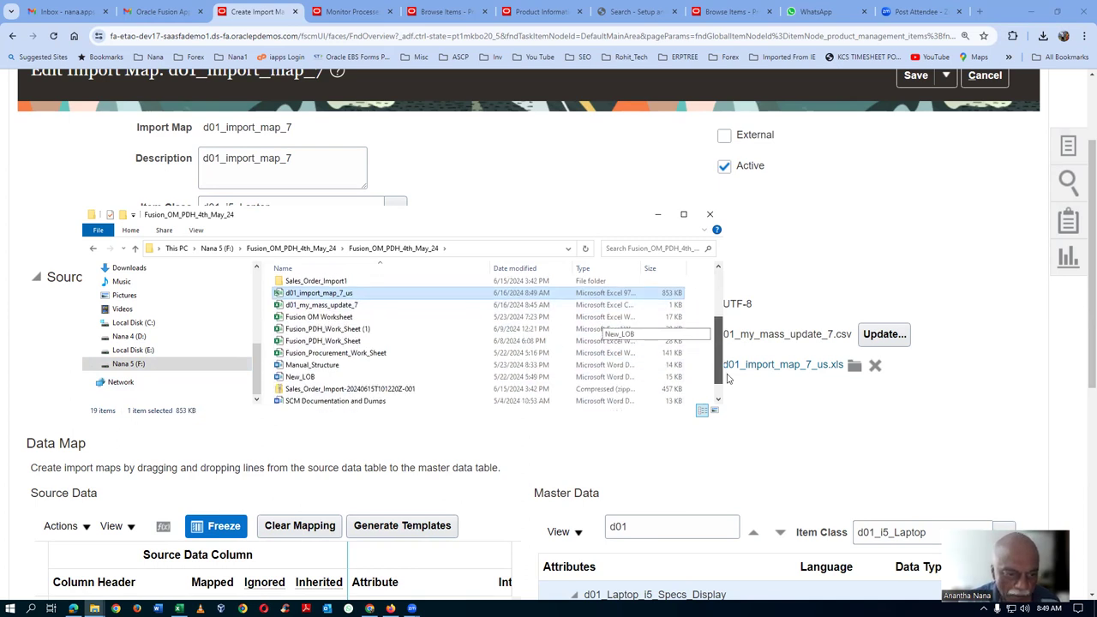
Unblock the d01_import_map_7_us file in its properties and apply the change.
right_click(385, 293)
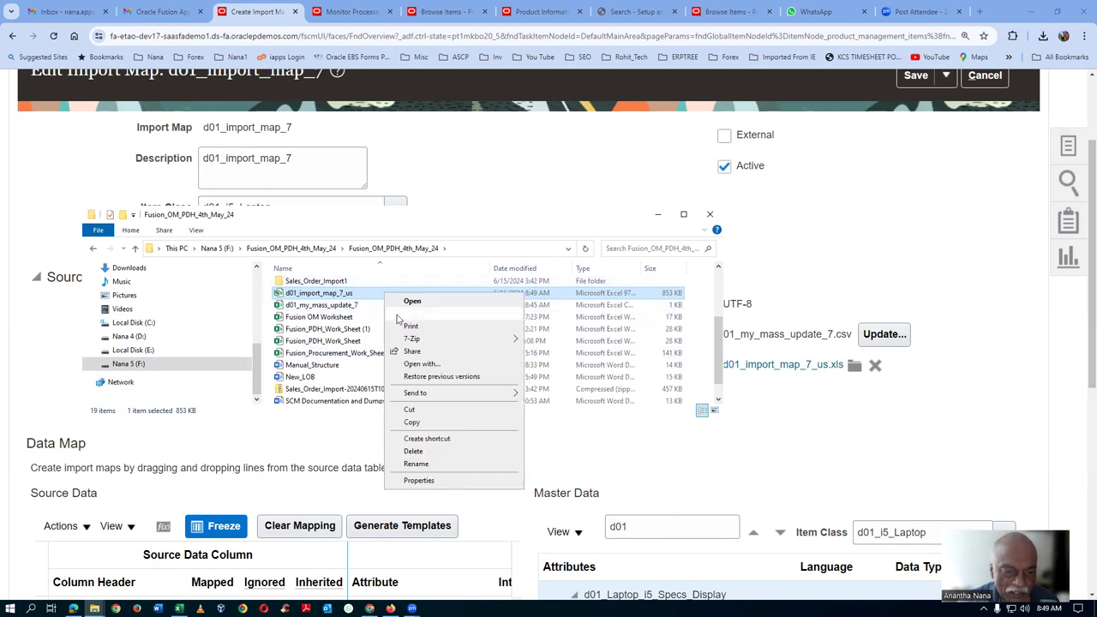
click(419, 480)
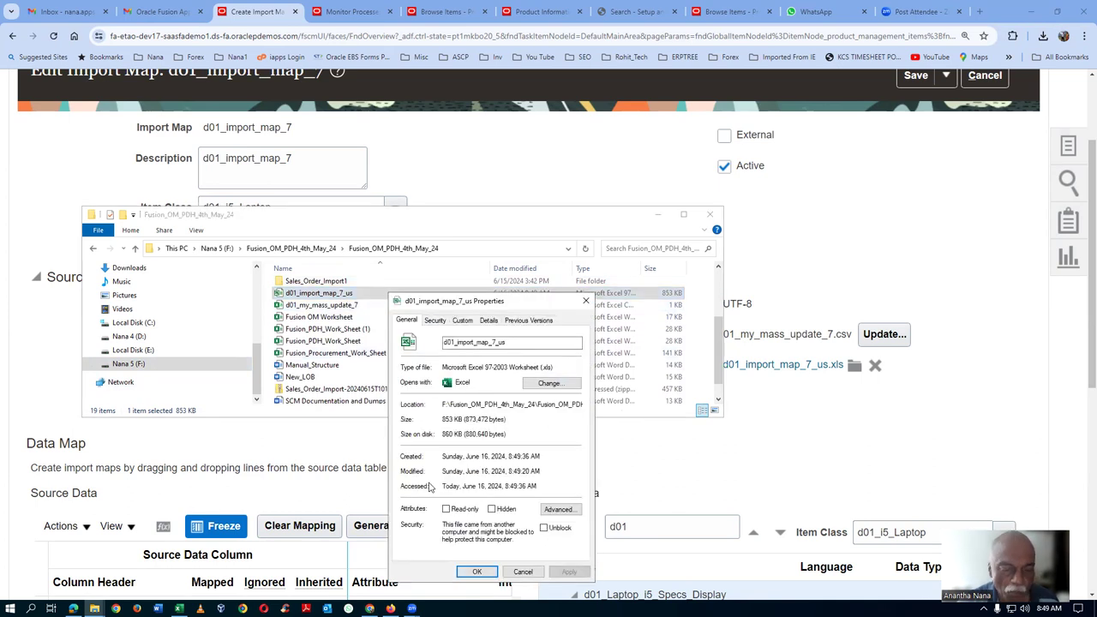
click(544, 528)
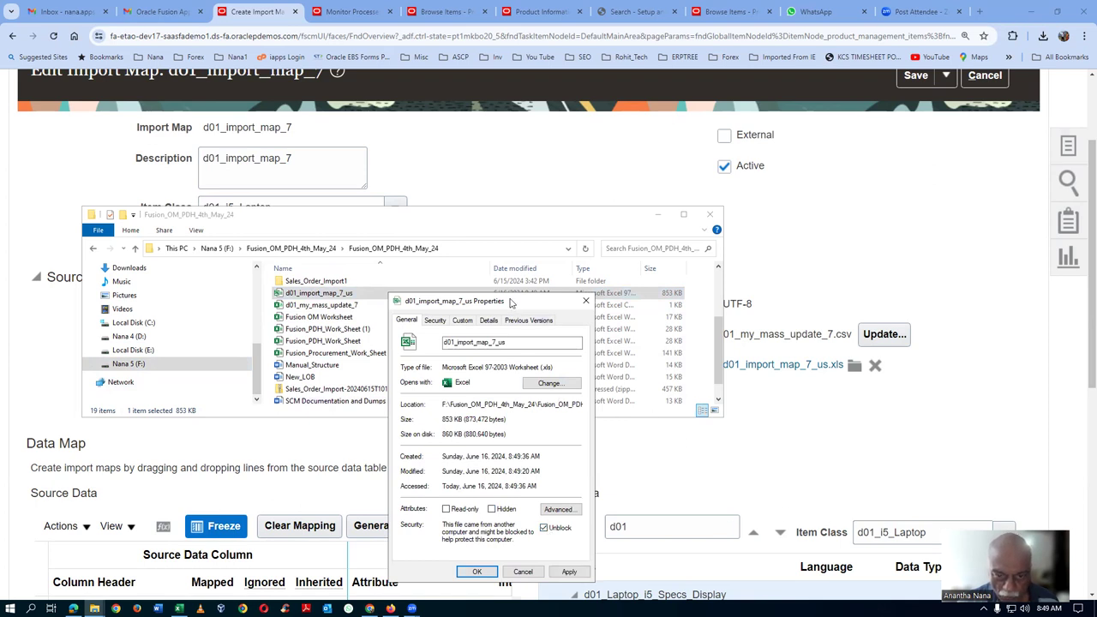
drag(511, 296, 519, 200)
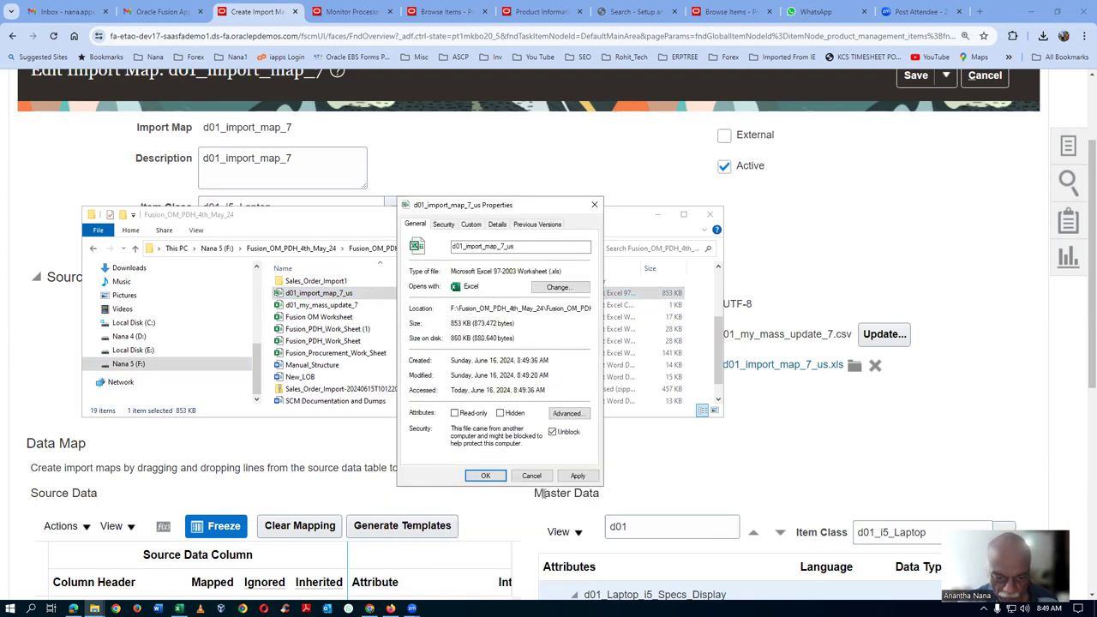
click(577, 475)
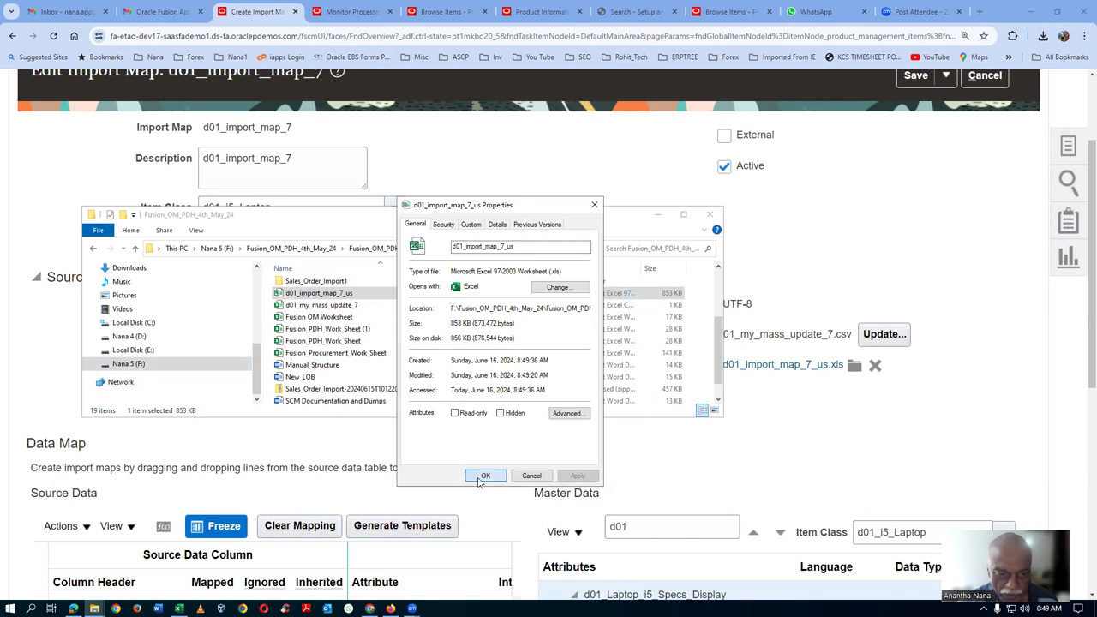
click(482, 477)
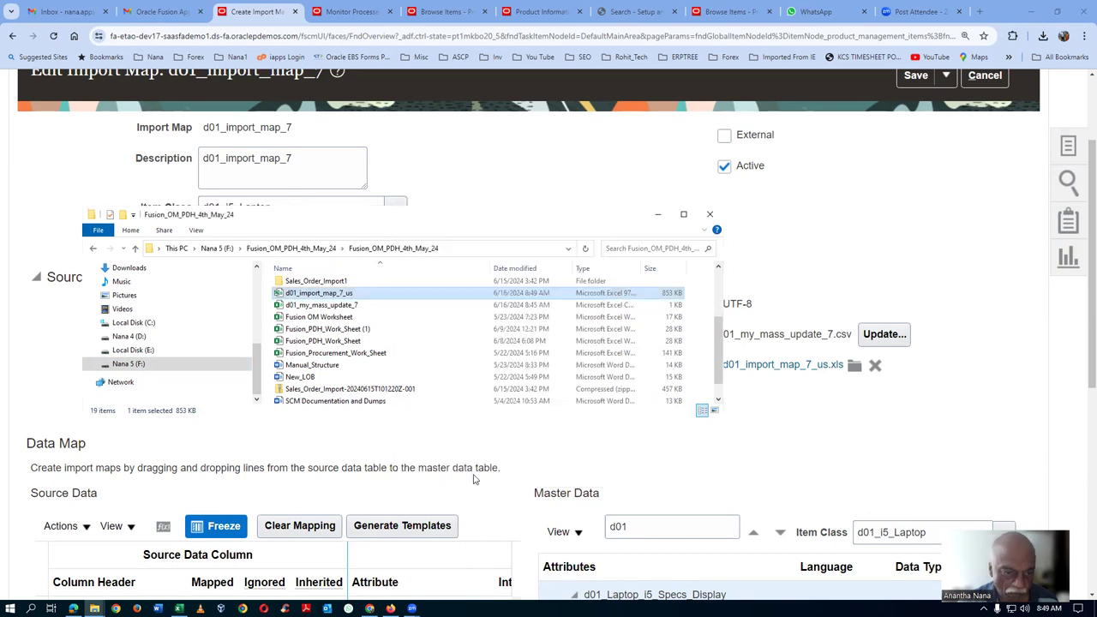
Open the d01_import_map_7_us template and choose Red as the colour and 8 GB RAM as the RAM in row 5.
double_click(380, 293)
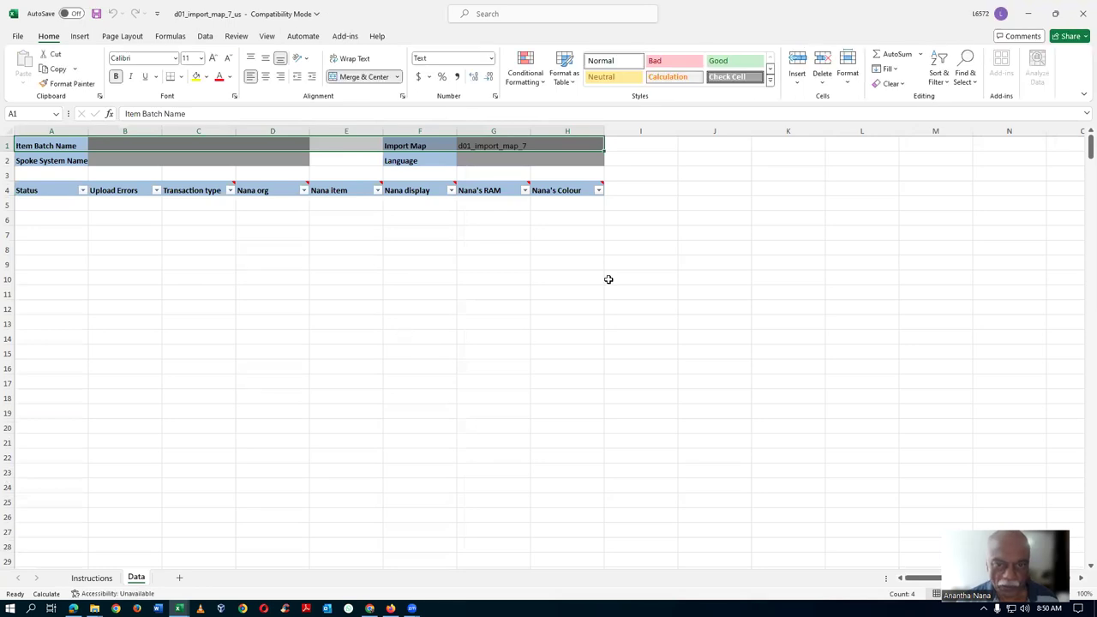
click(575, 204)
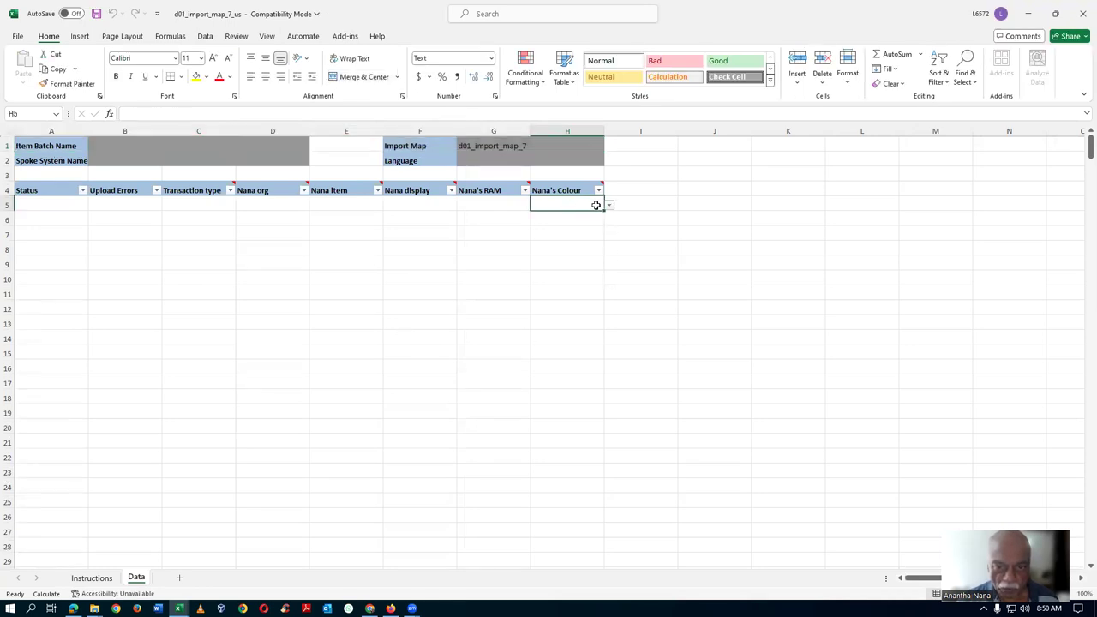
click(610, 207)
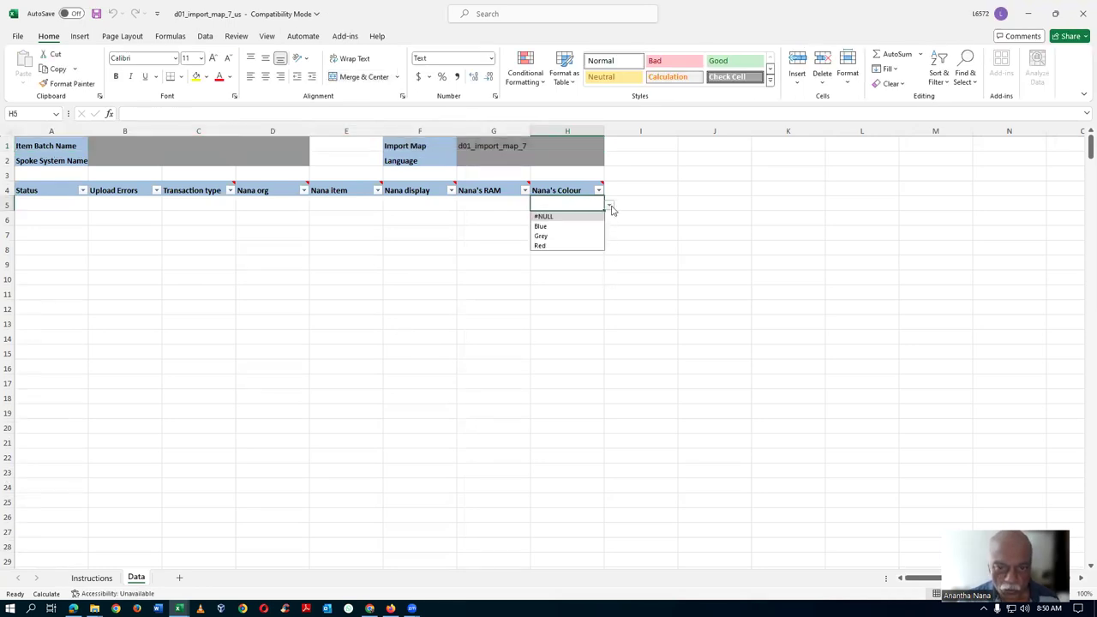
click(549, 244)
click(492, 203)
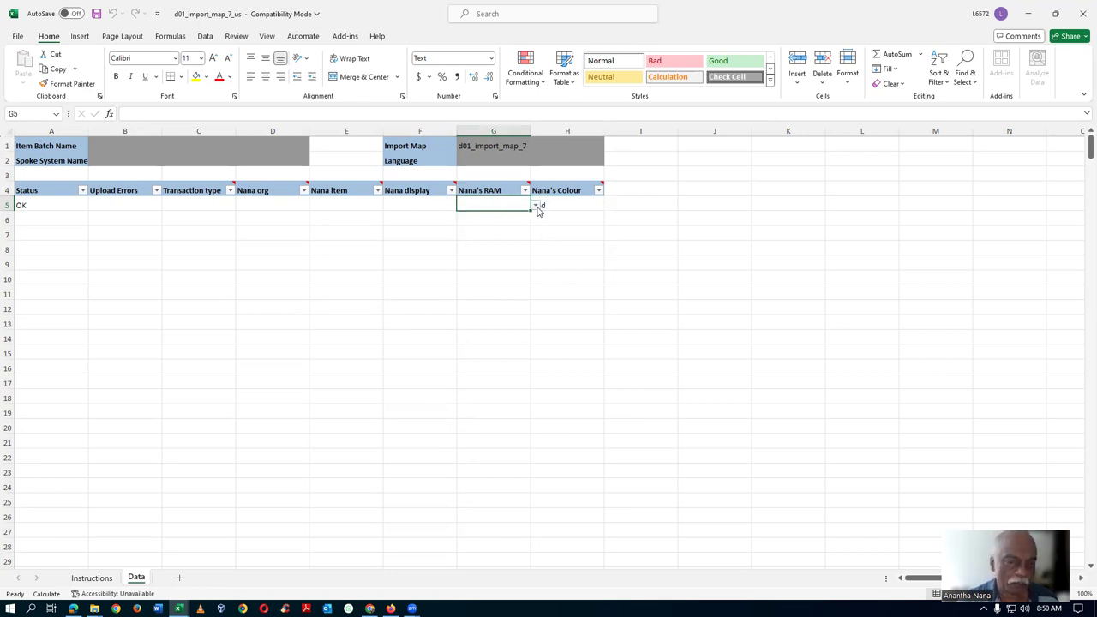
click(536, 206)
click(508, 237)
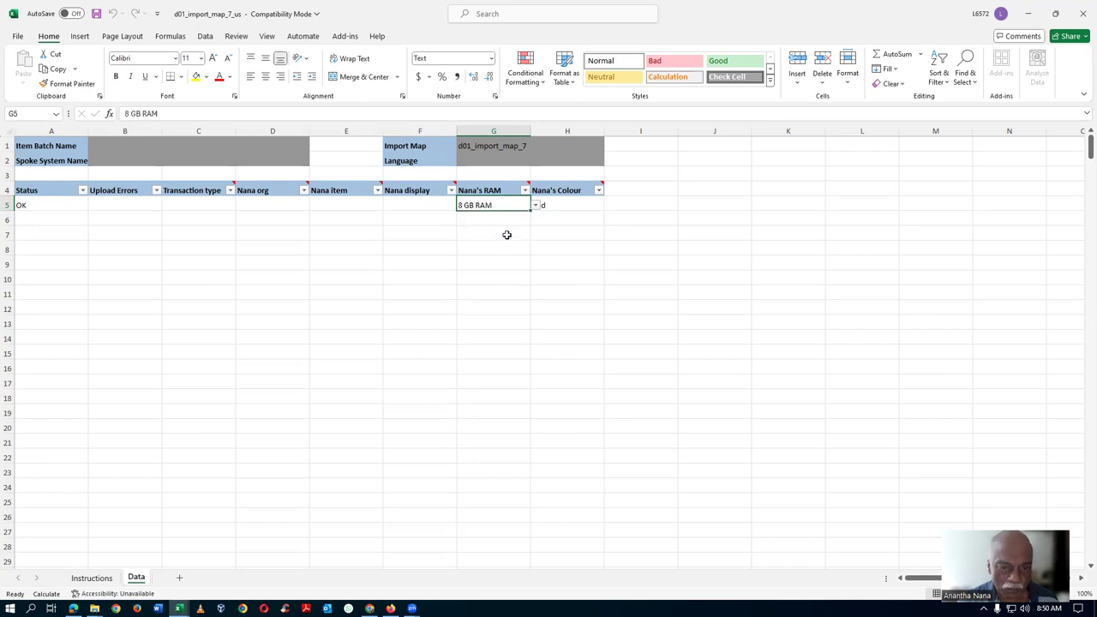
click(408, 204)
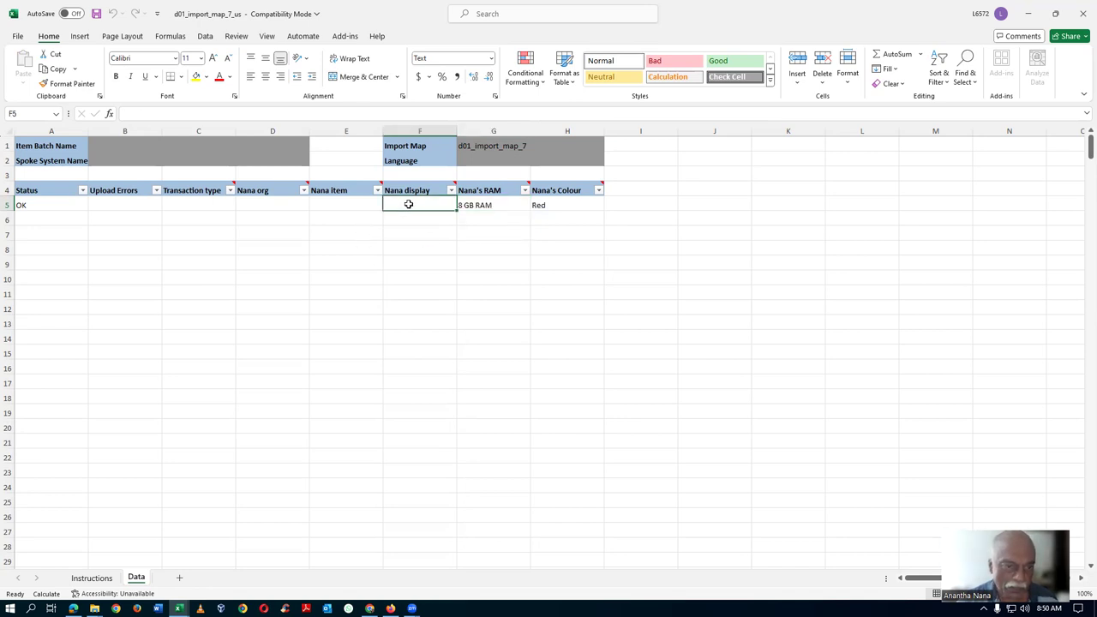
click(337, 207)
click(269, 211)
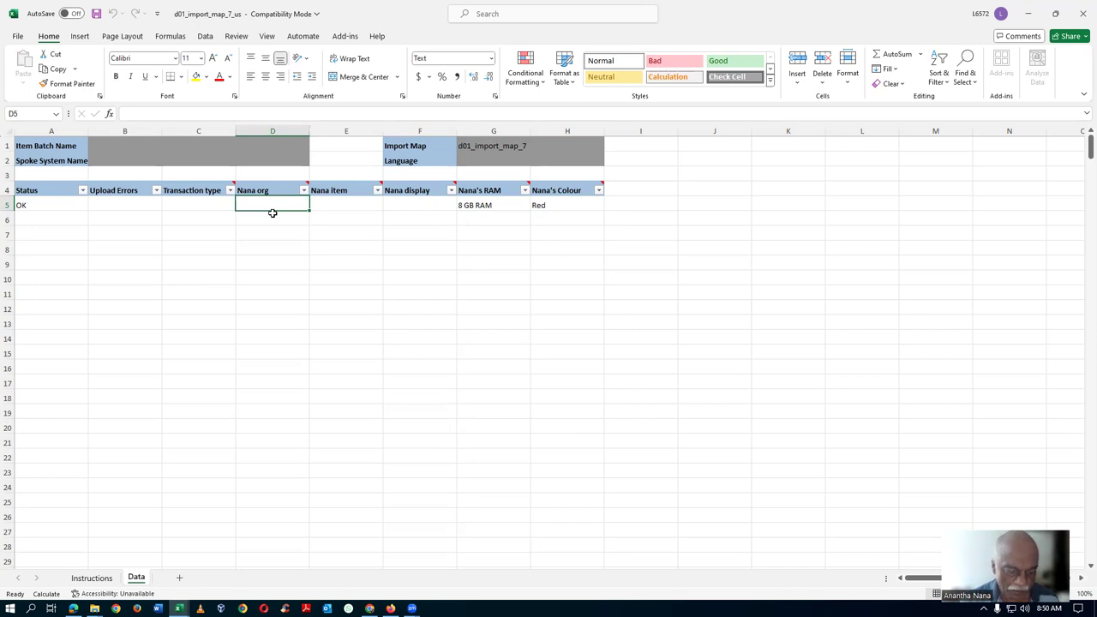
Copy the Red value from the template into row 2 of the colour column in d01_my_mass_update_7.
click(563, 210)
key(ctrl+c)
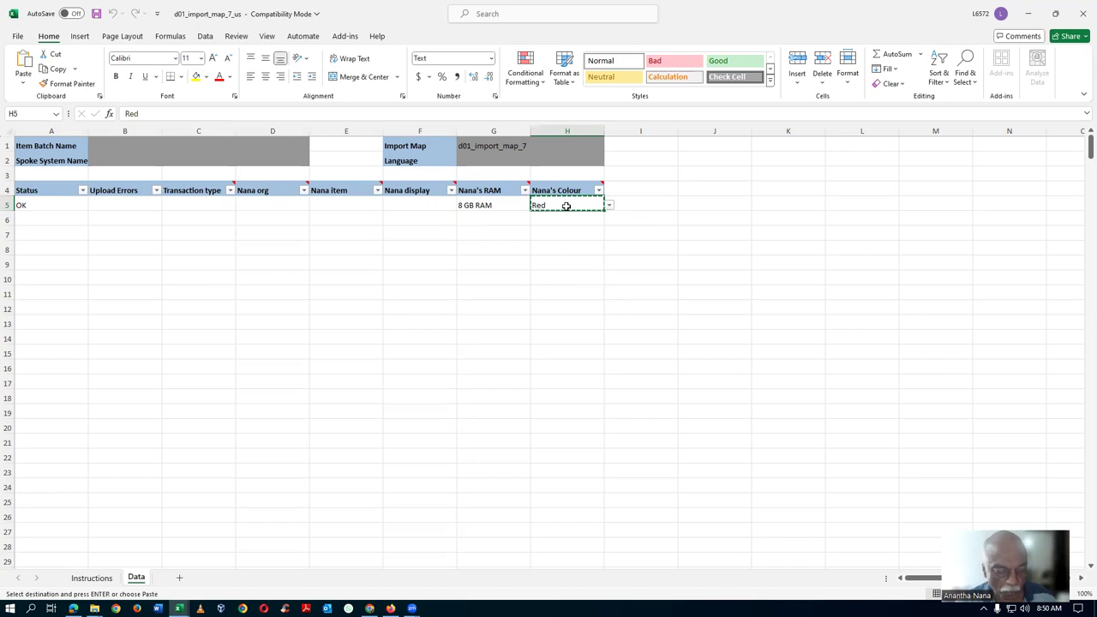
key(alt+Tab)
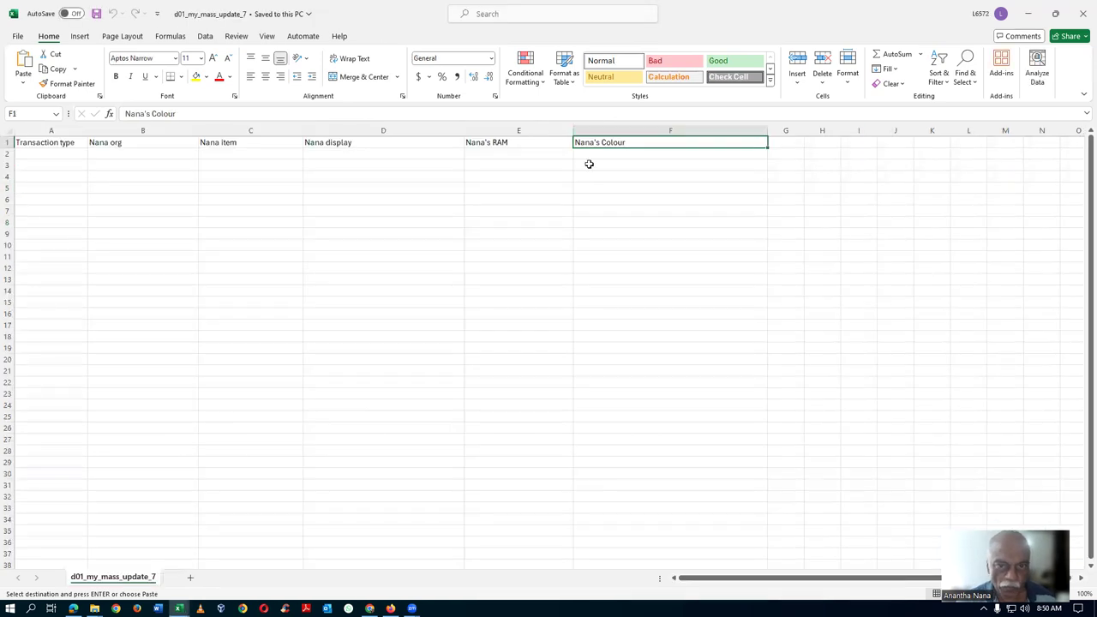
click(650, 153)
key(ctrl+v)
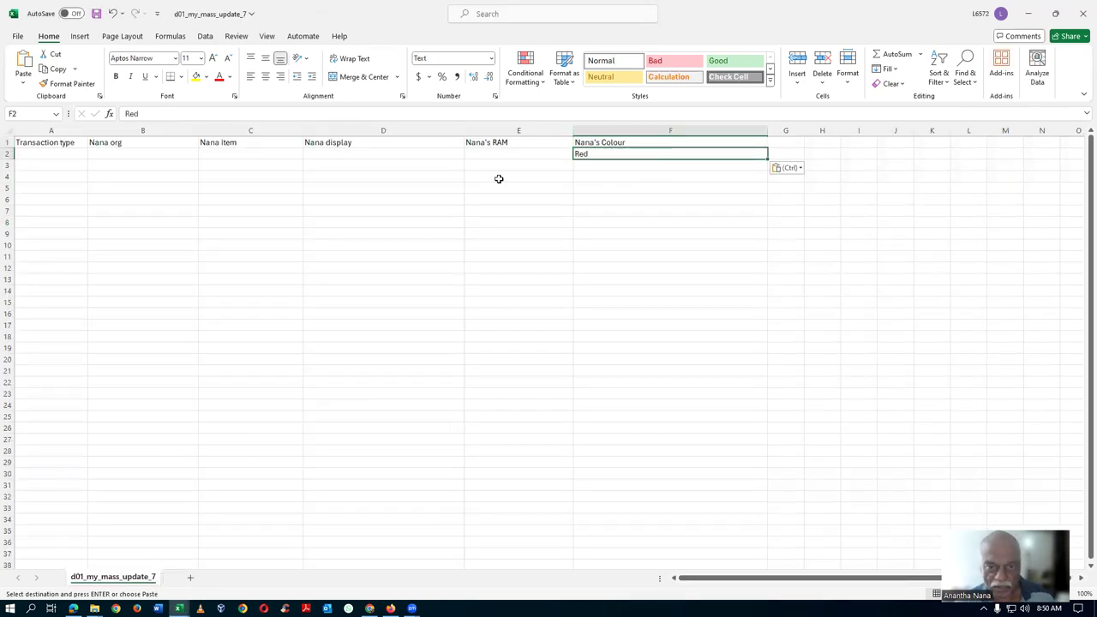
Copy the 8 GB RAM value from the template into row 2 of the RAM column in d01_my_mass_update_7.
click(482, 153)
key(alt+Tab)
click(499, 205)
key(ctrl+c)
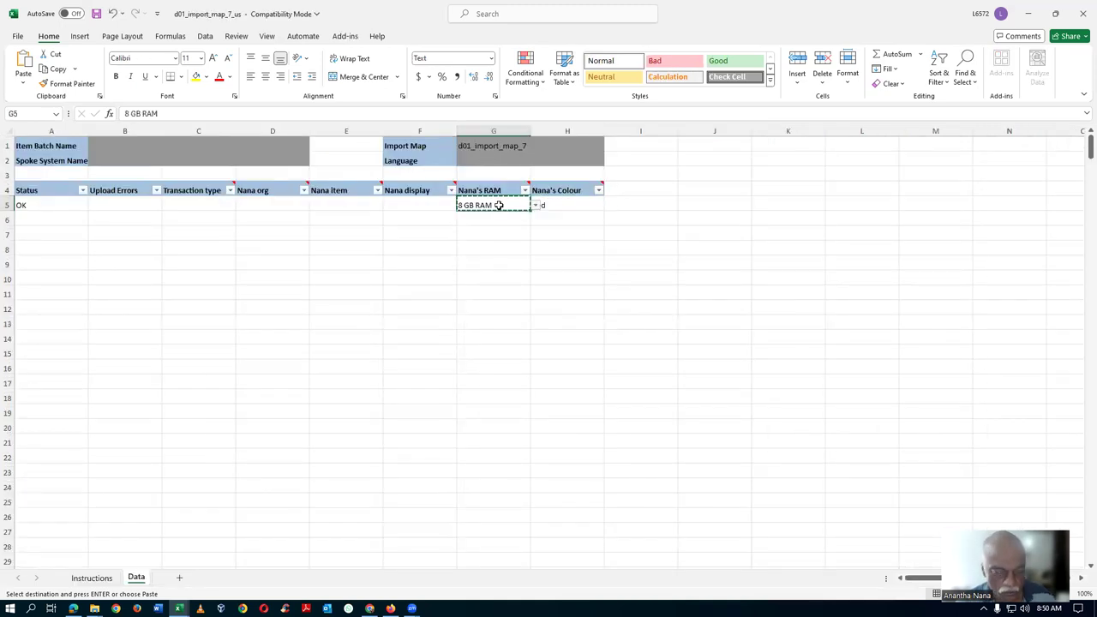
key(alt+Tab)
key(ctrl+v)
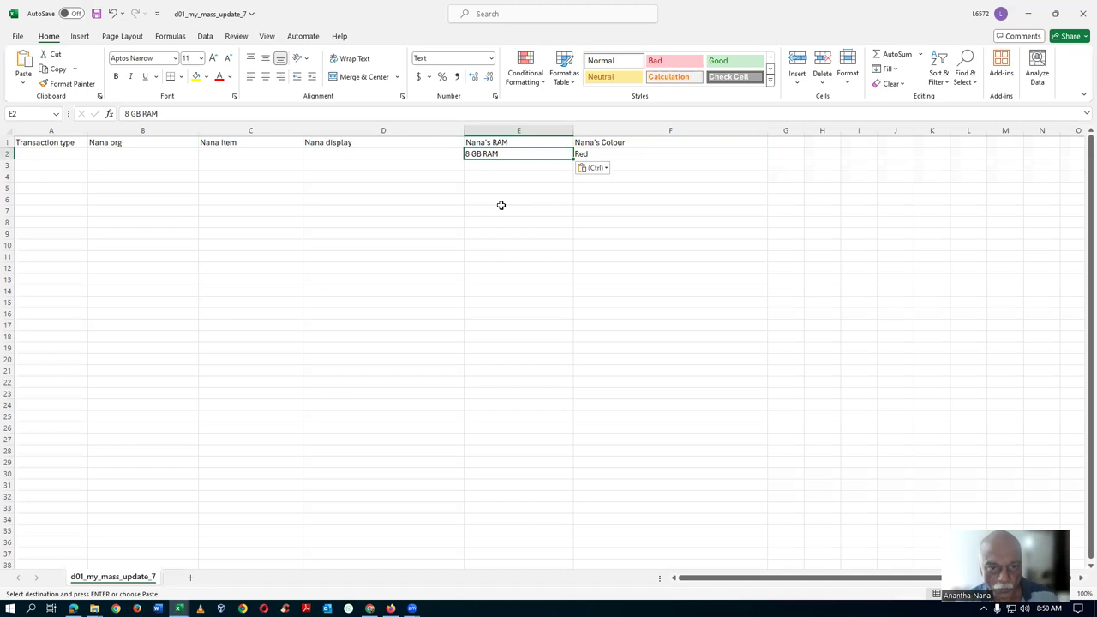
Complete row 2 with display 32, item d01_1090, organization D010 and transaction type UPDATE, and save d01_my_mass_update_7.
click(398, 157)
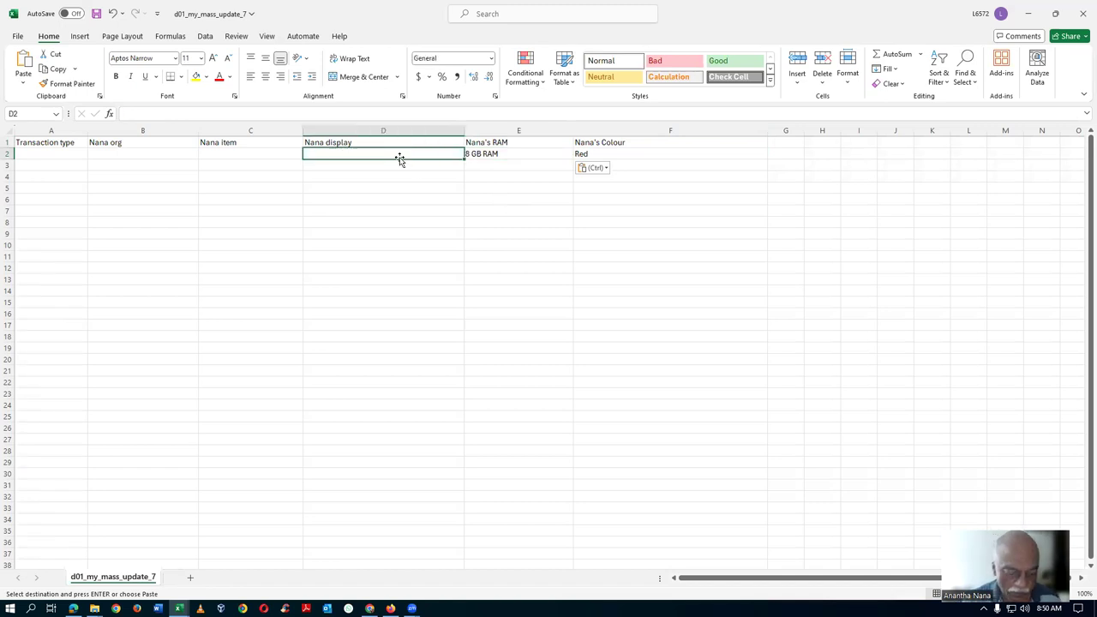
text(32)
click(226, 152)
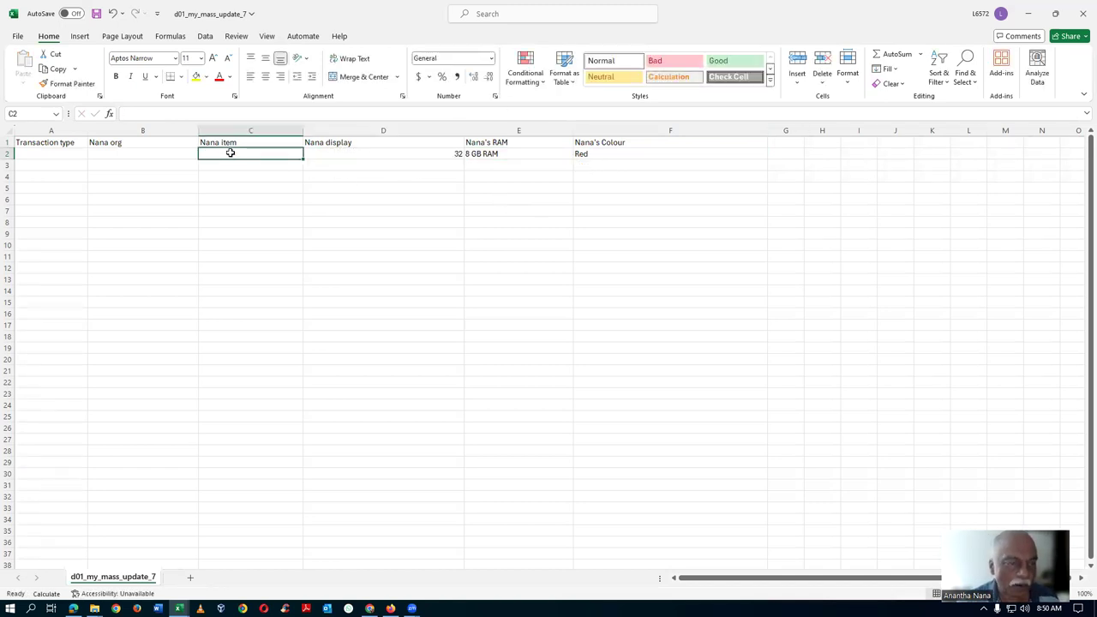
text(d01_1090)
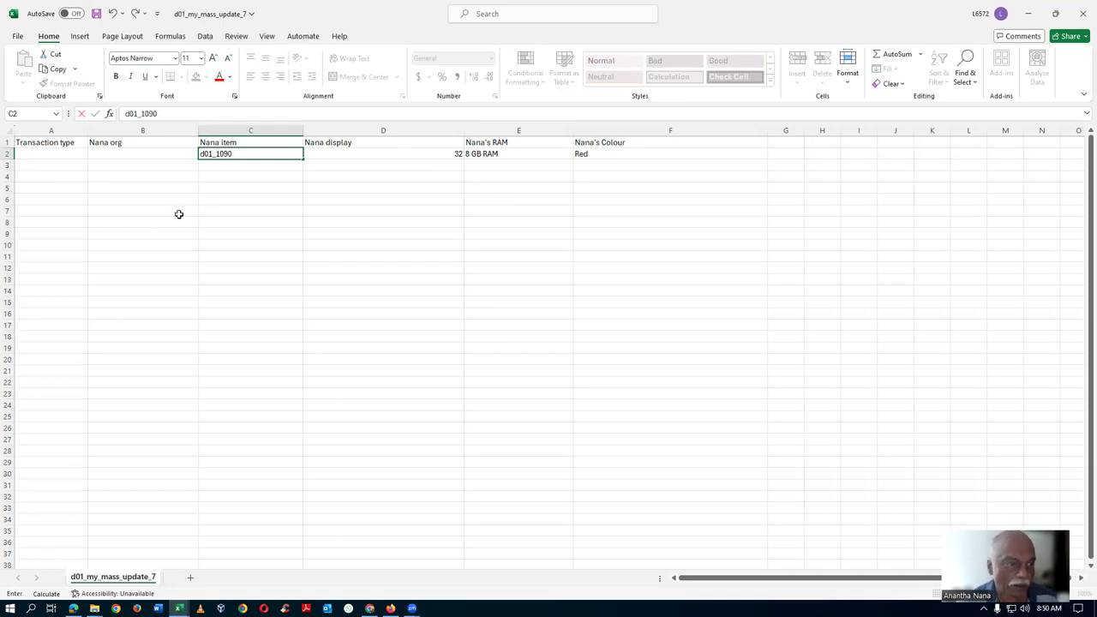
click(149, 155)
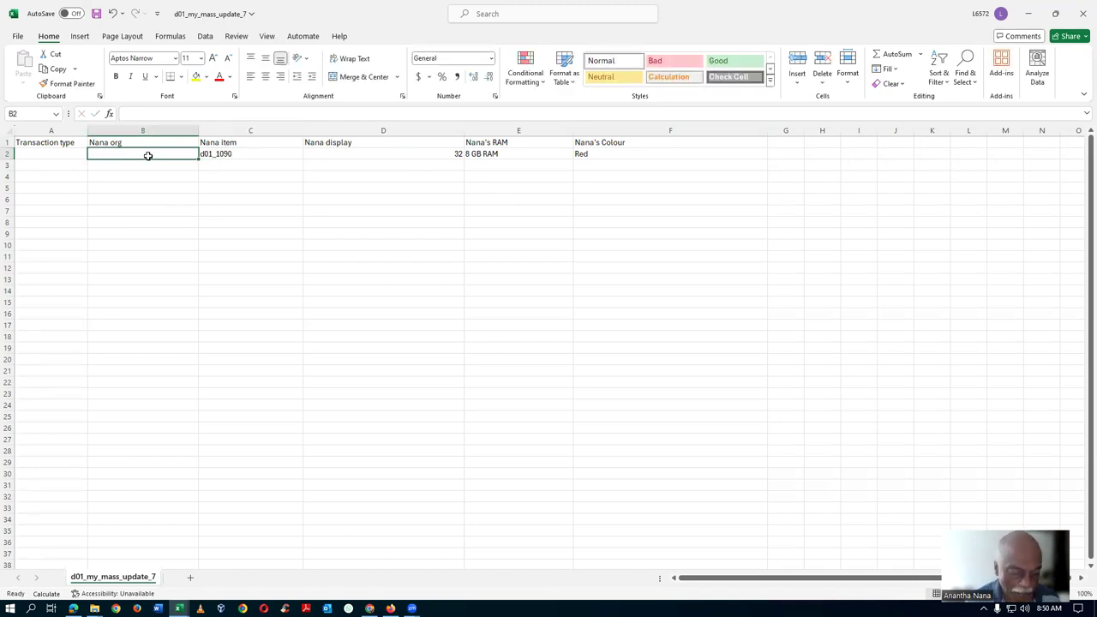
text(D010)
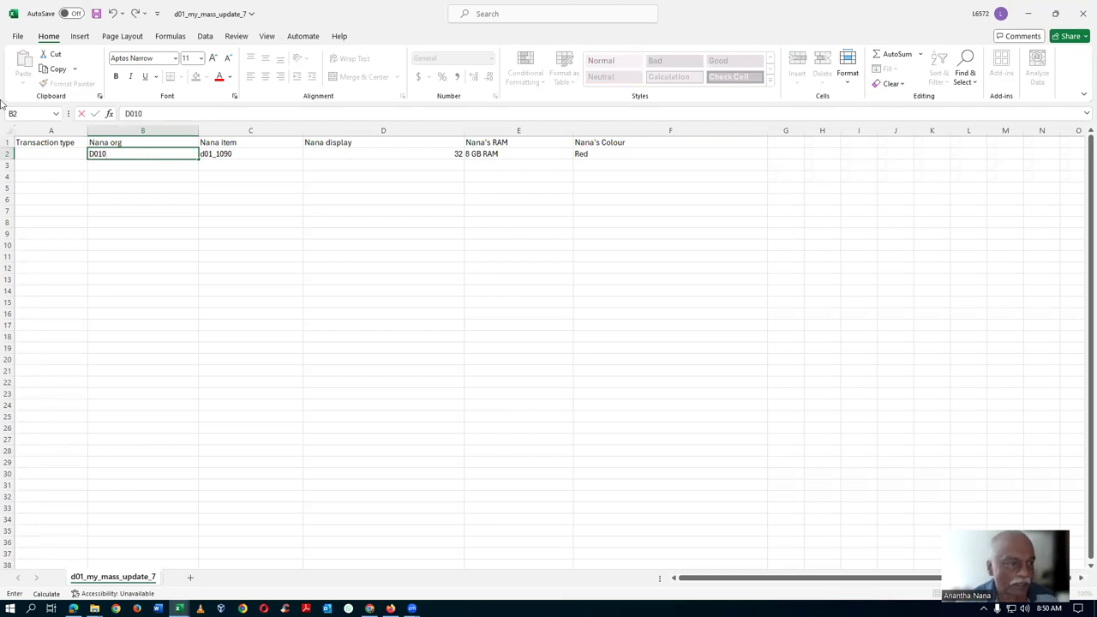
click(59, 161)
text(UPDATE)
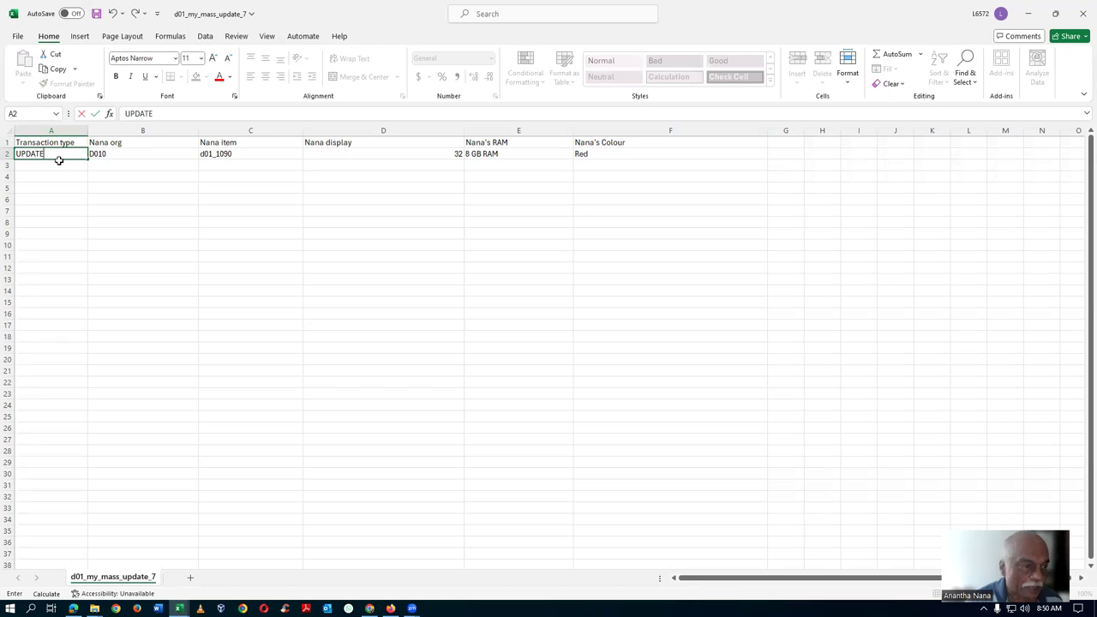
key(ctrl+s)
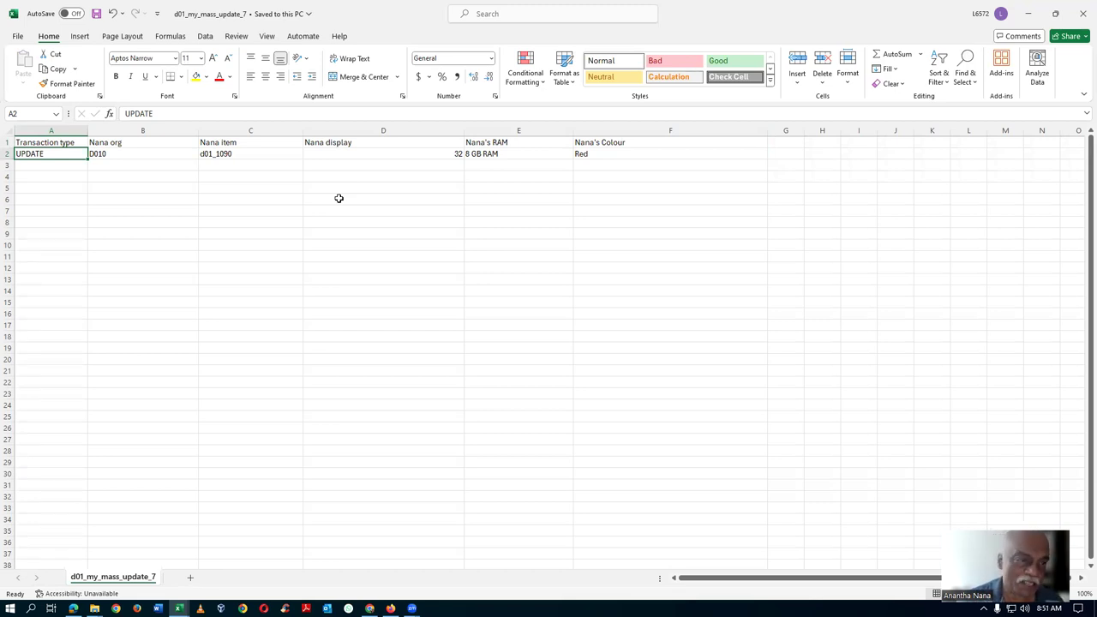
Switch back to Oracle Fusion in the browser, save and close the d01_import_map_7 import map, and leave Manage Import Maps.
key(alt+Tab)
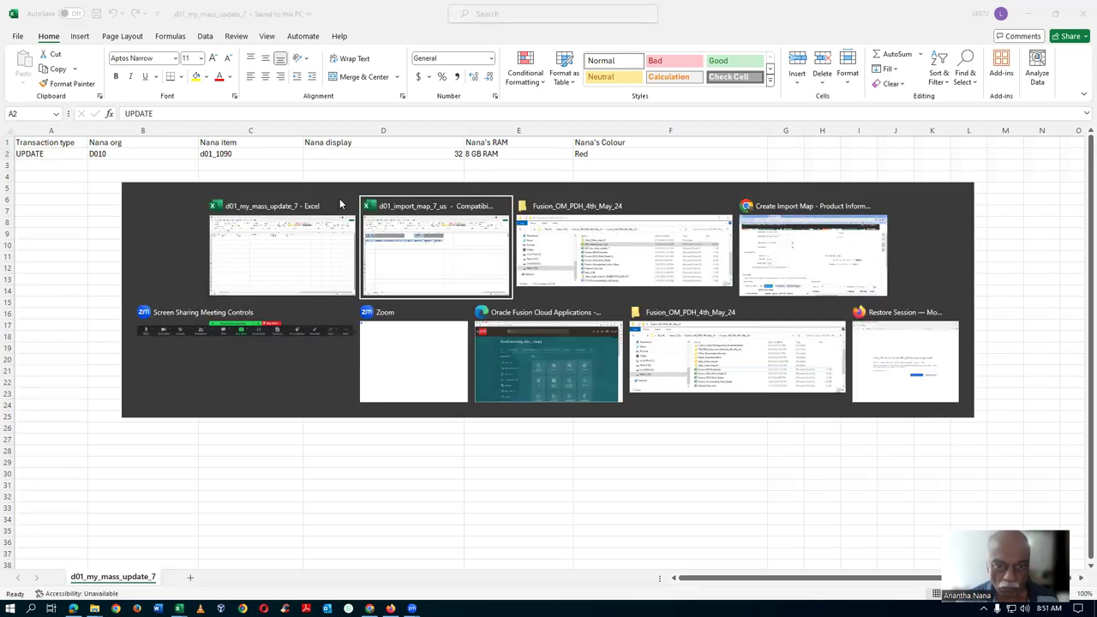
key(alt+Tab)
key(alt+Tab)
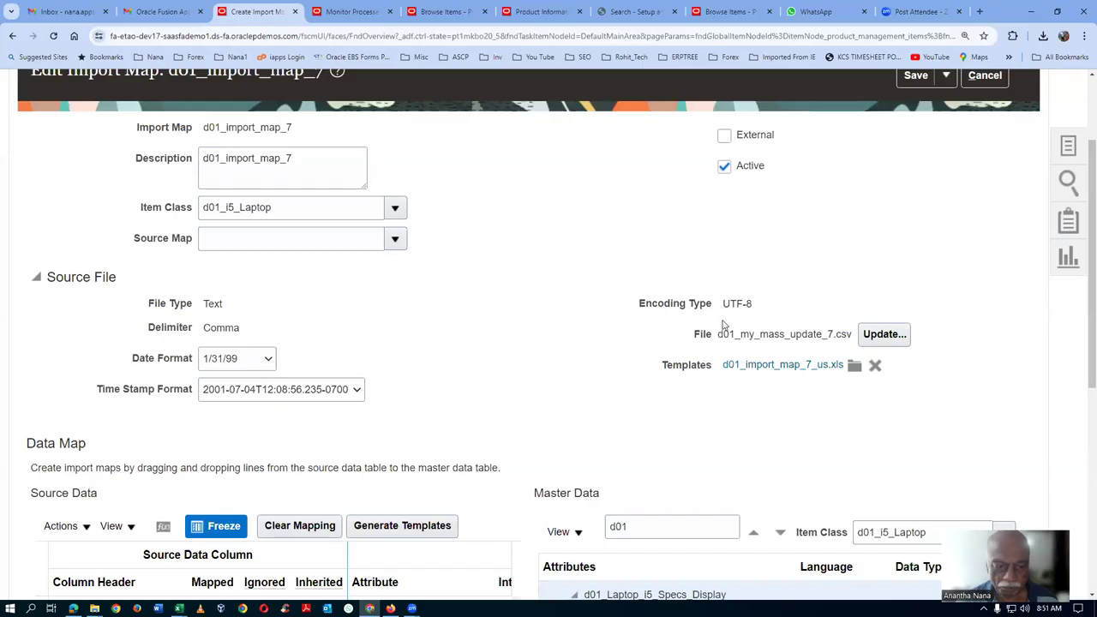
scroll(724, 330, up, 3)
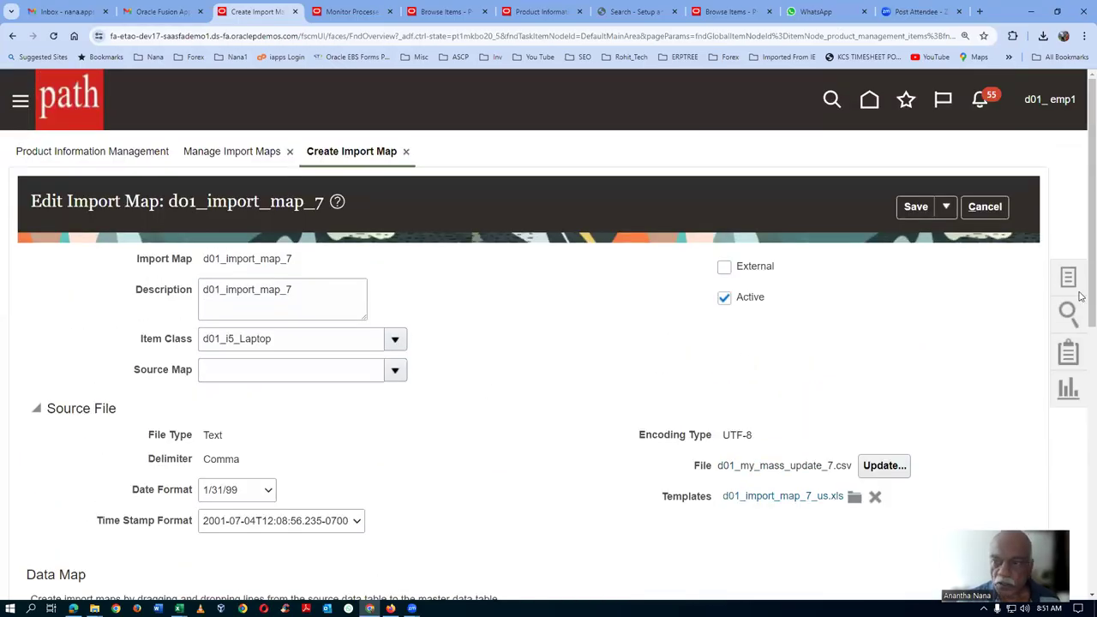
click(946, 207)
click(947, 236)
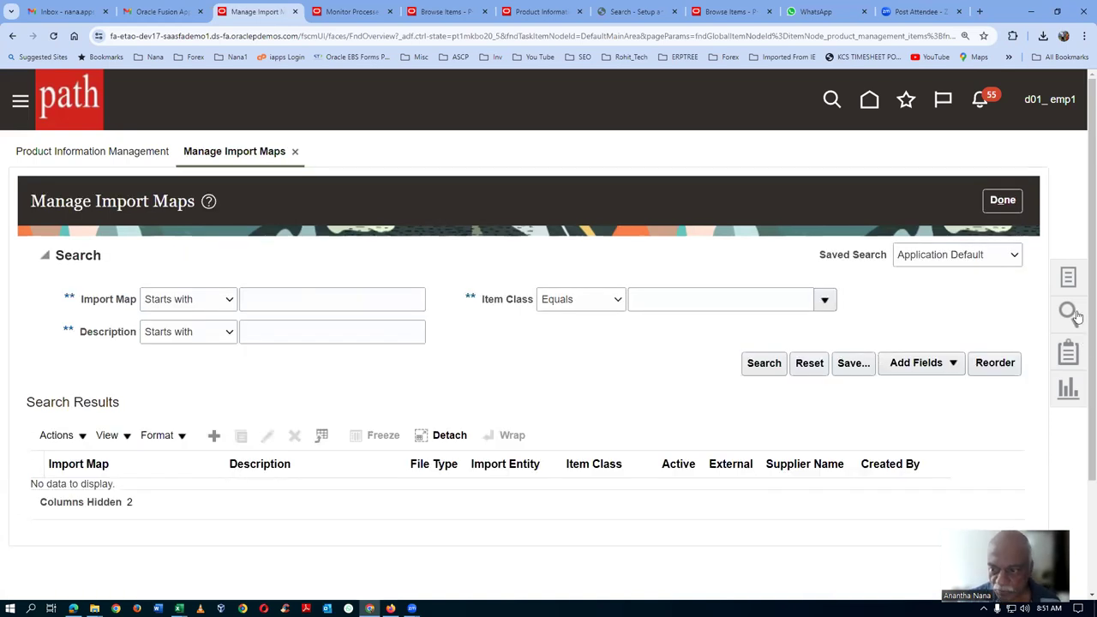
click(1002, 200)
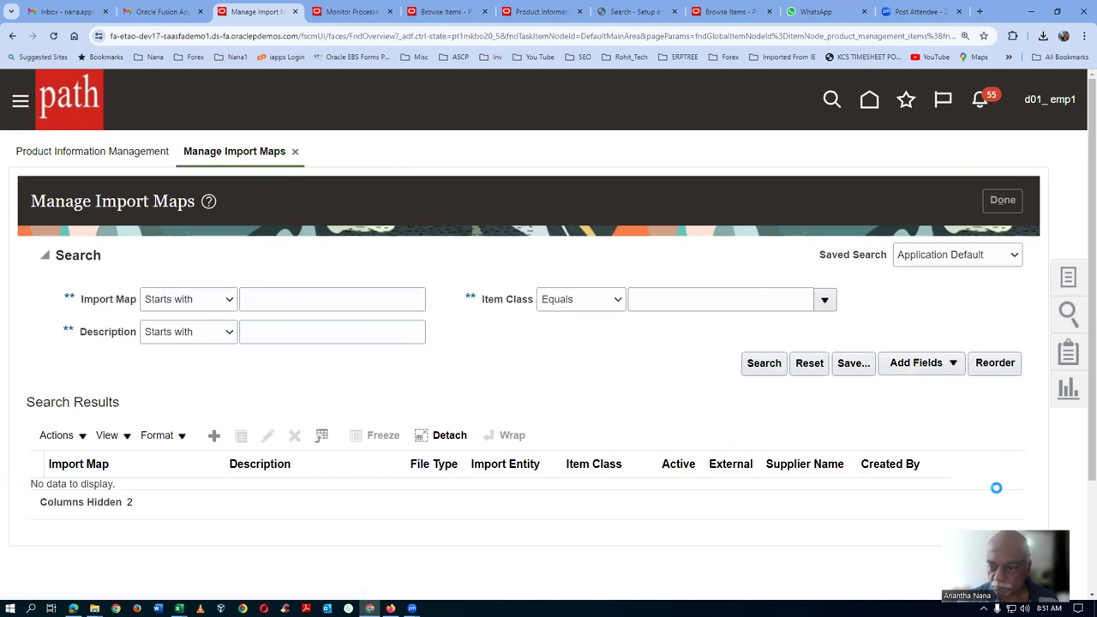
Create item batch d01_import_batch_7 with default organization D010, and save it with the option to add items.
click(1069, 280)
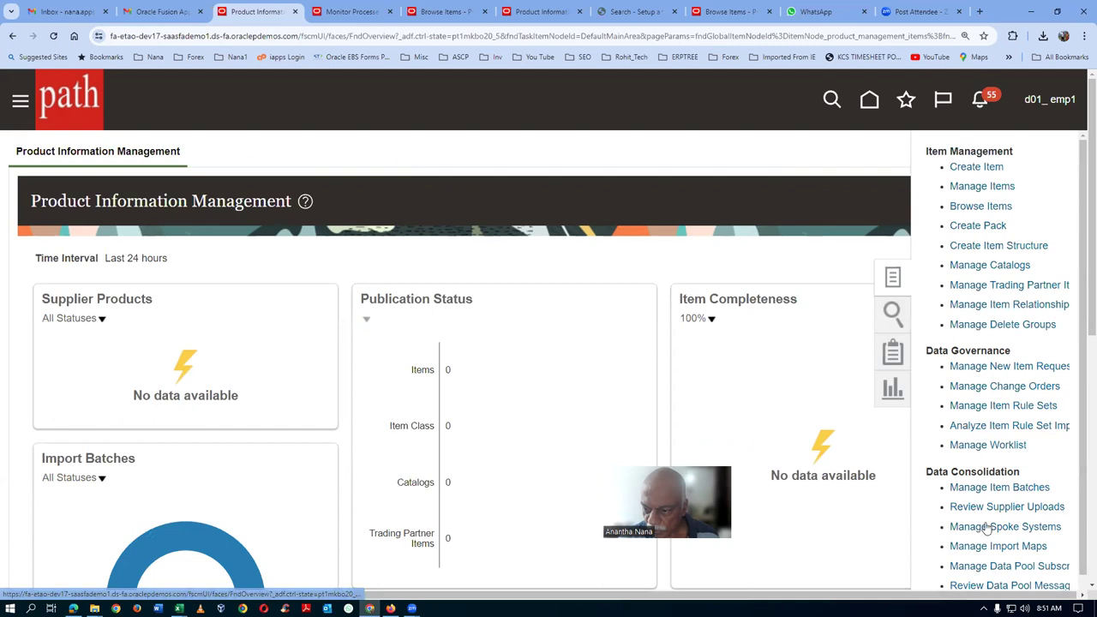
click(985, 497)
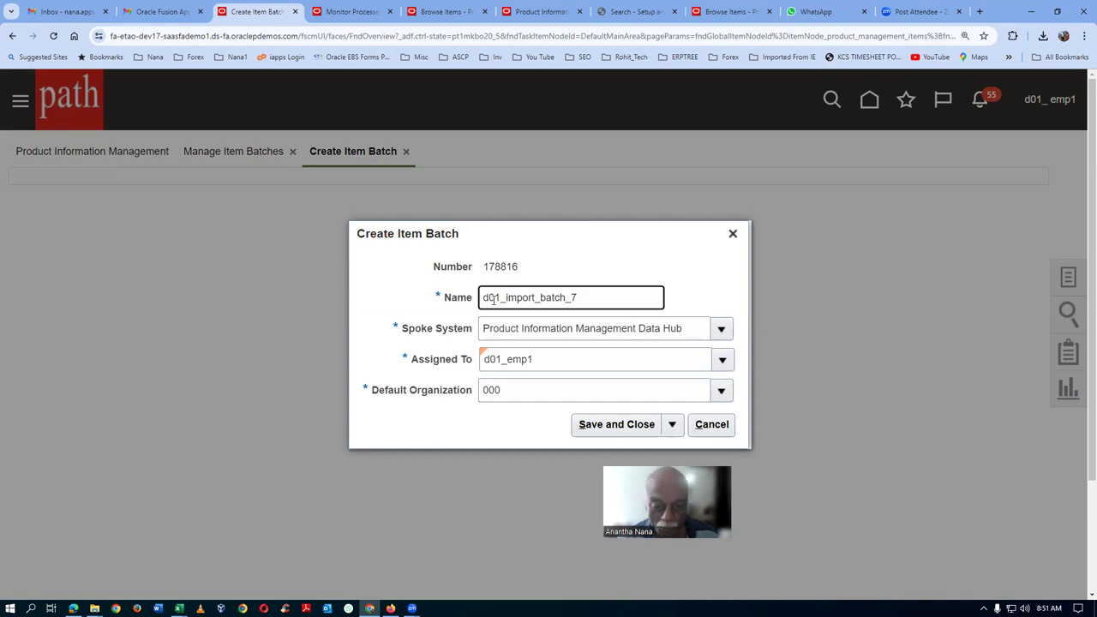
click(515, 395)
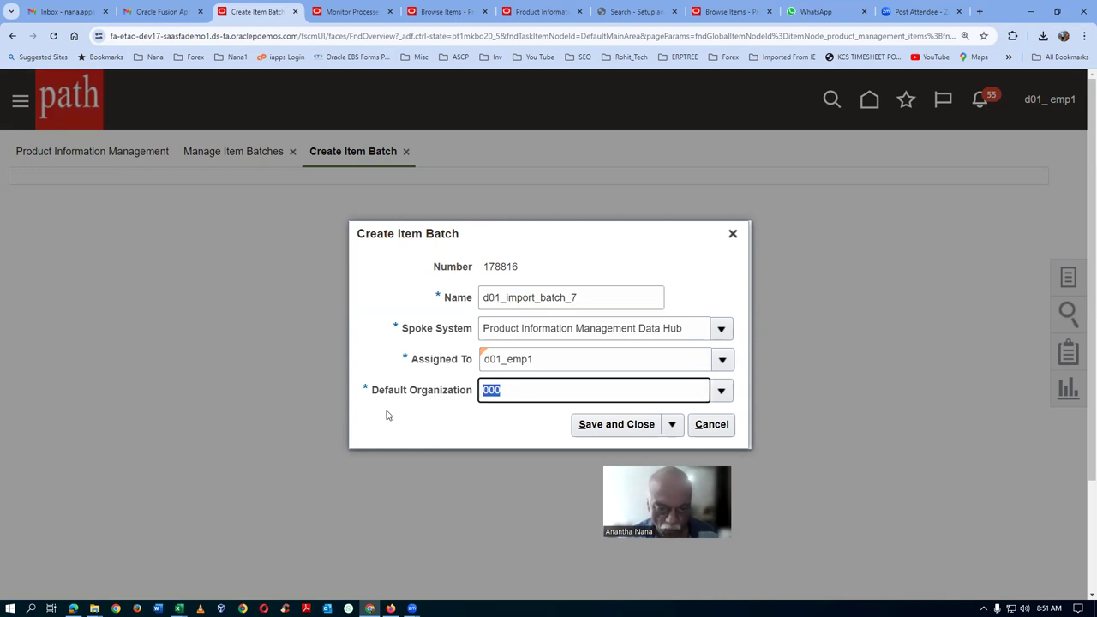
text(d)
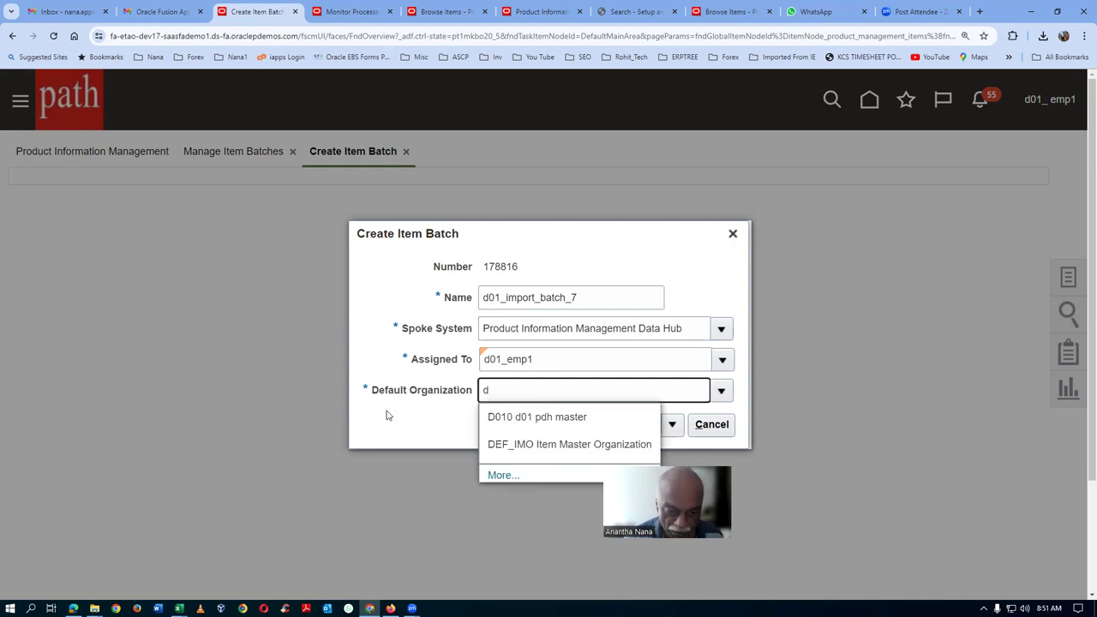
click(552, 417)
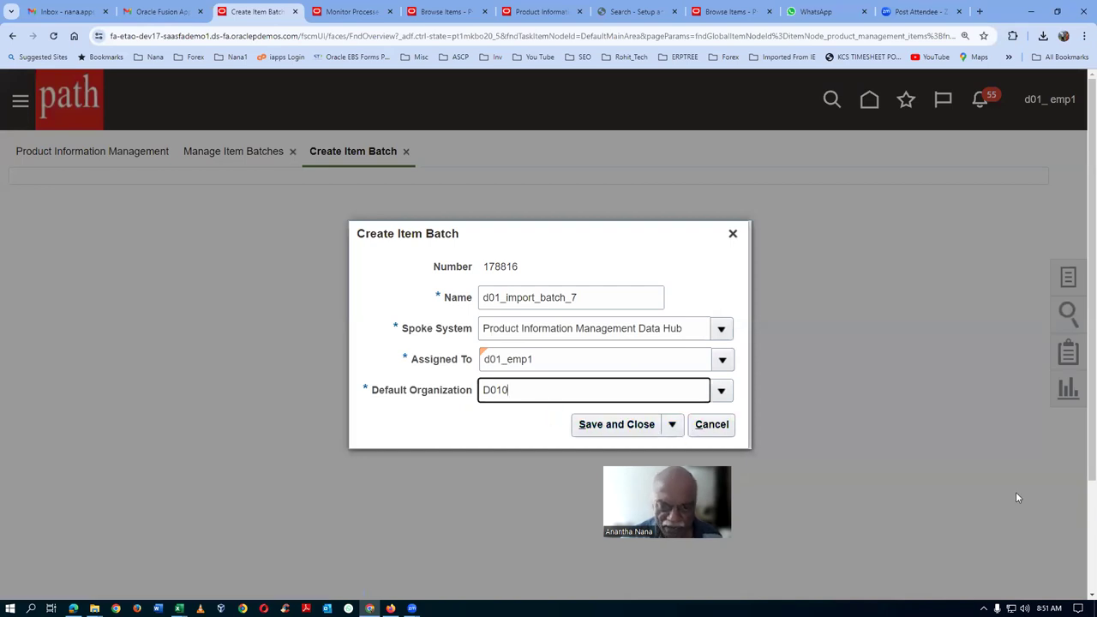
click(671, 425)
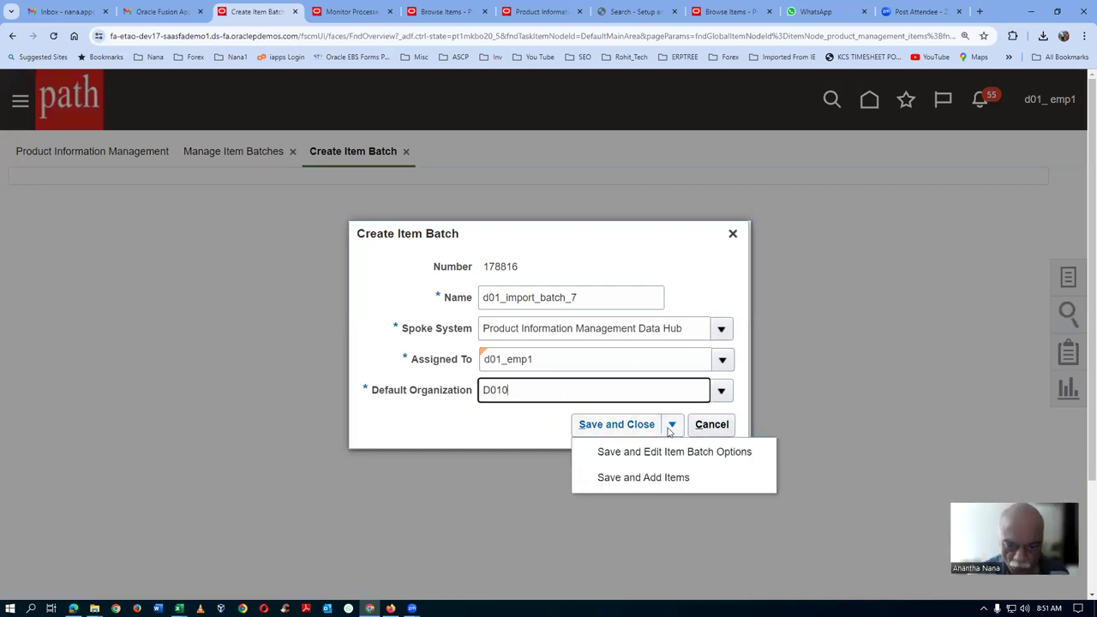
click(646, 481)
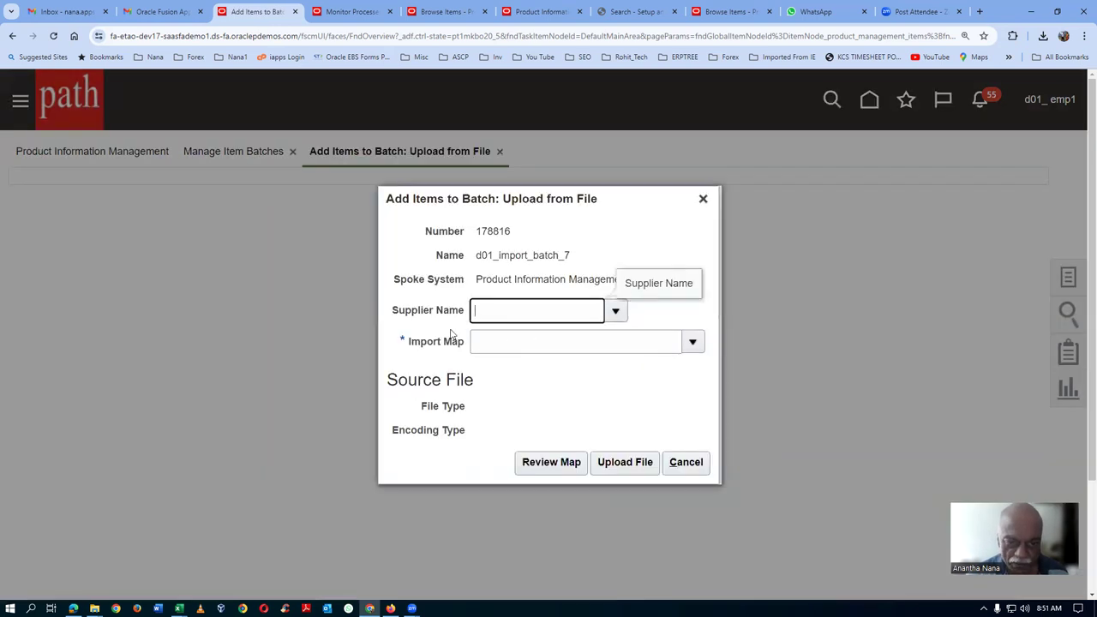
Look up import maps starting with d01 and assign d01_import_map_7 to the batch upload.
click(493, 346)
text(d01)
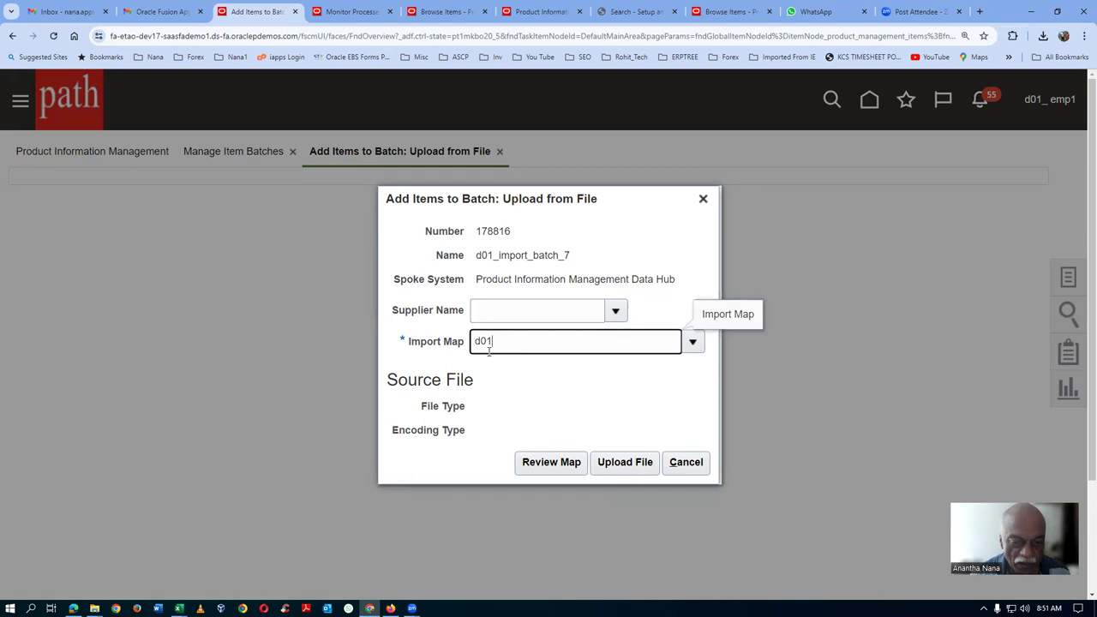
key(Tab)
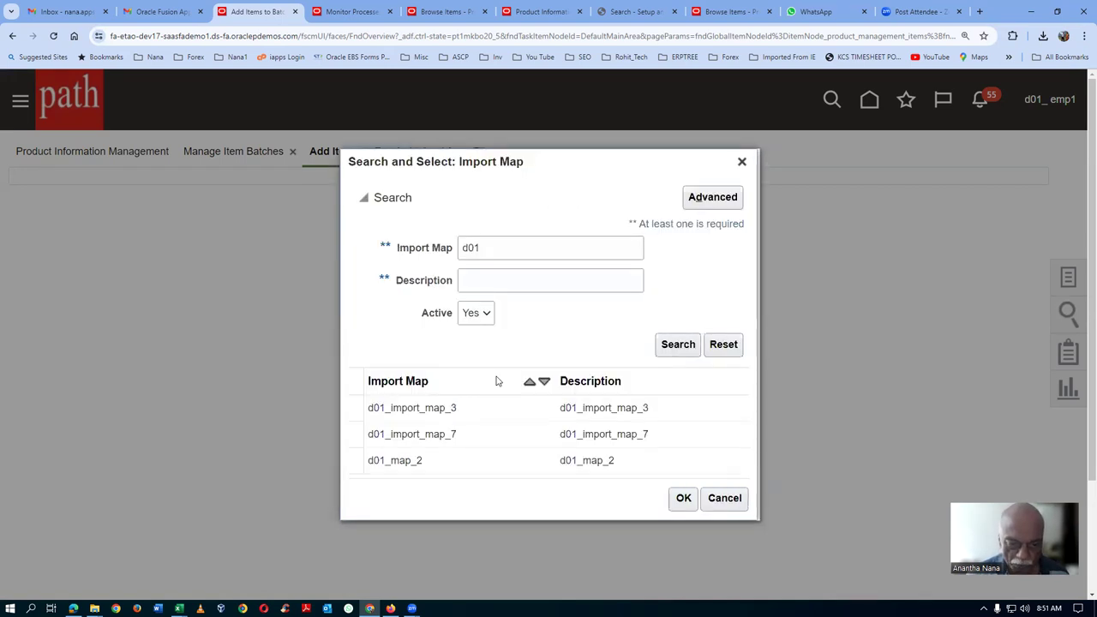
click(463, 439)
click(684, 505)
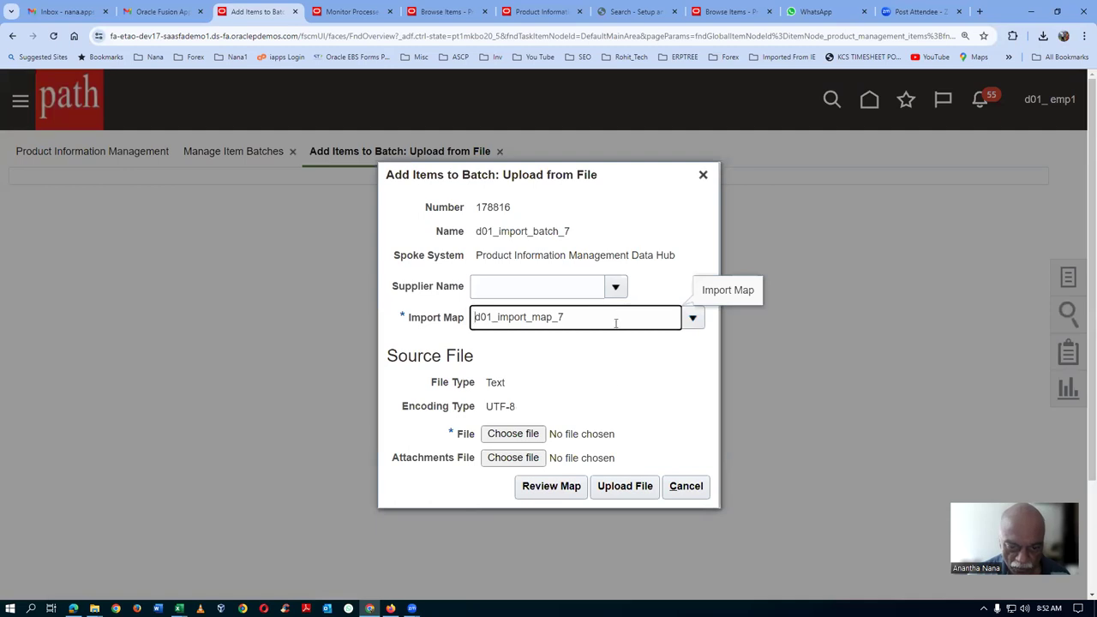
Choose d01_my_mass_update_7 as the source file and upload it to the batch.
click(511, 434)
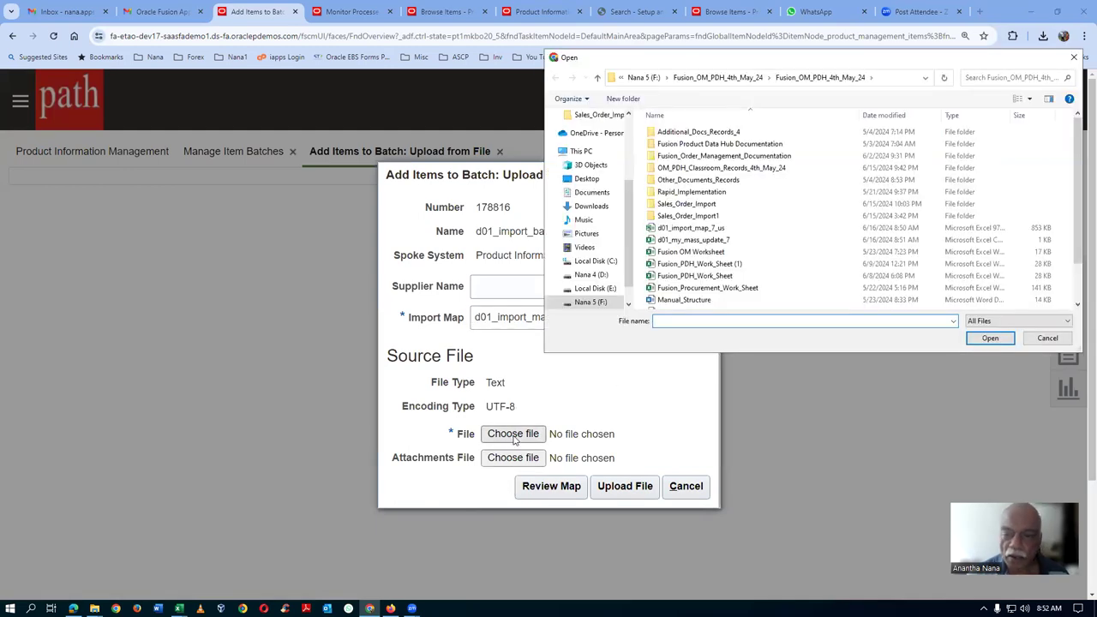
click(702, 242)
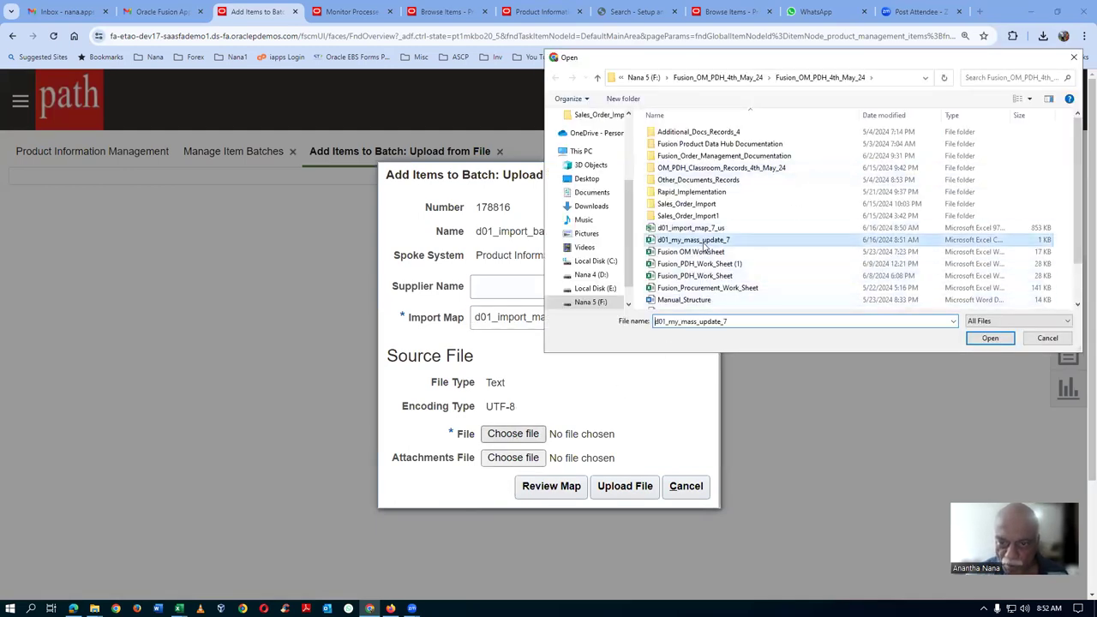
click(989, 337)
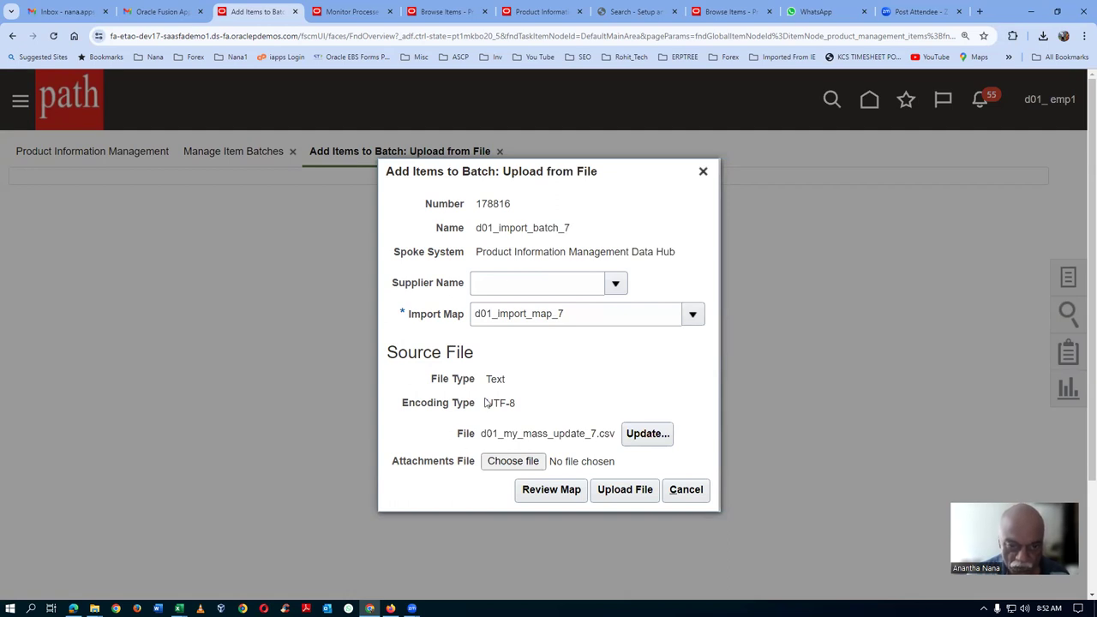
click(639, 494)
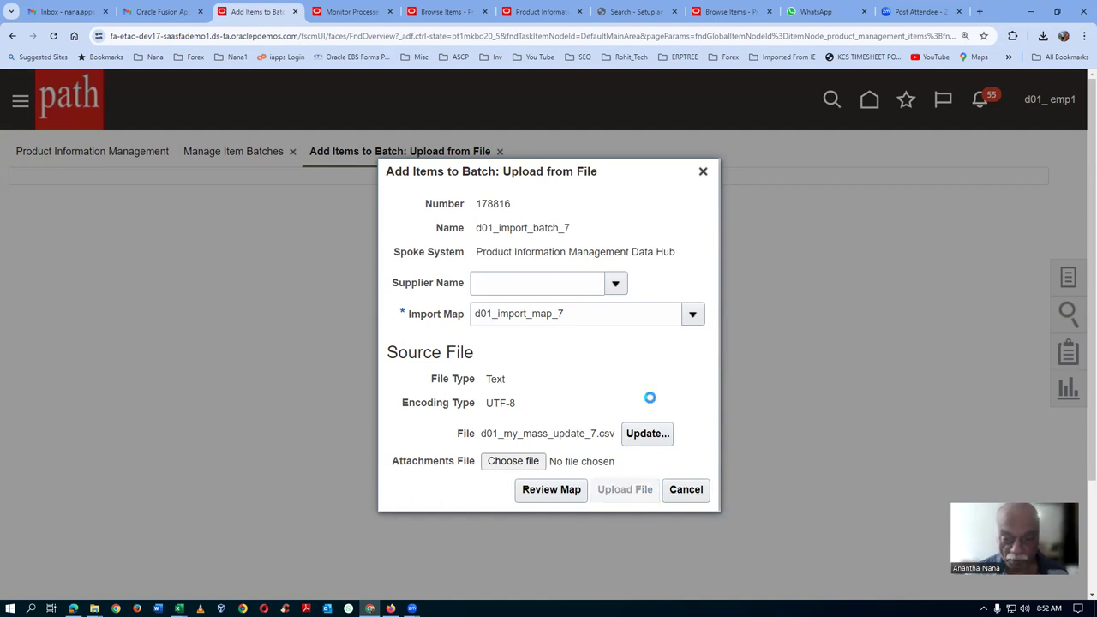
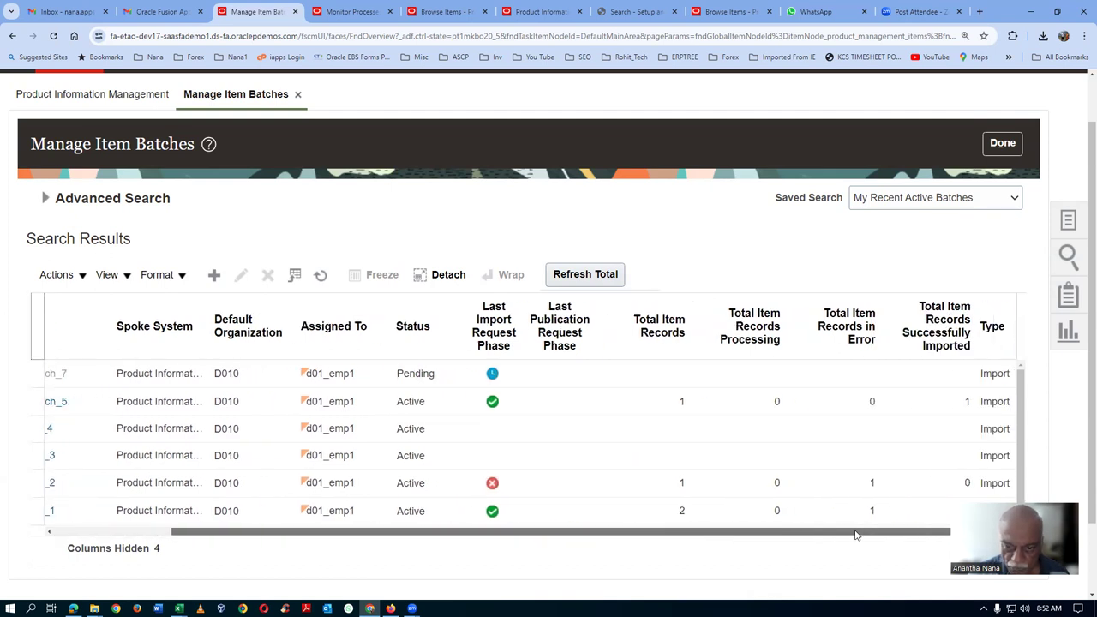
Switch to the scheduled processes overview and refresh it repeatedly to check the status of the Item Import processes.
click(334, 10)
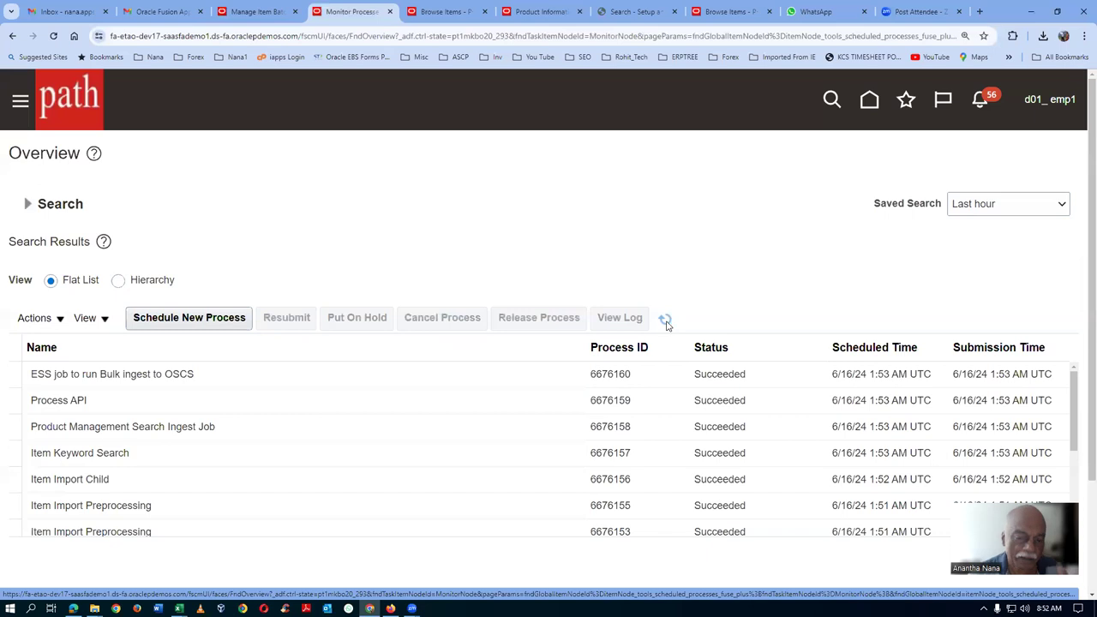
click(666, 321)
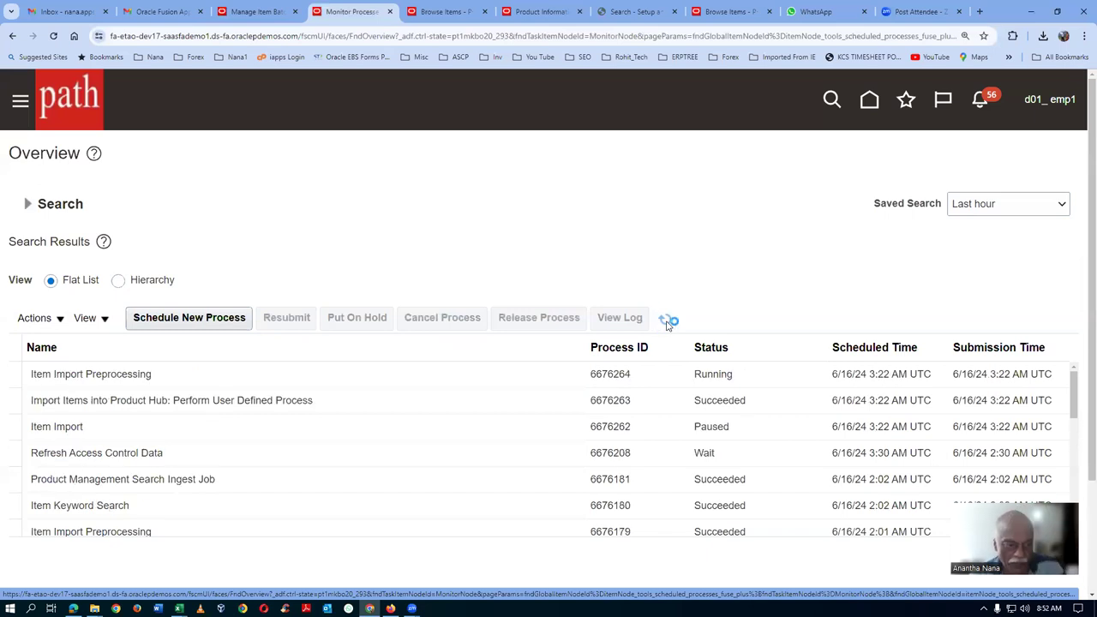
click(666, 322)
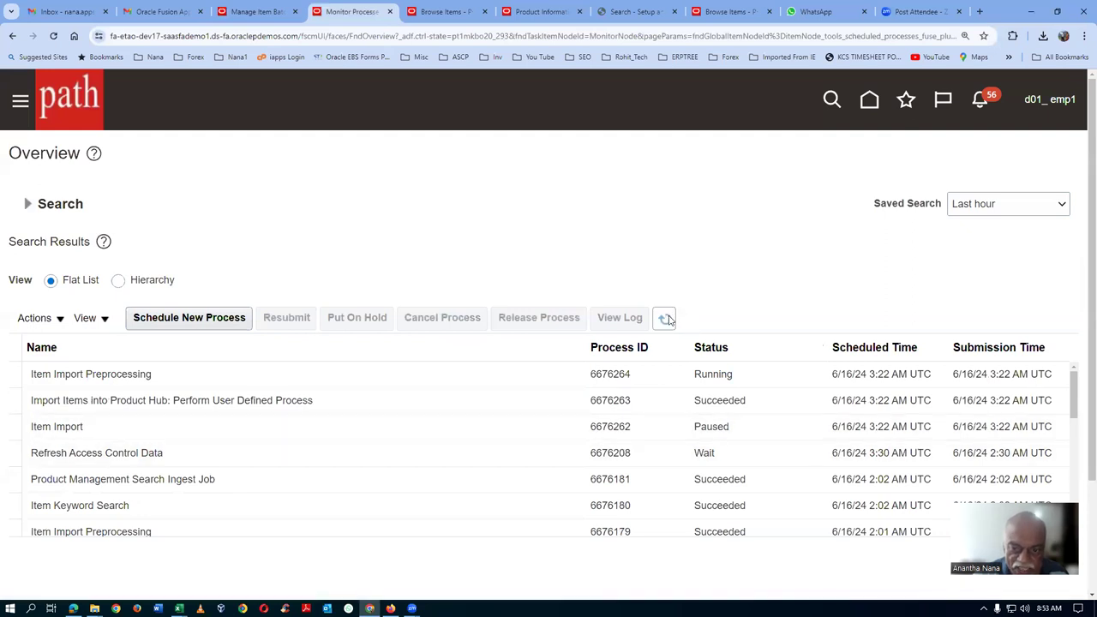
click(669, 321)
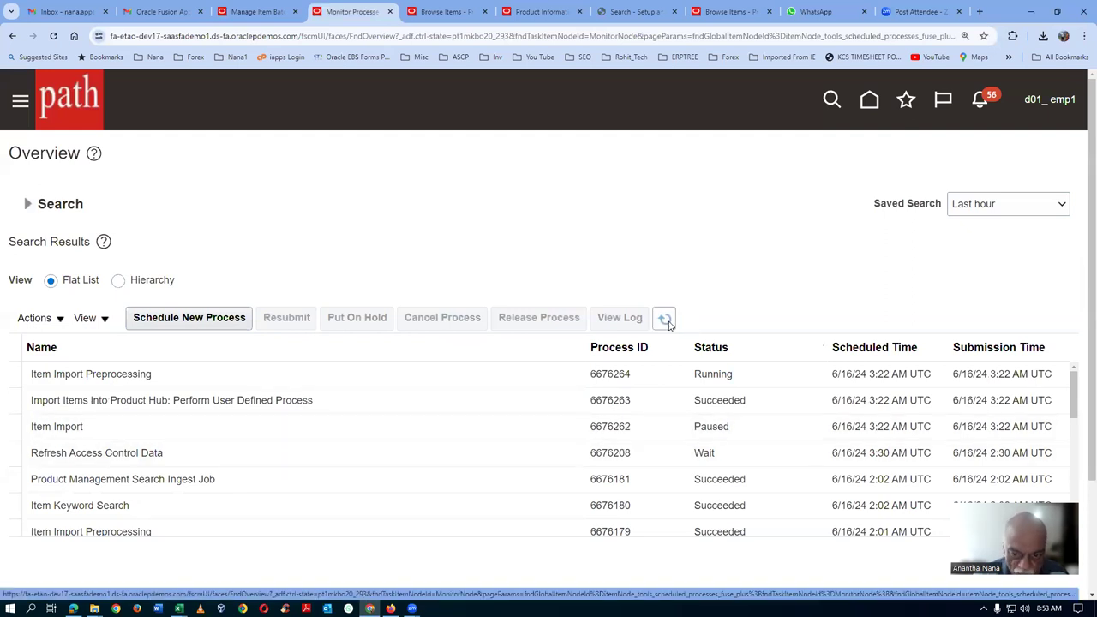
click(669, 323)
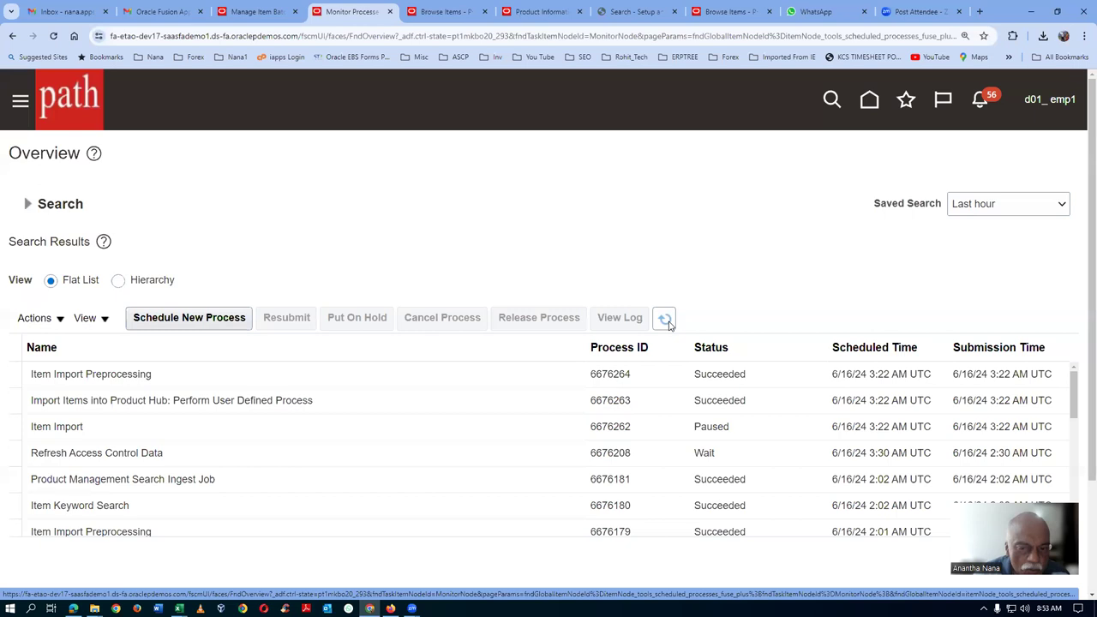
click(669, 323)
click(671, 324)
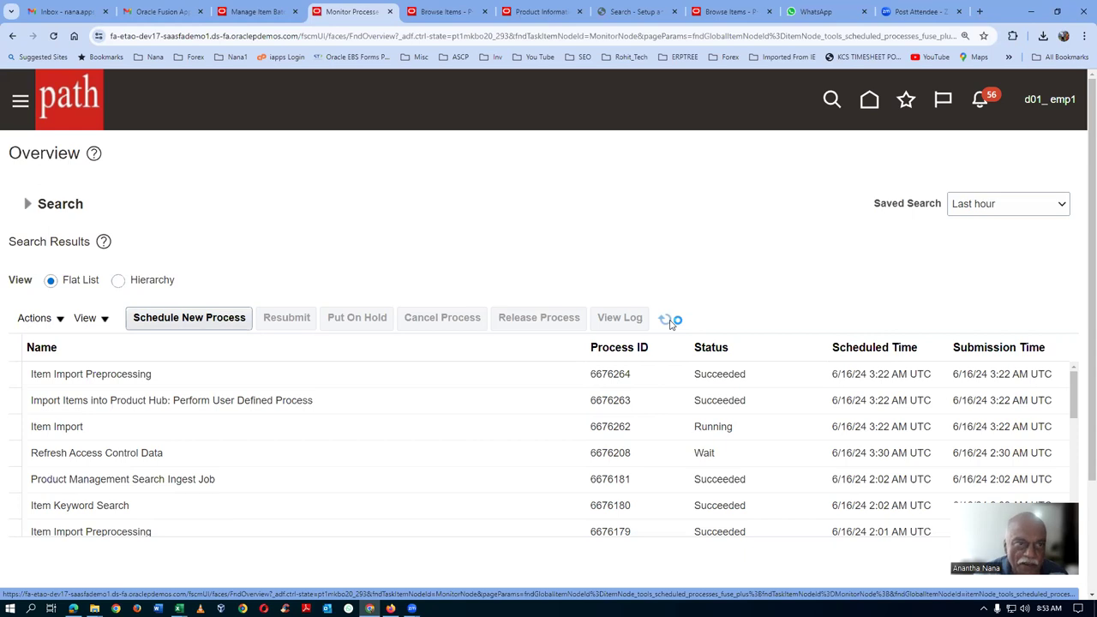
Return to Manage Item Batches and rerun the My Recent Active Batches search to check d01_import_batch_7.
click(262, 12)
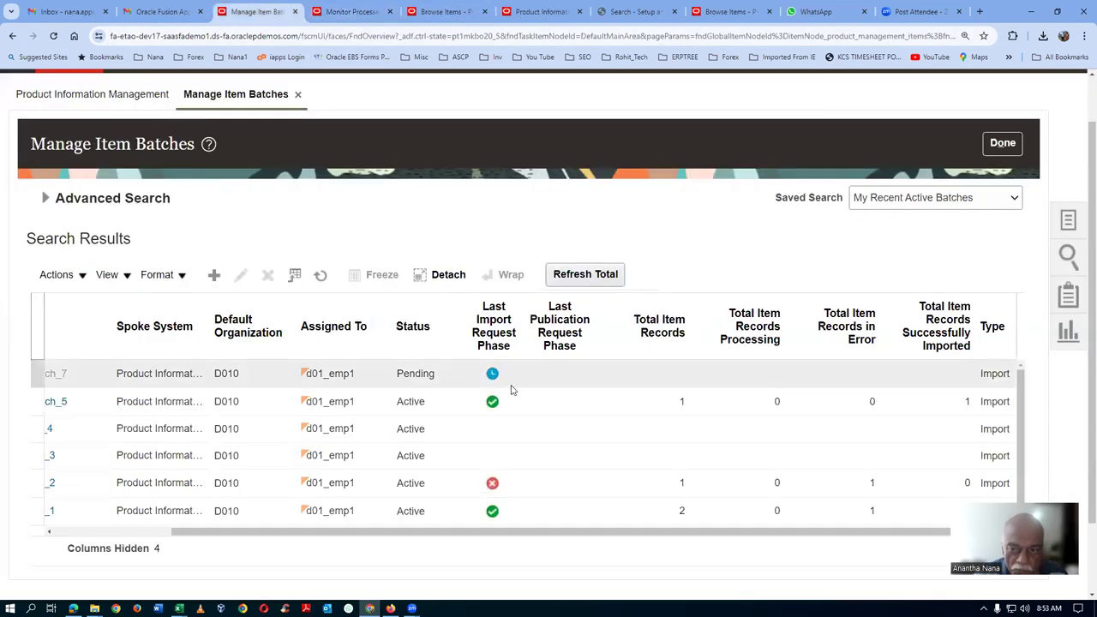
click(46, 198)
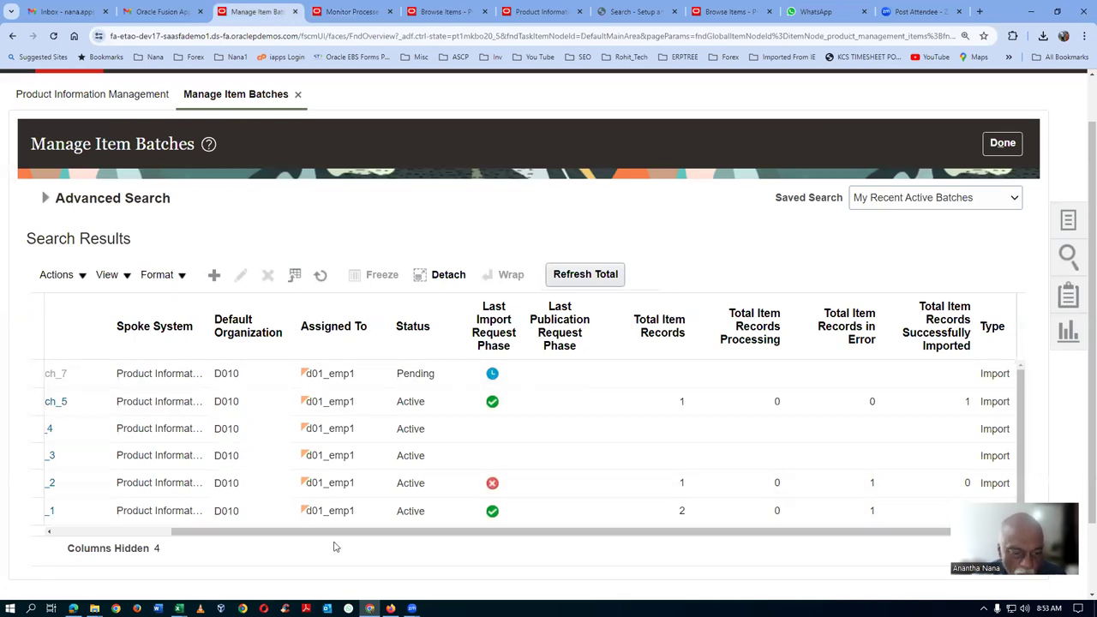
drag(339, 535, 174, 543)
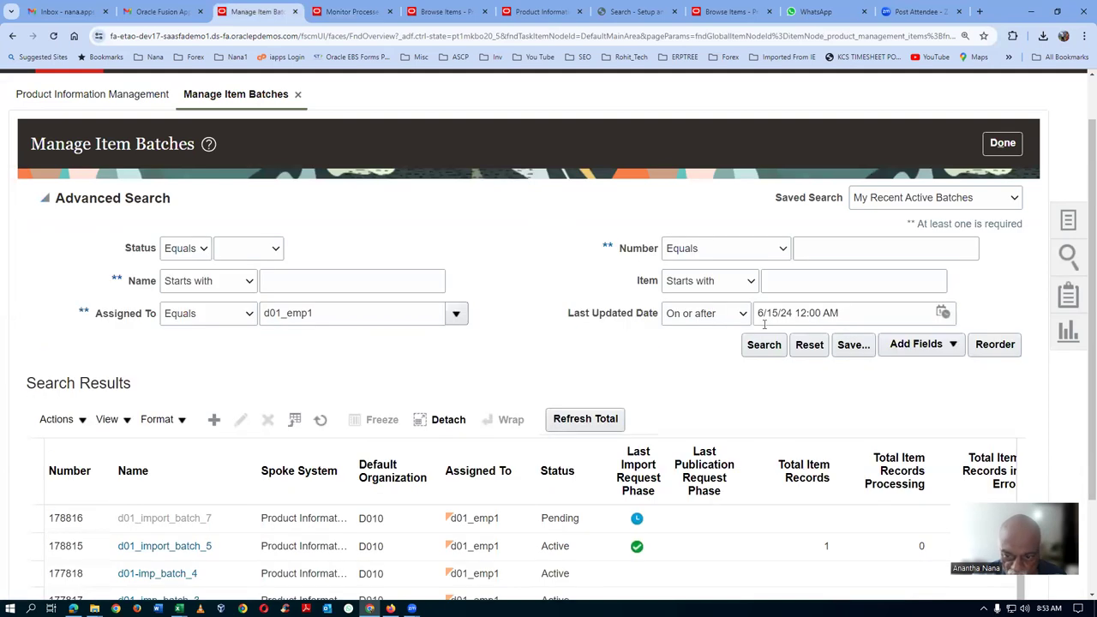
click(764, 343)
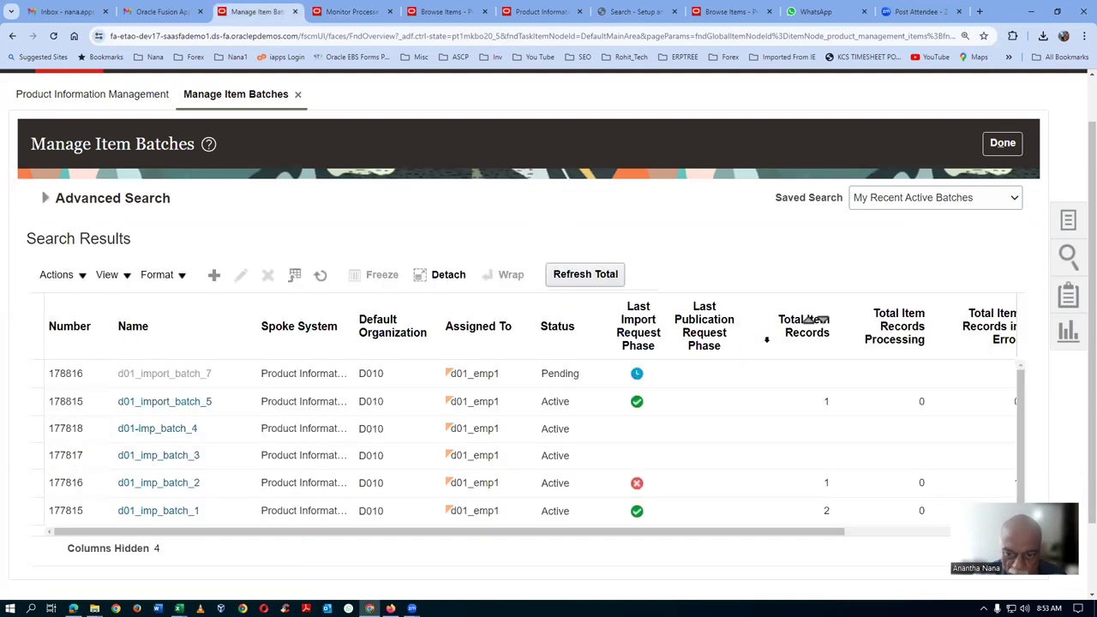
Return to the scheduled processes overview and keep refreshing it to follow the item import processes' status.
click(369, 12)
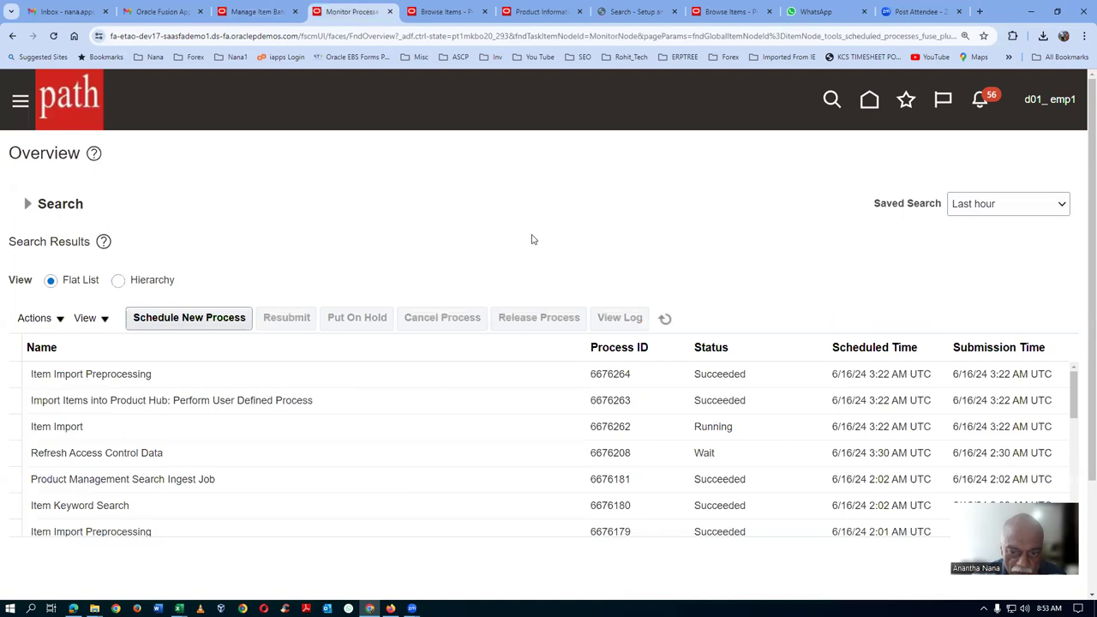
click(664, 321)
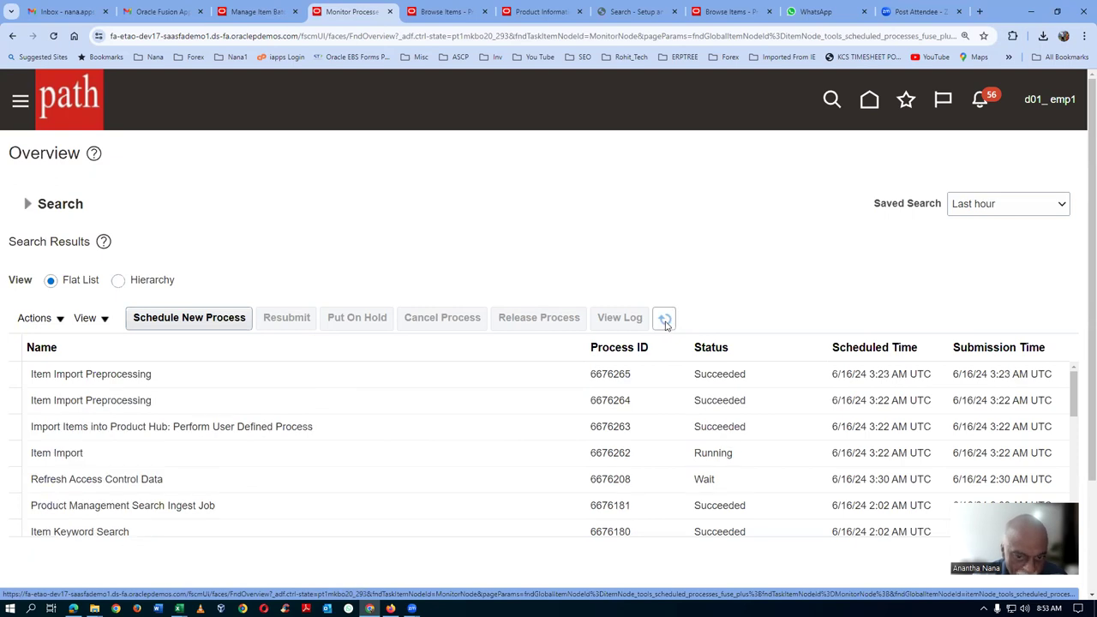
click(667, 323)
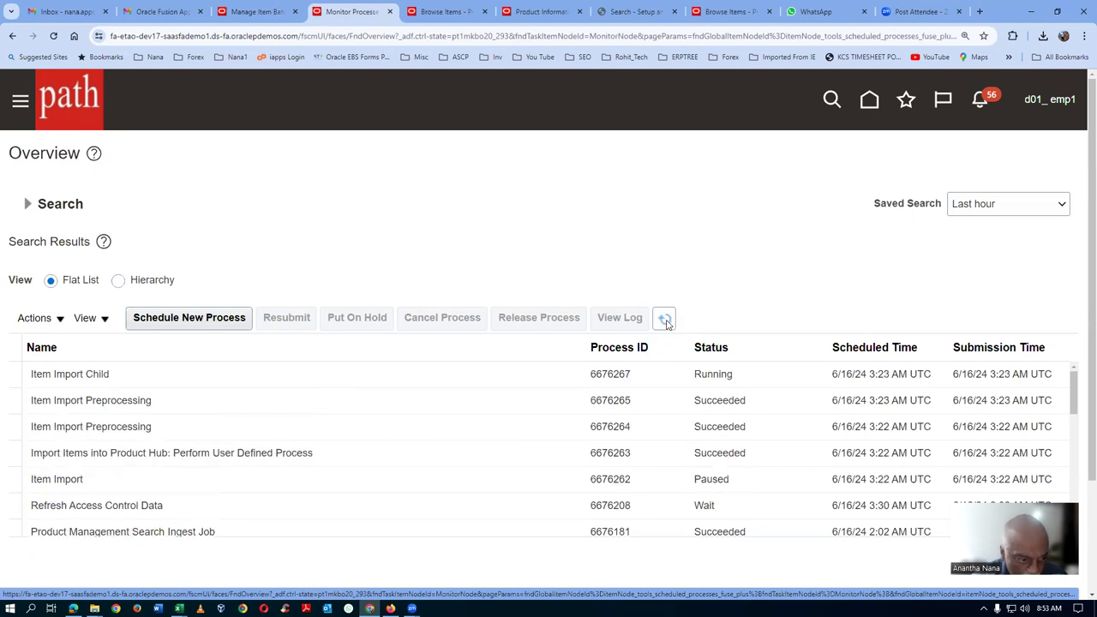
click(667, 323)
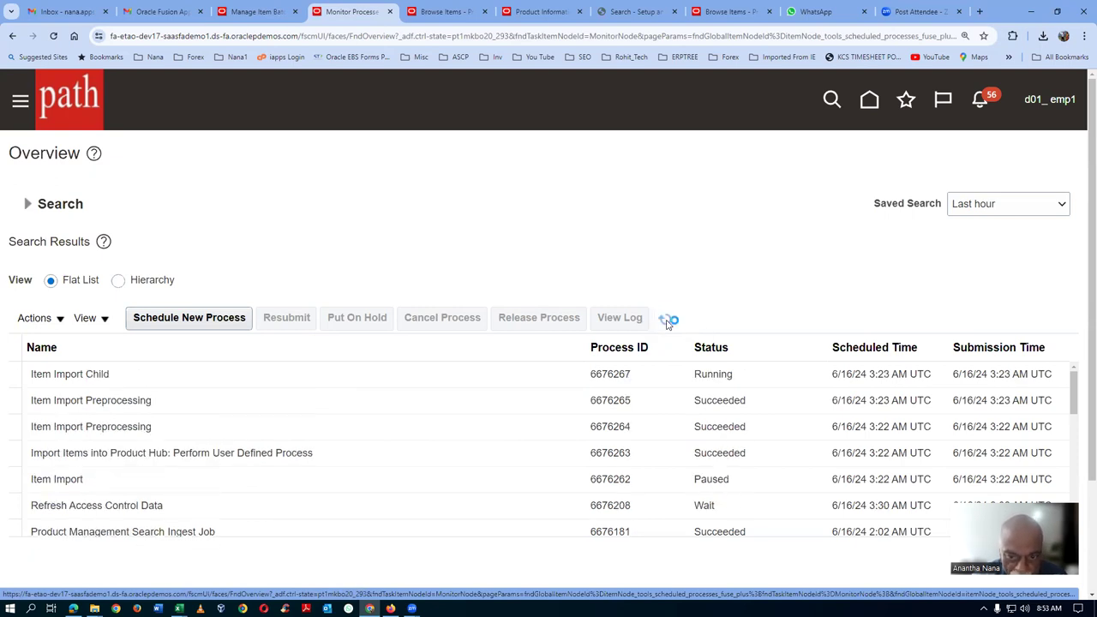
click(666, 324)
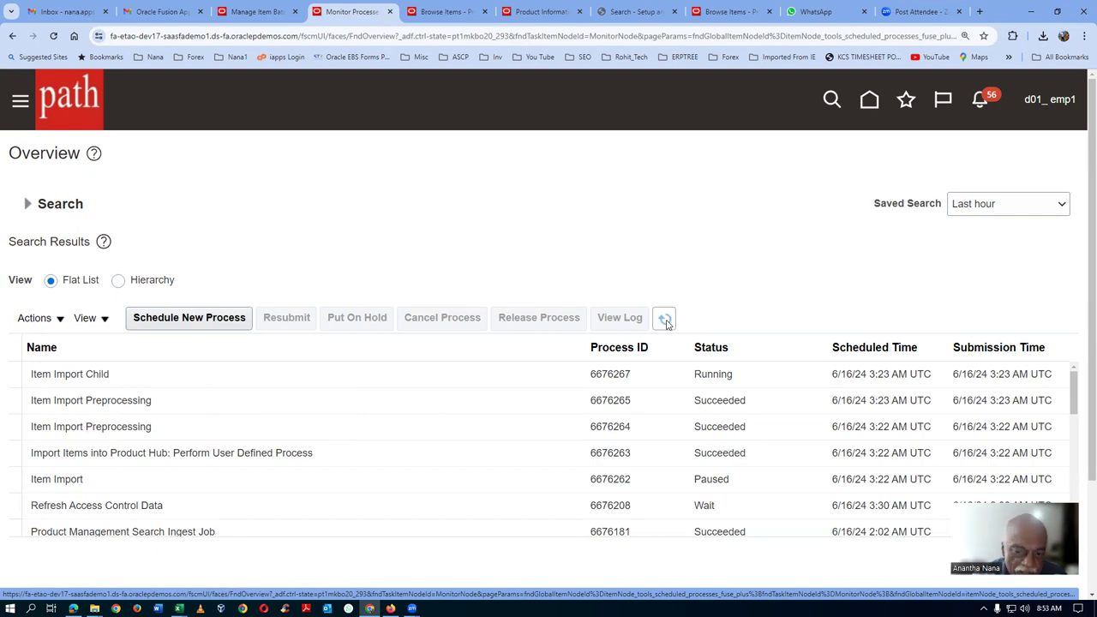
click(666, 324)
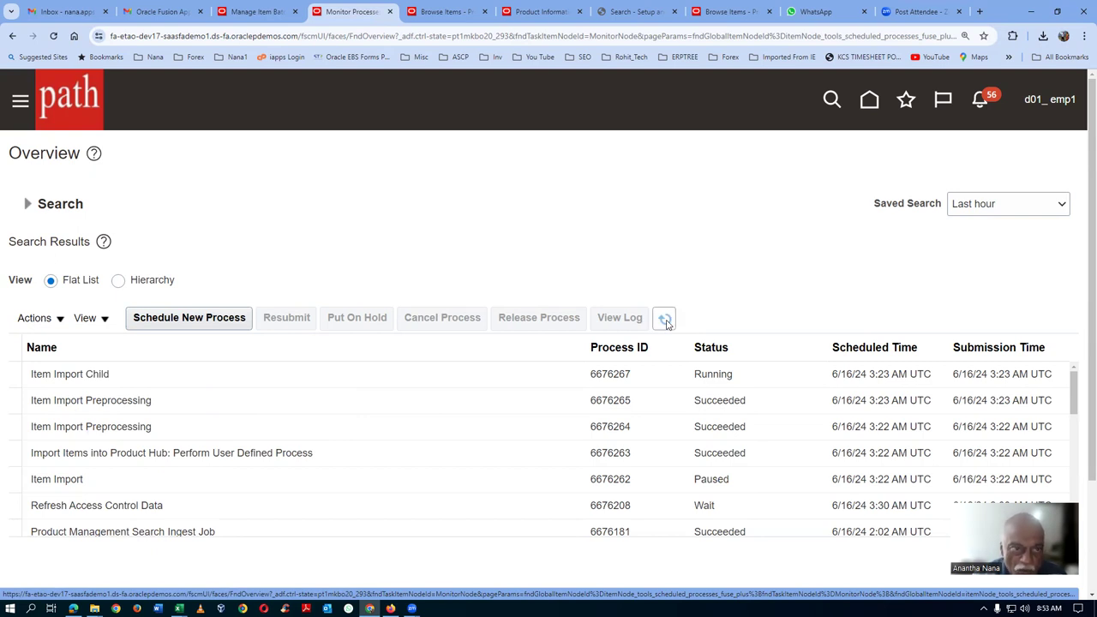
click(667, 324)
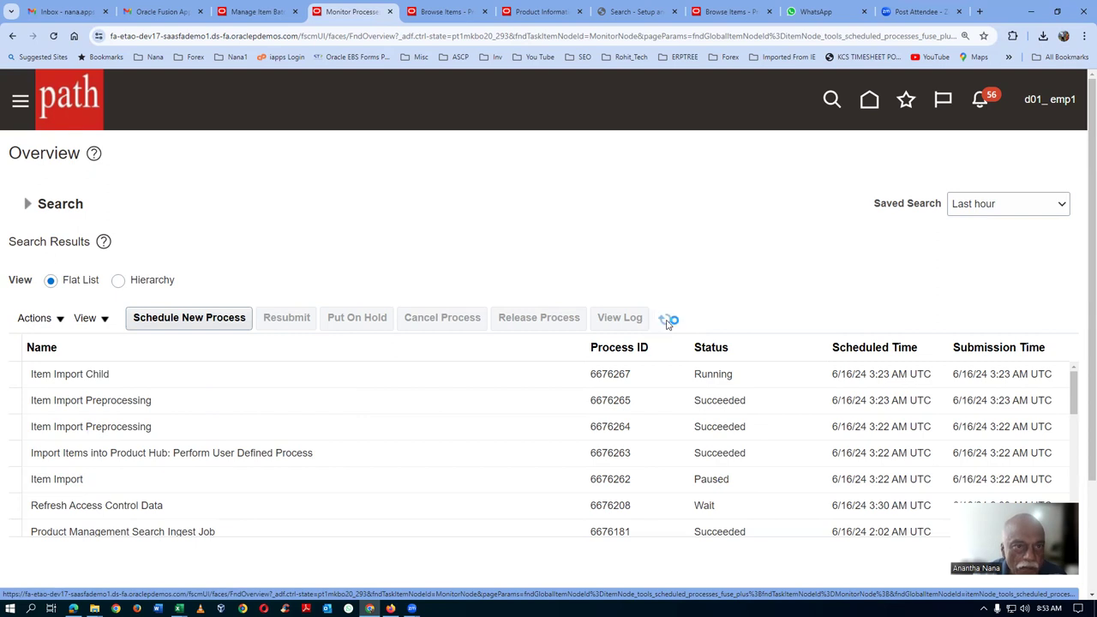
click(667, 323)
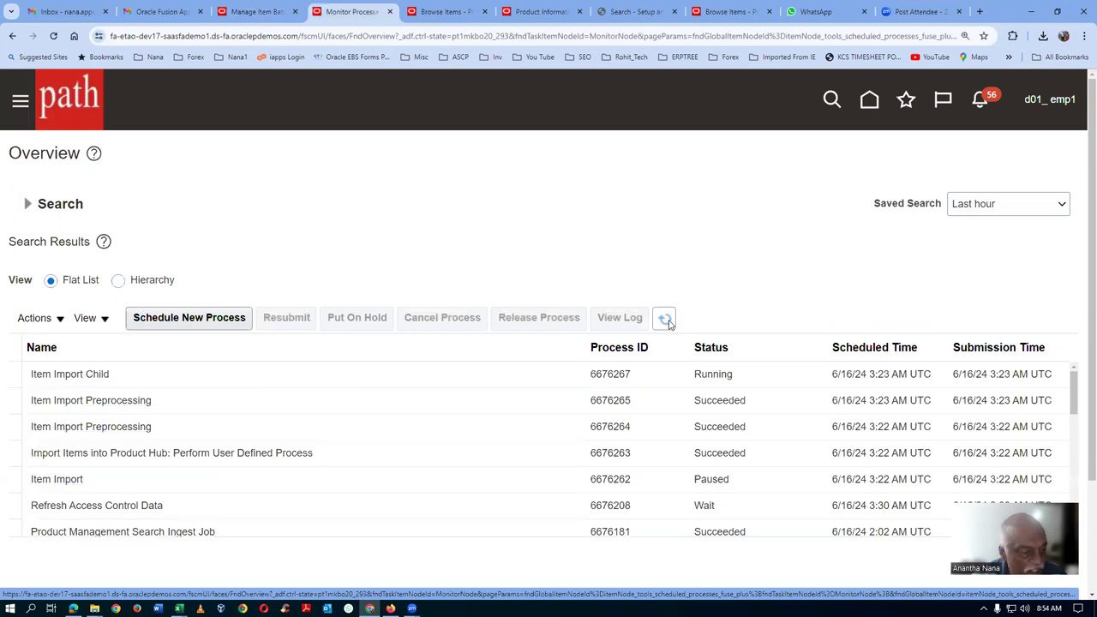
click(666, 322)
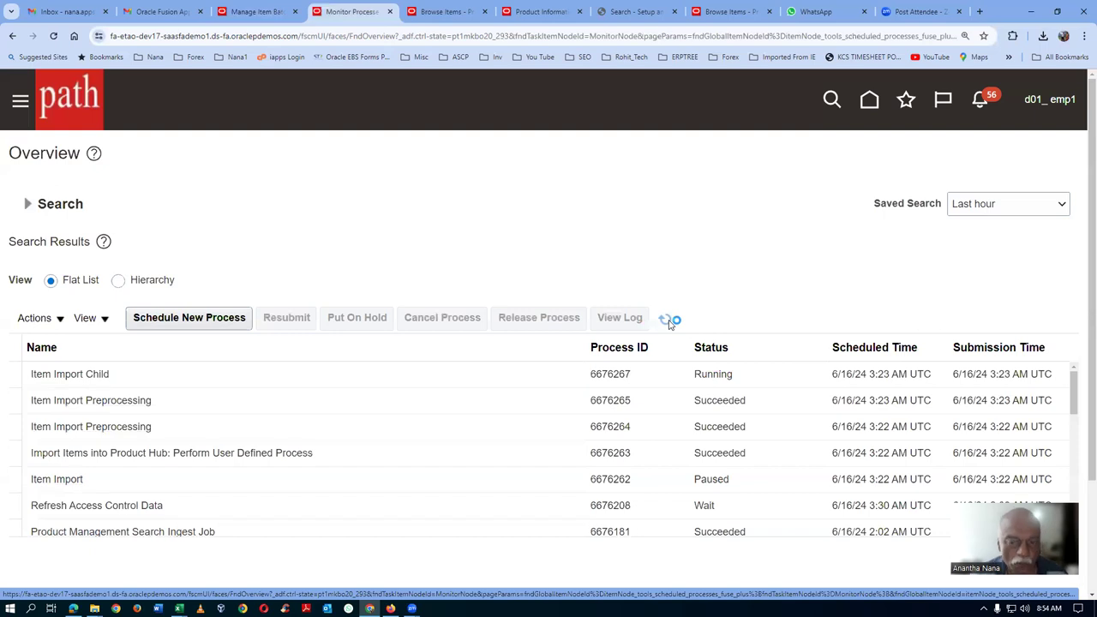
click(667, 320)
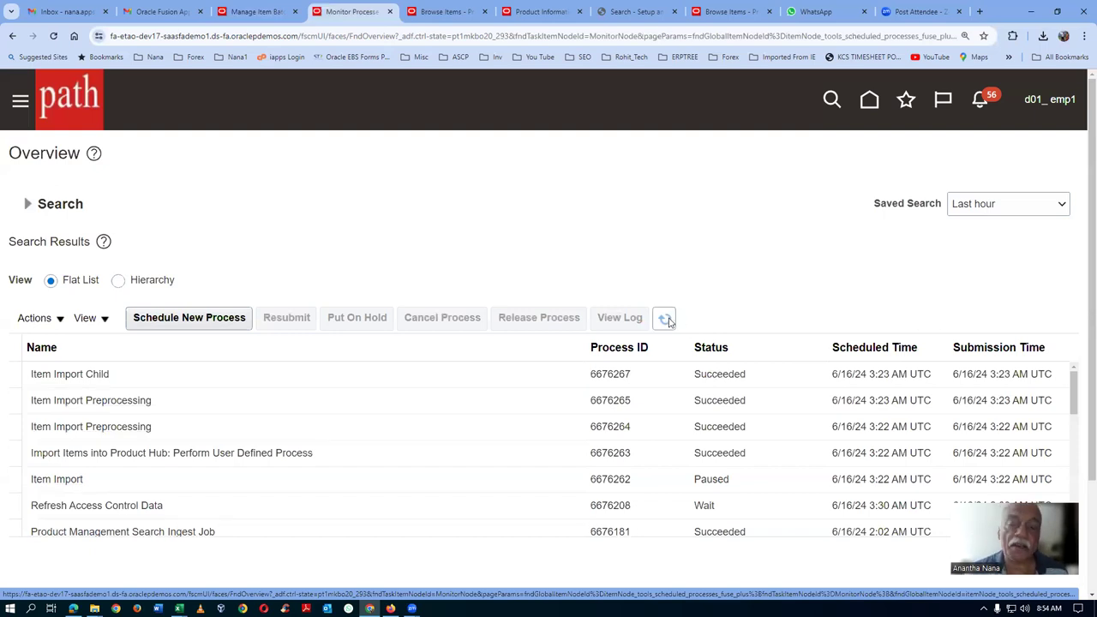
click(668, 321)
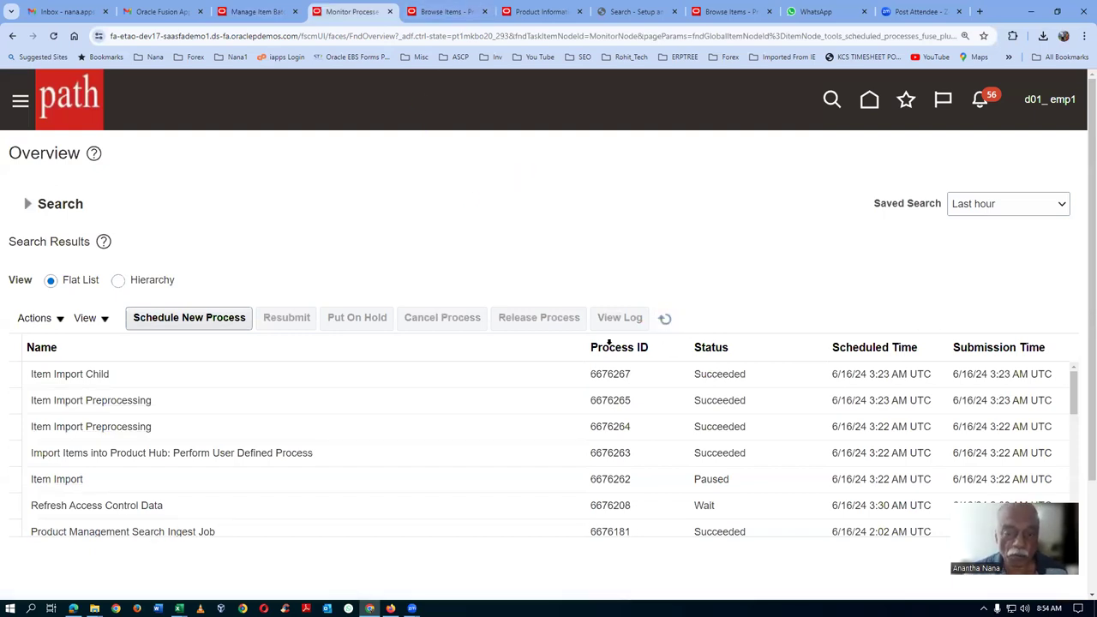
click(666, 320)
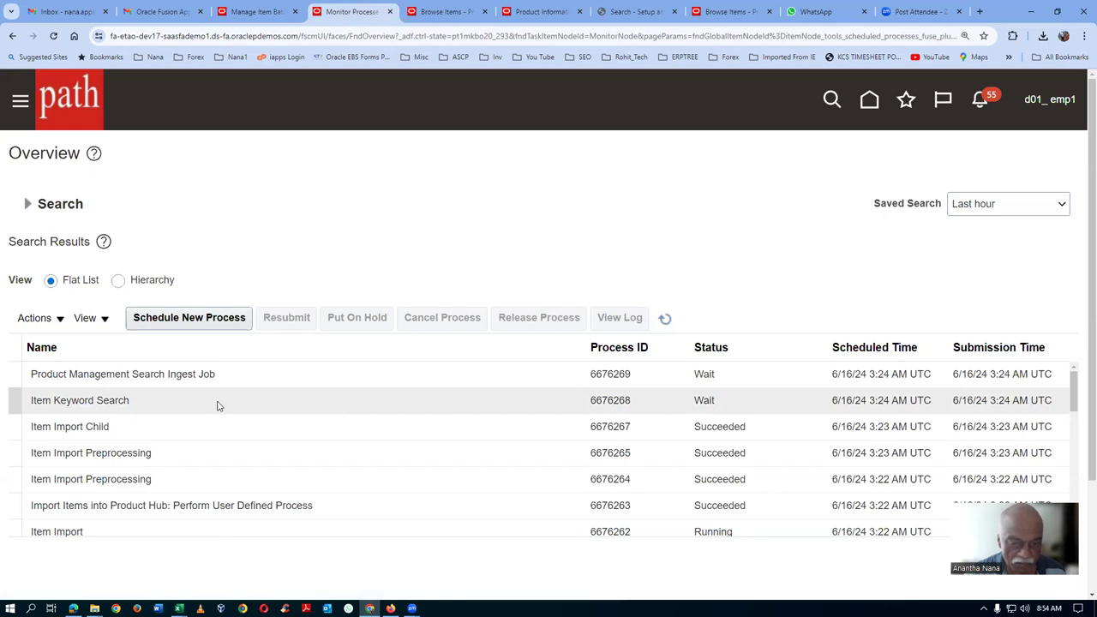
click(668, 321)
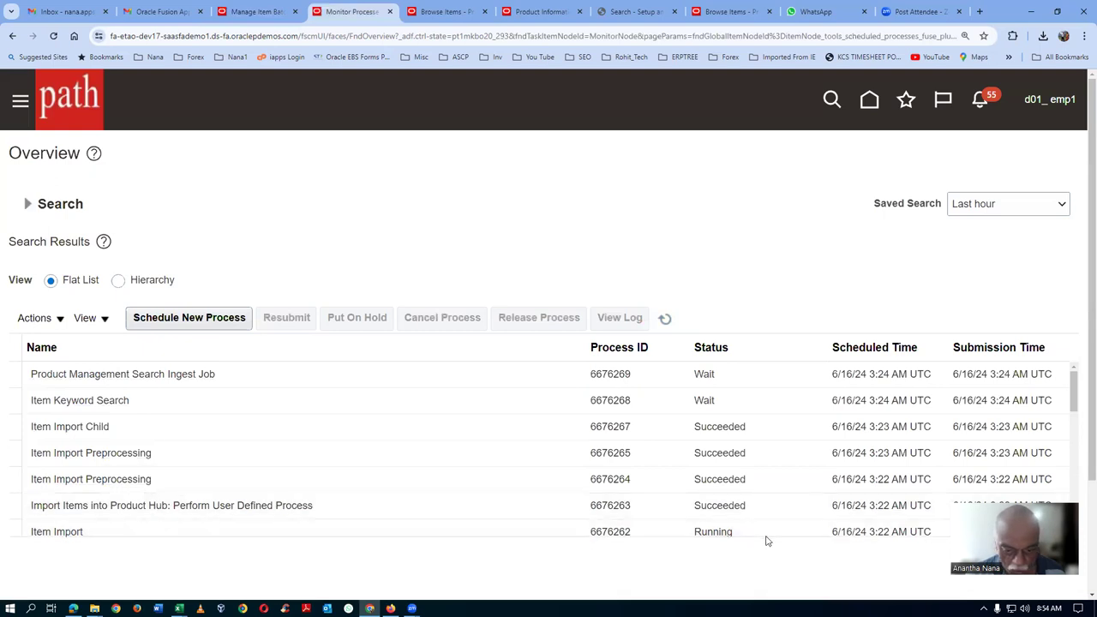
click(665, 319)
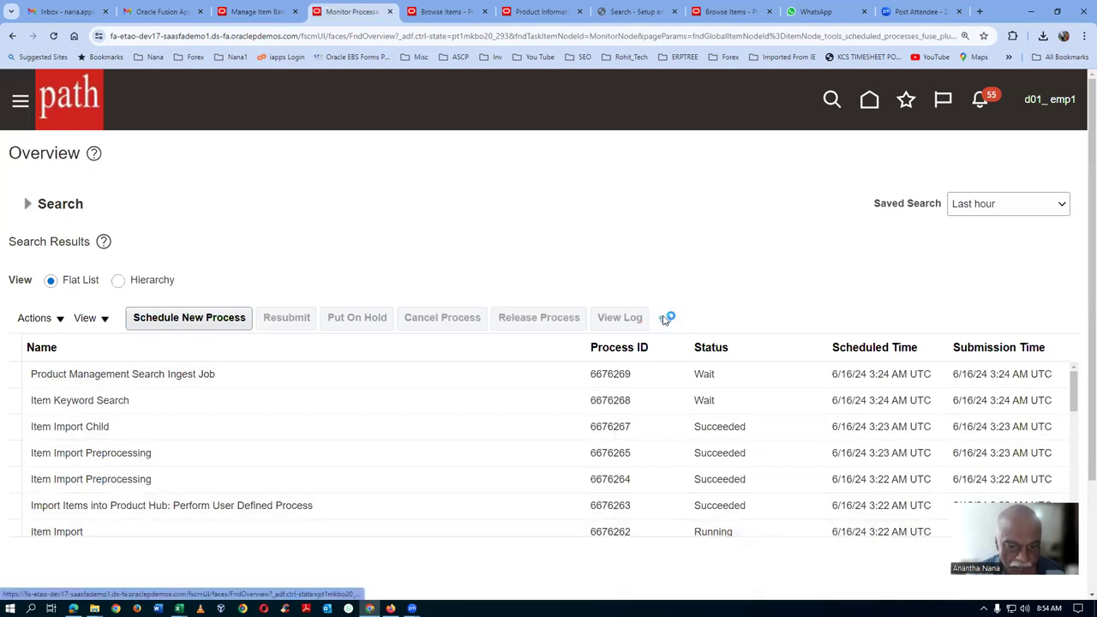
Select Item Import process 6676262, open its log attachment and read the import error messages.
click(114, 531)
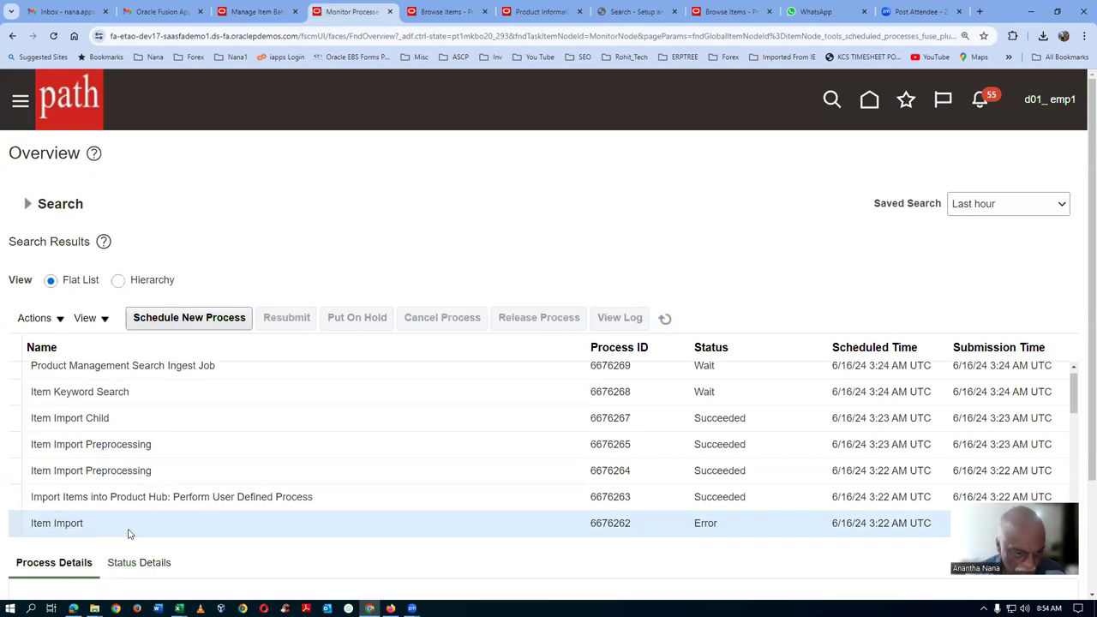
scroll(131, 532, down, 3)
scroll(131, 533, down, 10)
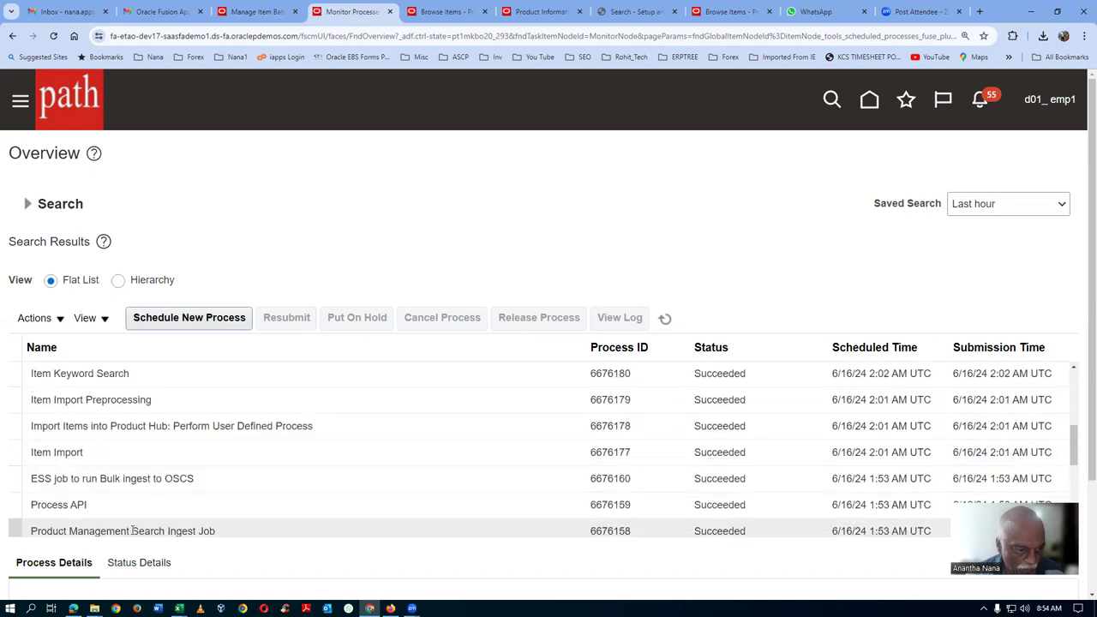
click(120, 562)
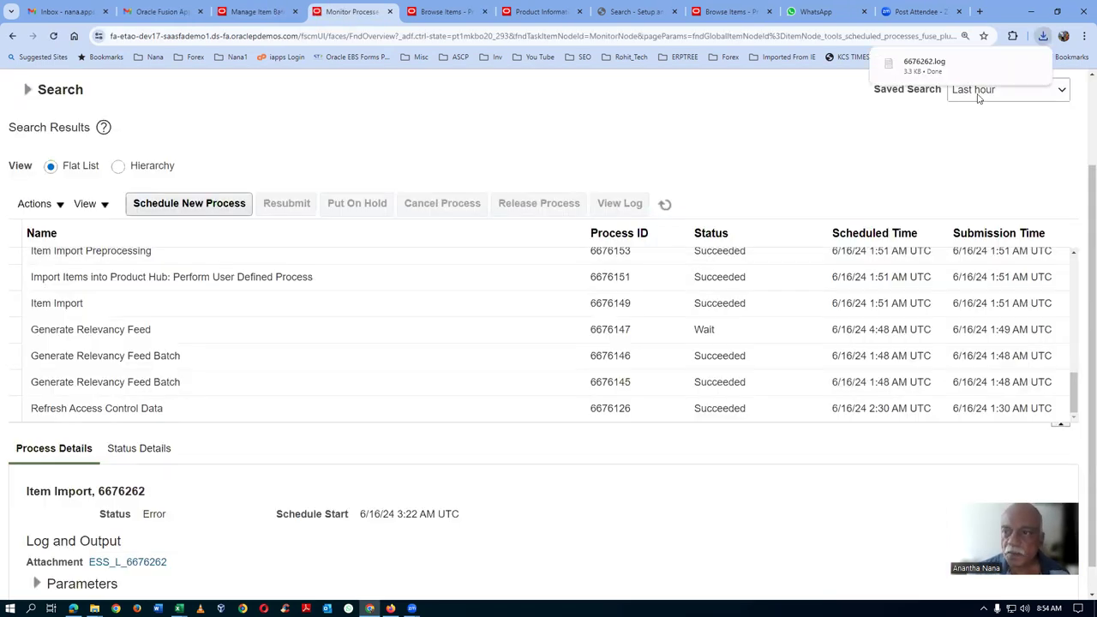
click(929, 69)
scroll(598, 423, down, 1)
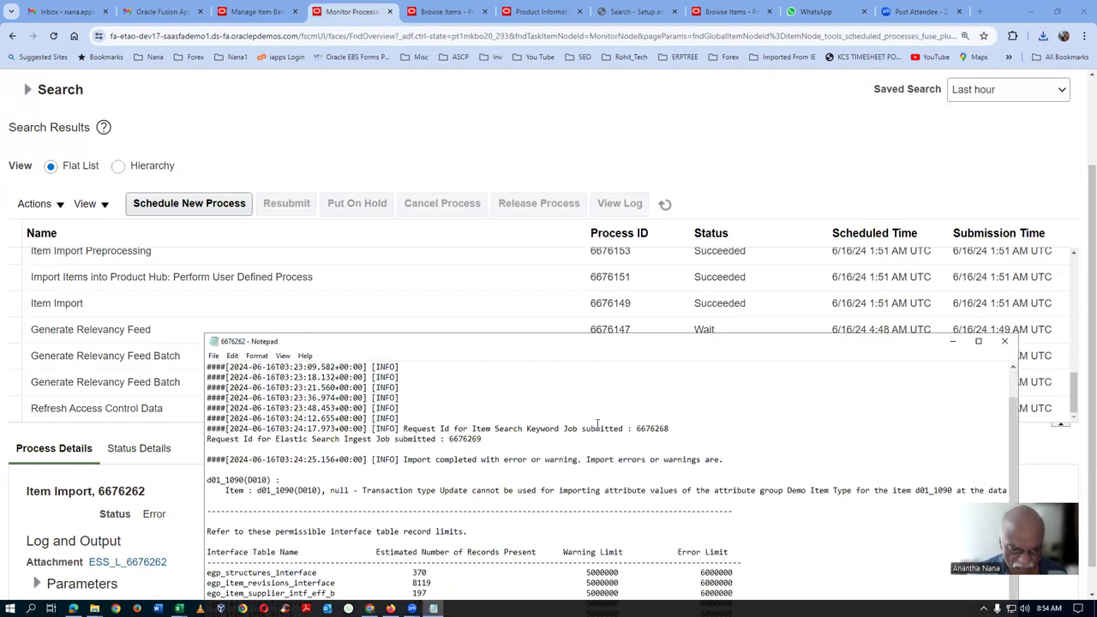
scroll(597, 423, down, 1)
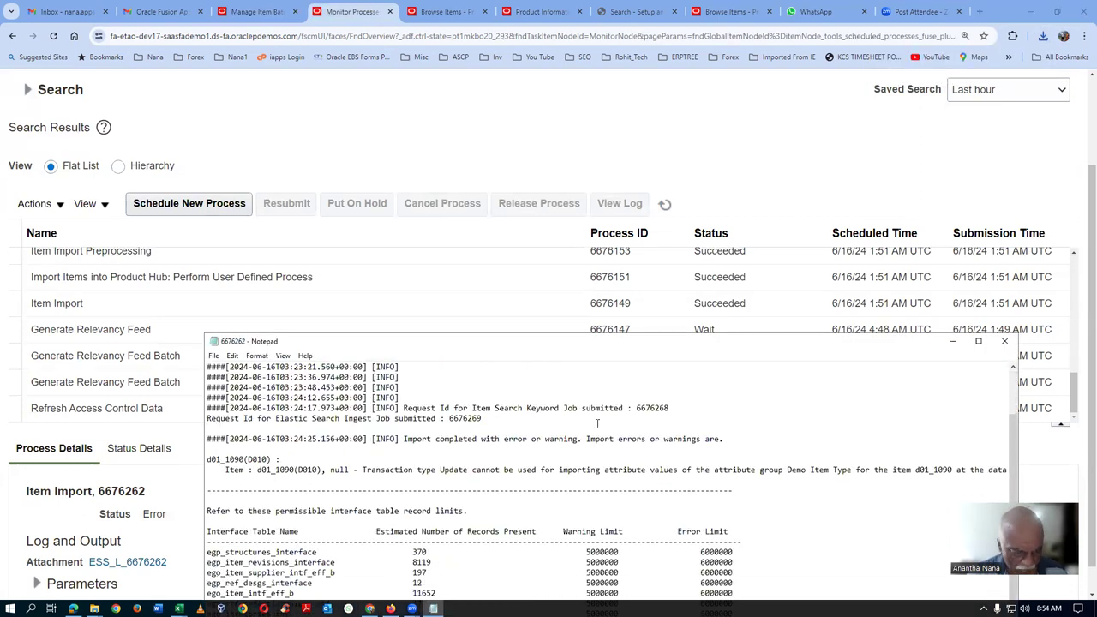
Copy the entire import log text into a new blank Word document.
key(ctrl+a)
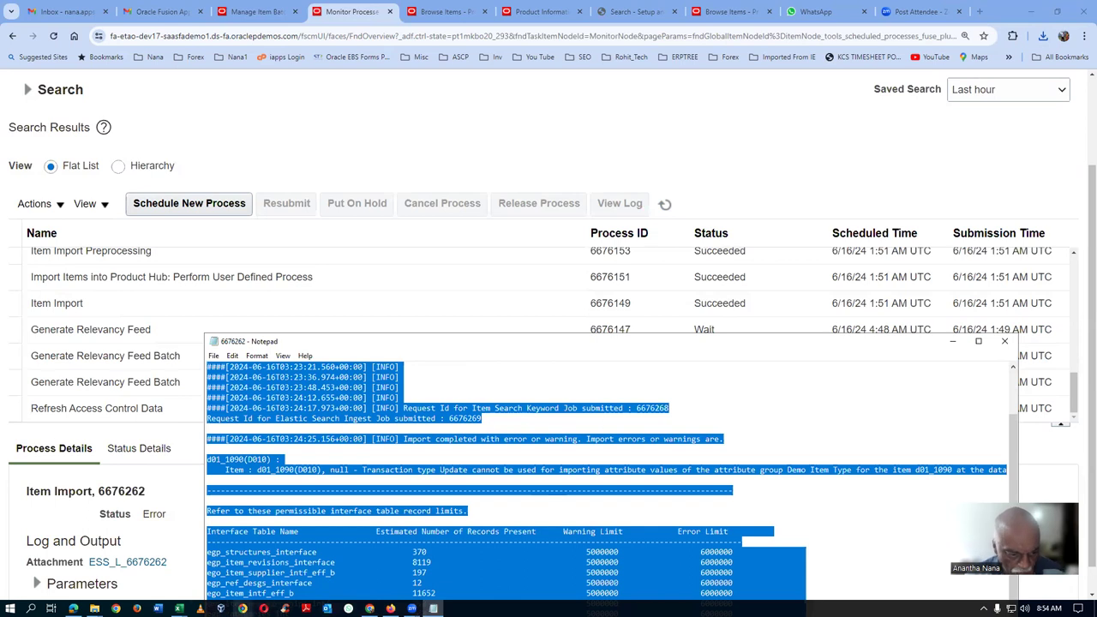
click(158, 608)
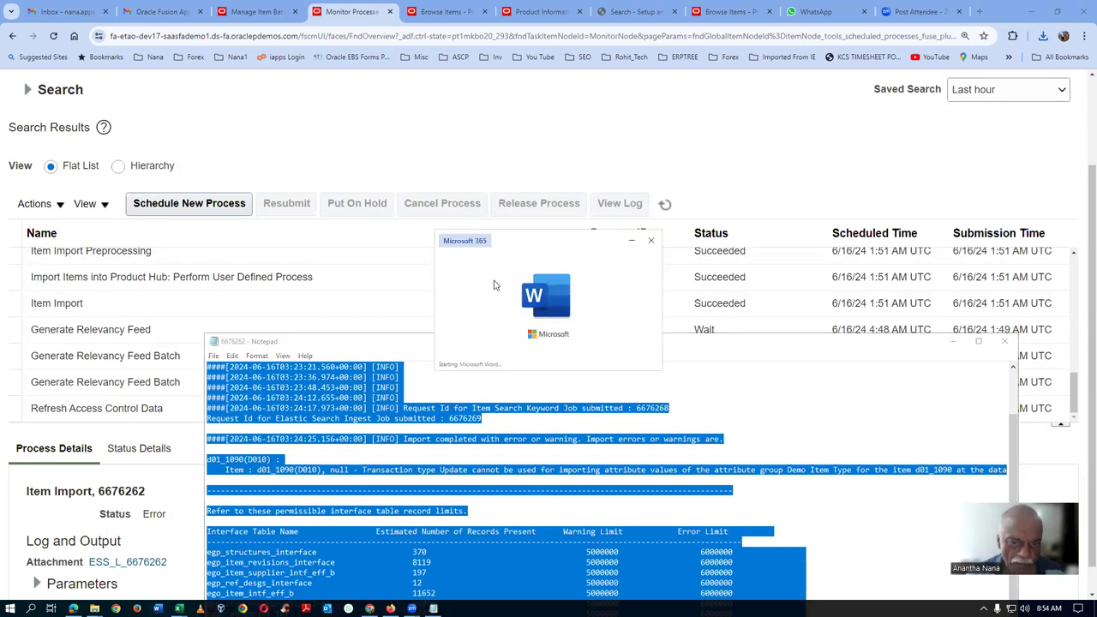
key(Return)
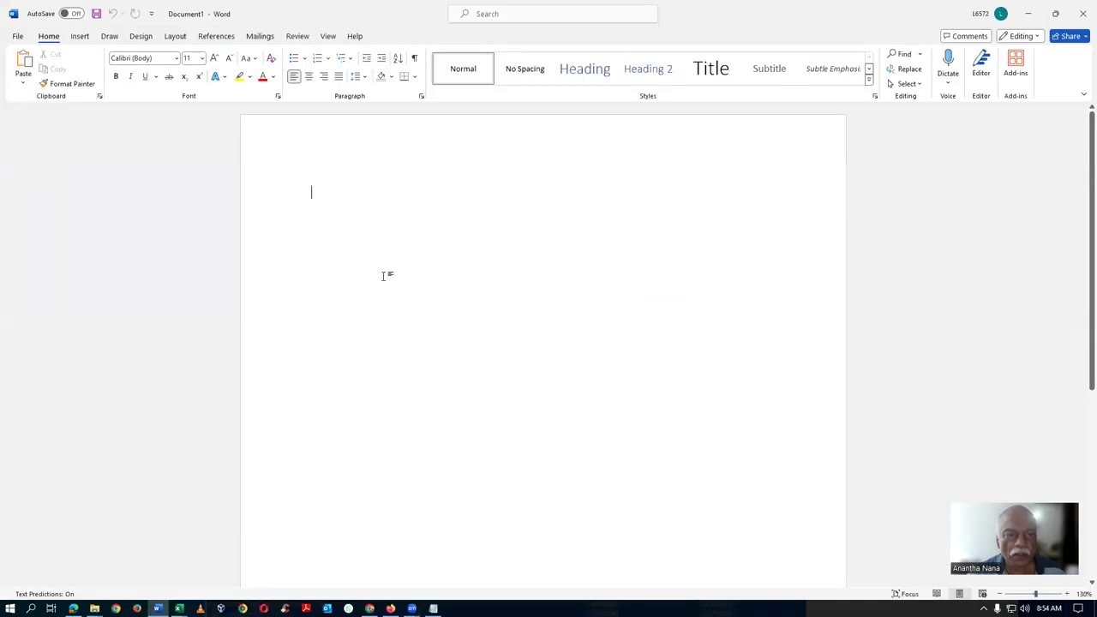
key(ctrl+v)
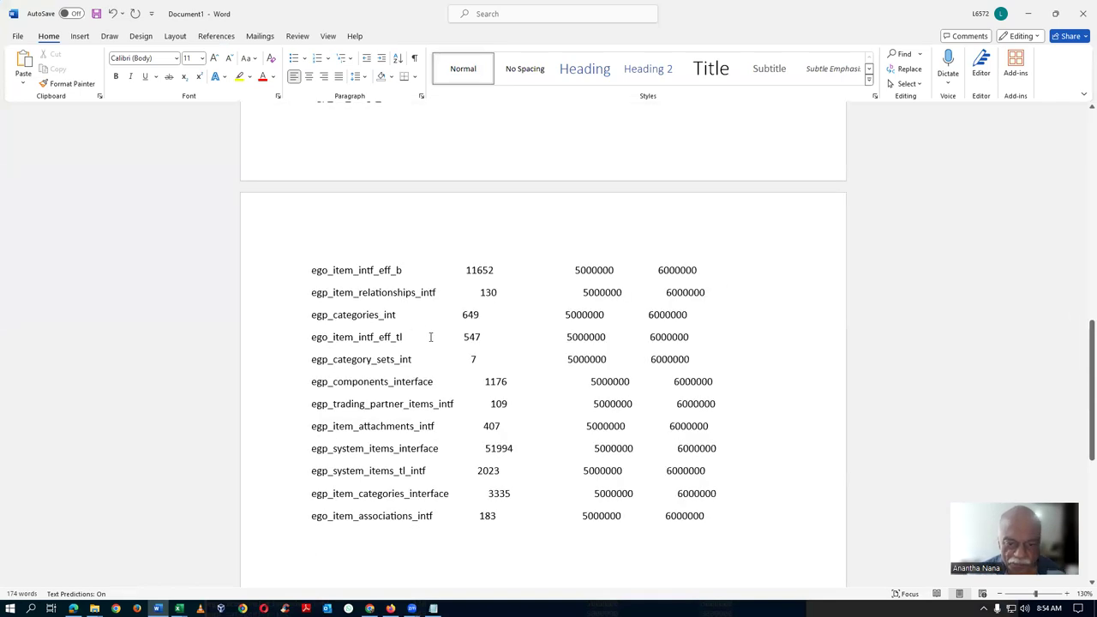
Examine the import error for item d01_1090 and its attribute group in the pasted log, and close the document without saving.
scroll(430, 337, down, 3)
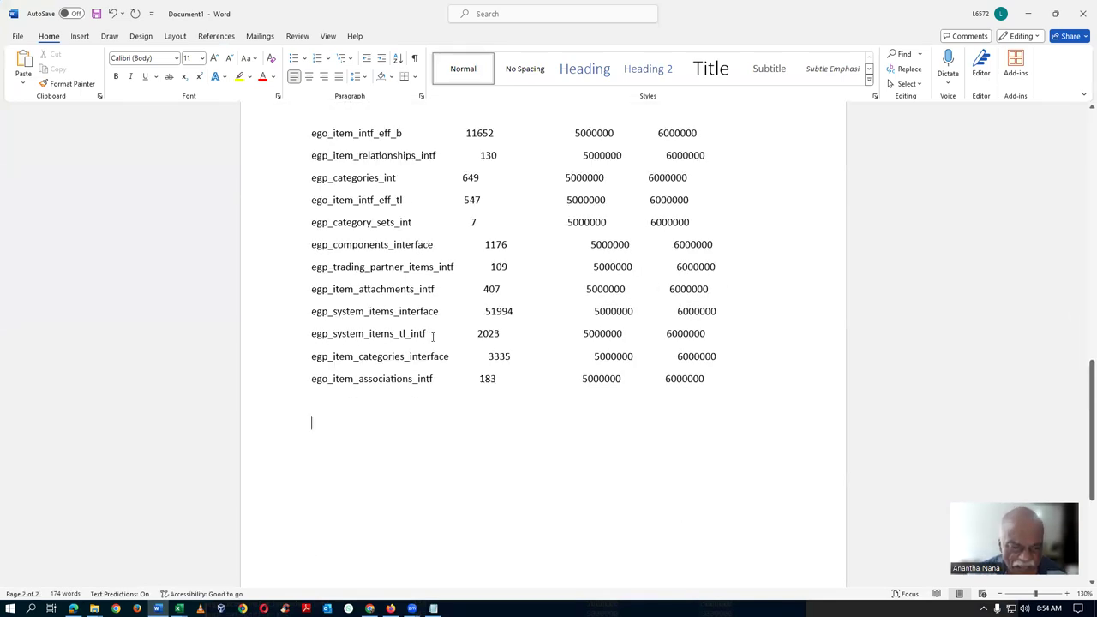
scroll(463, 409, down, 2)
scroll(467, 409, up, 5)
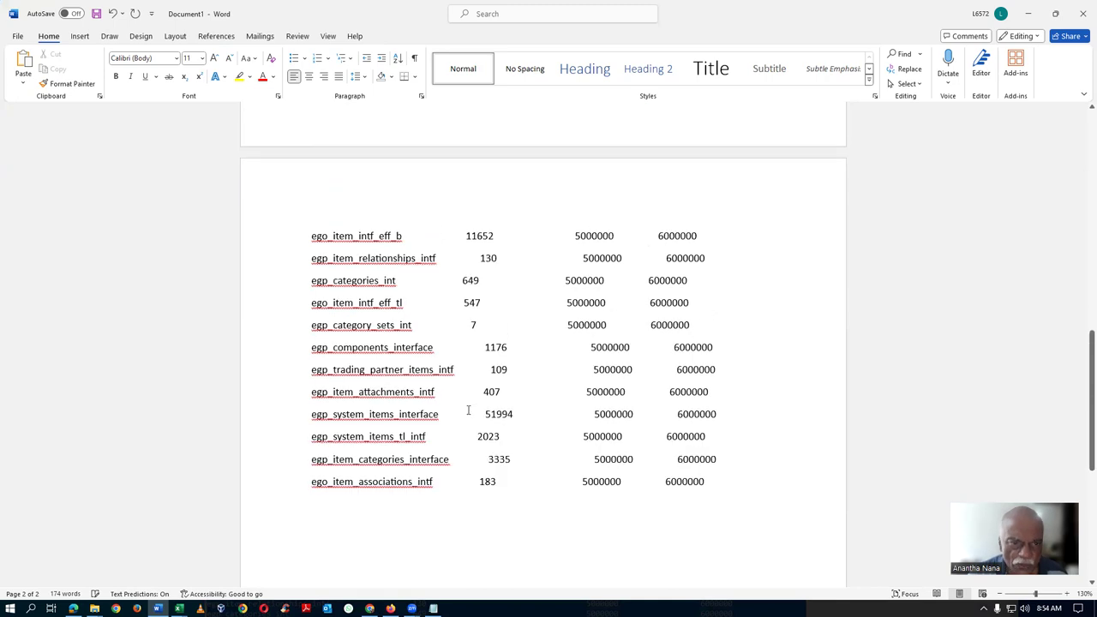
scroll(468, 409, up, 6)
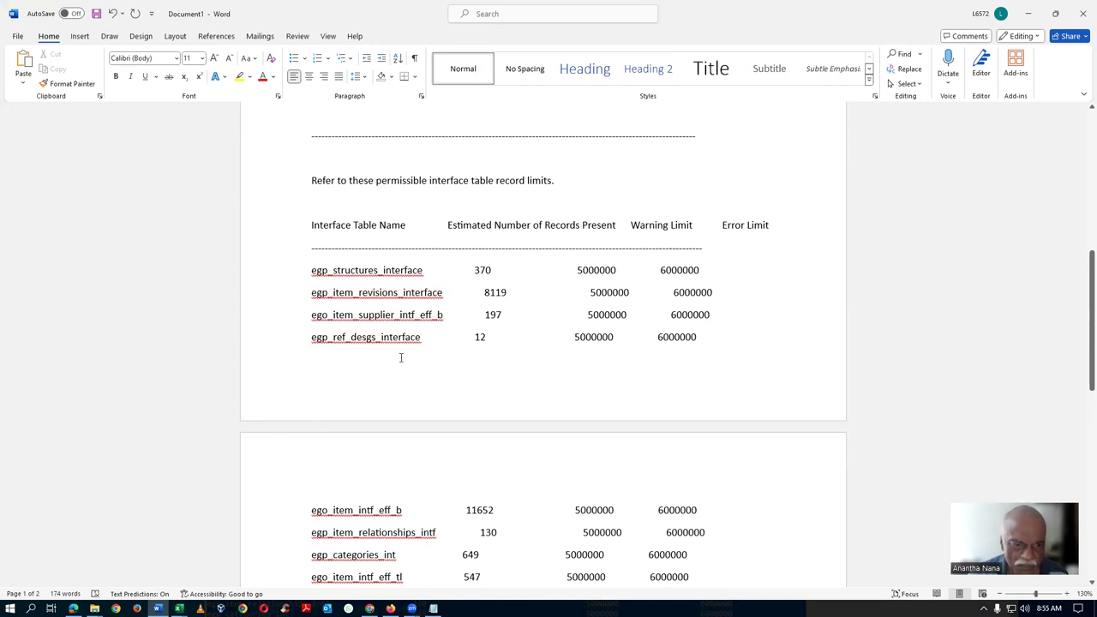
scroll(400, 357, up, 3)
scroll(400, 359, up, 2)
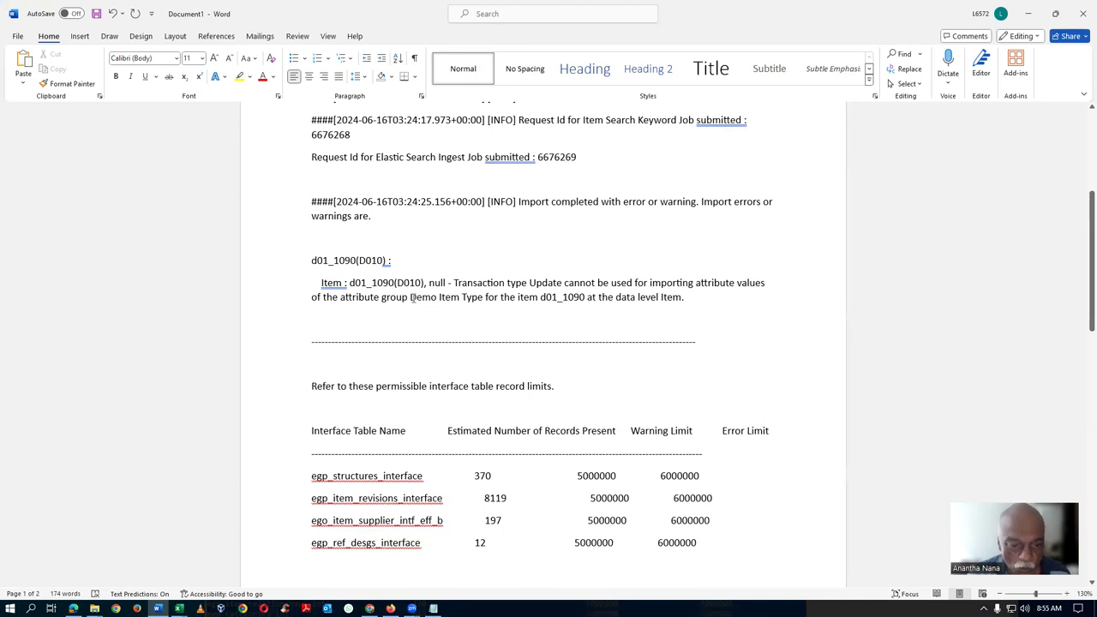
drag(410, 298, 485, 300)
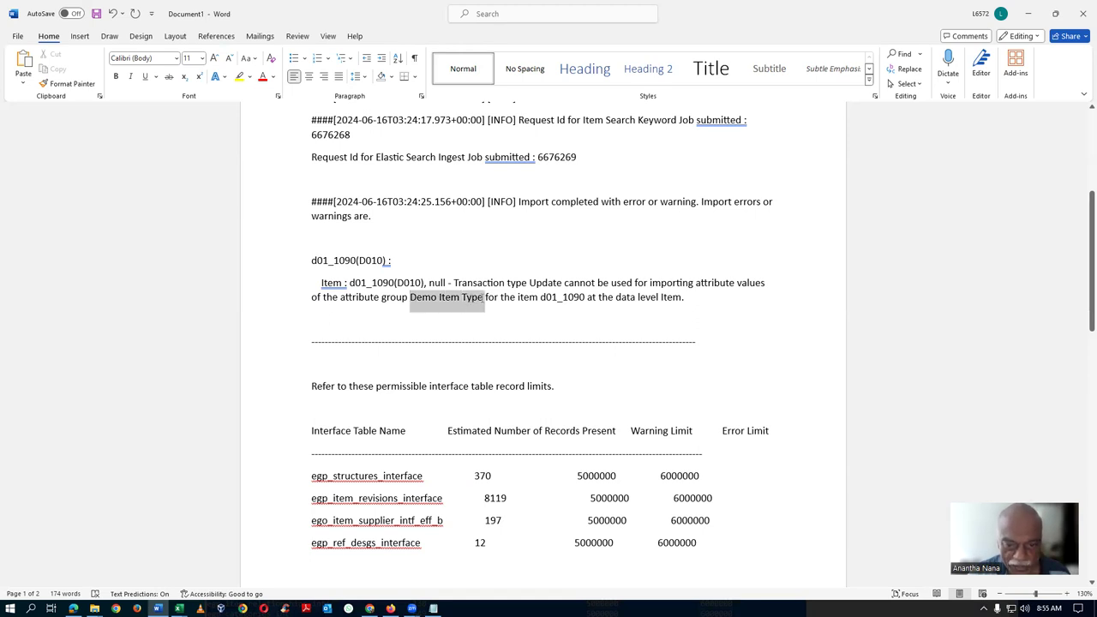
click(552, 298)
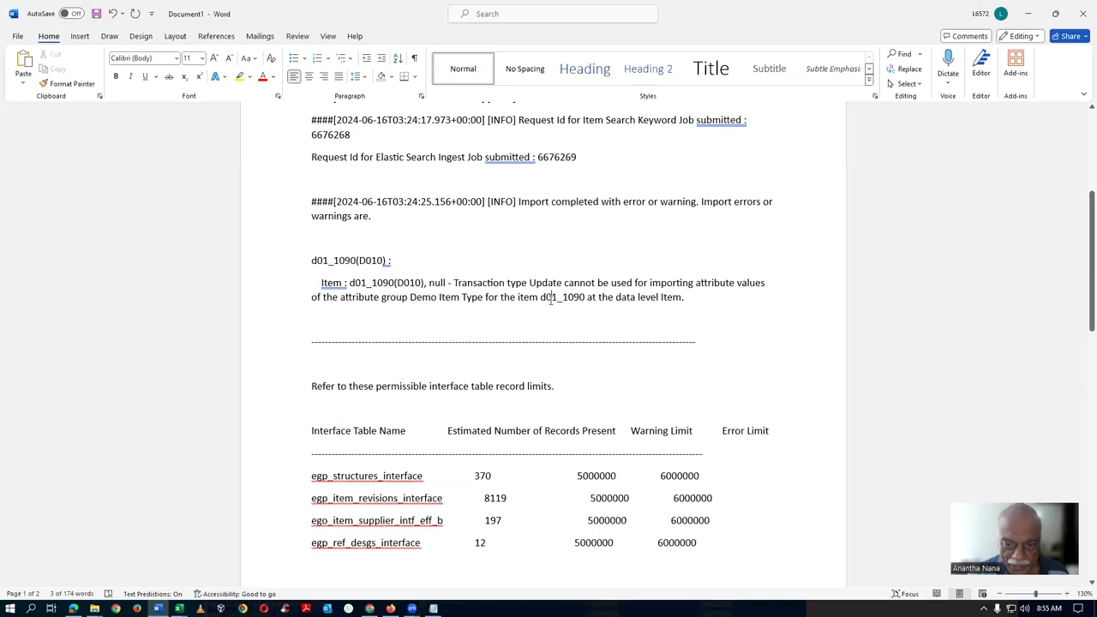
drag(415, 297, 482, 303)
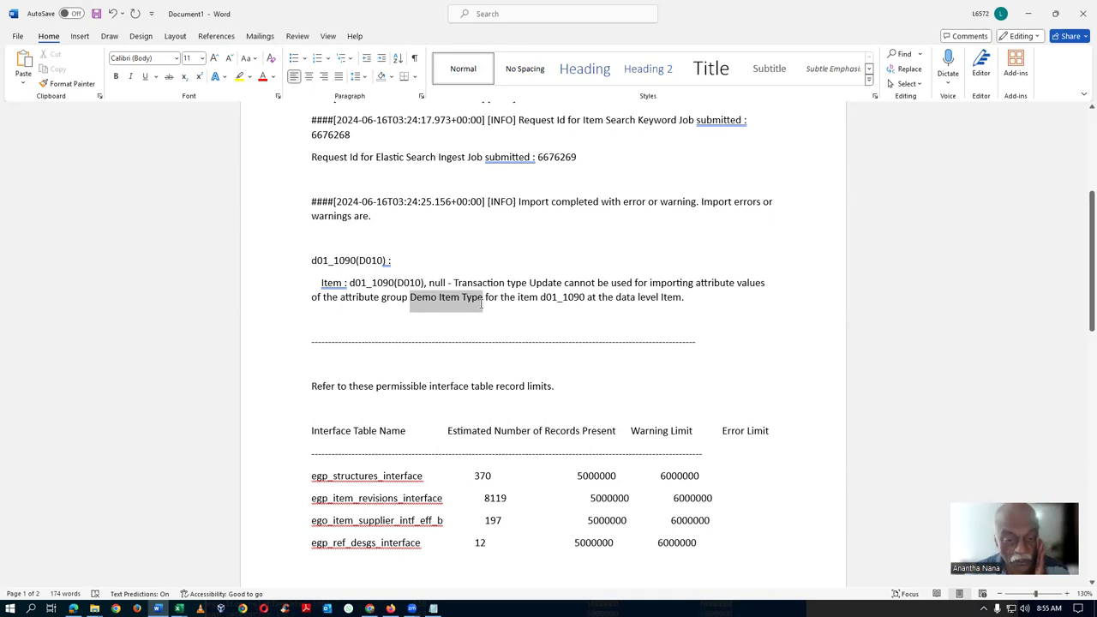
drag(482, 303, 483, 309)
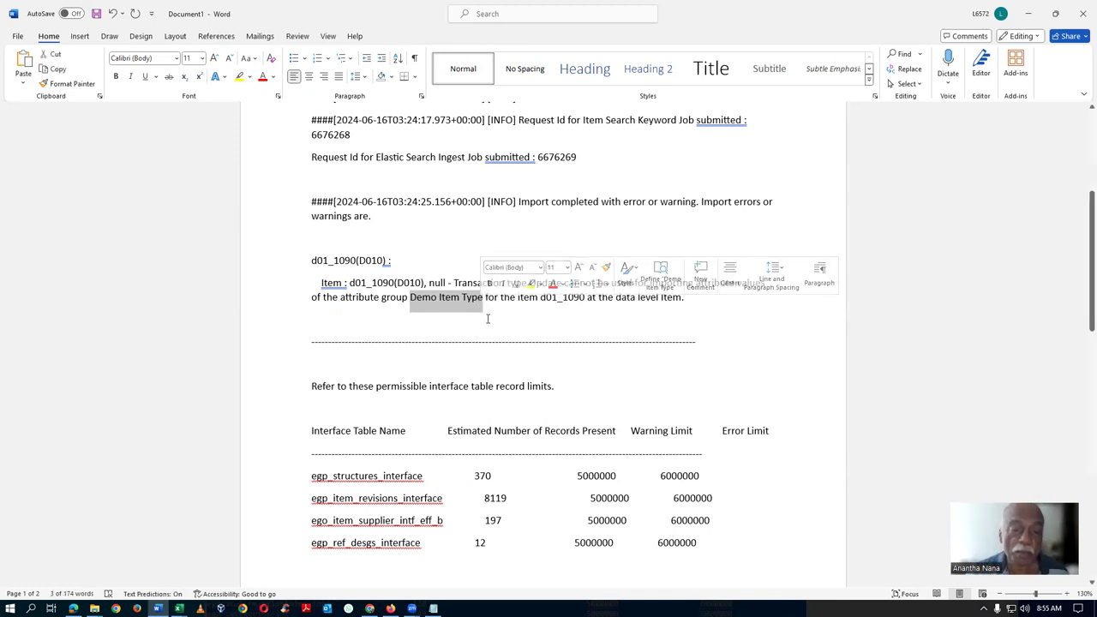
click(1084, 13)
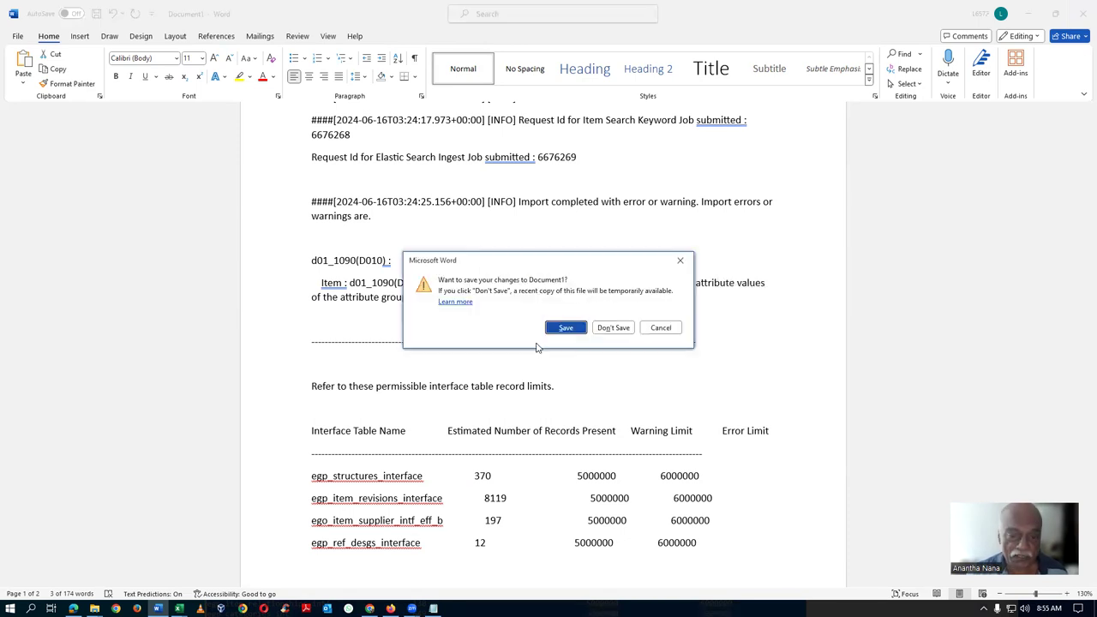
click(613, 328)
click(563, 421)
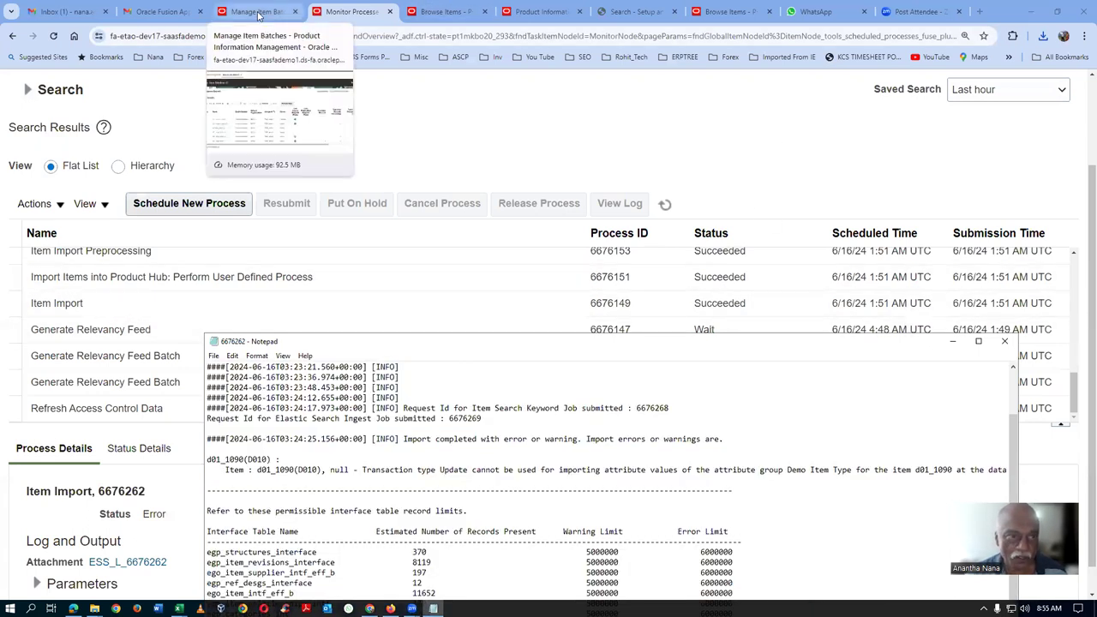
Switch to the Product Information Management work area and open the Manage Import Maps task.
click(259, 13)
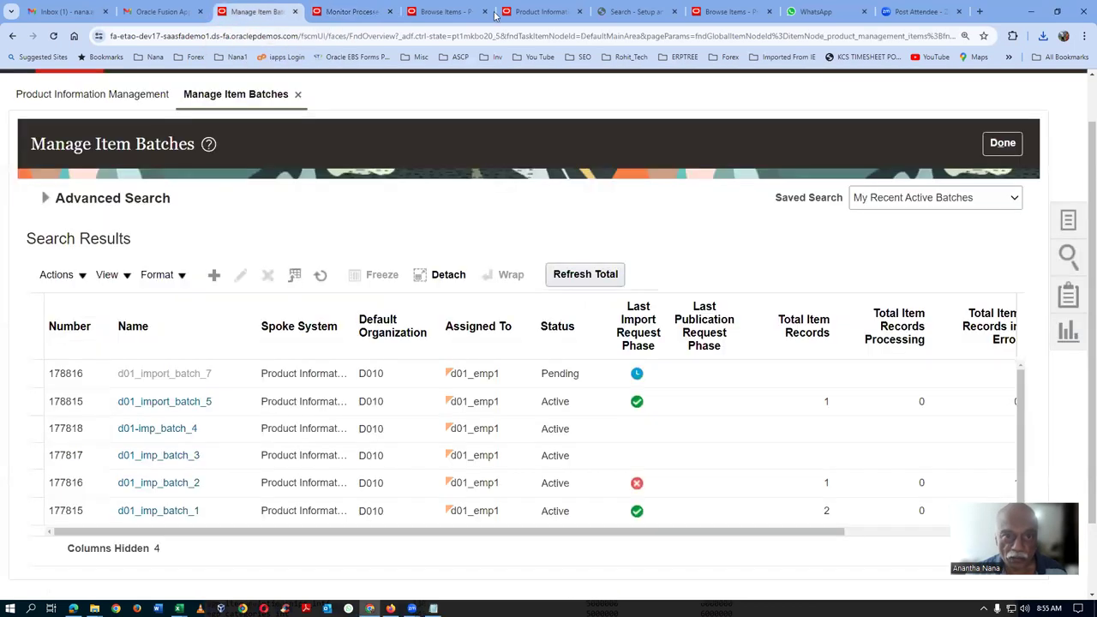
click(548, 12)
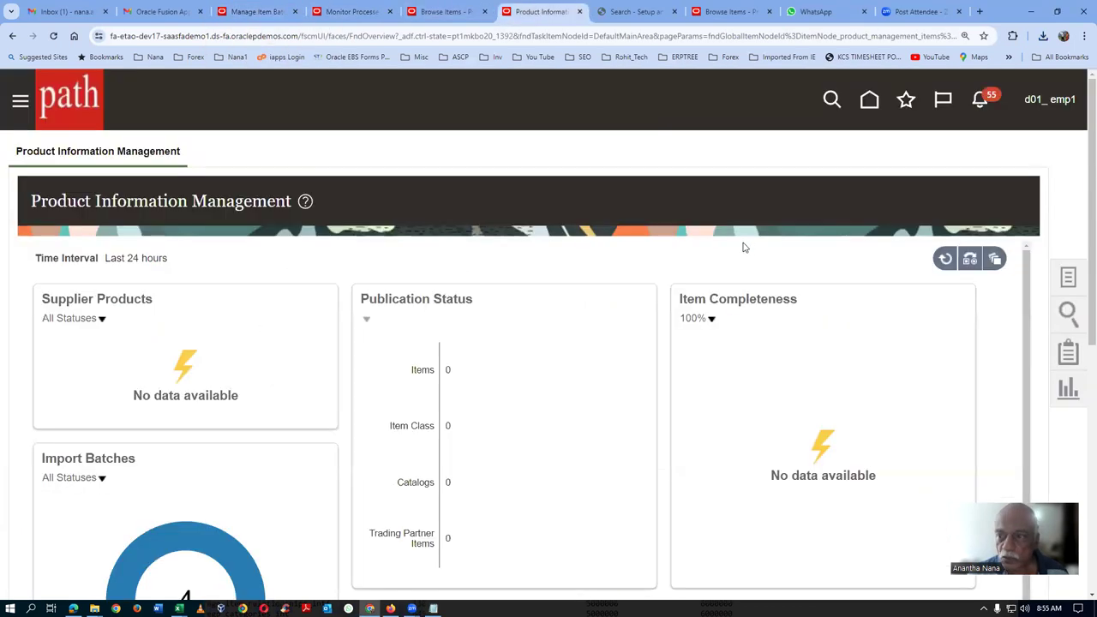
click(905, 107)
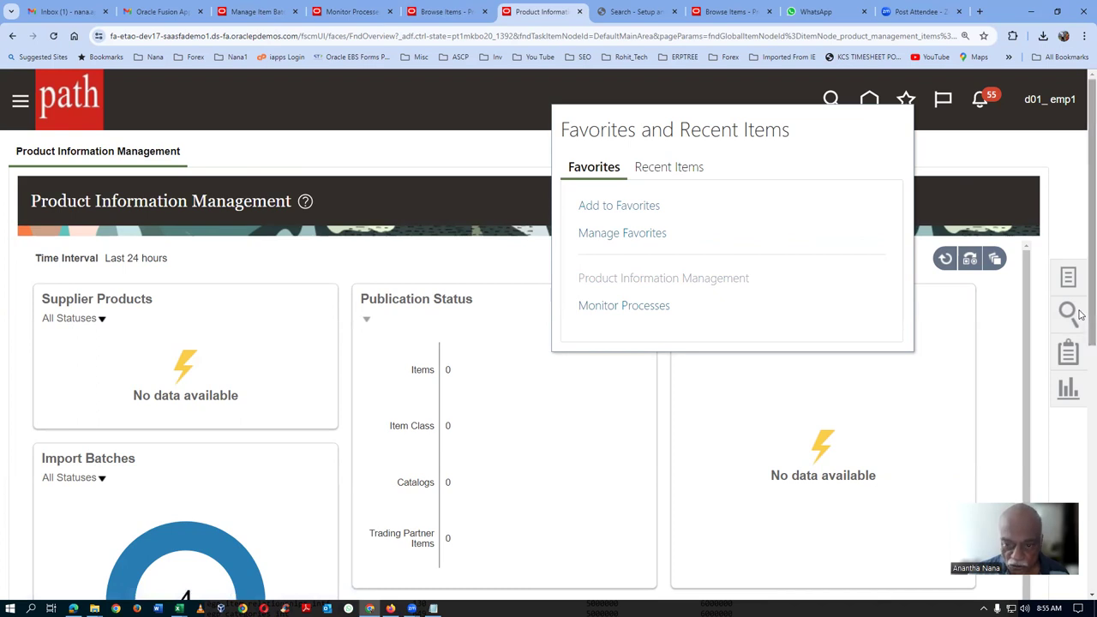
scroll(1079, 316, down, 3)
click(1066, 144)
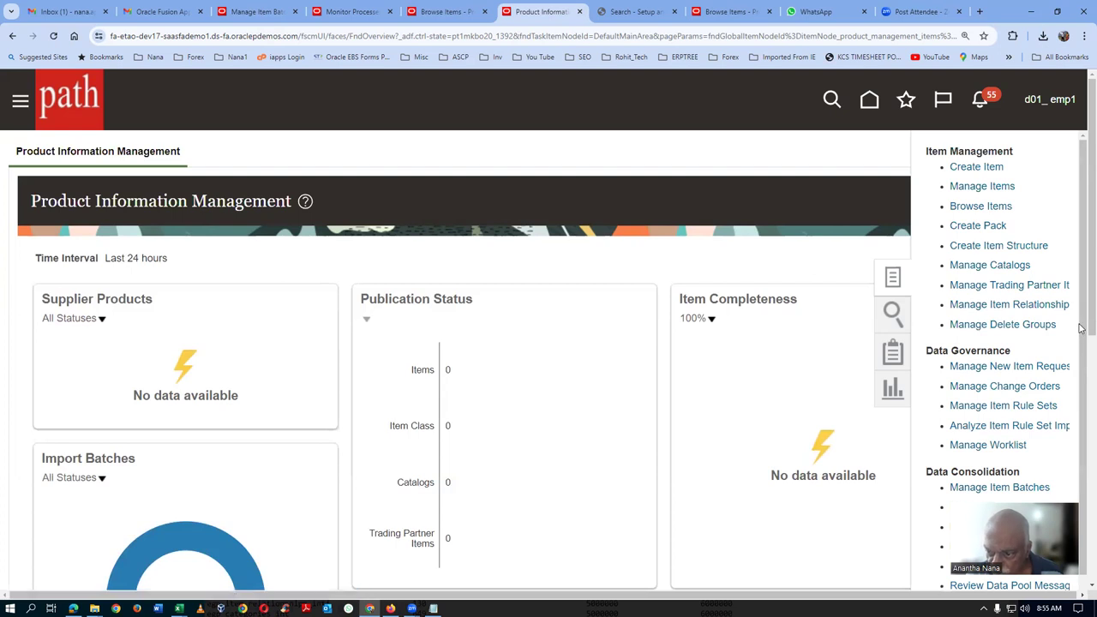
scroll(1081, 328, down, 2)
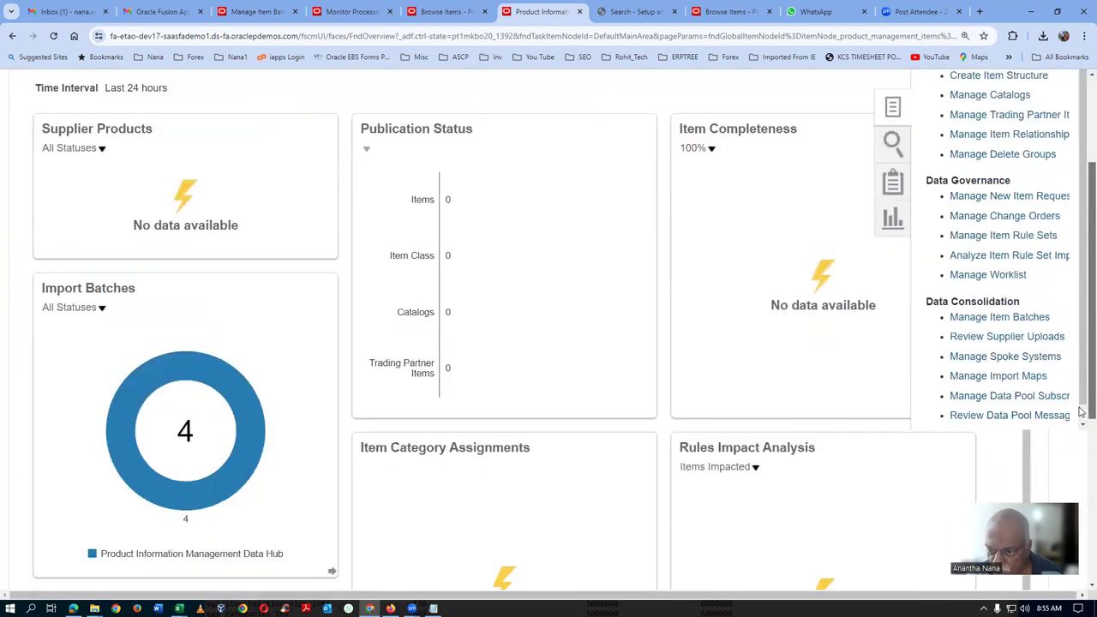
click(959, 375)
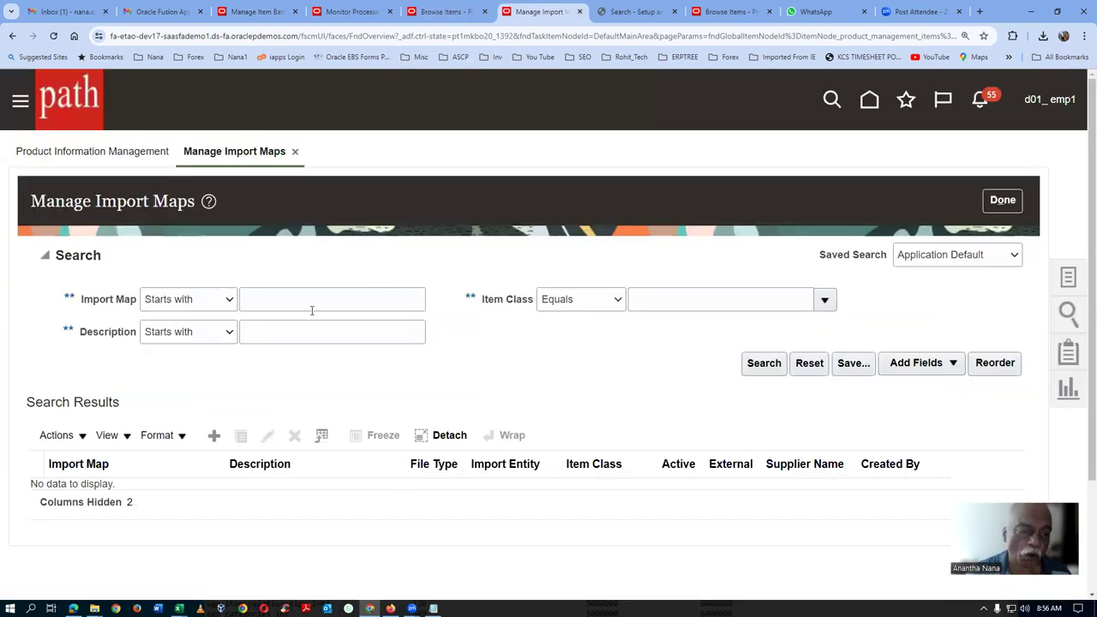
Search for import maps starting with d01 and open d01_import_map_7 for editing at its data map.
click(280, 307)
text(d01)
click(761, 363)
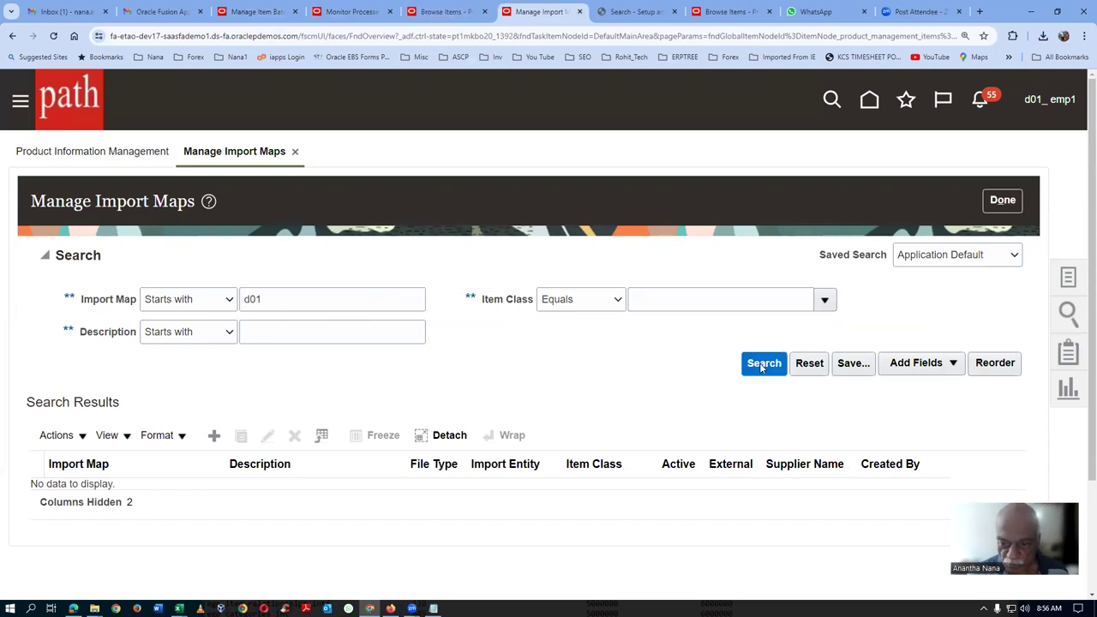
click(185, 415)
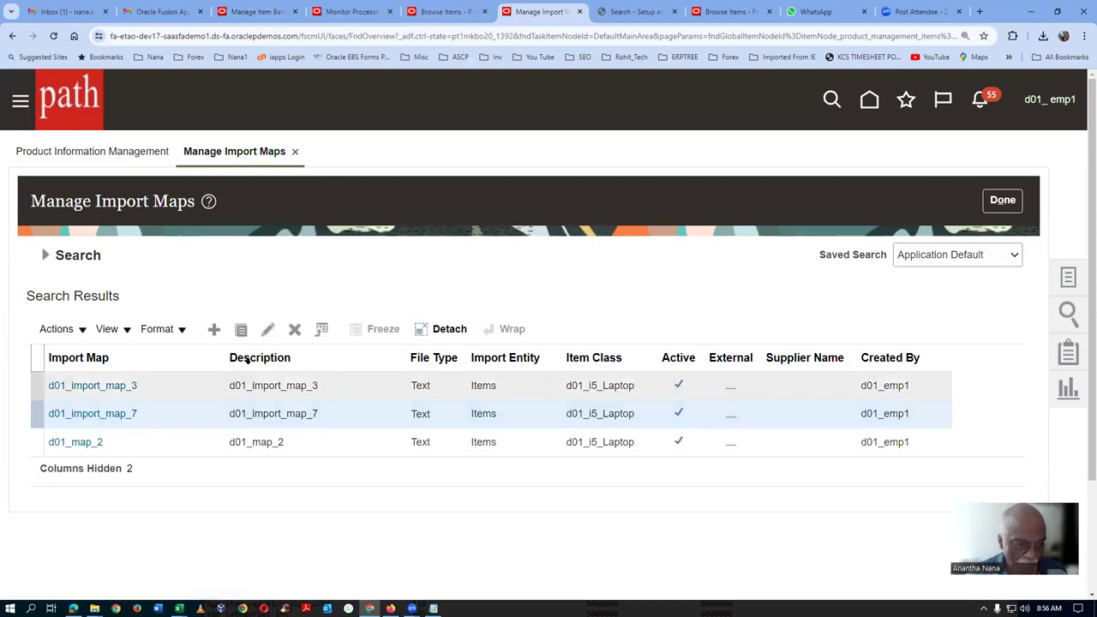
click(268, 330)
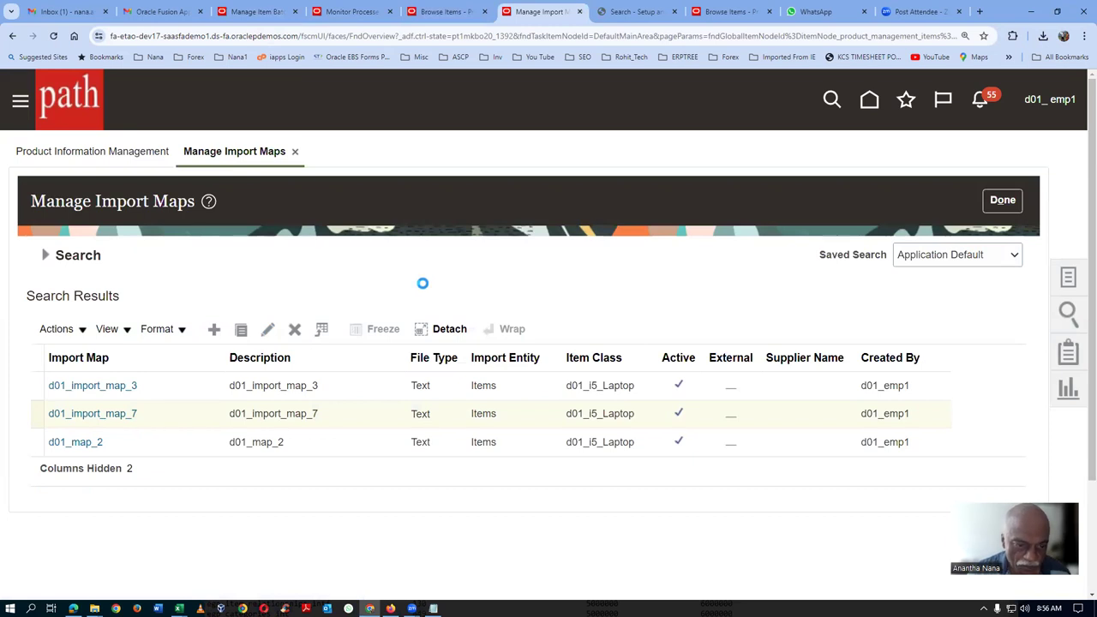
scroll(424, 284, down, 5)
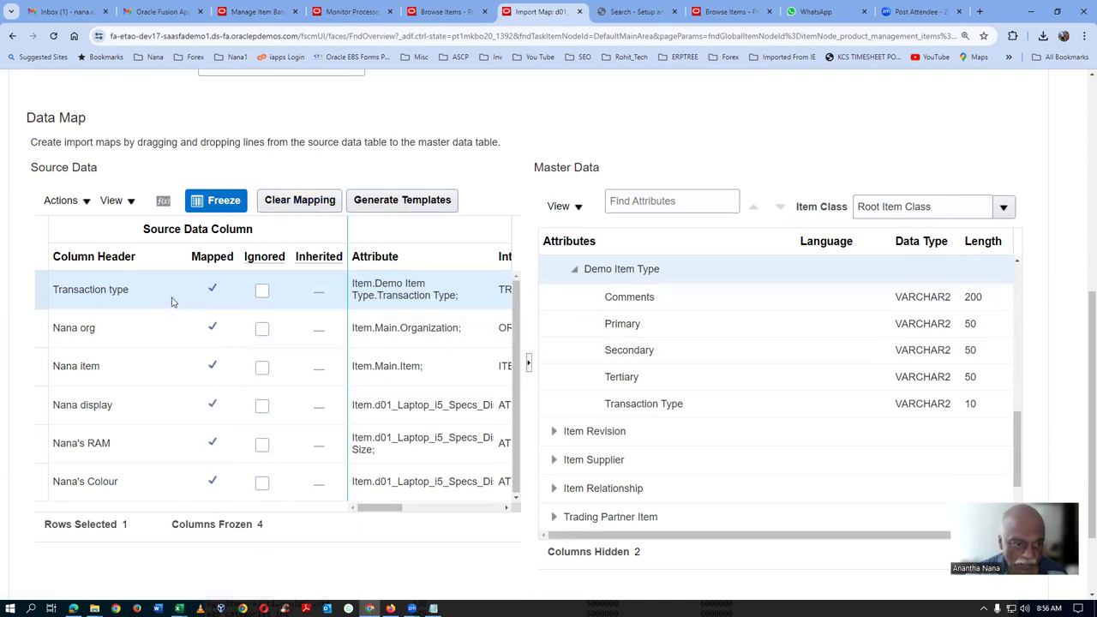
Clear the mapping of the Transaction type source column and collapse the Demo Item Type group in the master data attributes.
click(314, 203)
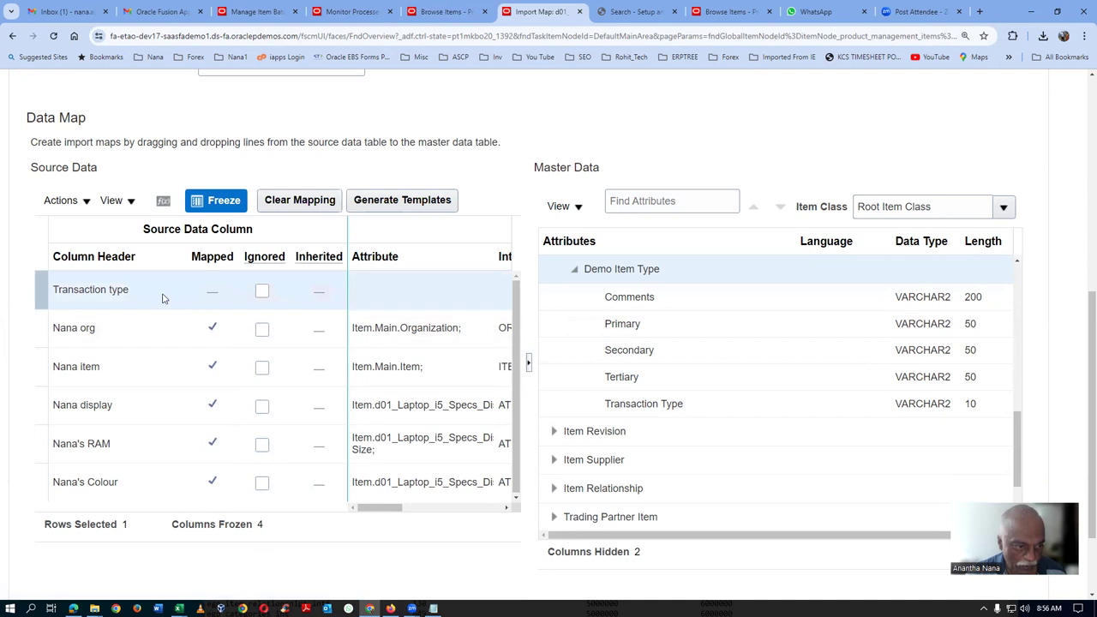
click(630, 200)
text(Transa)
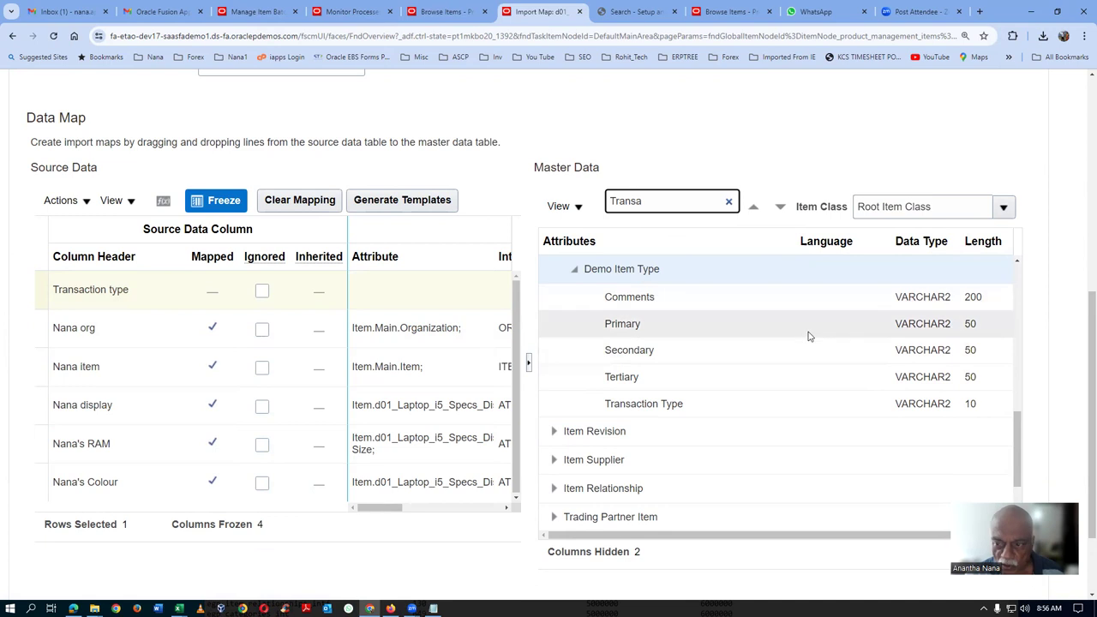
click(1017, 452)
drag(1017, 453, 972, 289)
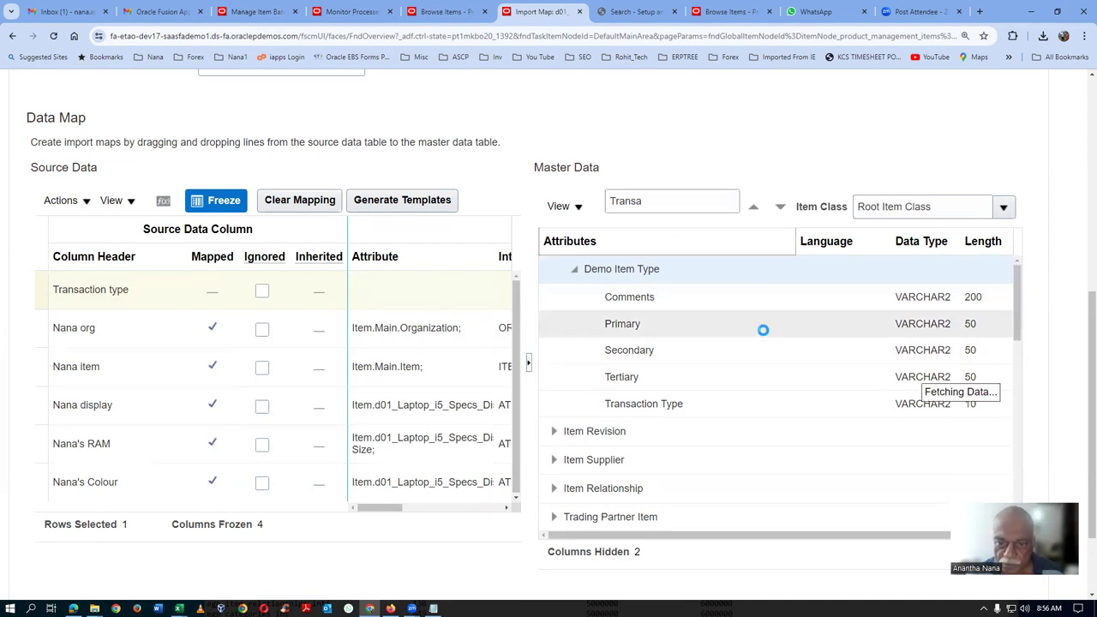
scroll(762, 340, down, 3)
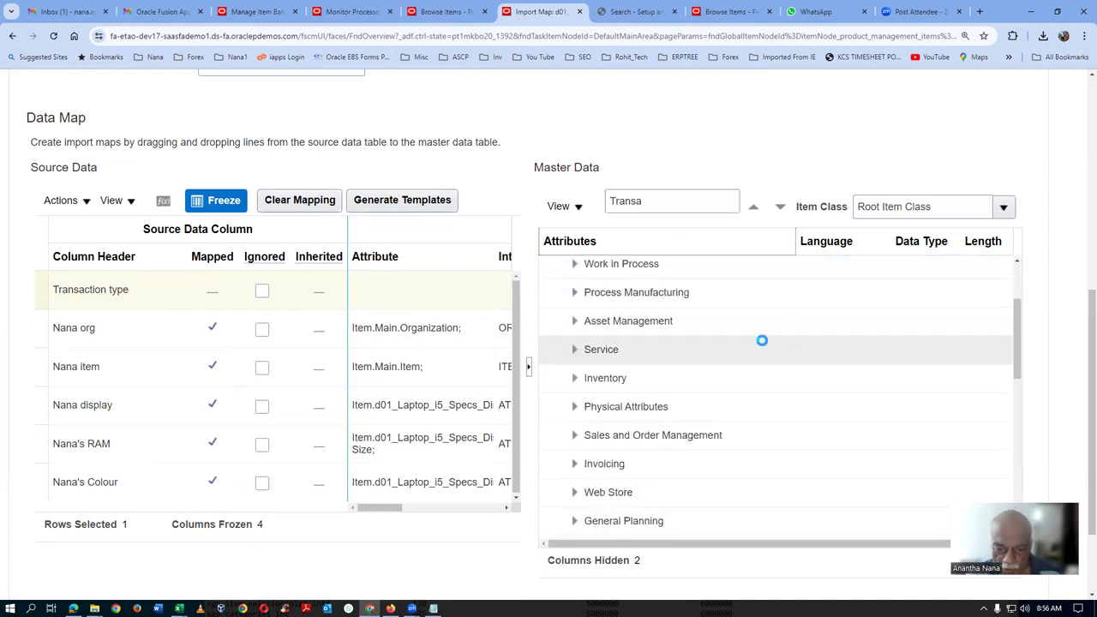
scroll(762, 340, down, 5)
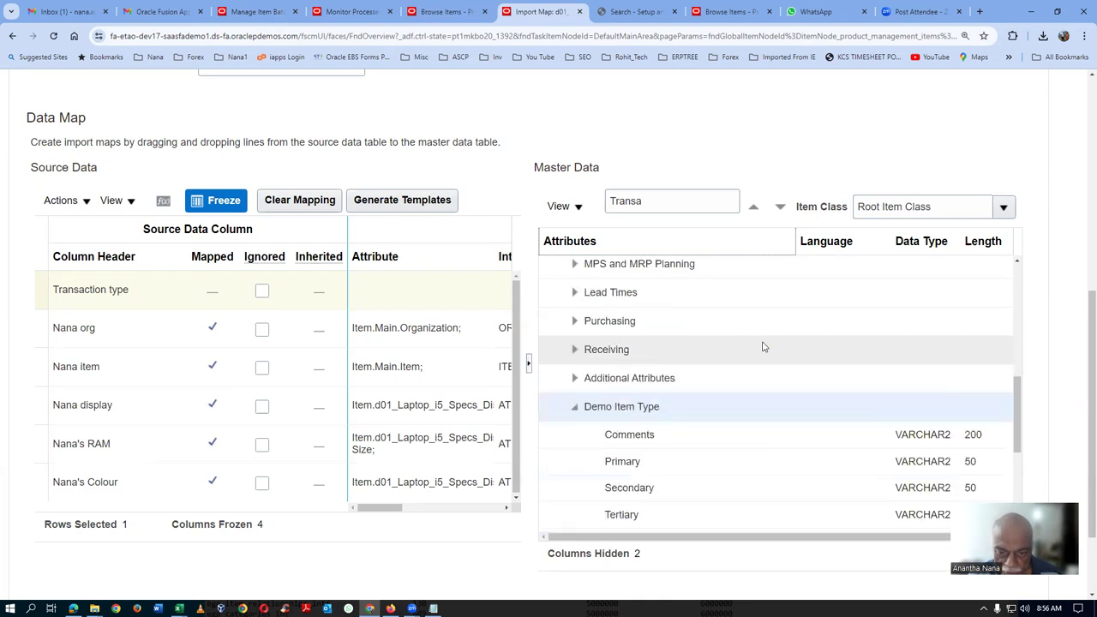
click(575, 406)
scroll(703, 429, down, 5)
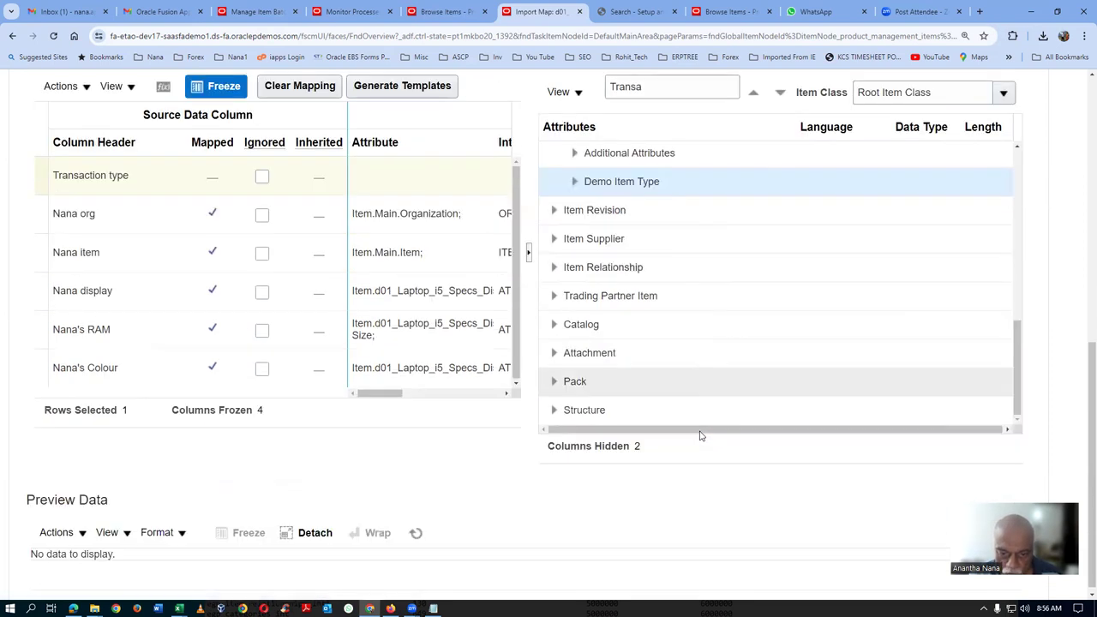
drag(1022, 399, 1036, 202)
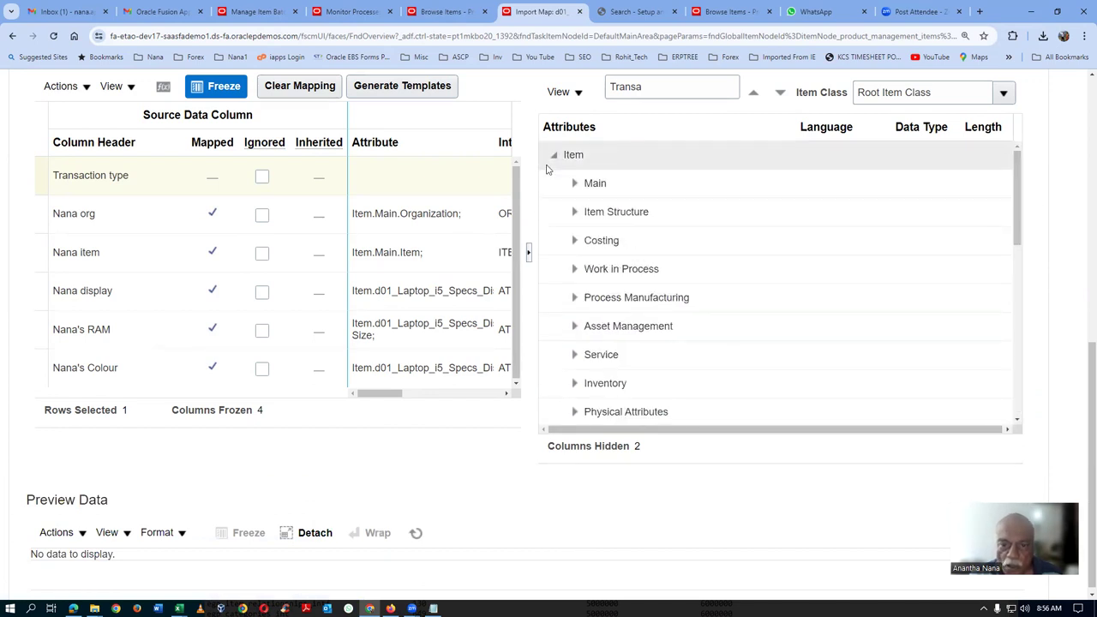
Map the Transaction type source column to the Transaction Type attribute in the Item's Main group.
click(569, 187)
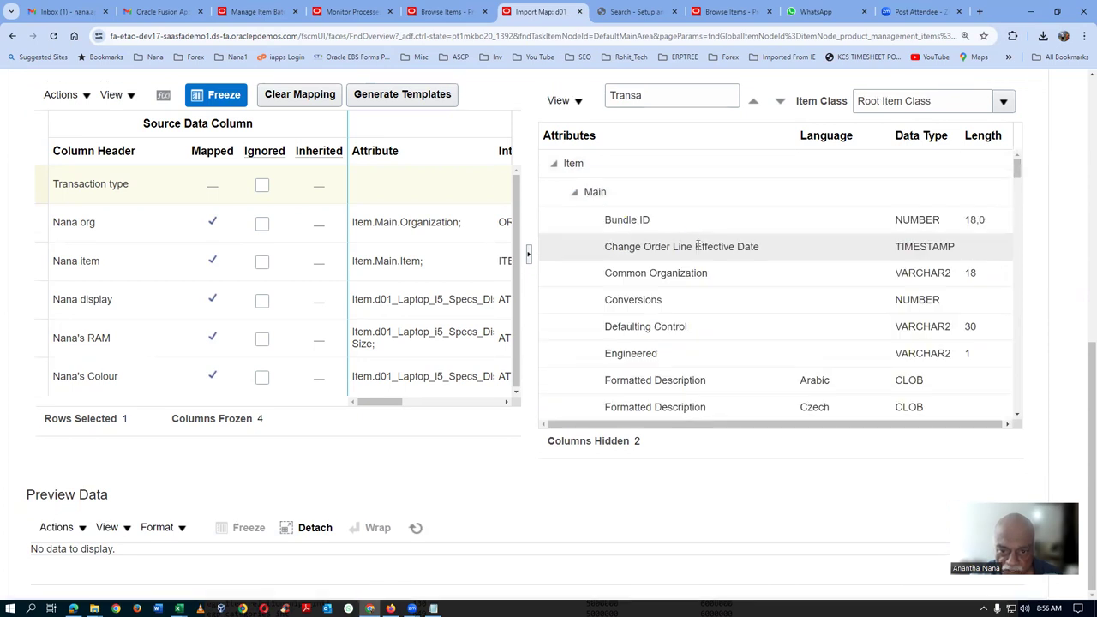
scroll(712, 309, down, 10)
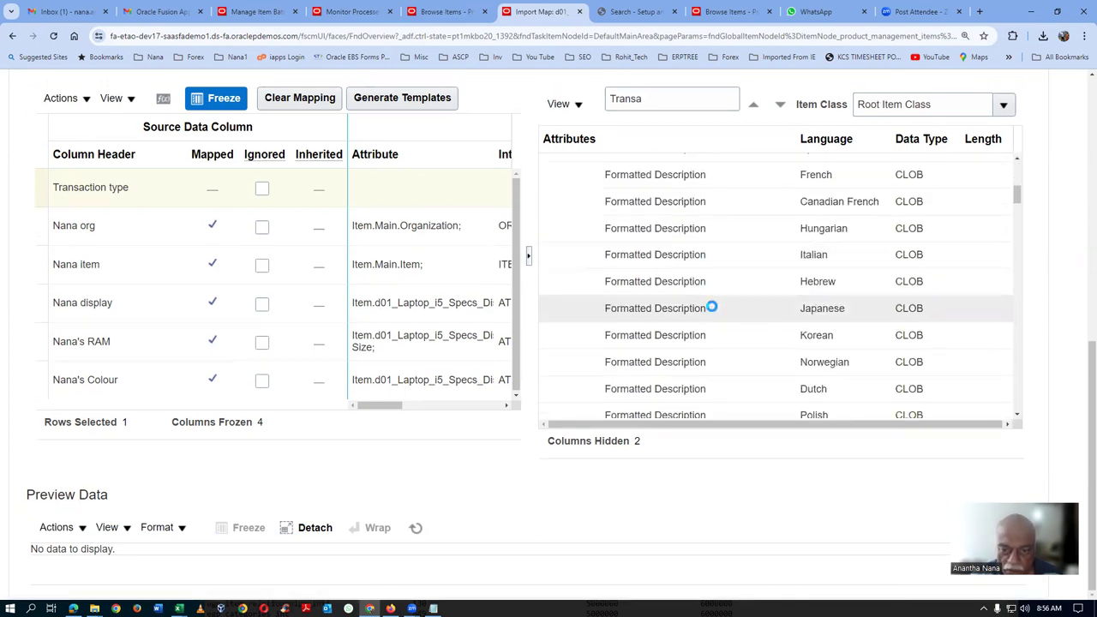
scroll(712, 311, down, 5)
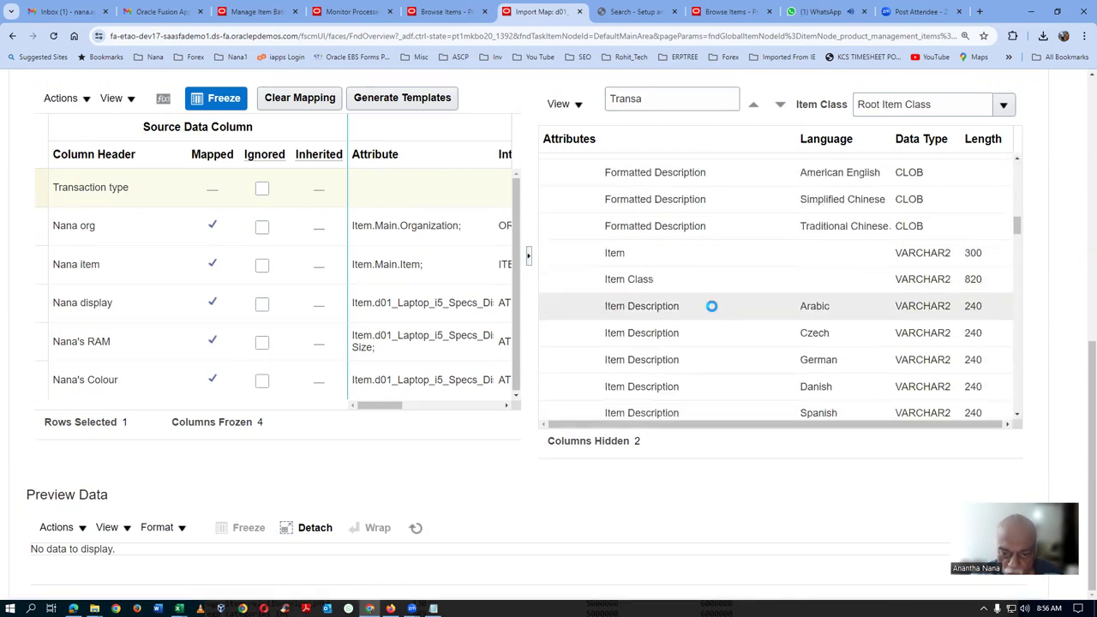
scroll(712, 311, down, 8)
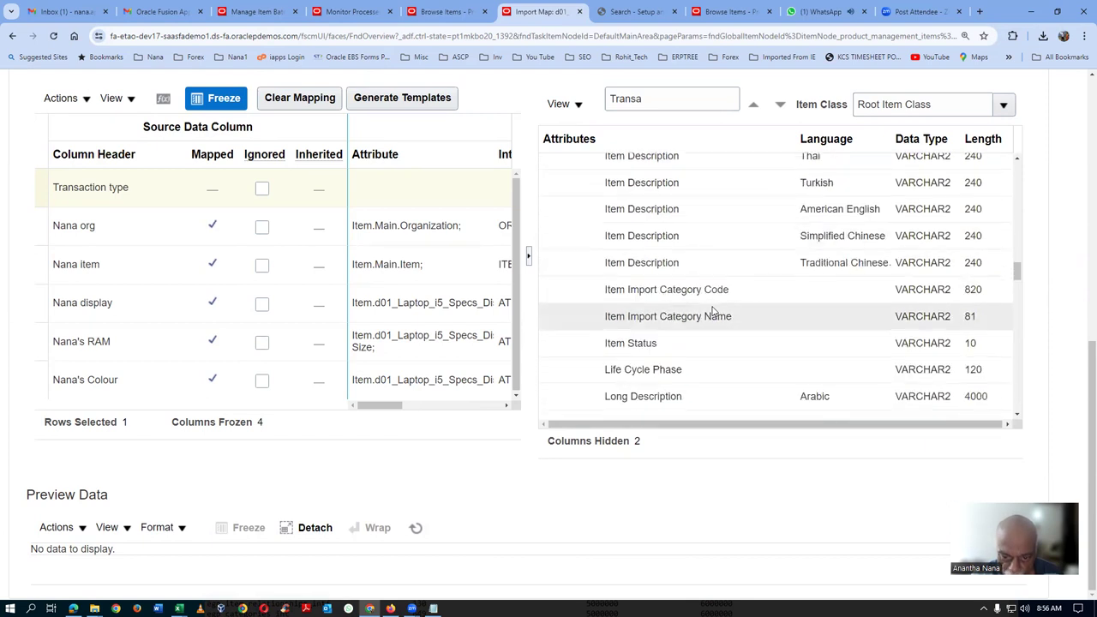
scroll(712, 308, down, 8)
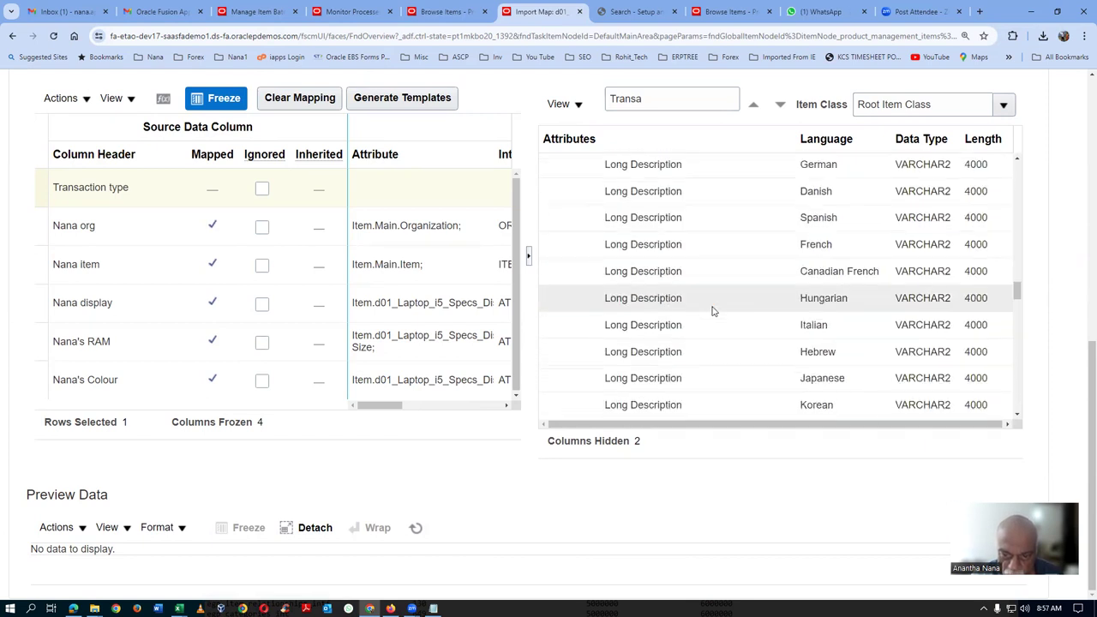
scroll(712, 311, down, 8)
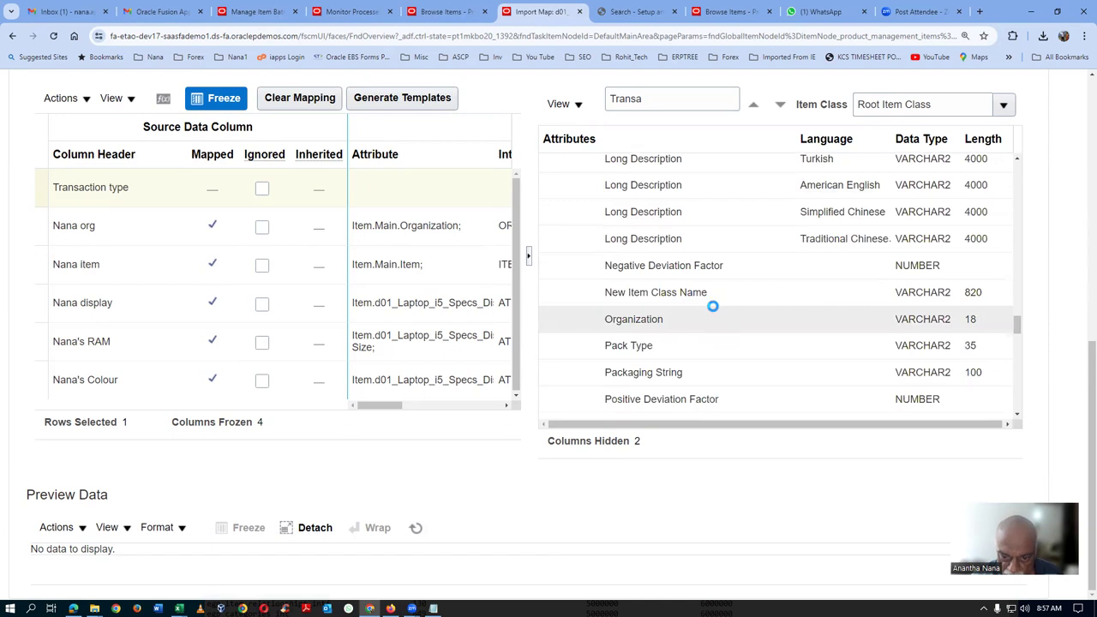
scroll(713, 306, down, 2)
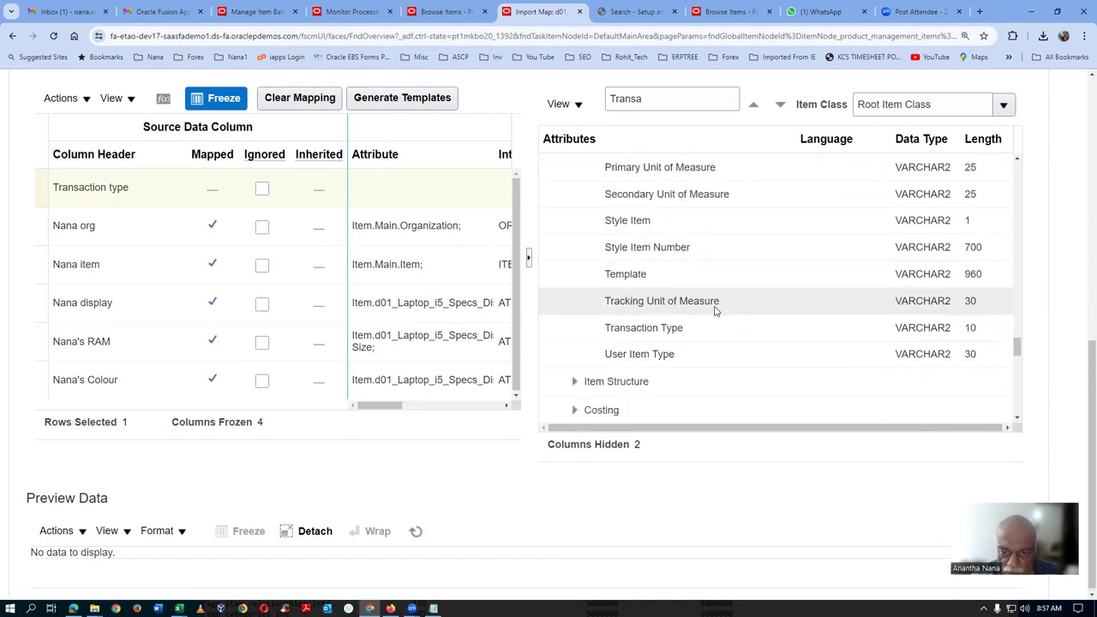
click(708, 329)
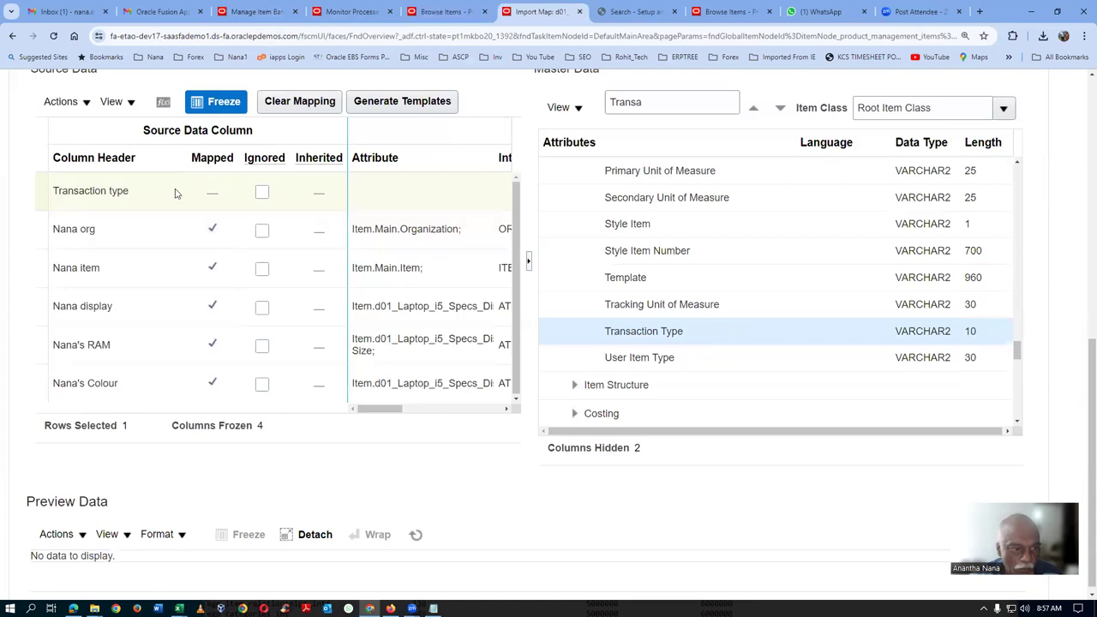
click(149, 196)
drag(617, 331, 578, 329)
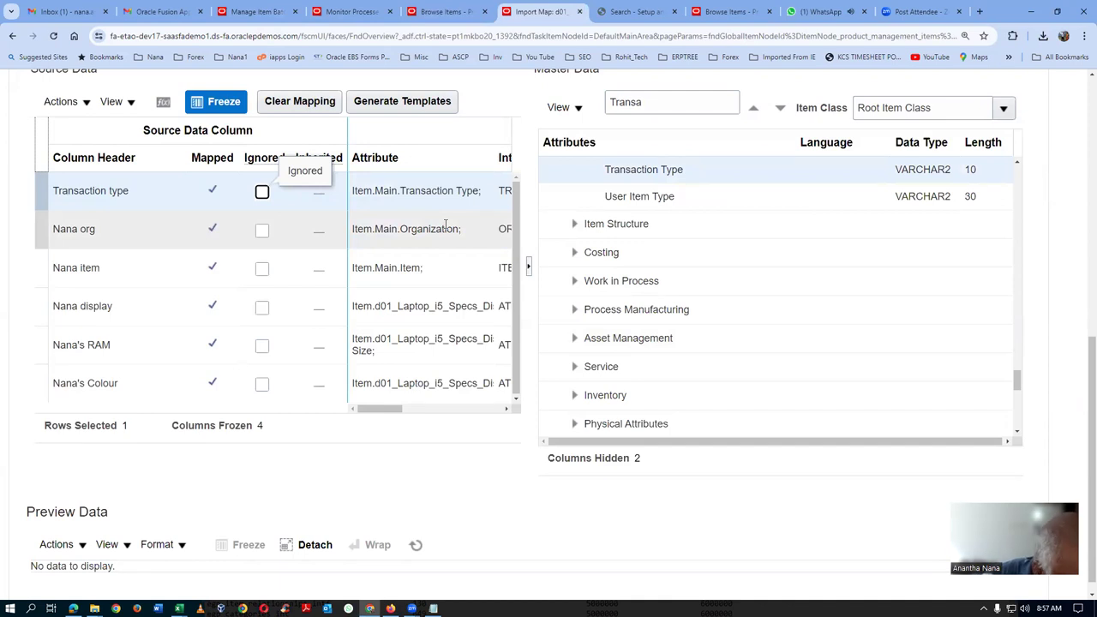
Save and close import map d01_import_map_7, and return to the Product Information Management overview.
scroll(801, 184, up, 3)
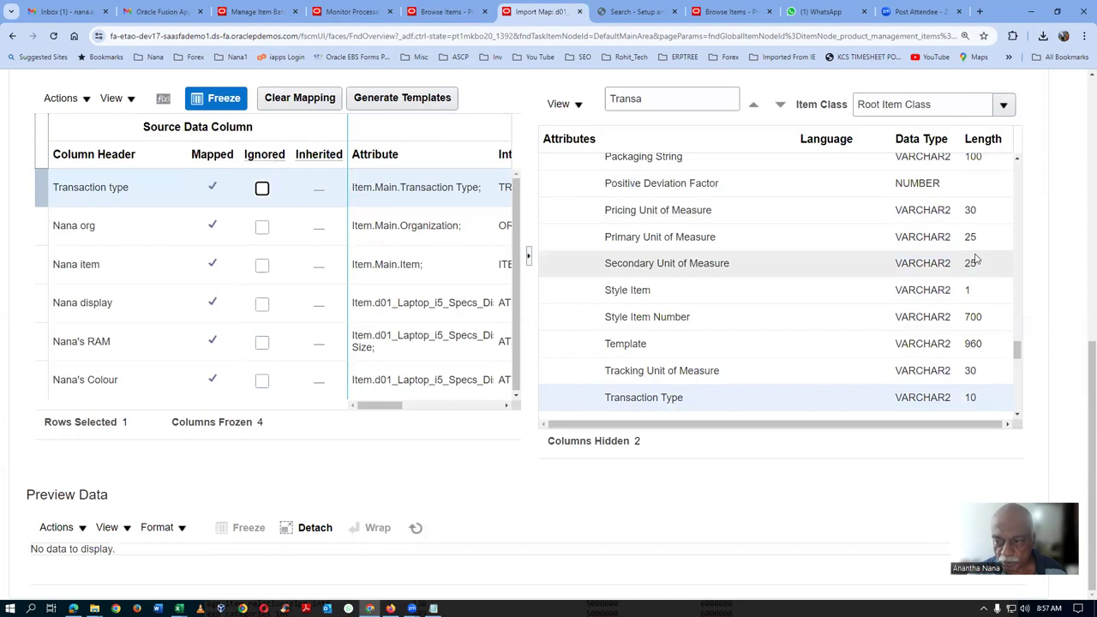
drag(1081, 385, 1081, 151)
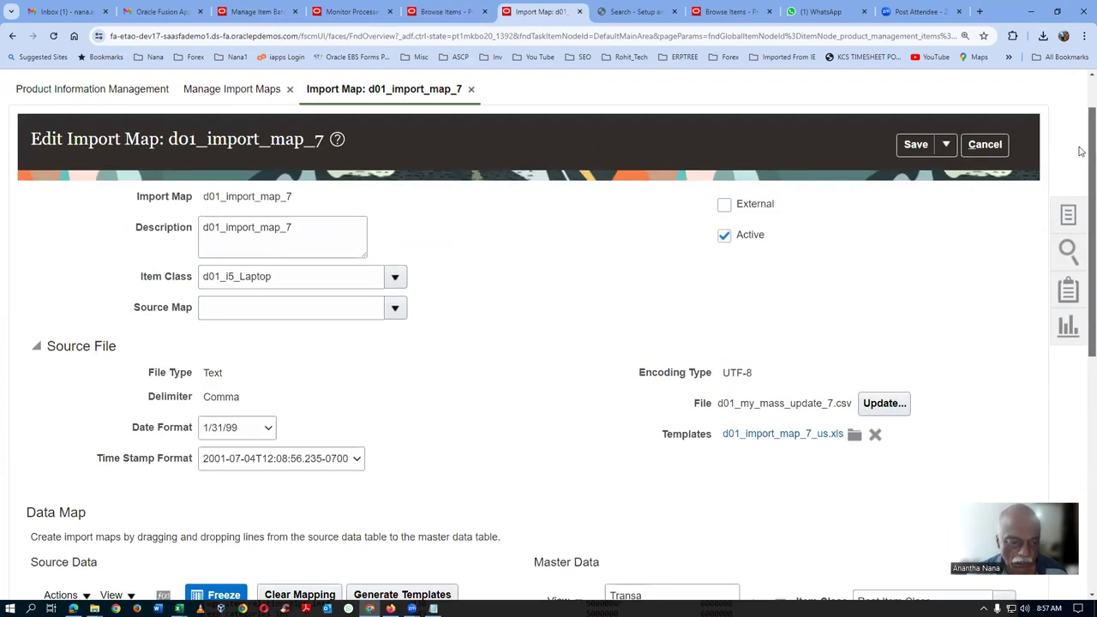
click(946, 144)
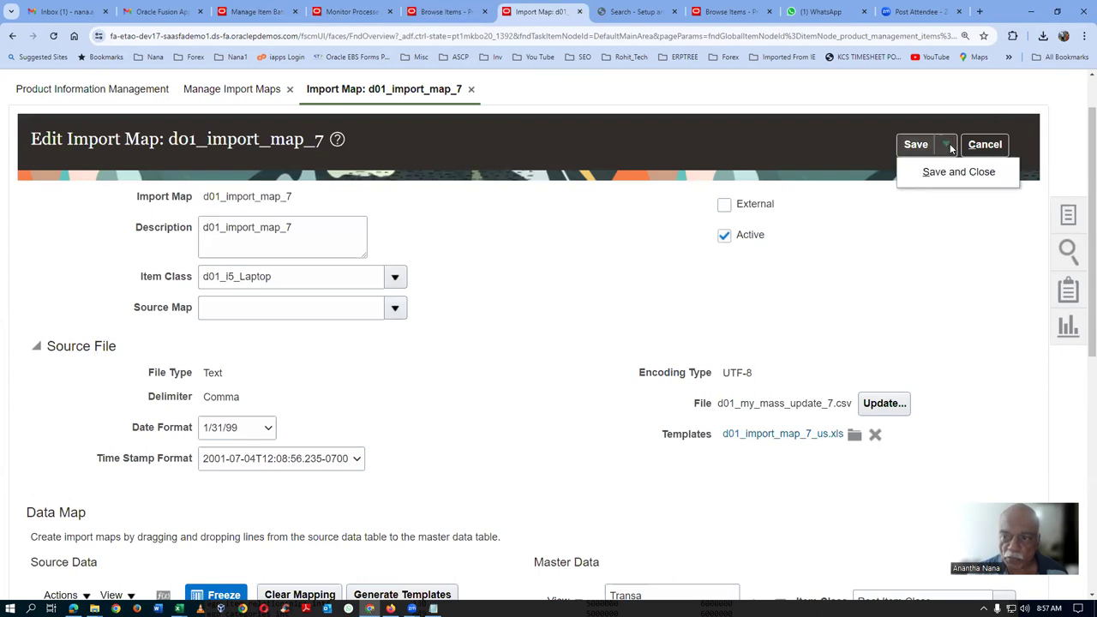
click(944, 174)
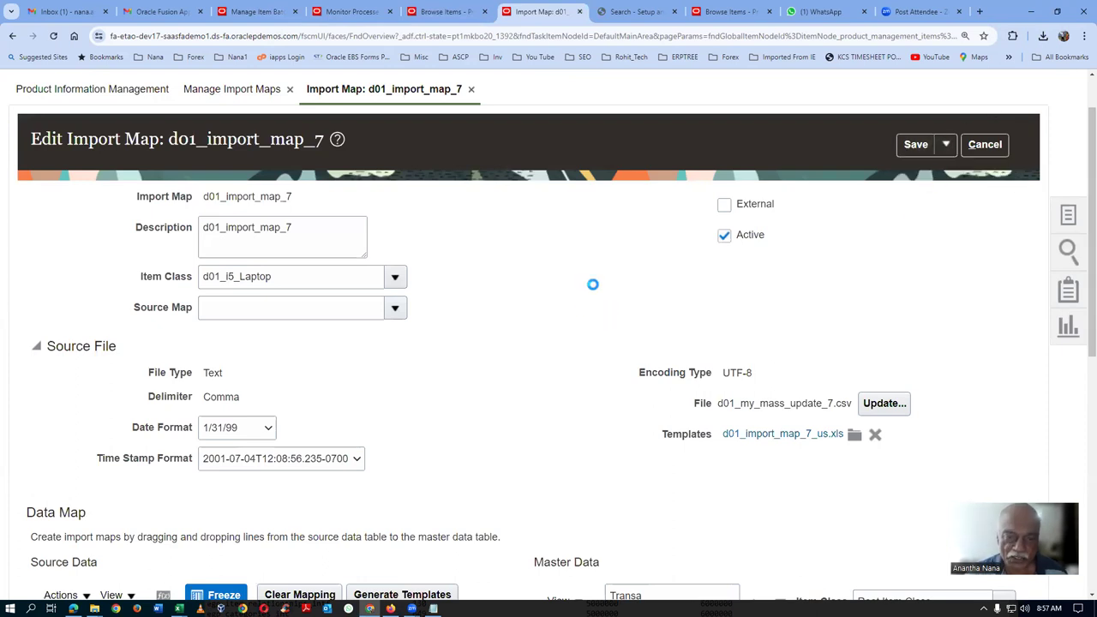
click(1003, 199)
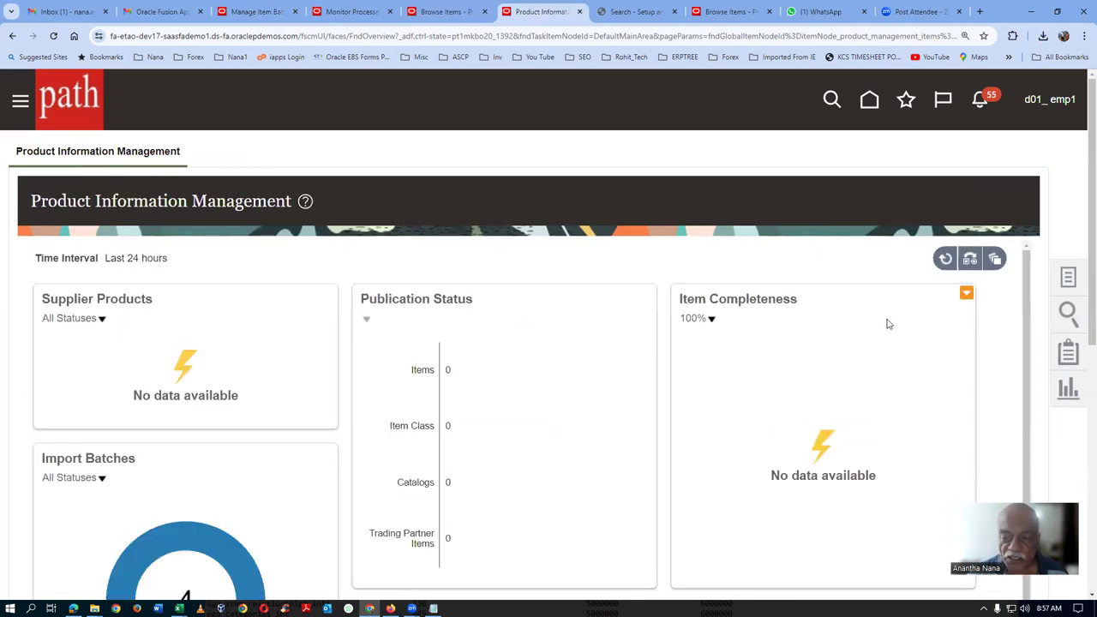
Create an item batch named d01_import_batch_8 with D010 as its default organization, saving it and proceeding to add items.
click(1069, 280)
scroll(1081, 383, down, 2)
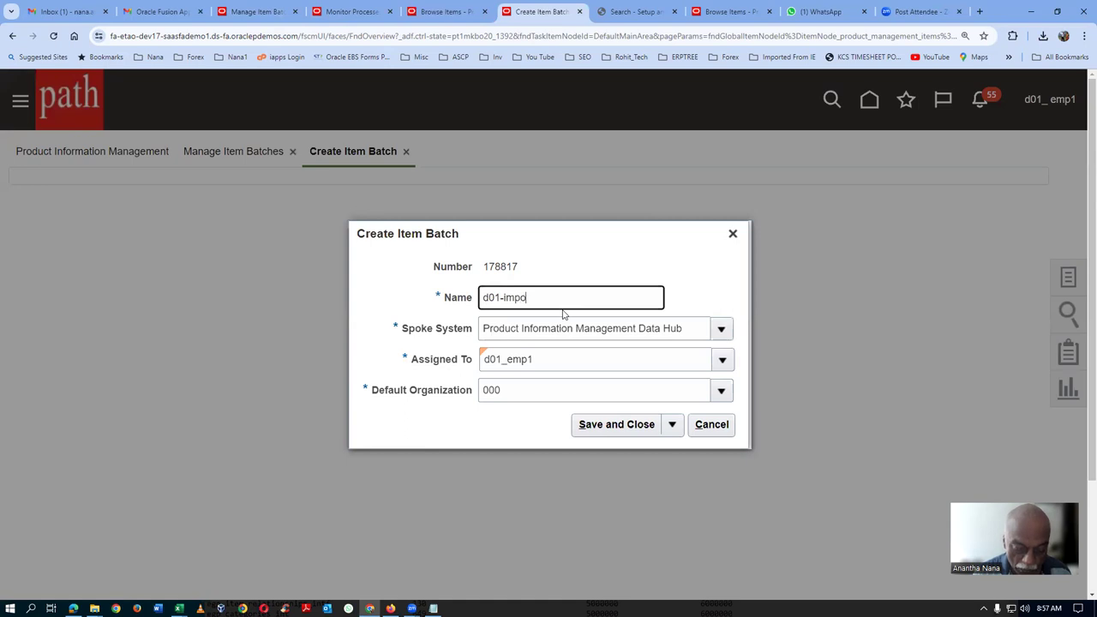
text(ap)
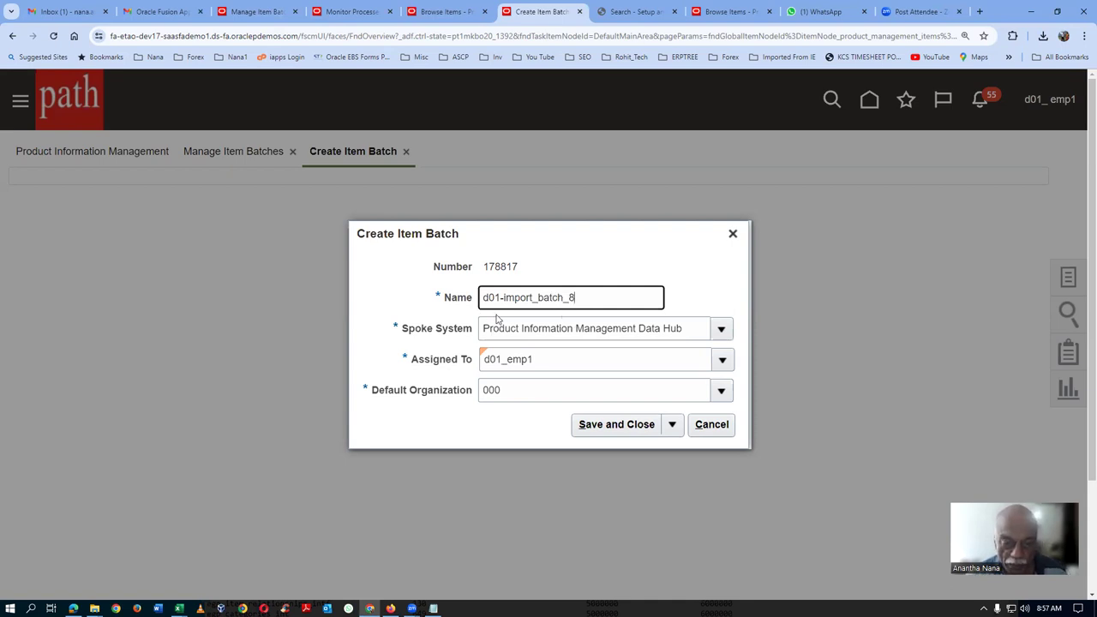
key(BackSpace)
text(_)
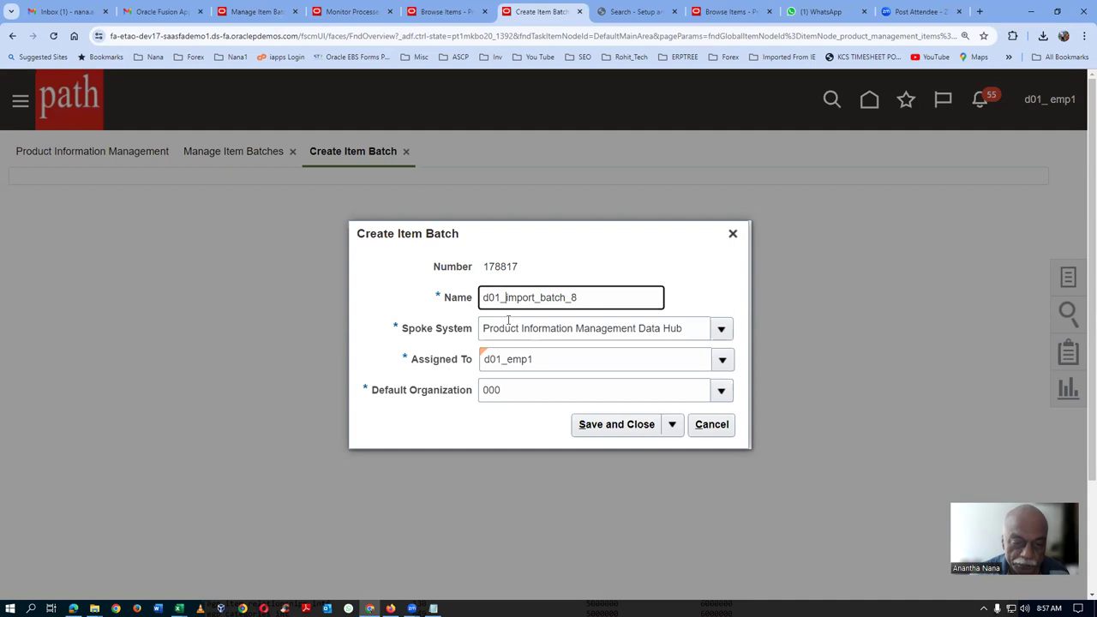
click(520, 395)
text(D01)
click(522, 418)
click(667, 427)
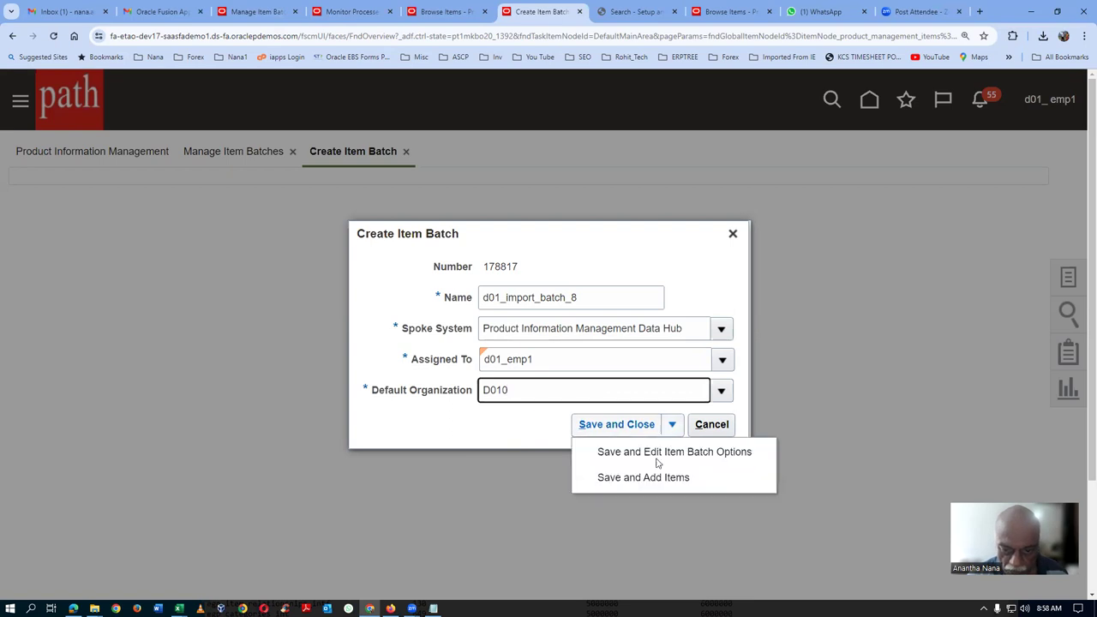
click(656, 478)
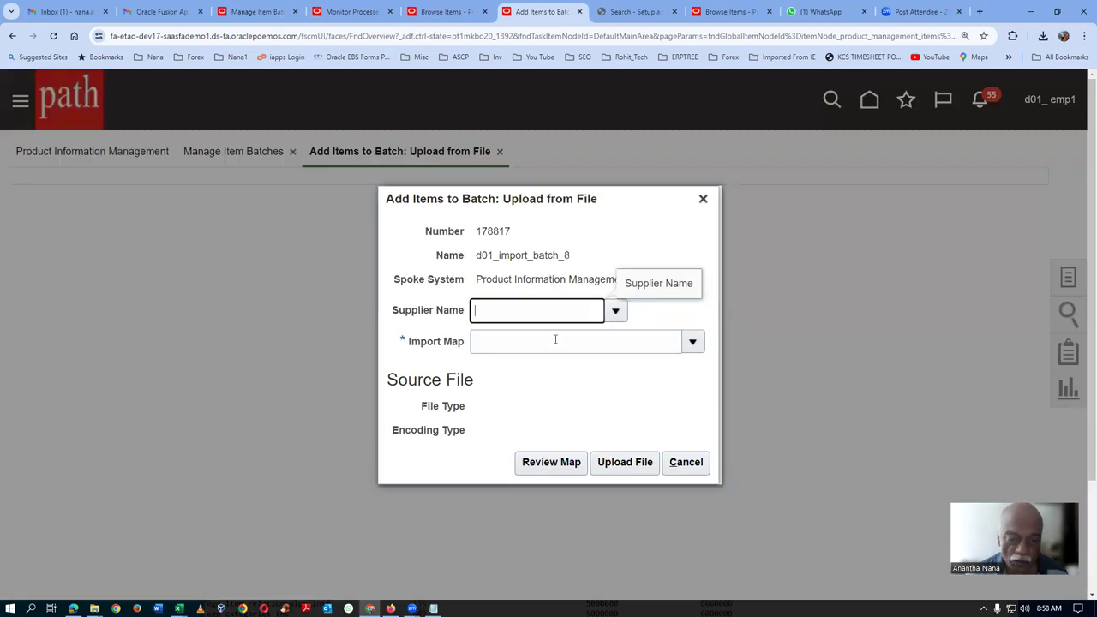
Search for import maps starting with d01 and assign d01_import_map_7 to the batch upload.
click(548, 342)
text(d01)
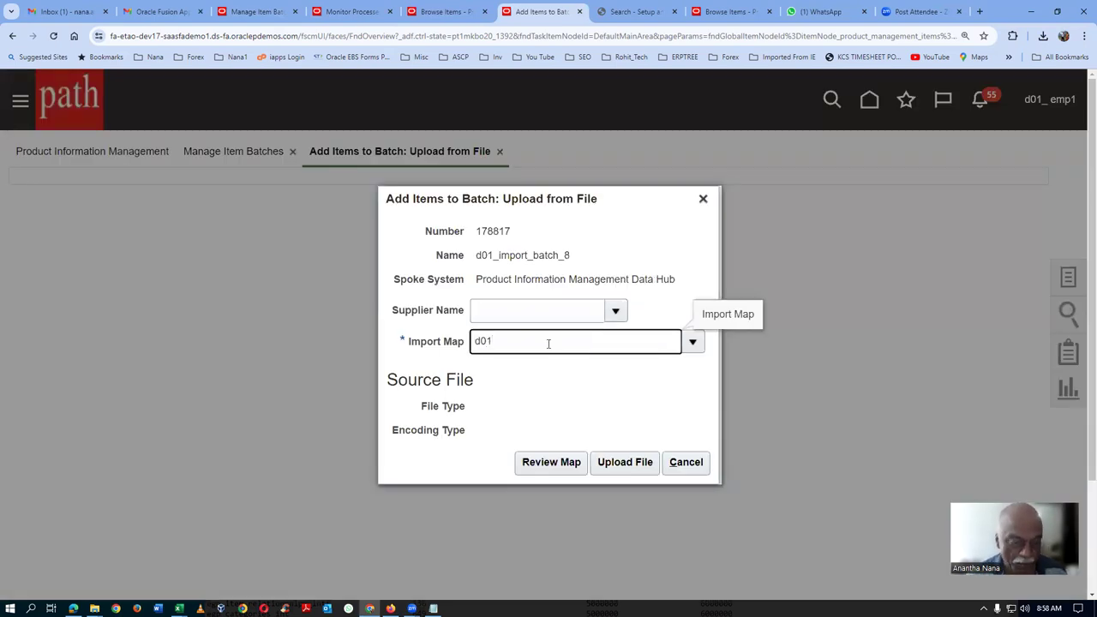
key(Tab)
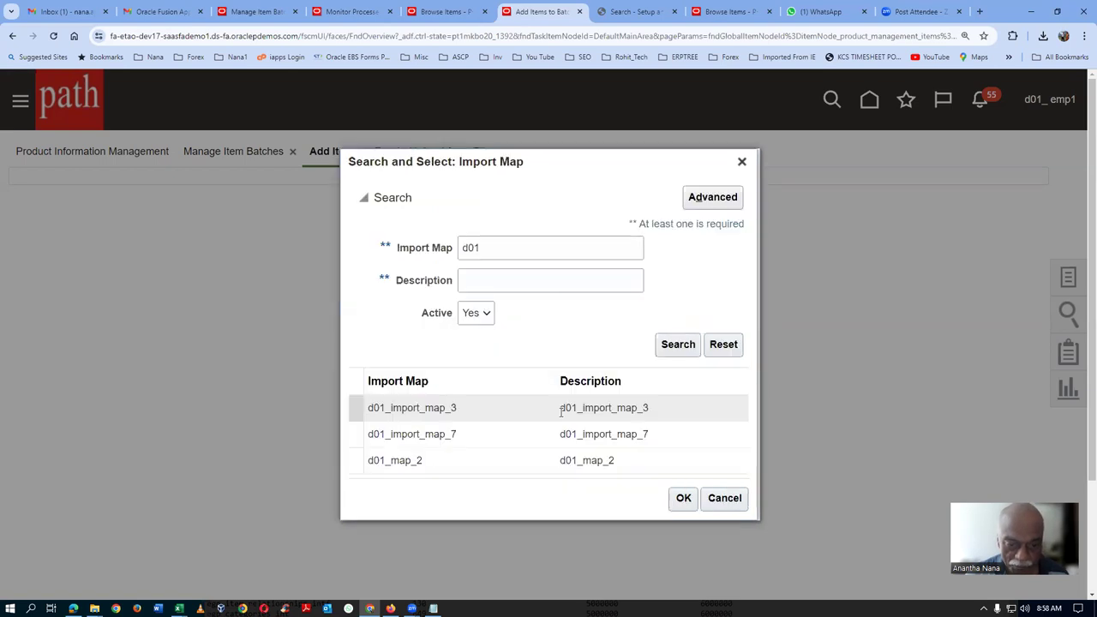
click(474, 439)
click(683, 498)
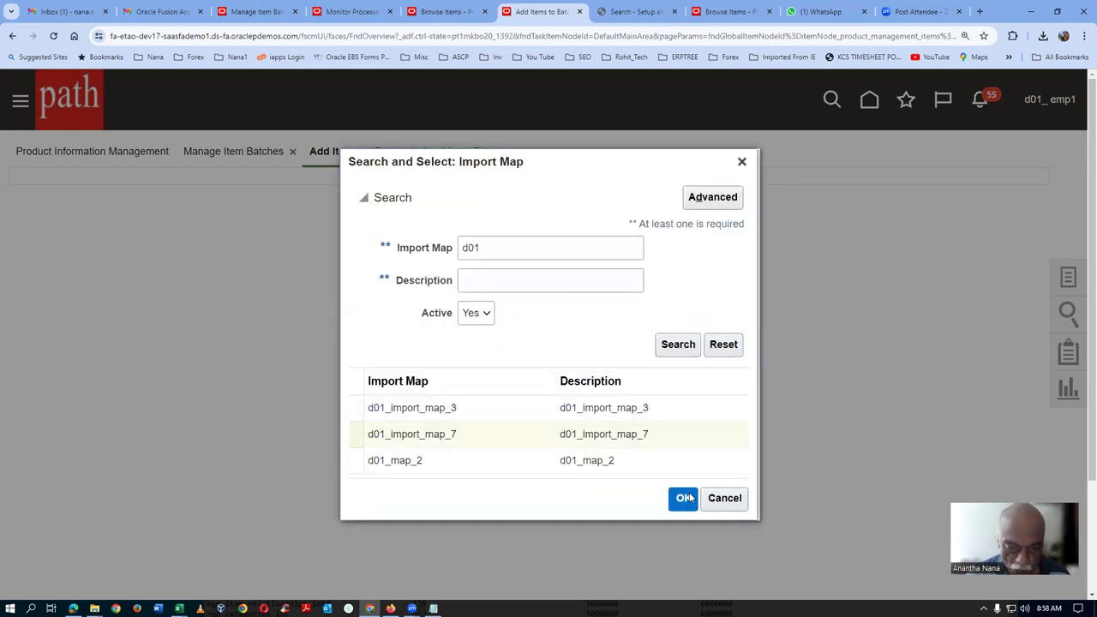
Choose d01_my_mass_update_7.csv as the source file and upload it to the batch.
click(505, 433)
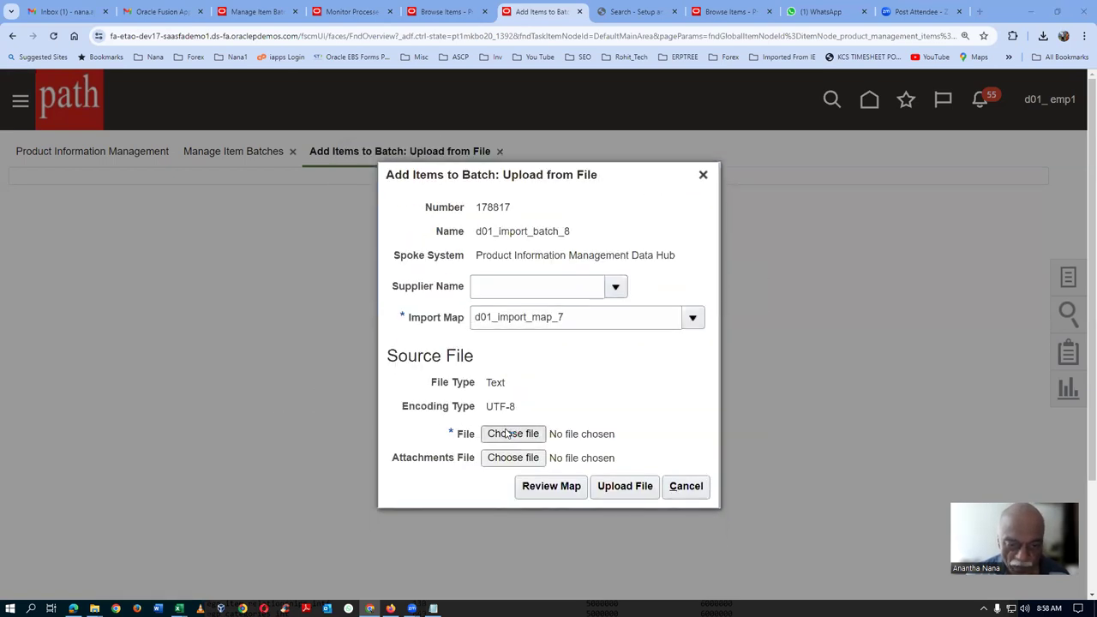
click(709, 252)
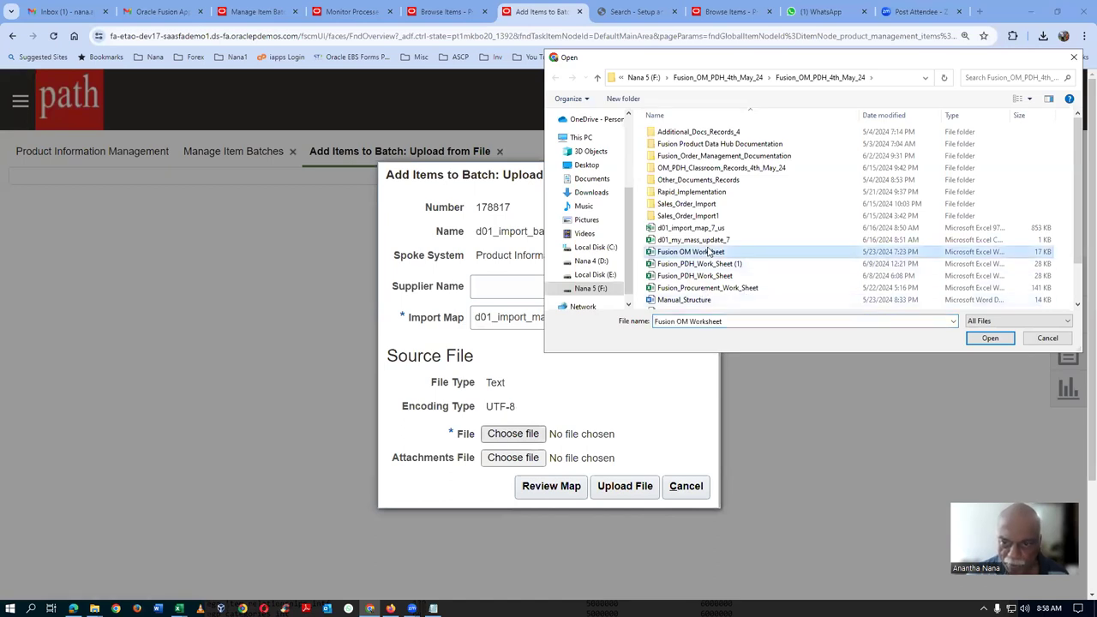
click(695, 240)
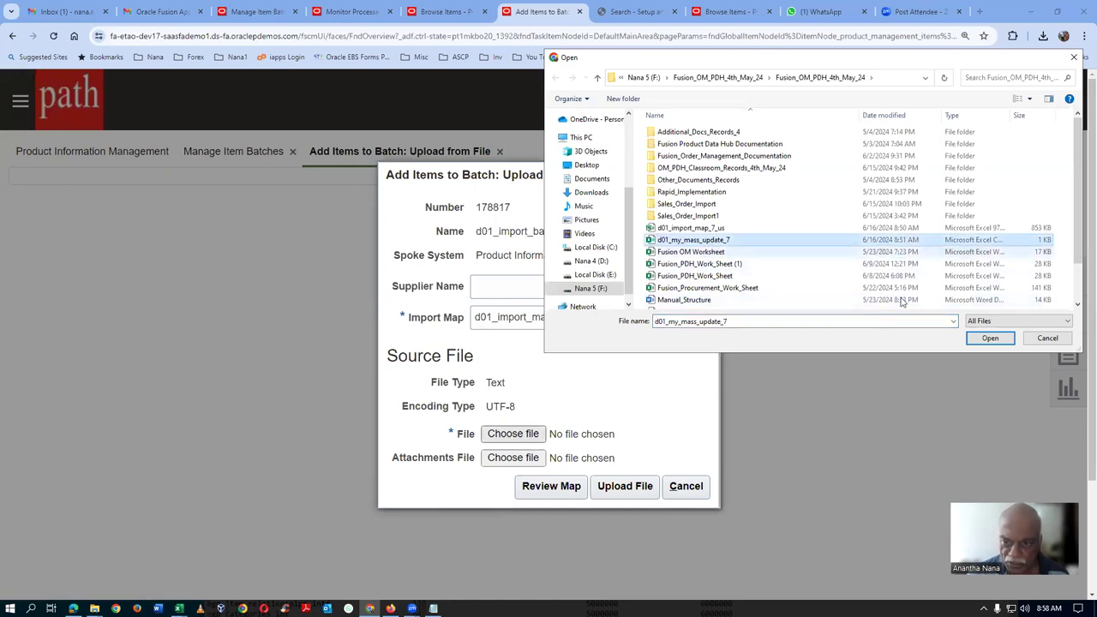
click(994, 340)
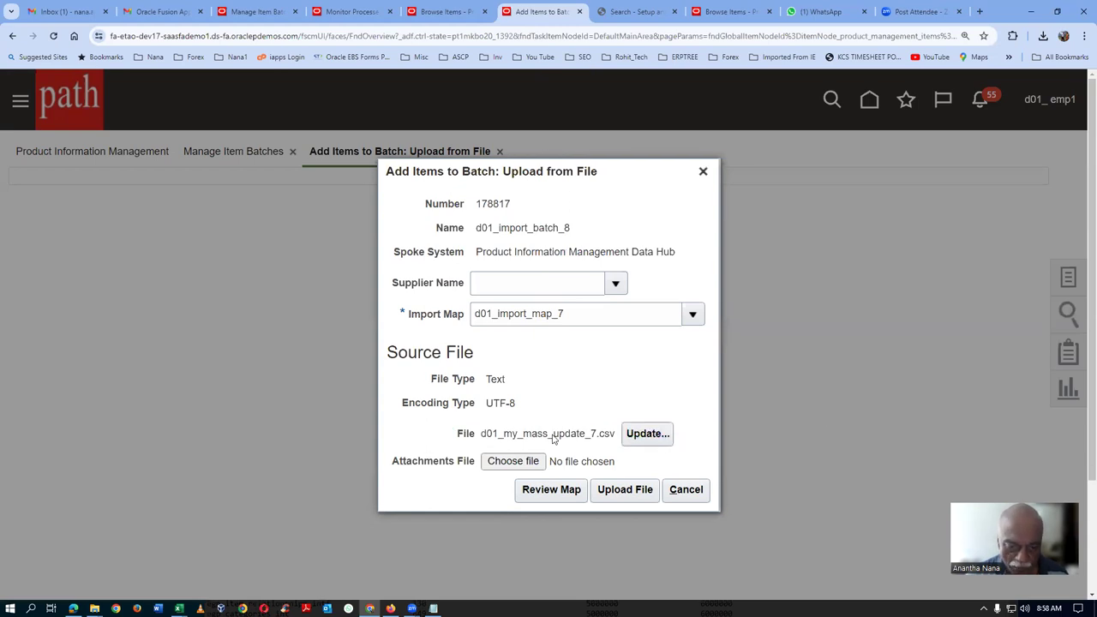
click(634, 492)
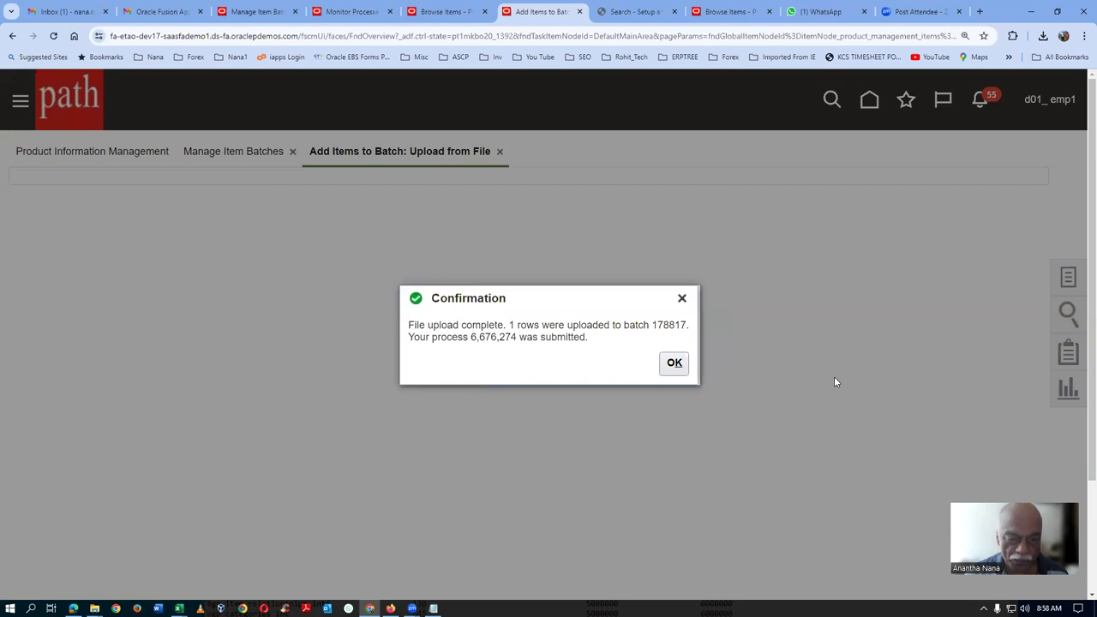
click(674, 363)
Refresh the scheduled processes list and search it for processes submitted by d01.
click(326, 8)
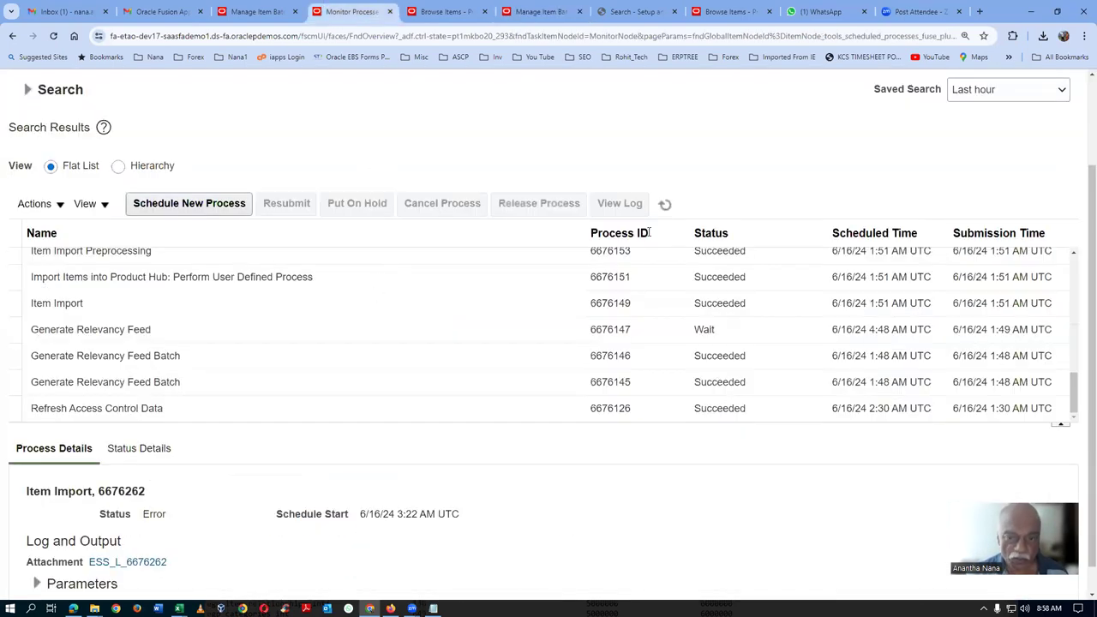
click(664, 206)
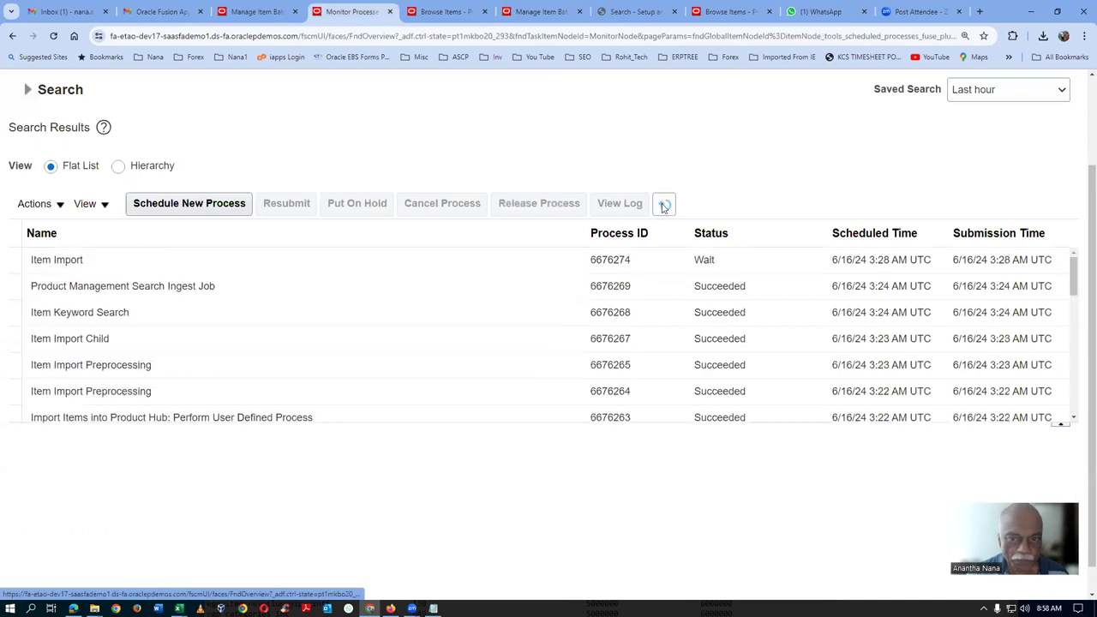
click(35, 93)
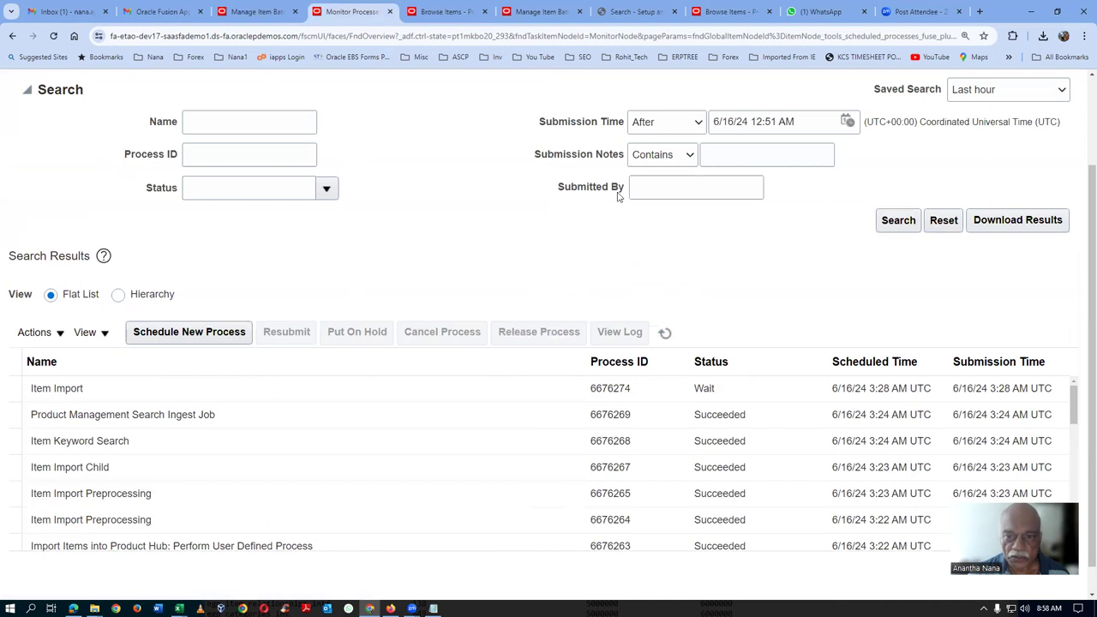
click(656, 195)
text(d01)
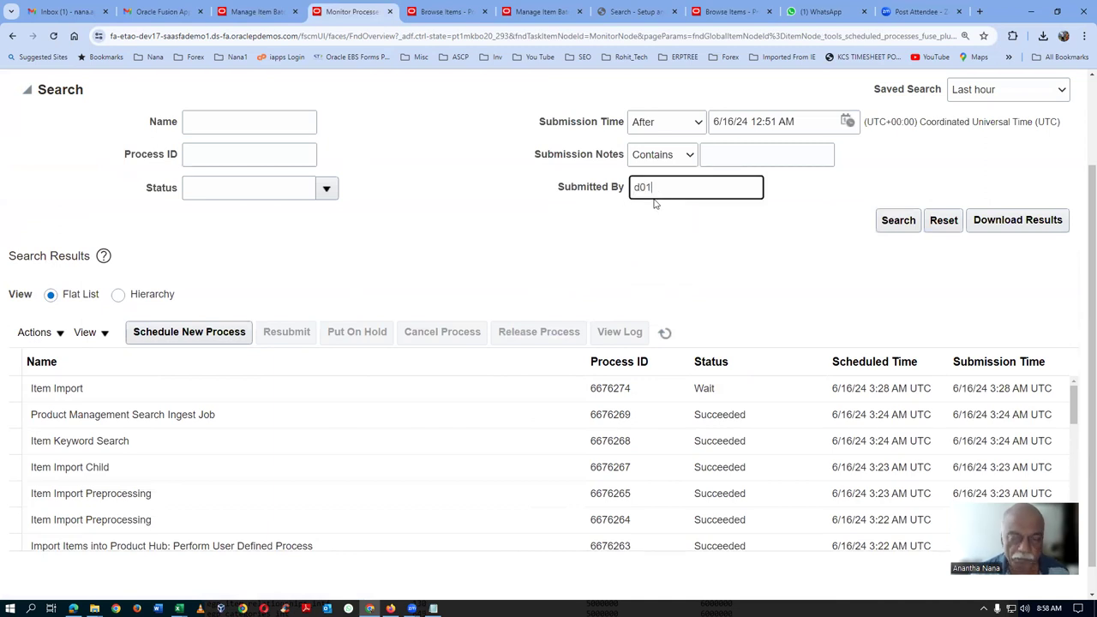
click(897, 221)
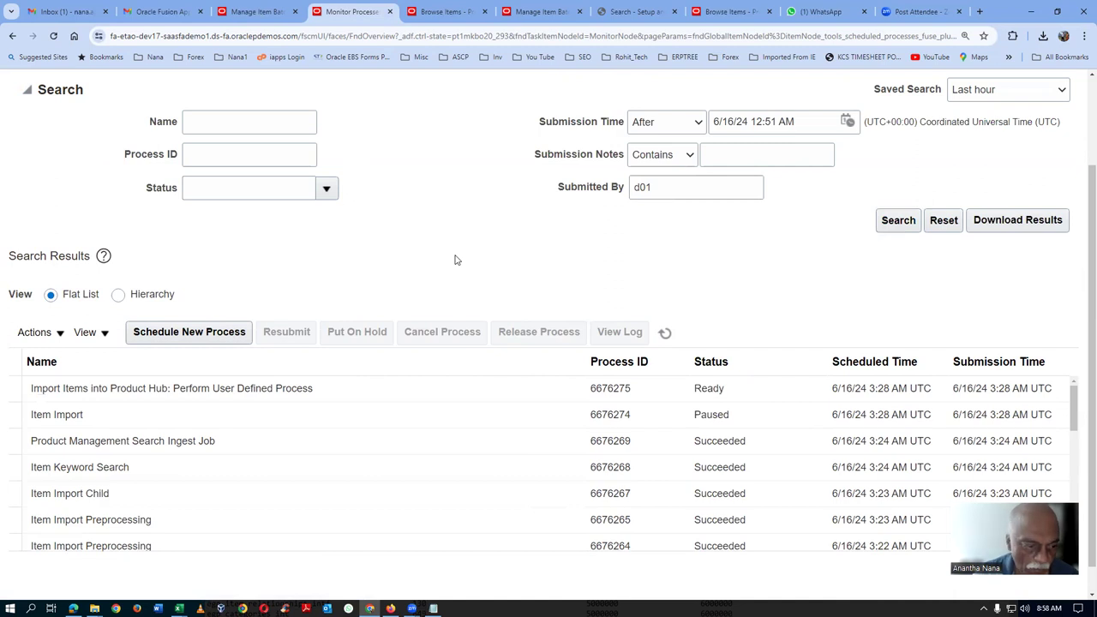
Refresh the scheduled processes list repeatedly to monitor the batch's Item Import, preprocessing and child processes through to completion.
scroll(455, 260, down, 1)
click(667, 305)
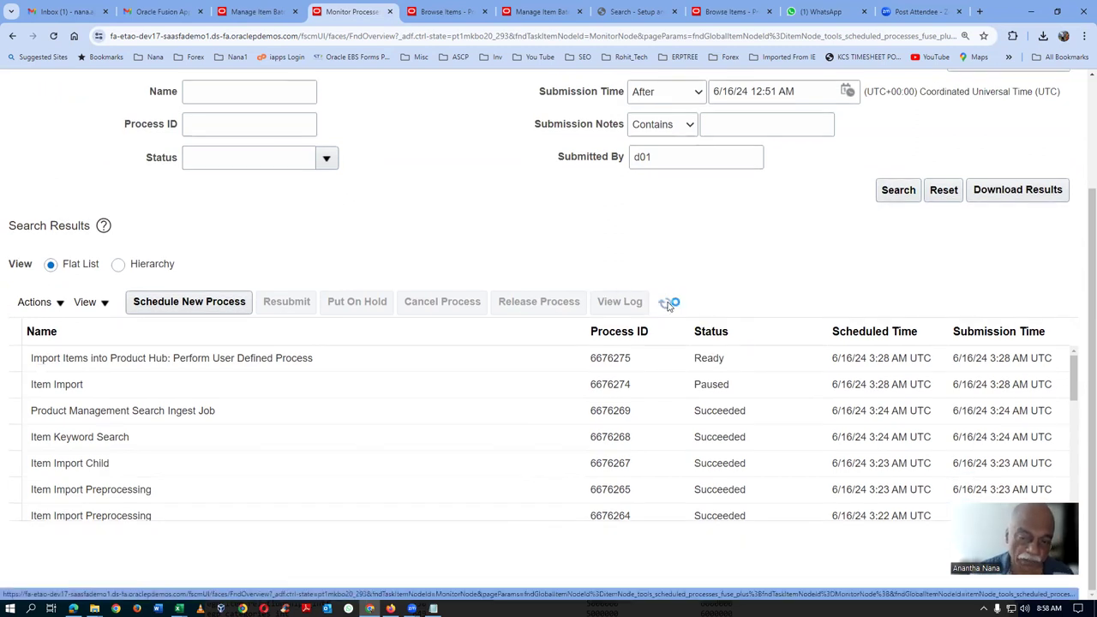
click(666, 303)
click(667, 305)
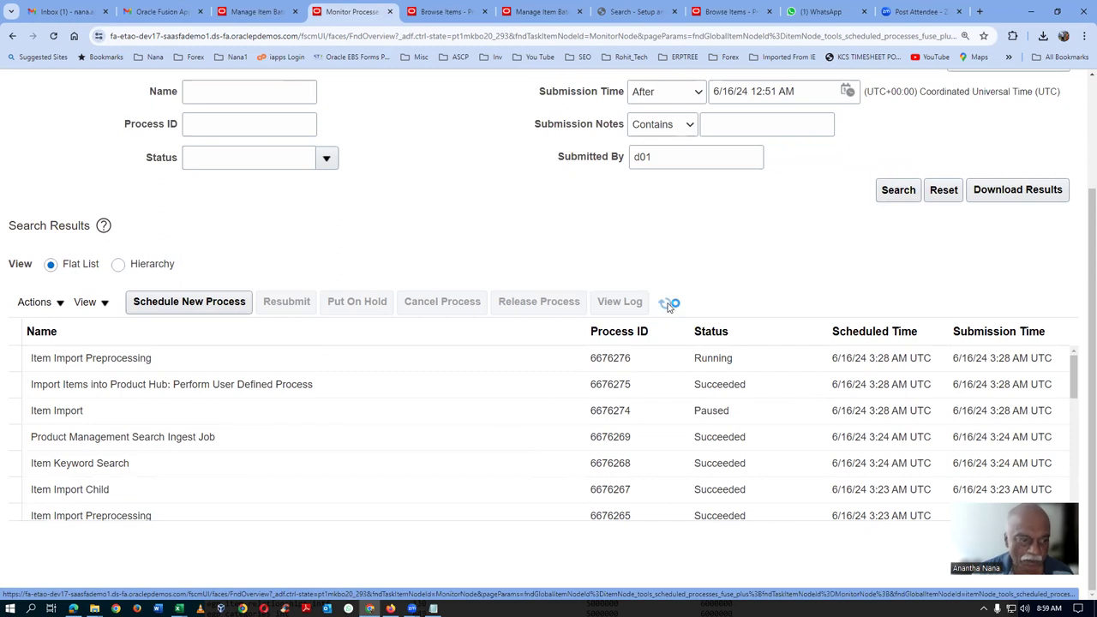
click(667, 305)
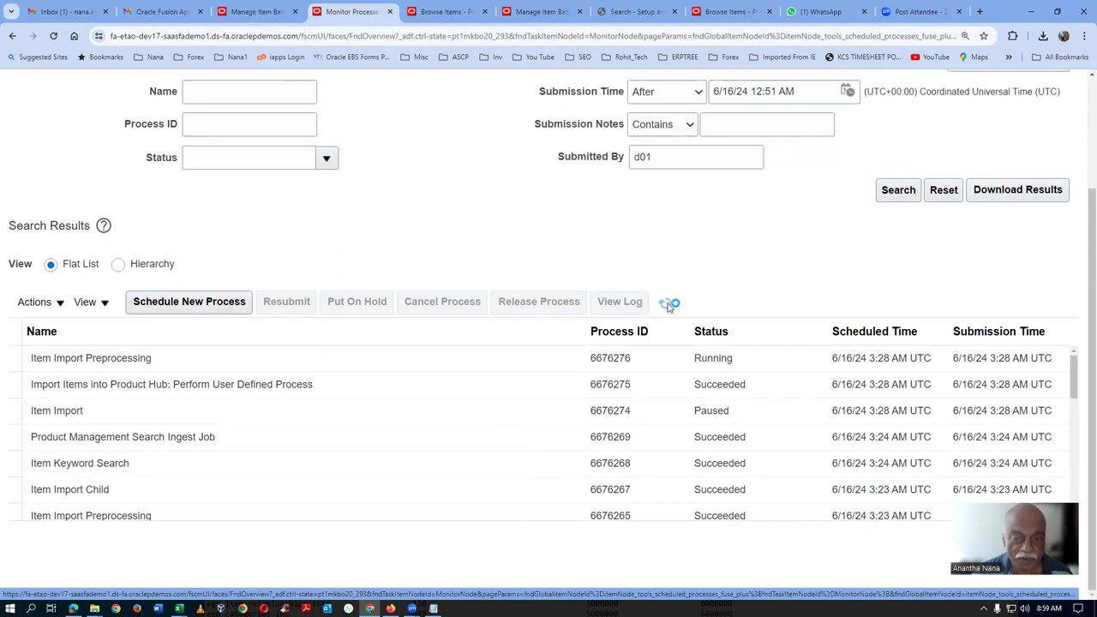
click(667, 305)
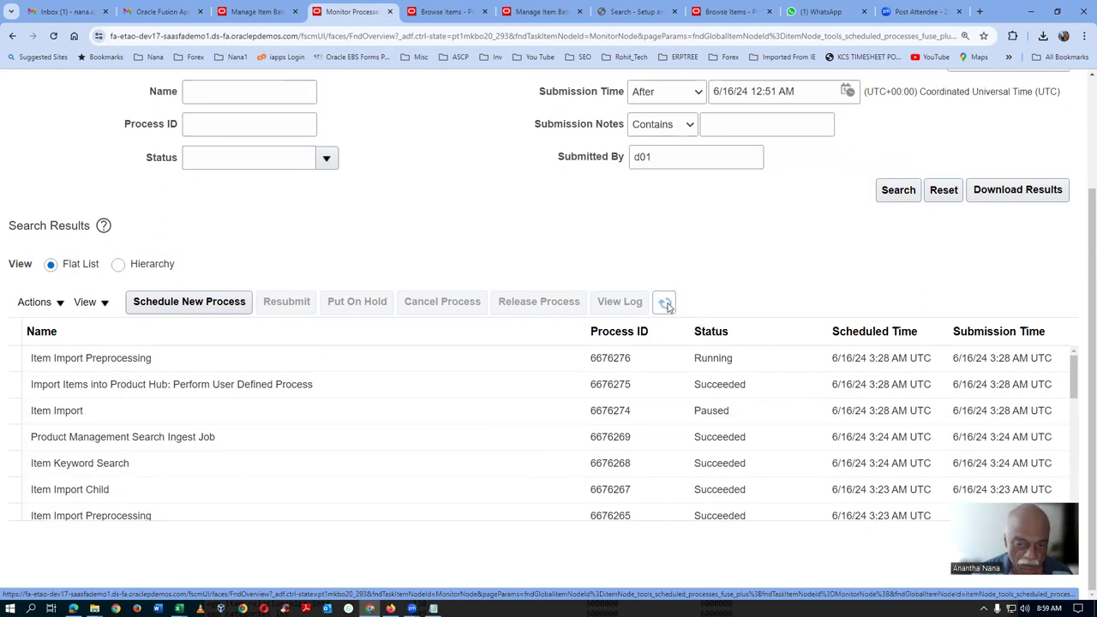
click(667, 305)
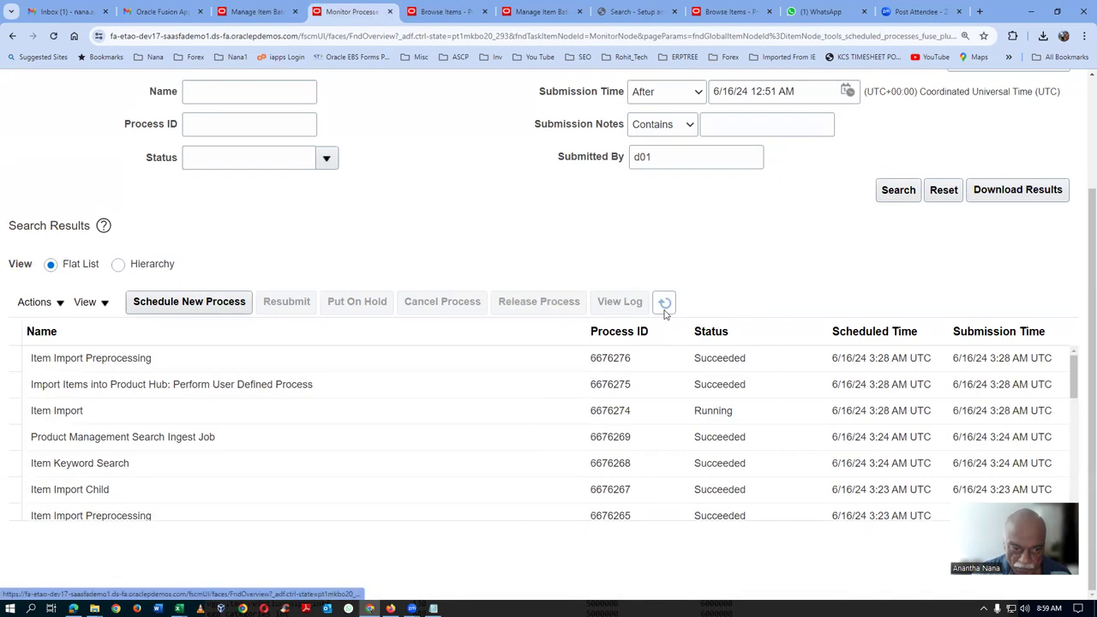
click(666, 307)
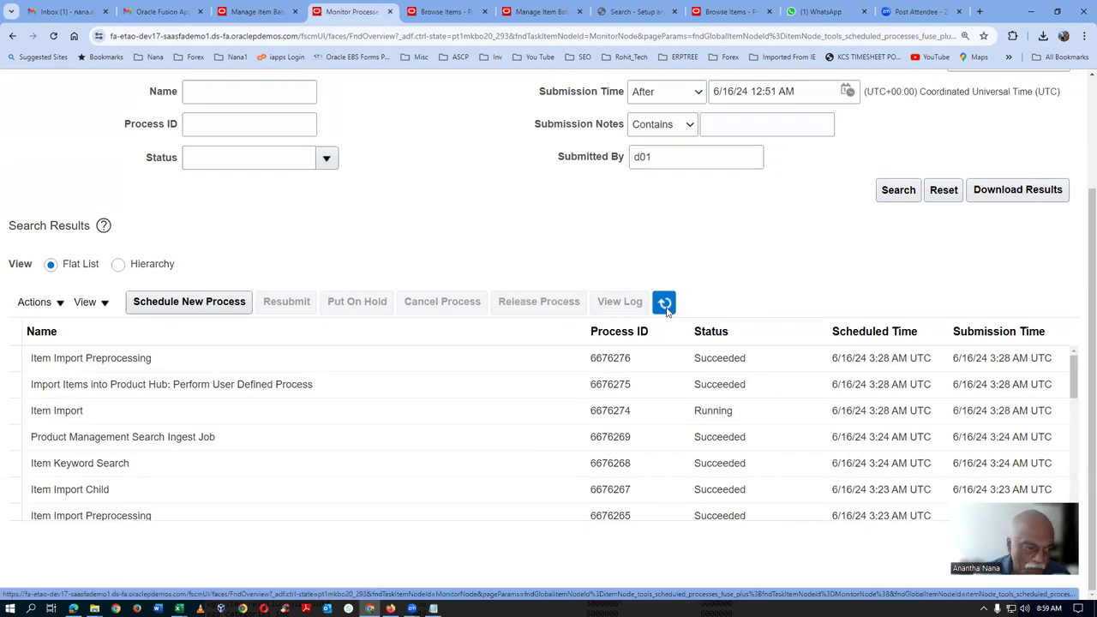
click(666, 309)
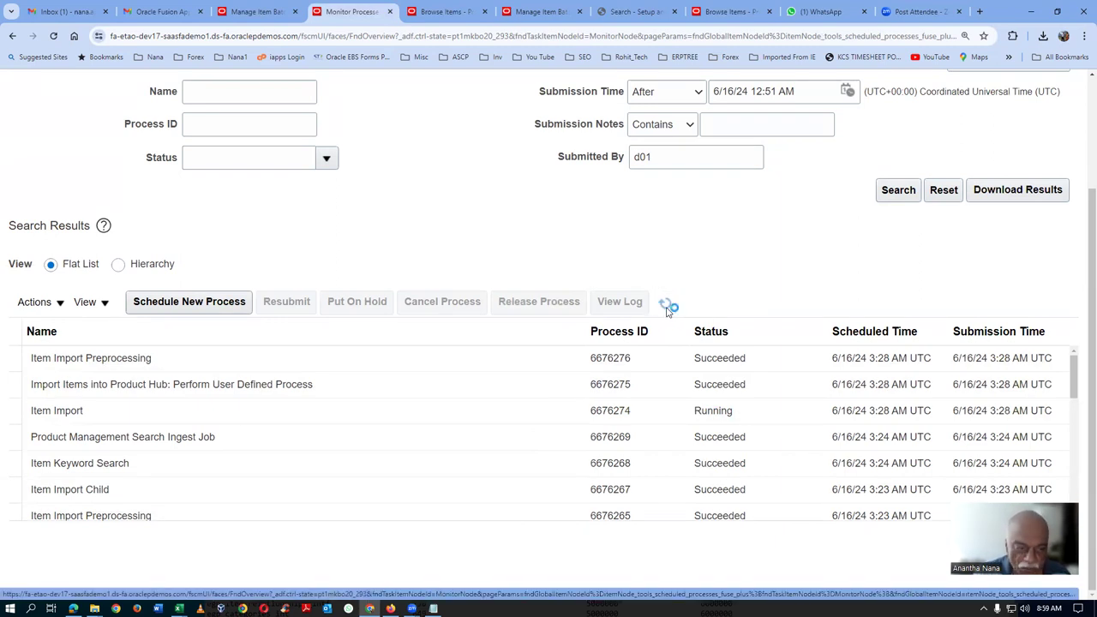
click(666, 306)
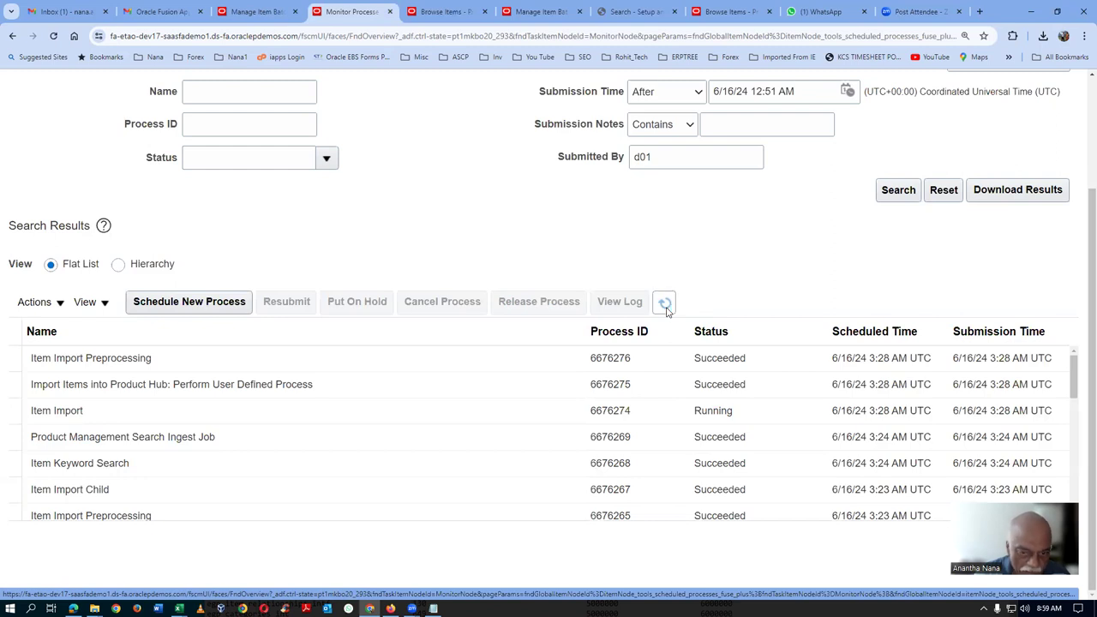
click(666, 307)
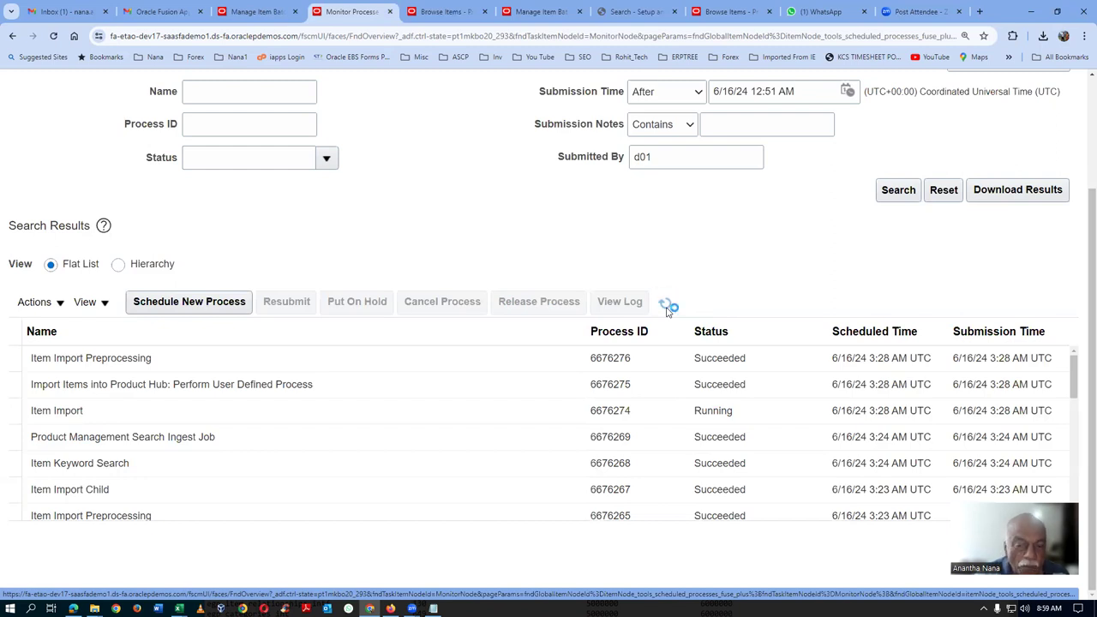
click(665, 305)
click(666, 309)
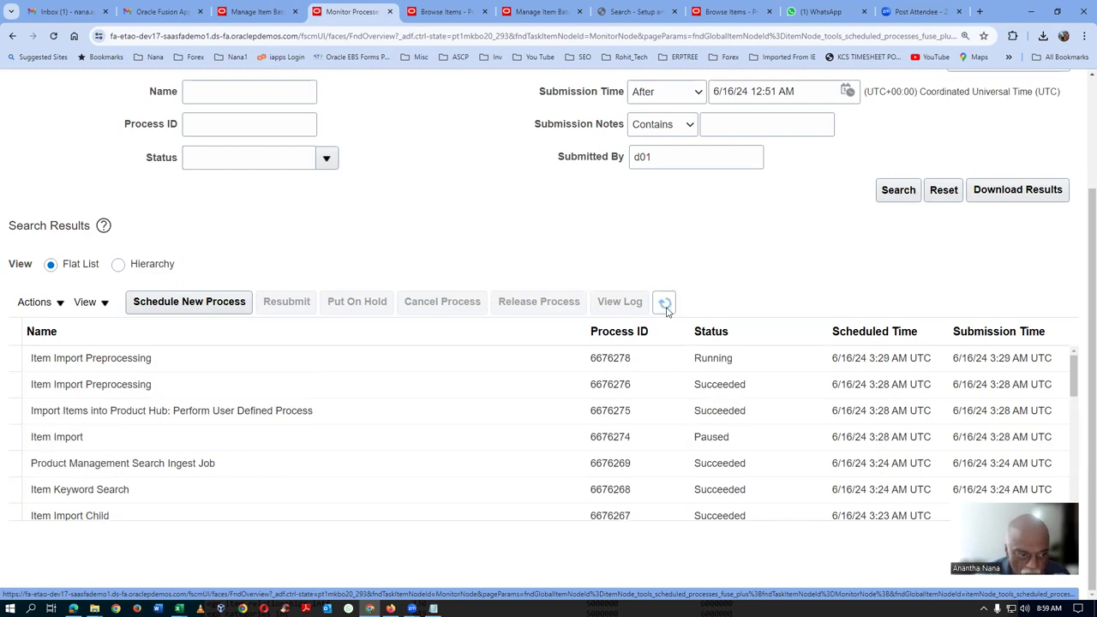
click(665, 305)
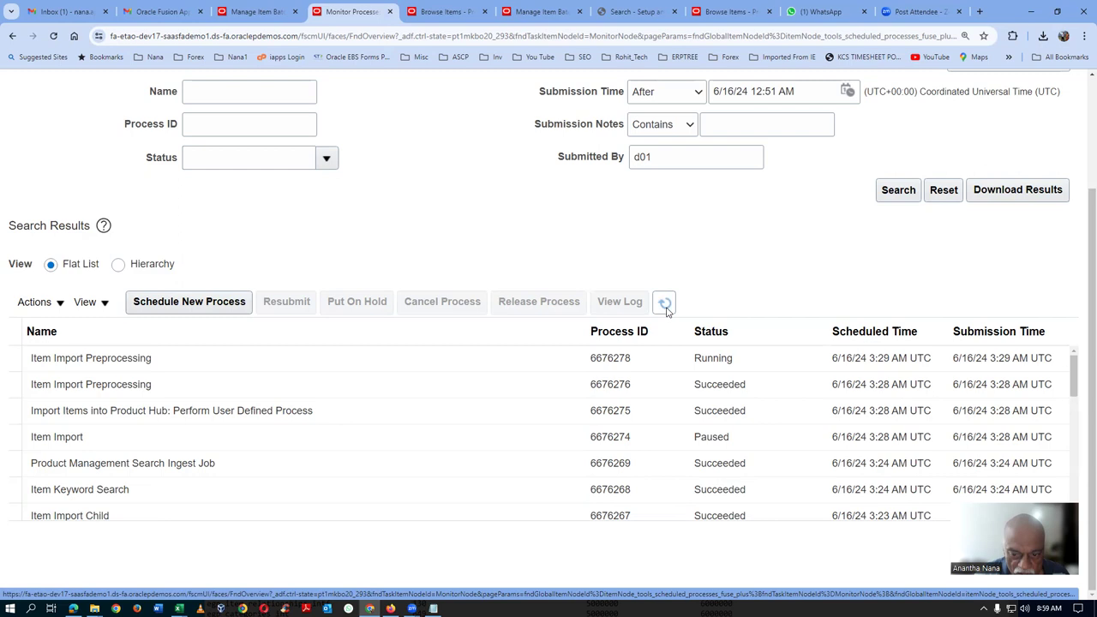
click(666, 310)
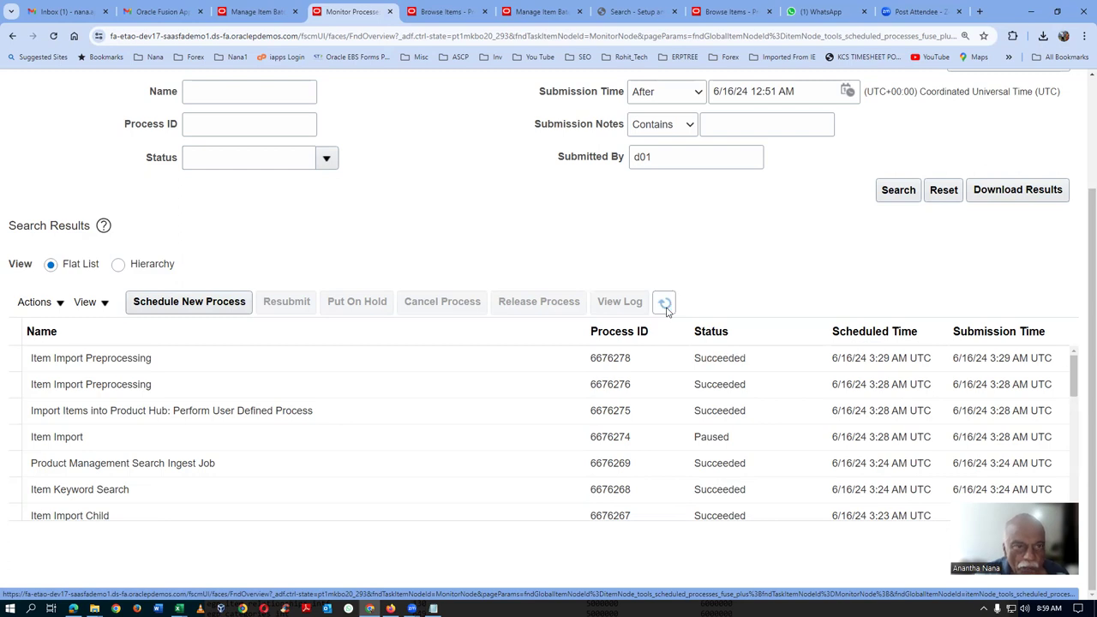
click(666, 304)
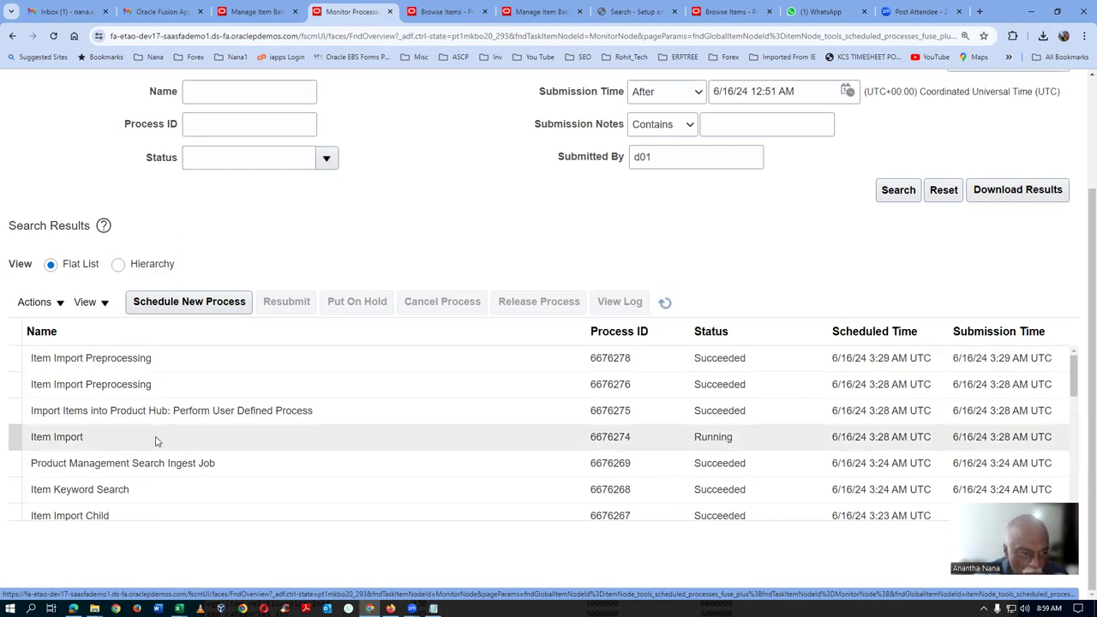
click(666, 304)
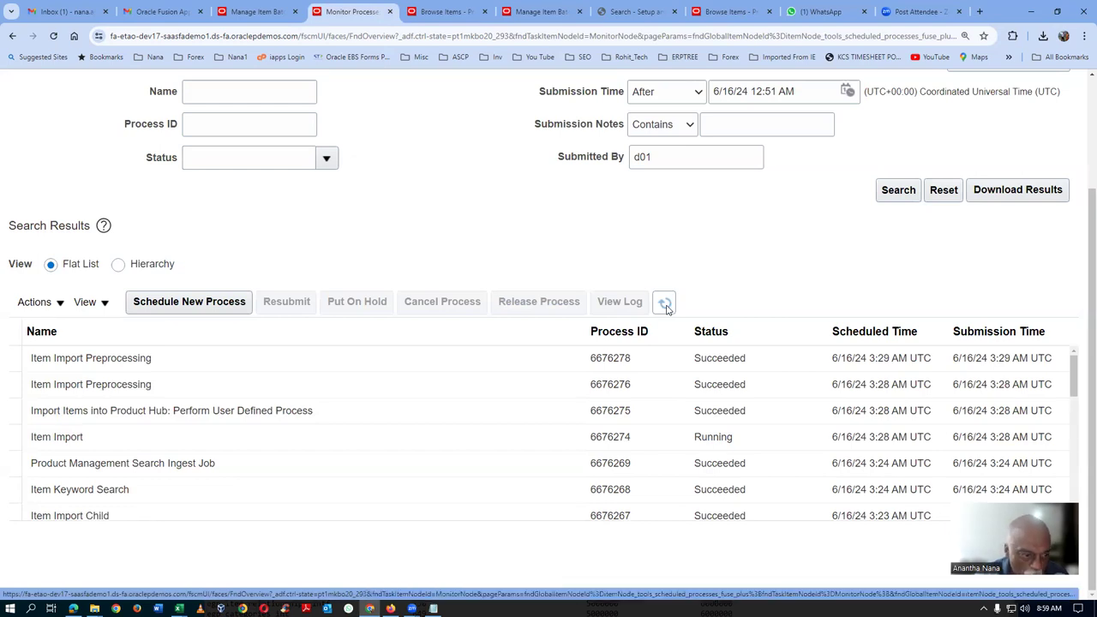
click(665, 305)
click(666, 305)
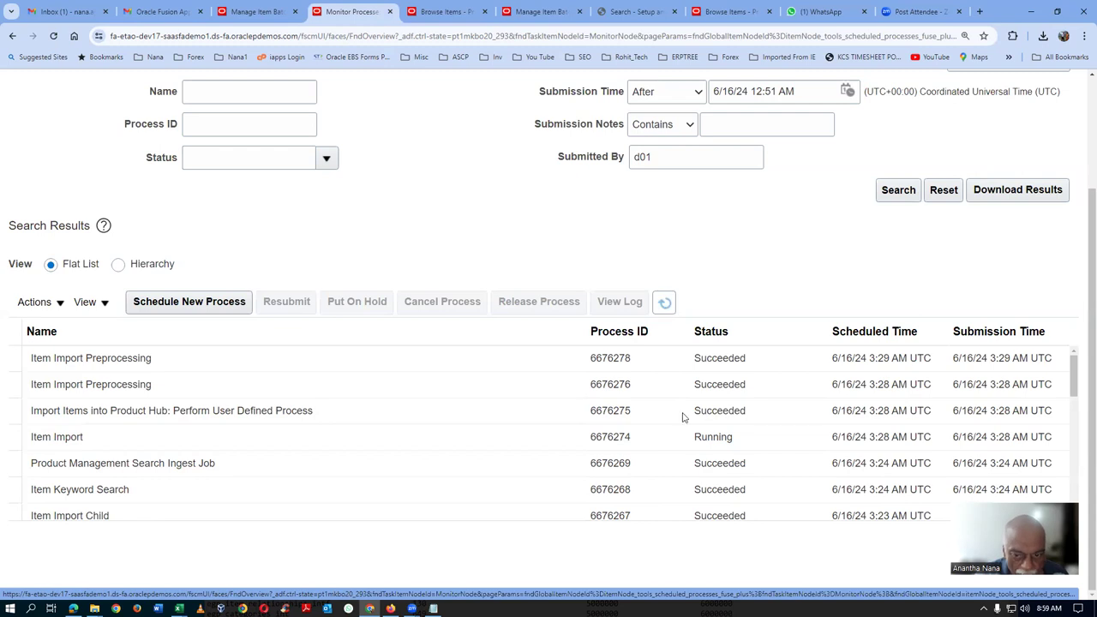
click(666, 305)
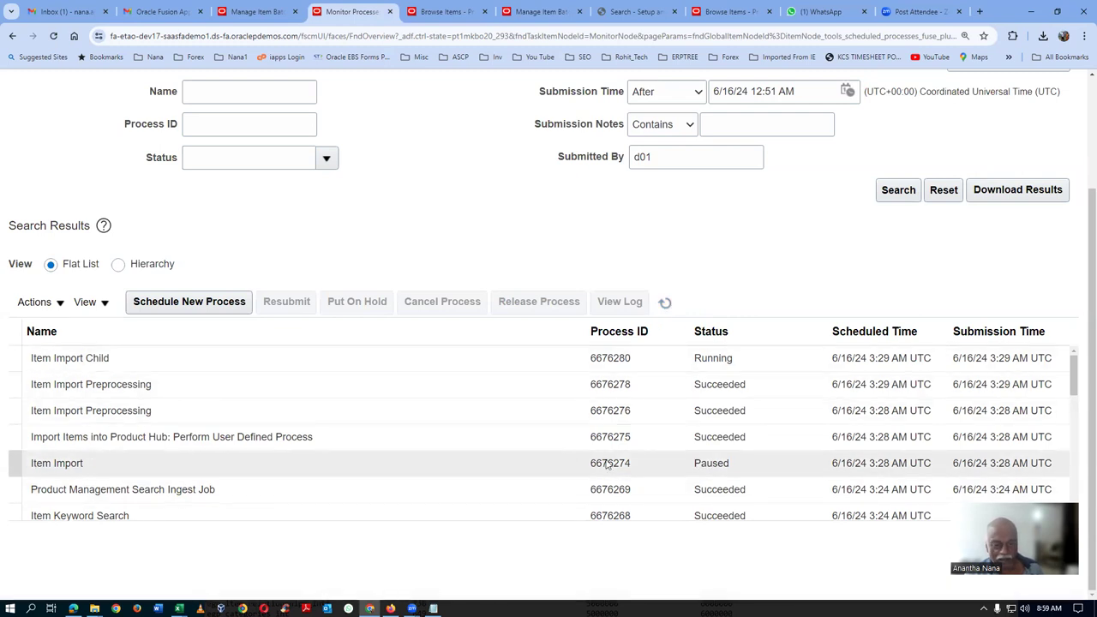
click(665, 302)
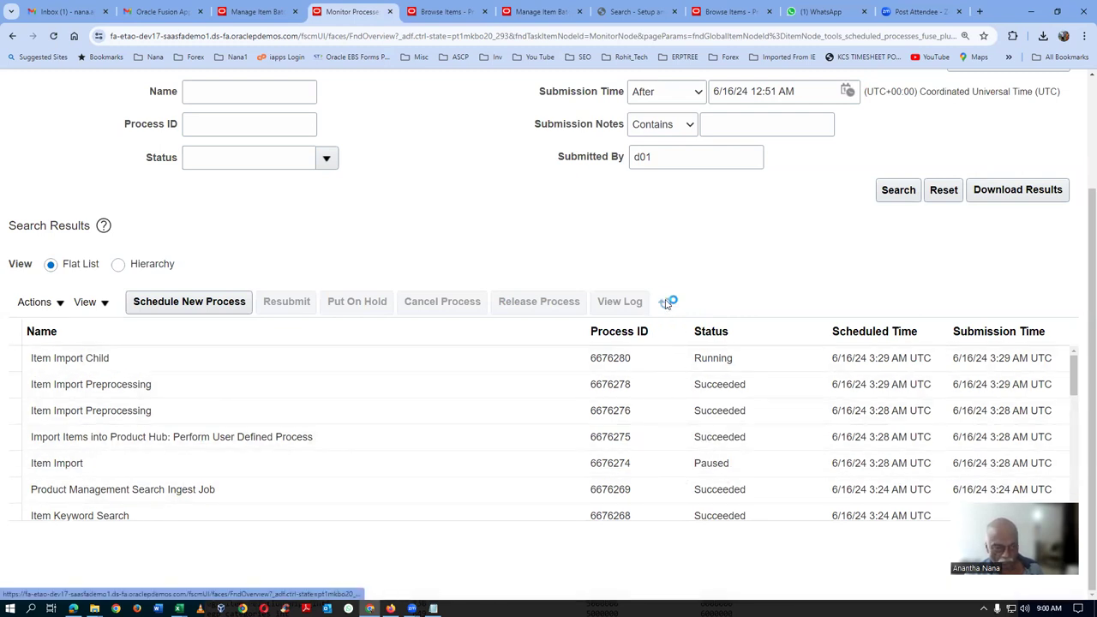
click(665, 303)
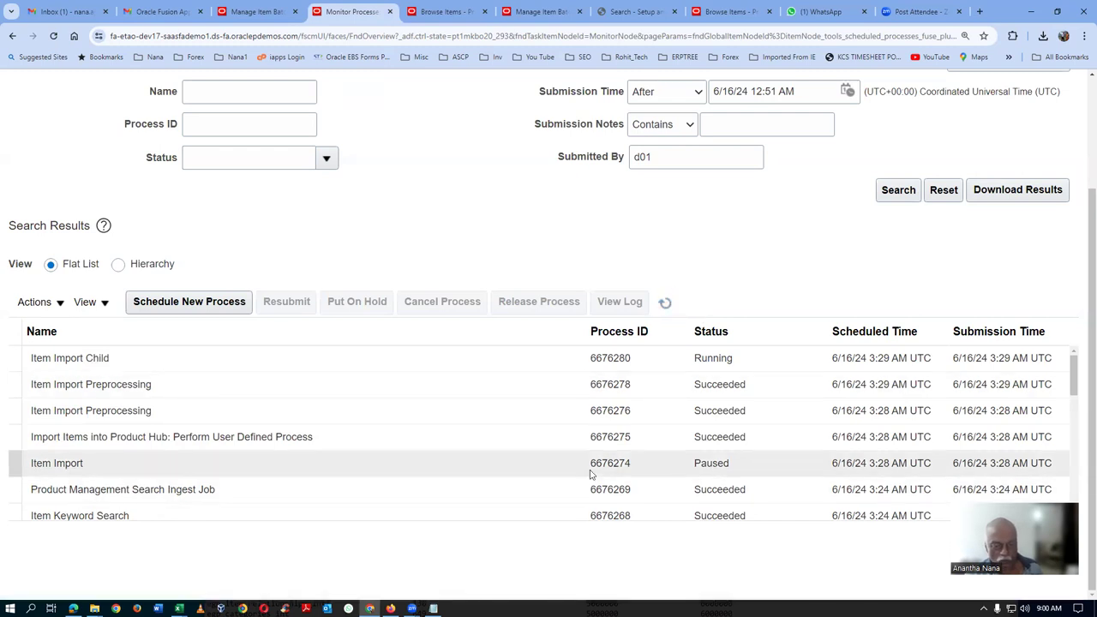
click(665, 305)
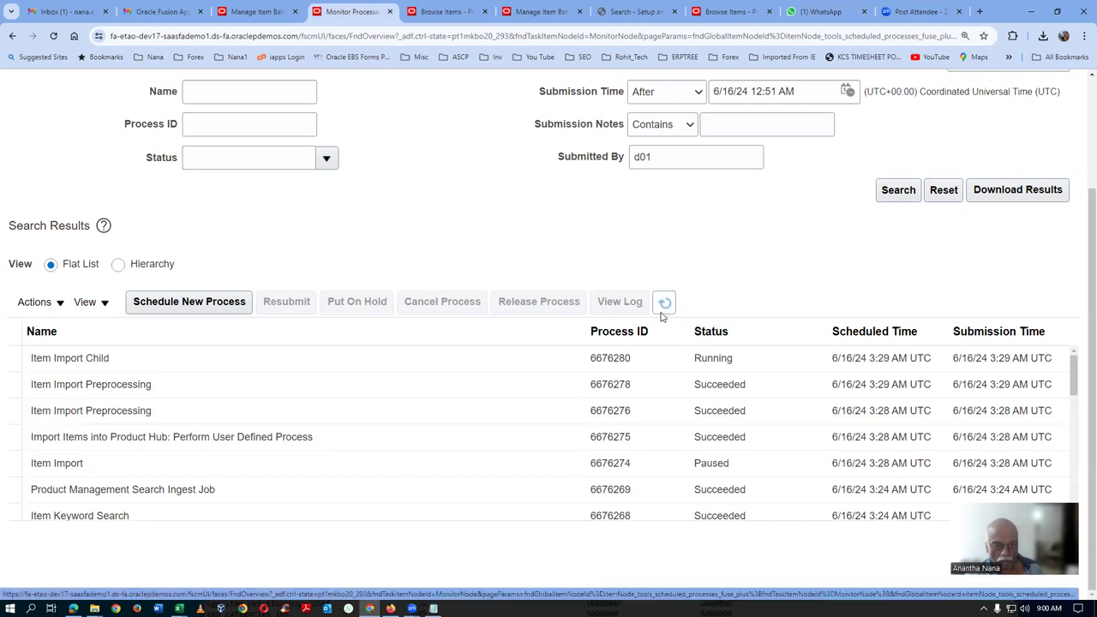
click(665, 306)
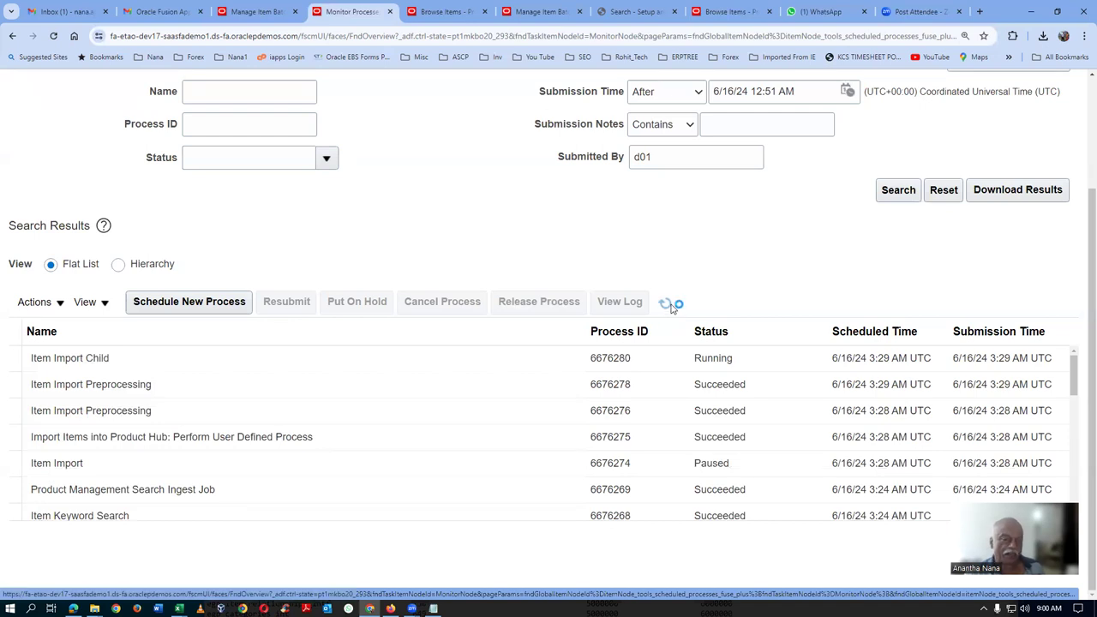
click(667, 305)
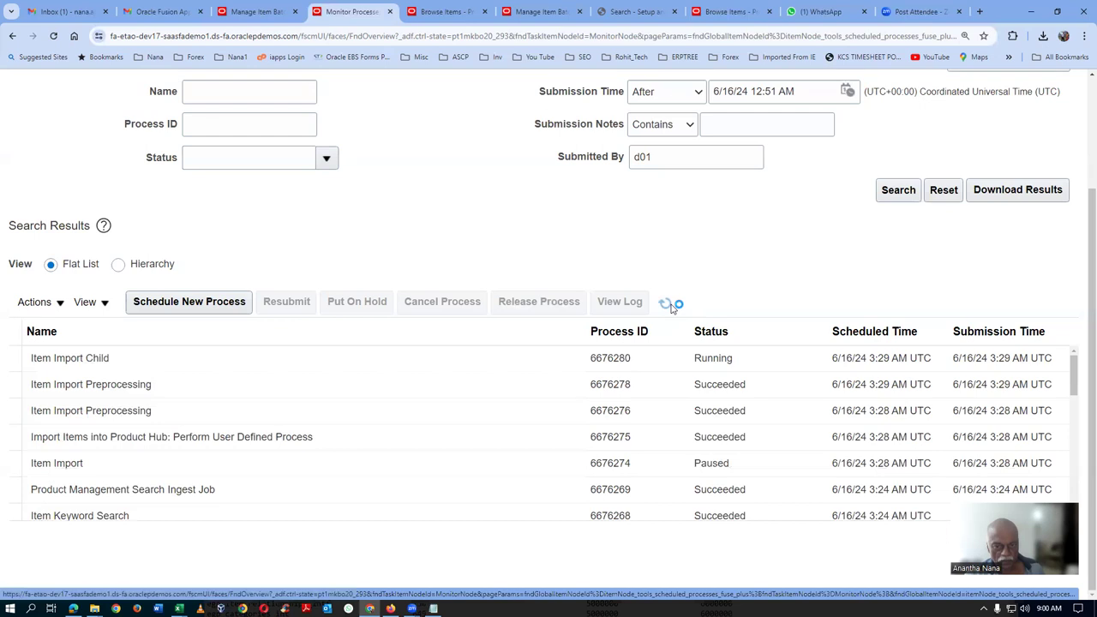
click(666, 303)
click(669, 306)
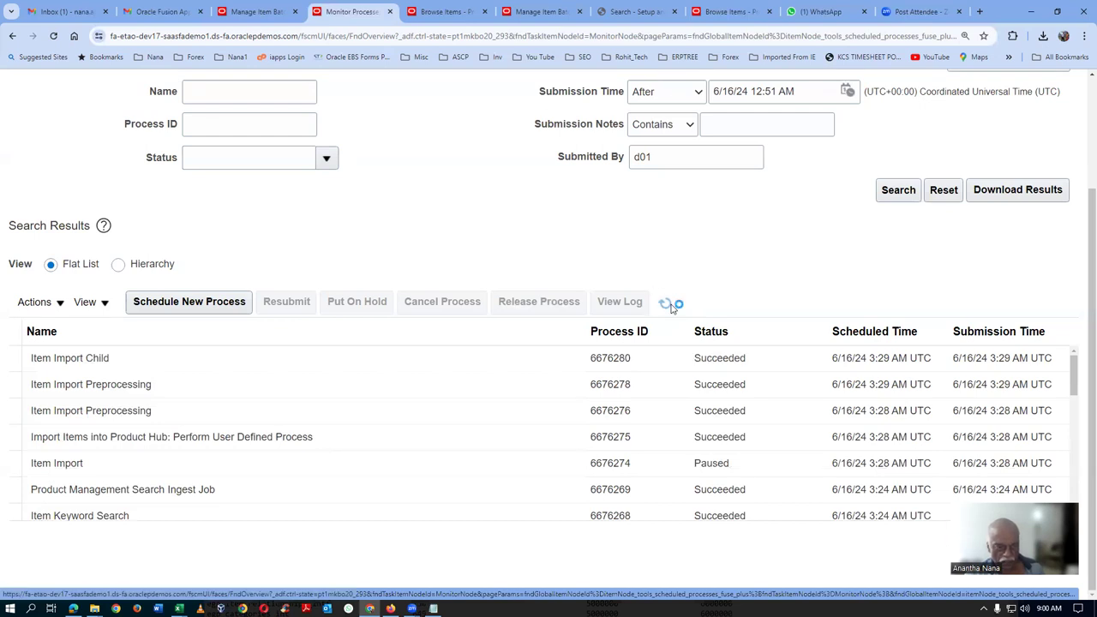
click(669, 306)
click(669, 305)
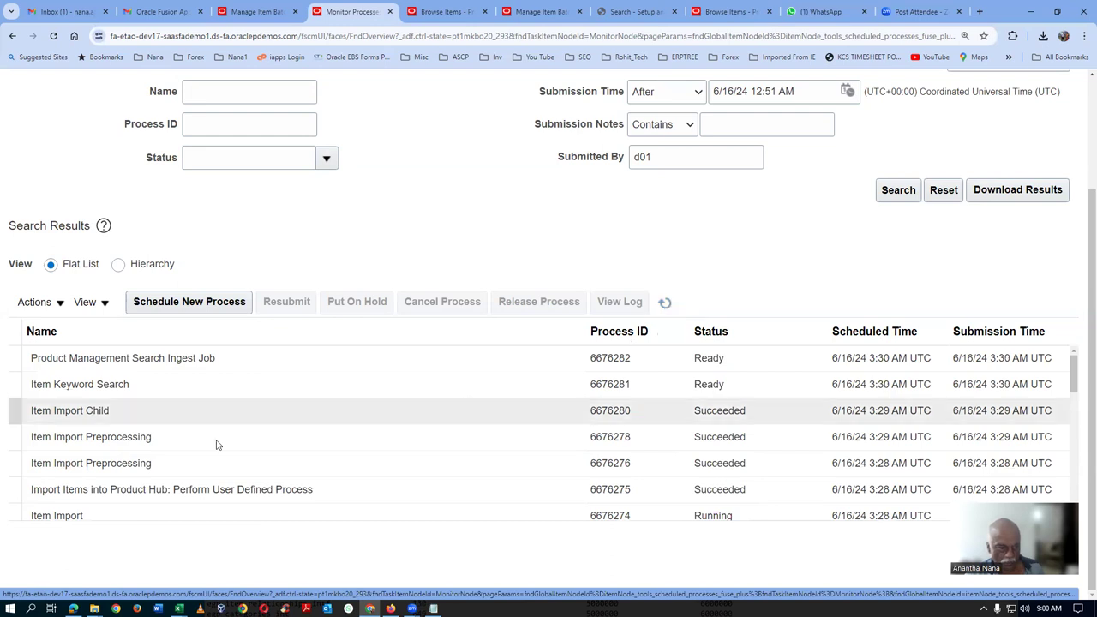
Enlarge the process list and refresh it to check the final status of the batch's main Item Import process.
click(199, 392)
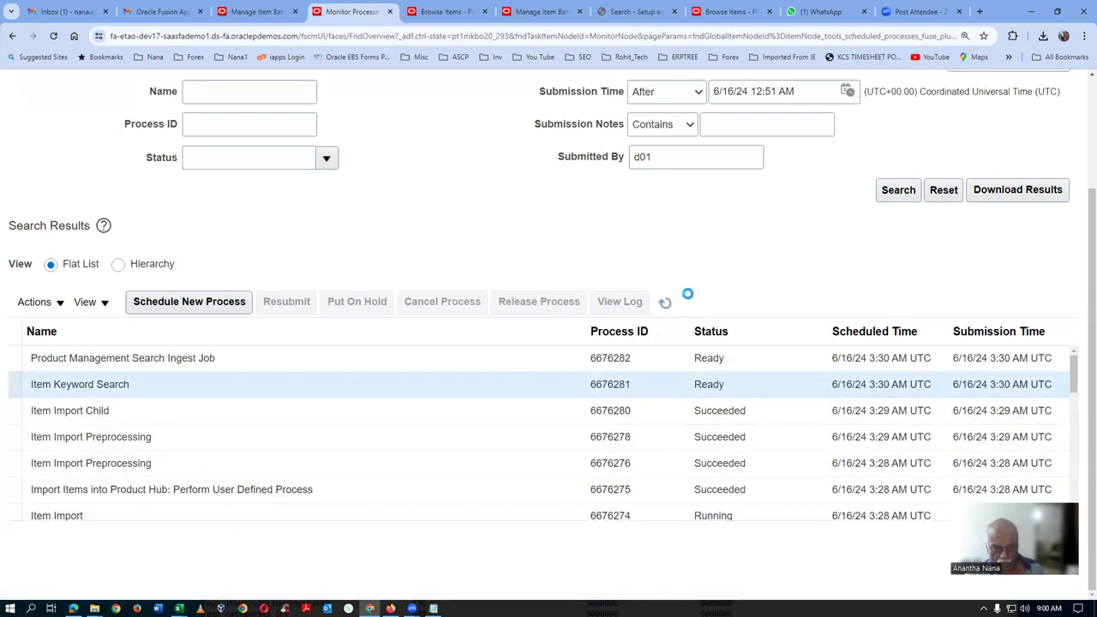
click(666, 303)
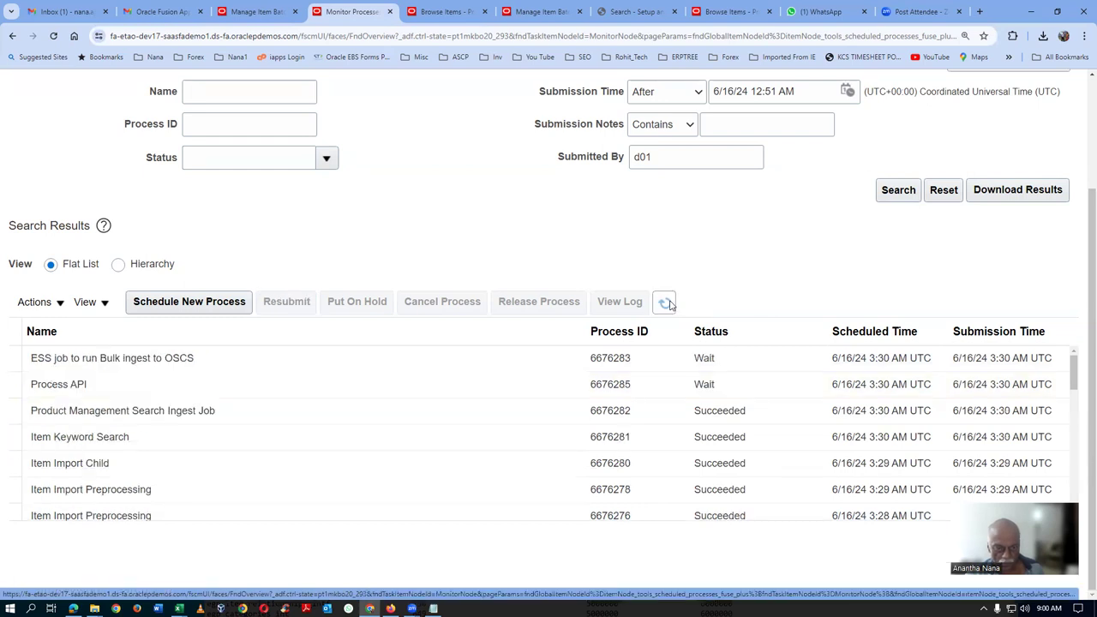
click(555, 444)
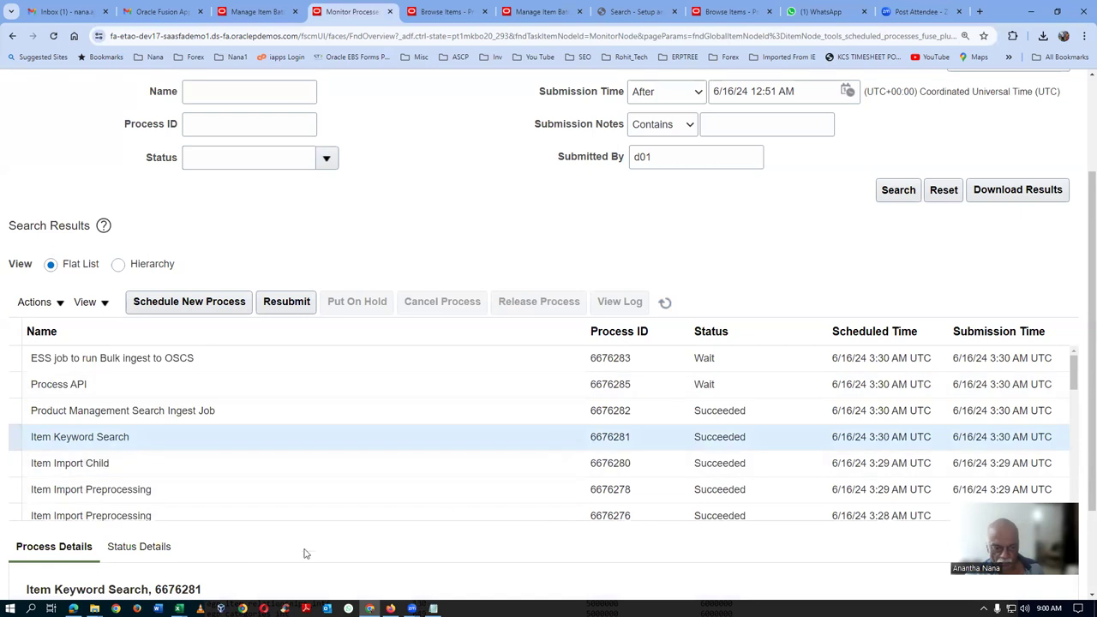
drag(286, 522, 290, 569)
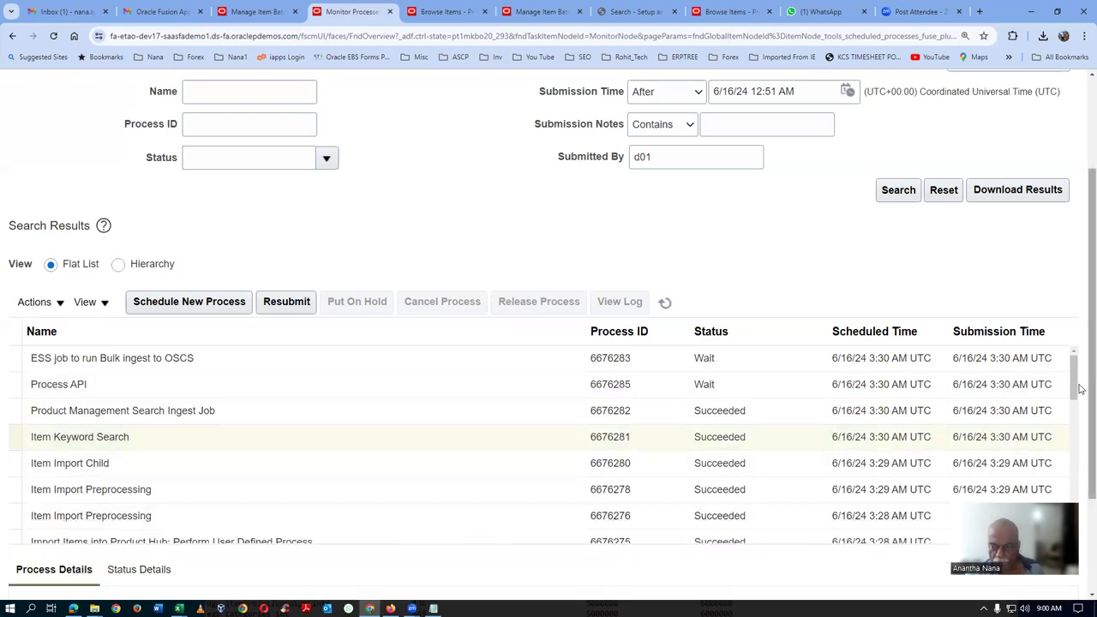
drag(1076, 381, 1078, 405)
click(321, 491)
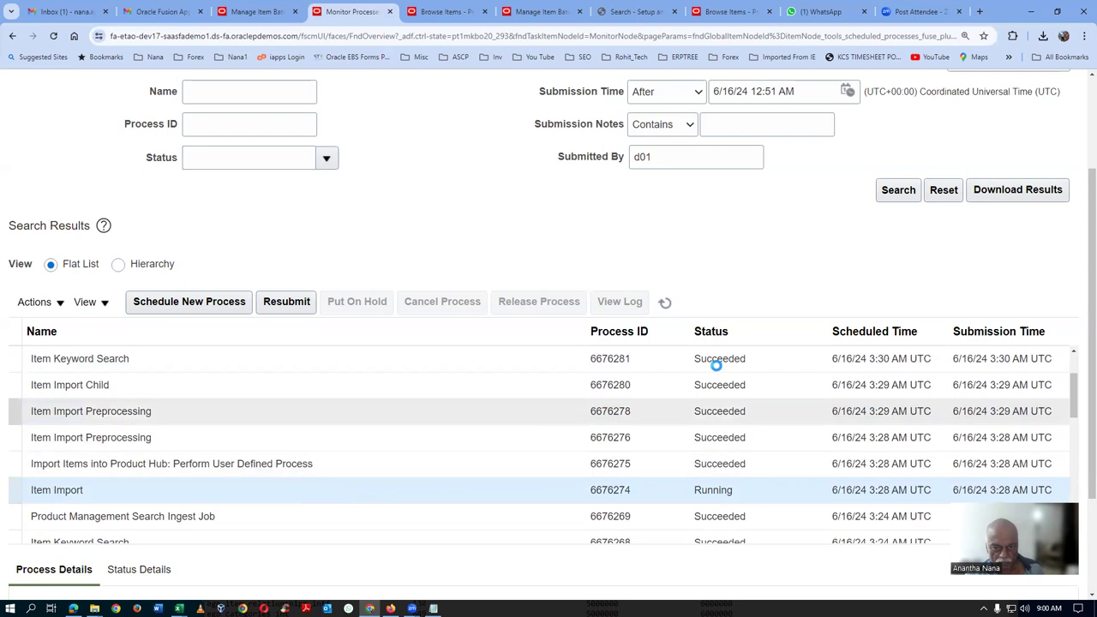
click(665, 303)
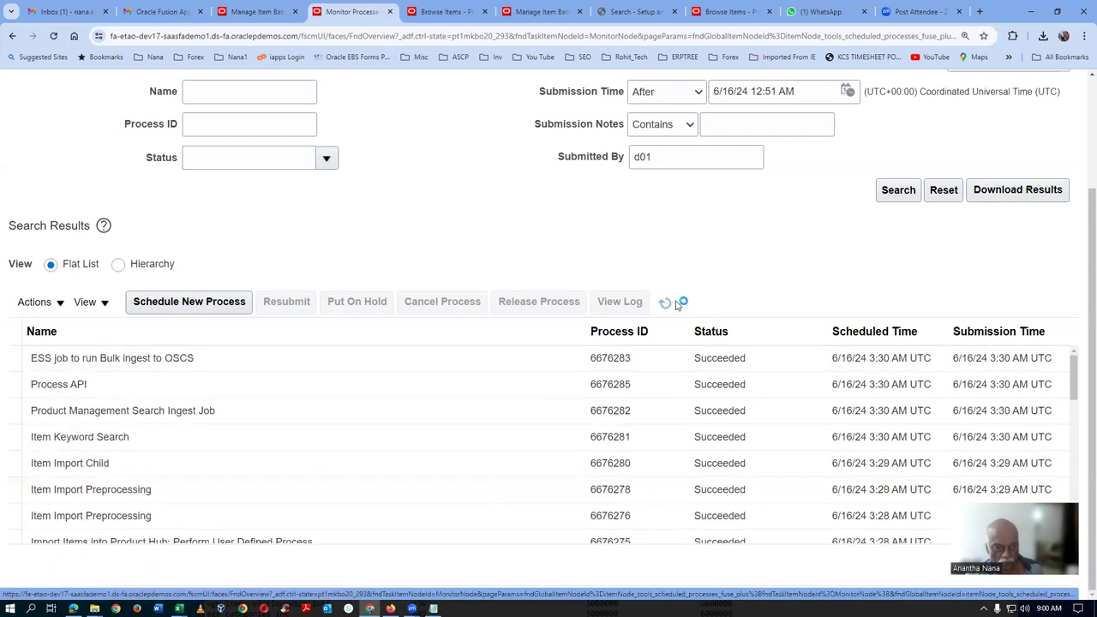
scroll(1075, 395, down, 1)
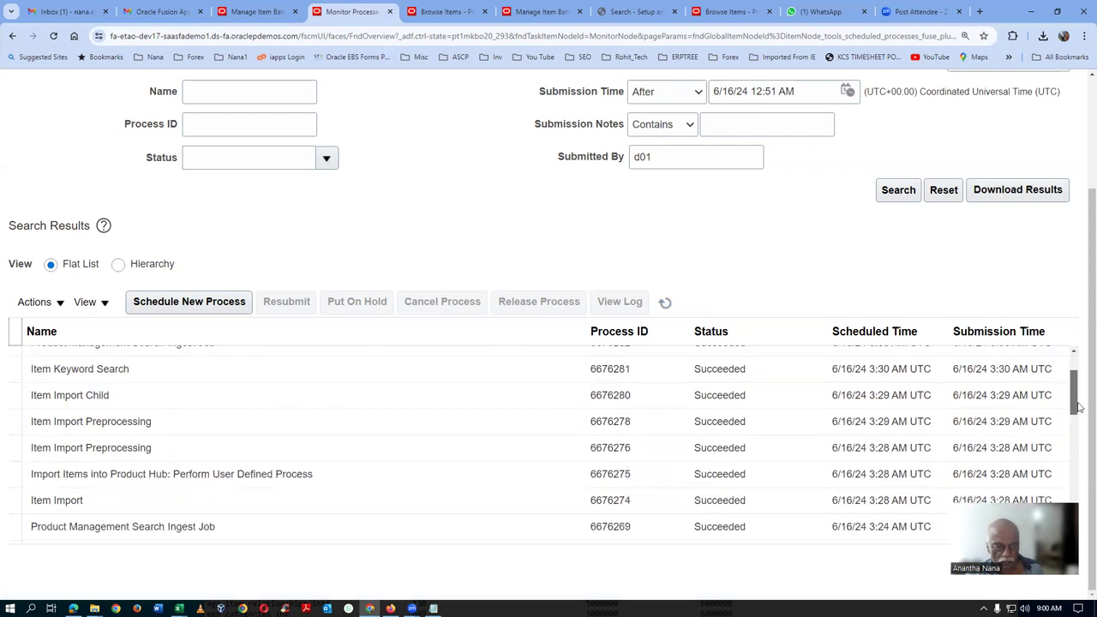
click(266, 495)
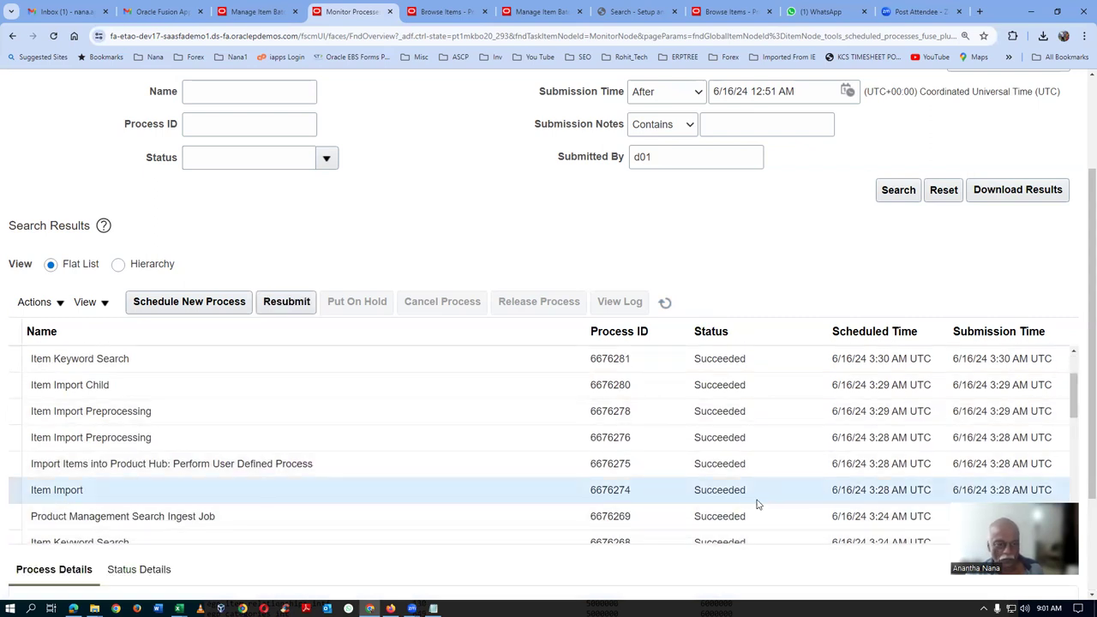
scroll(745, 472, up, 3)
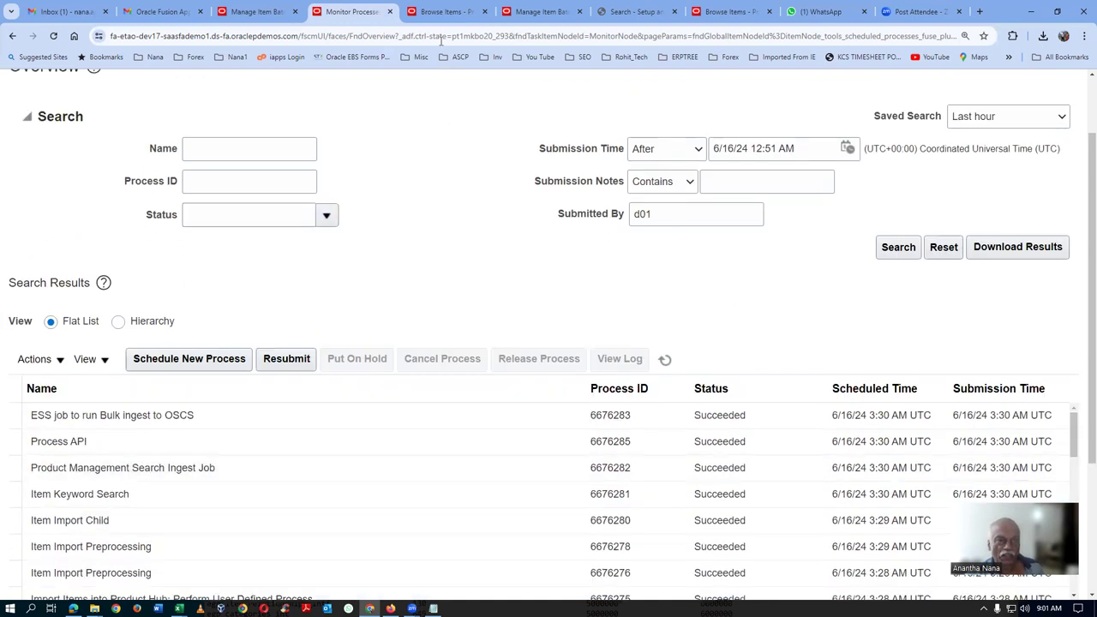
Close item d01_1090 and reopen it from the Browse Items search results to check its current description.
click(458, 12)
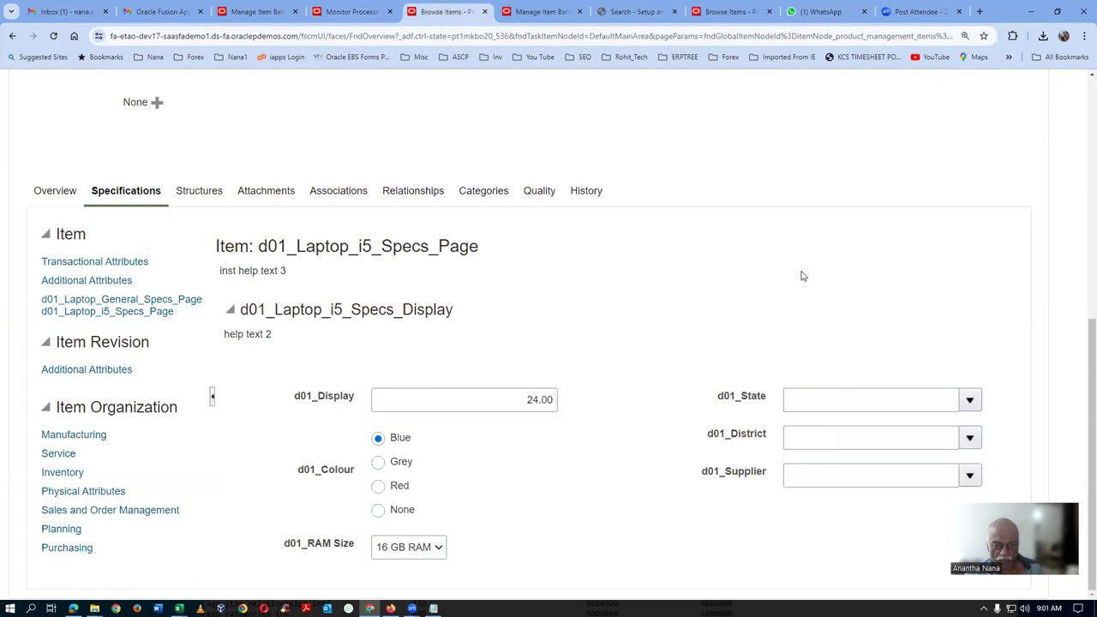
scroll(857, 257, up, 5)
click(1000, 129)
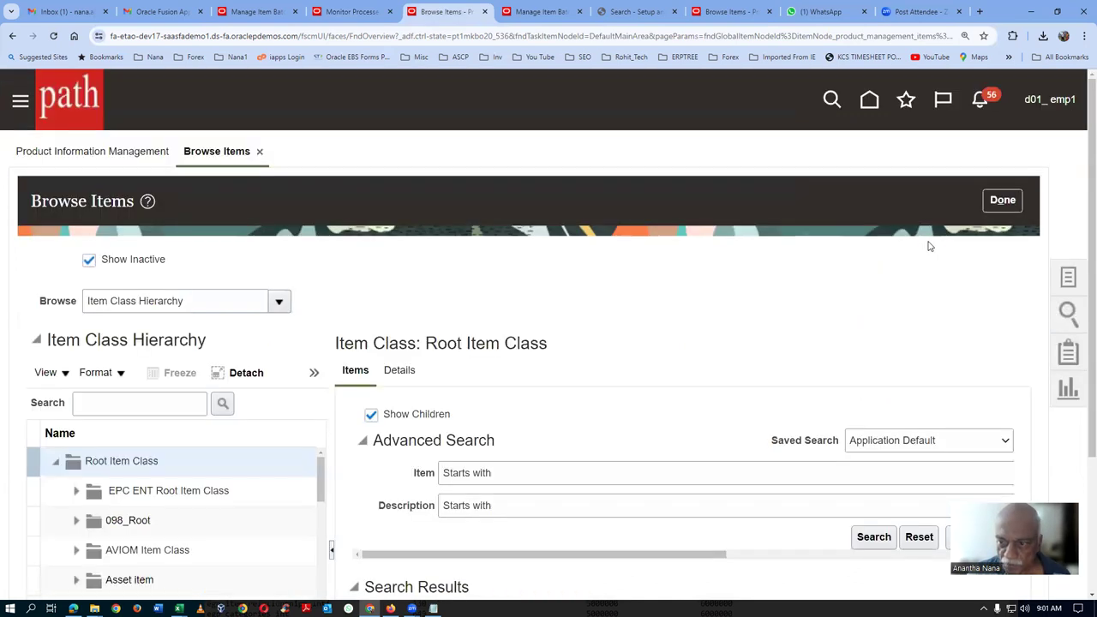
scroll(641, 471, down, 2)
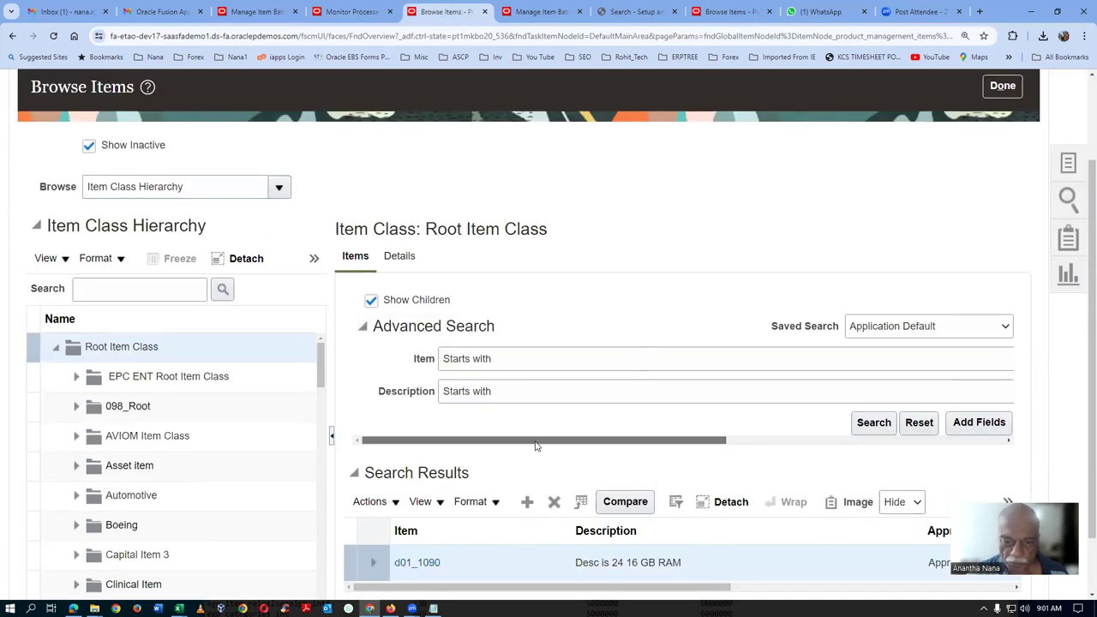
drag(538, 440, 674, 445)
click(617, 425)
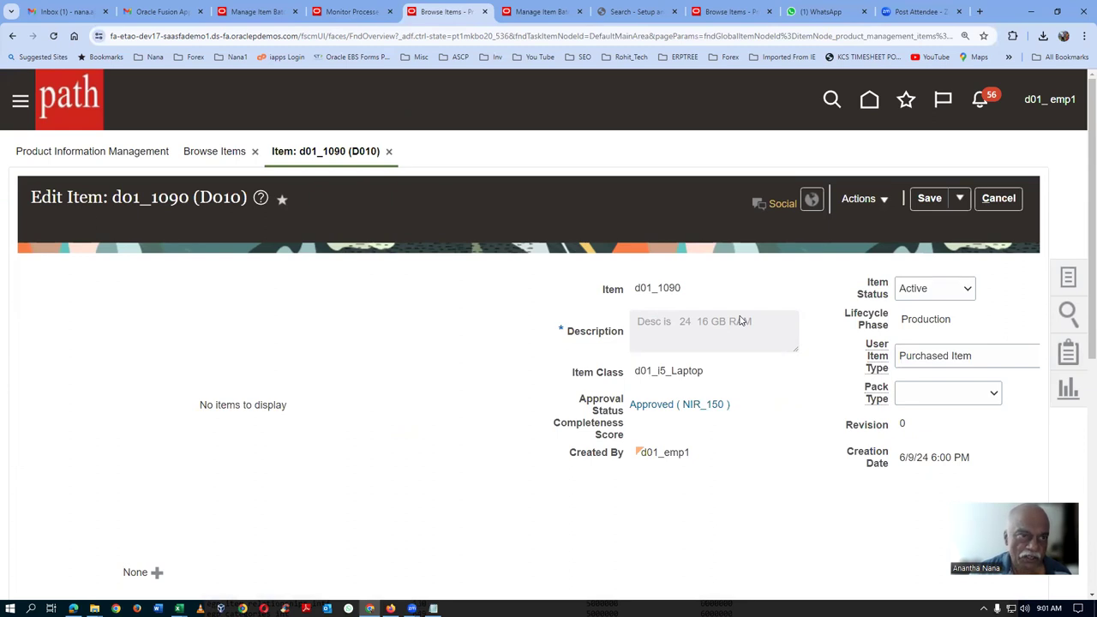
Refresh the Manage Item Batches list and check the import phase and record totals of d01_import_batch_8.
click(262, 13)
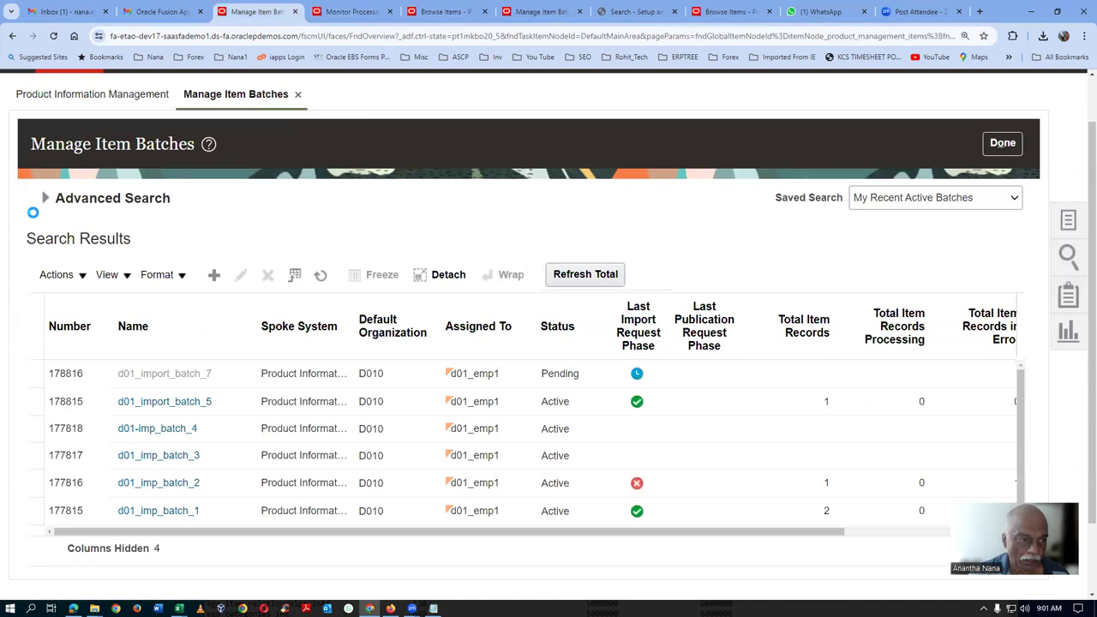
click(45, 198)
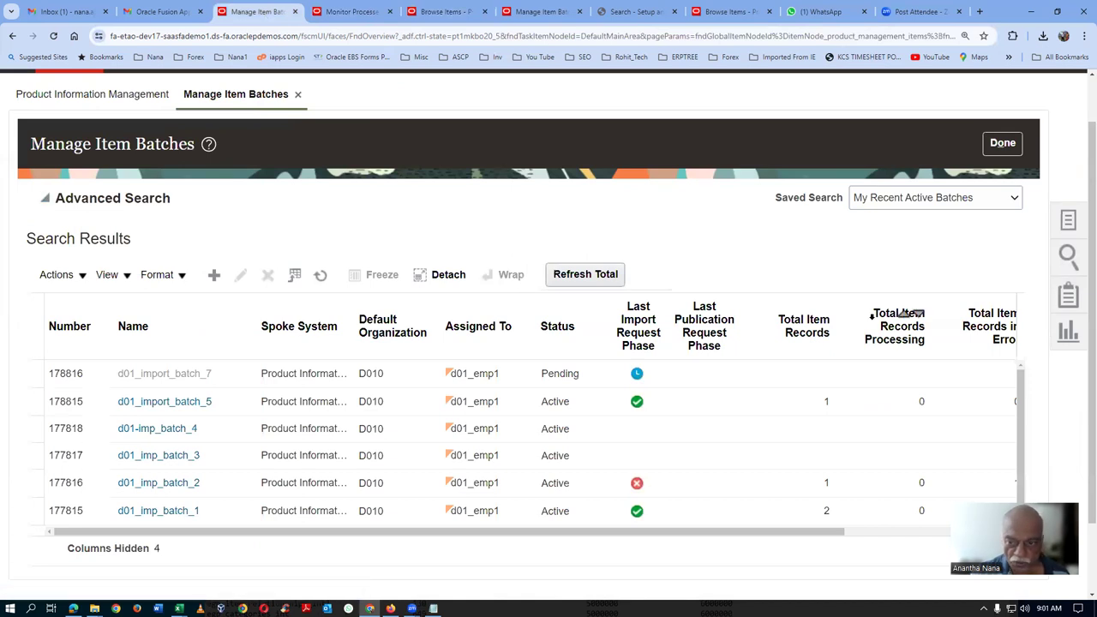
click(767, 345)
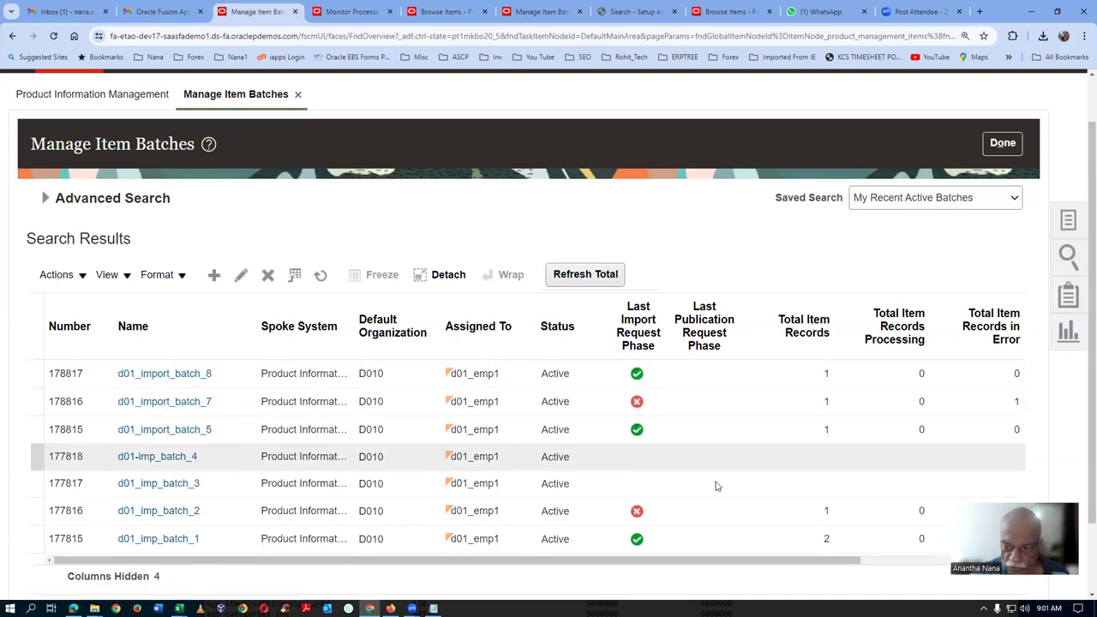
scroll(715, 557, right, 5)
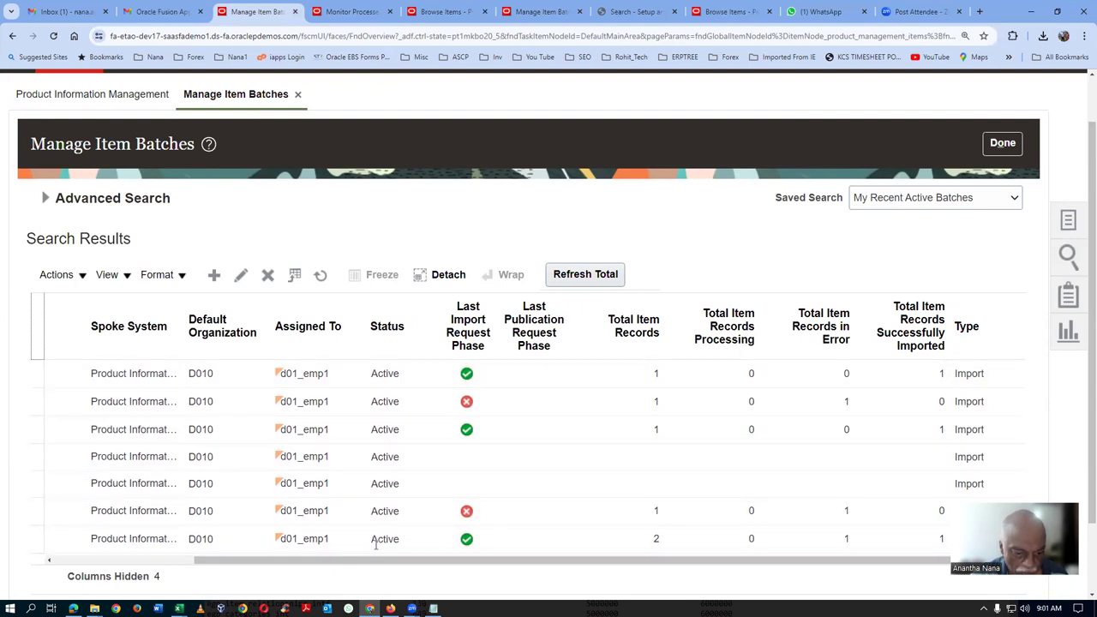
drag(374, 561, 233, 580)
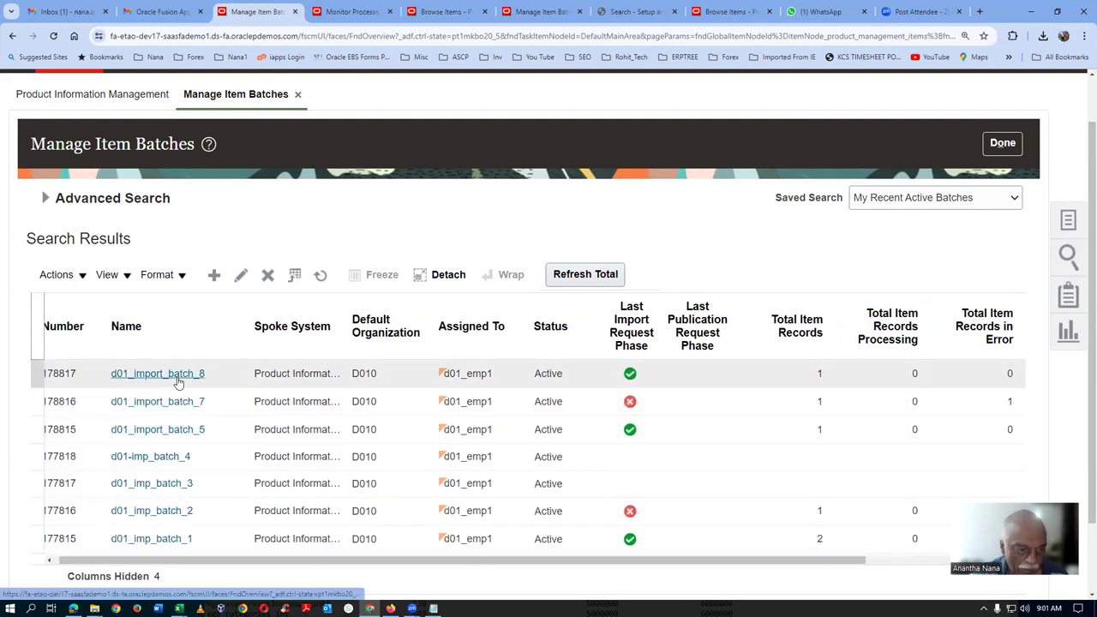
Open d01_import_batch_8 and, from its summary, open the change order generated by the import.
click(177, 377)
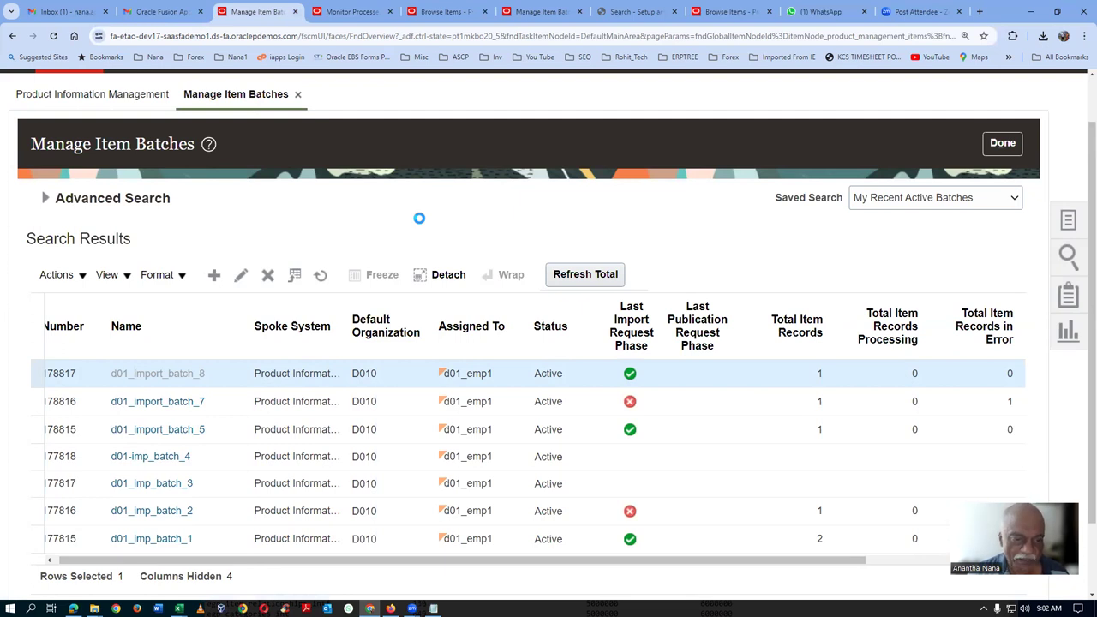
scroll(420, 221, down, 4)
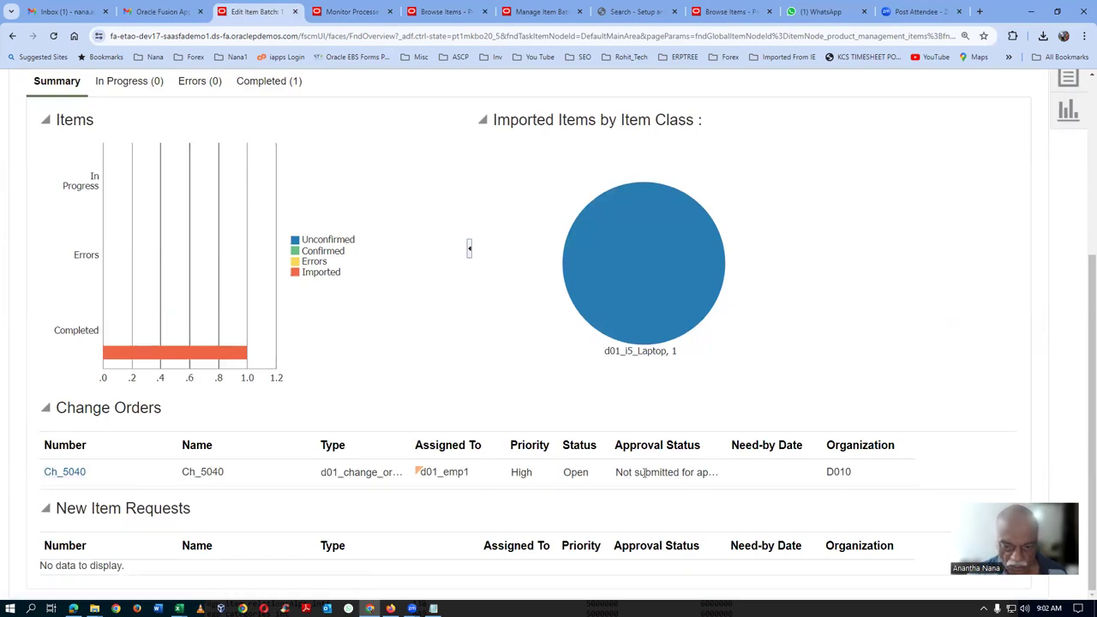
click(69, 472)
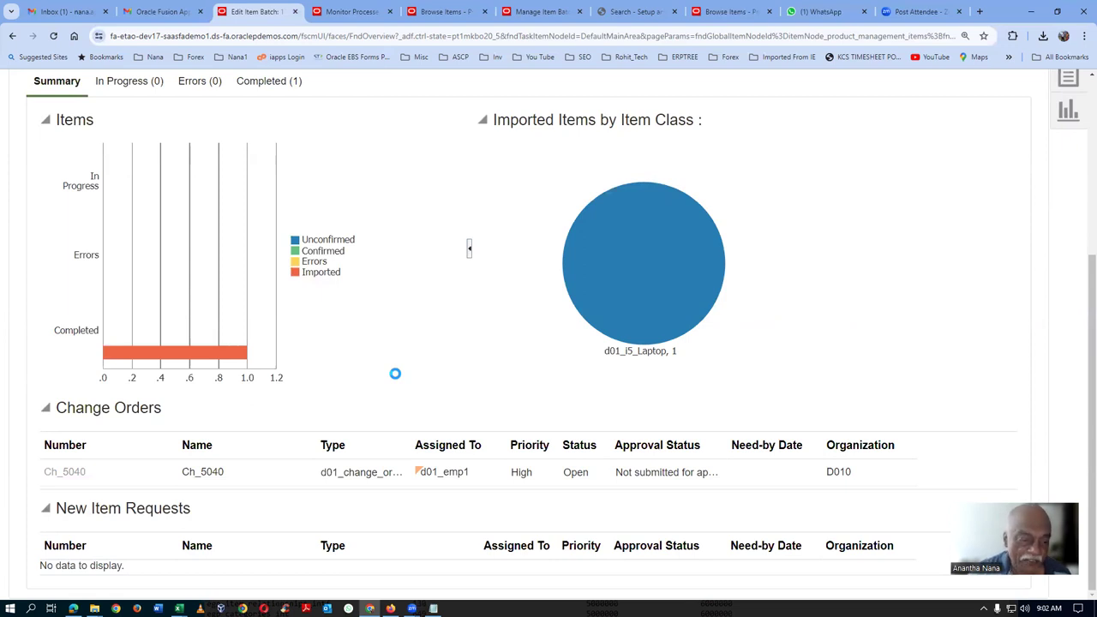
Open the item changes for the change order's d01_1090 line.
scroll(395, 378, down, 1)
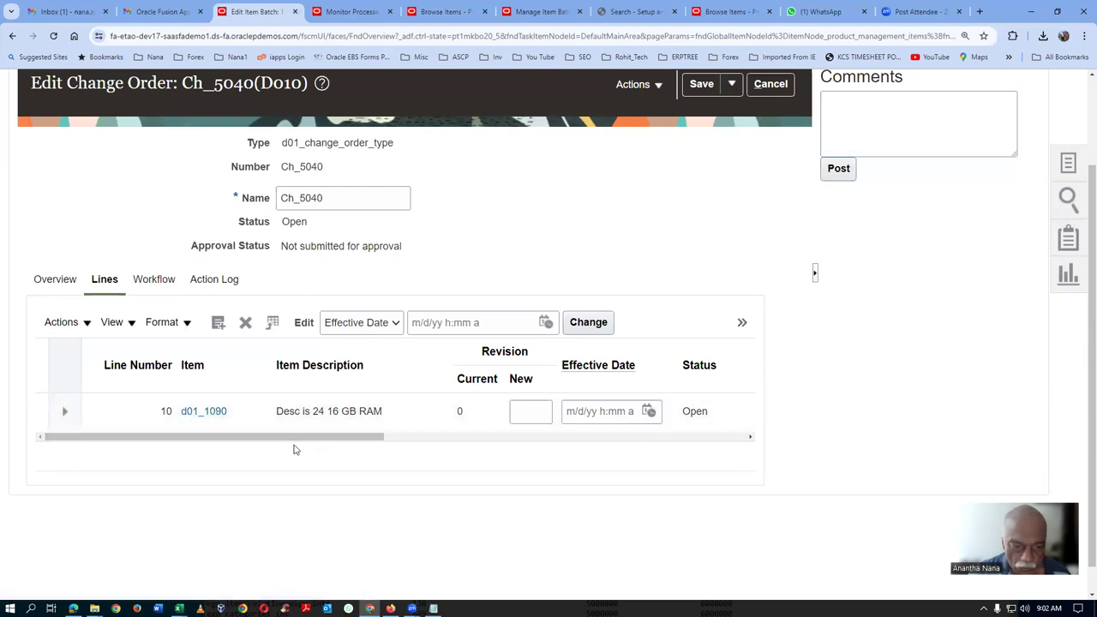
drag(294, 444, 463, 465)
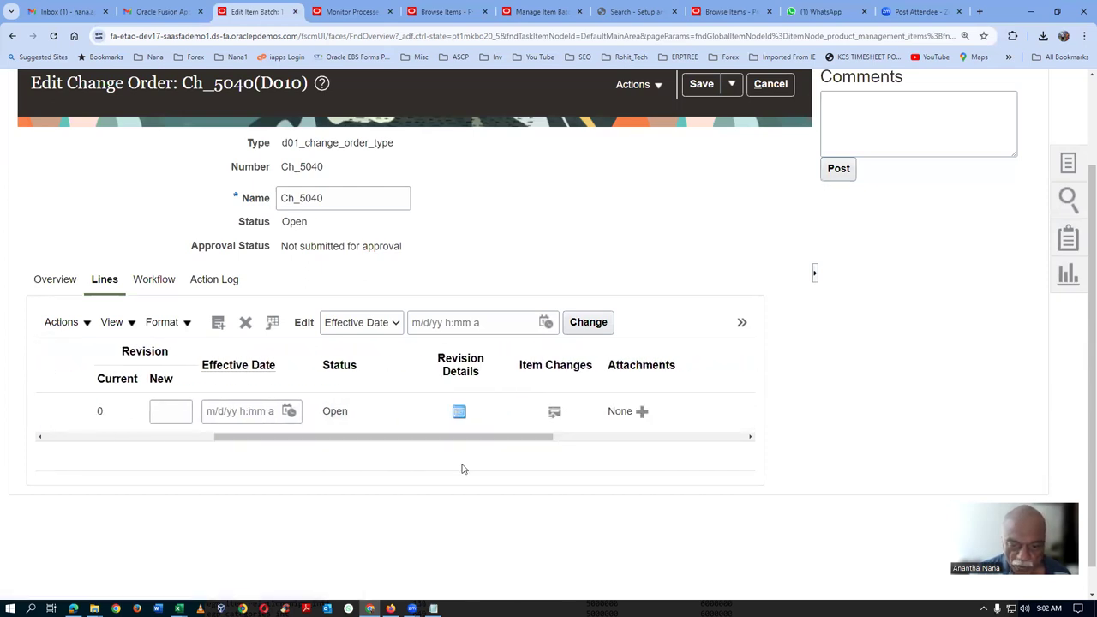
click(557, 415)
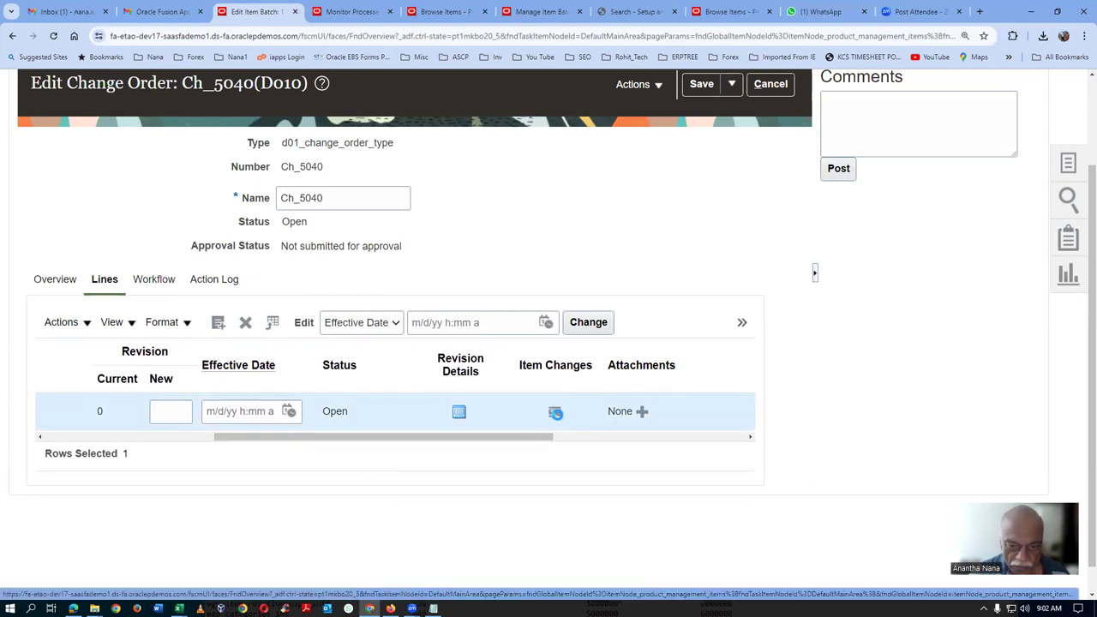
click(555, 413)
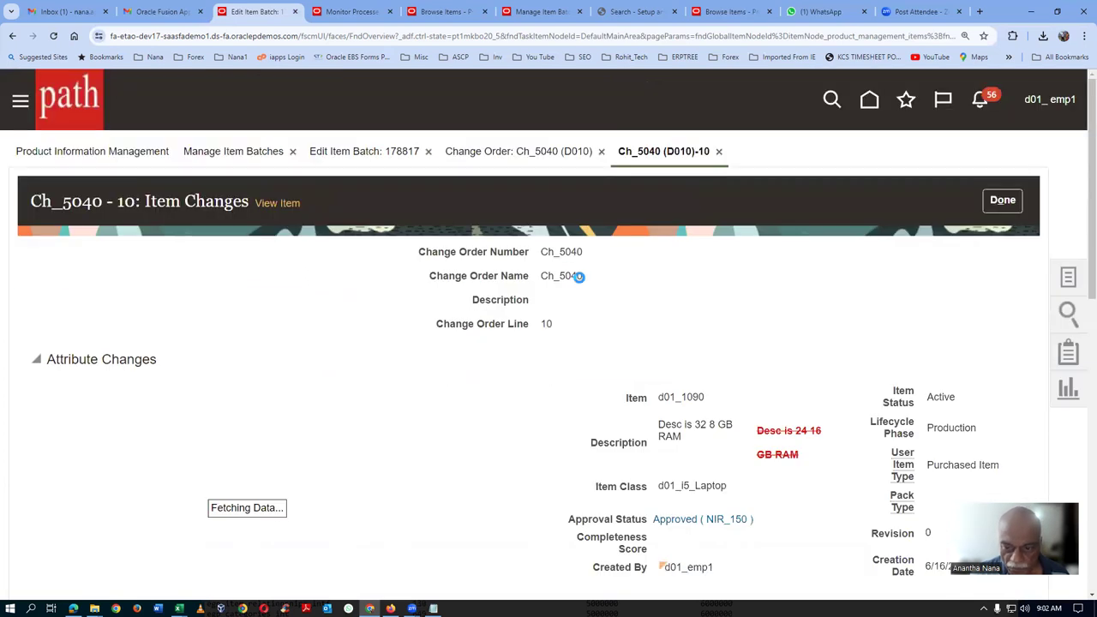
Review the proposed description change and the display, colour and RAM size changes in d01_Laptop_i5_Specs_Display.
drag(696, 367, 711, 366)
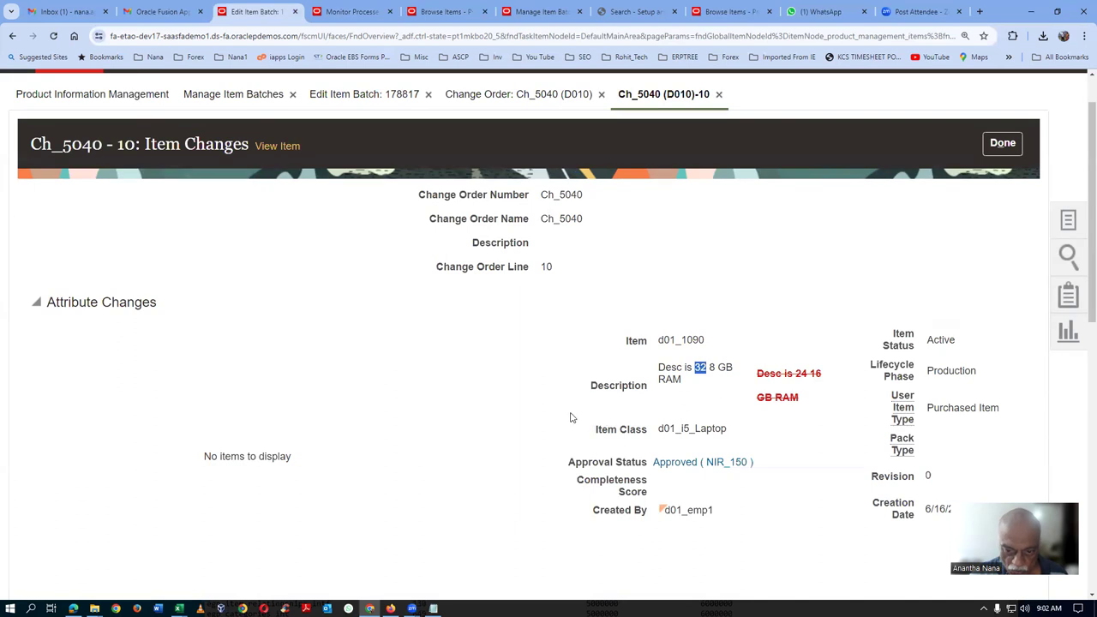
click(725, 369)
scroll(457, 433, down, 5)
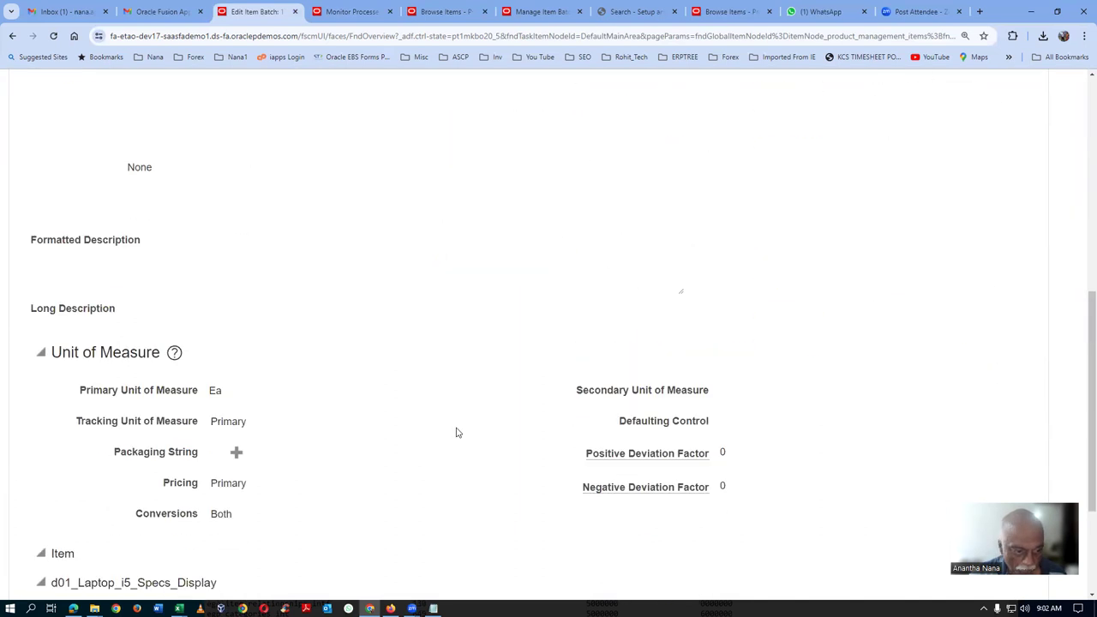
scroll(456, 432, down, 2)
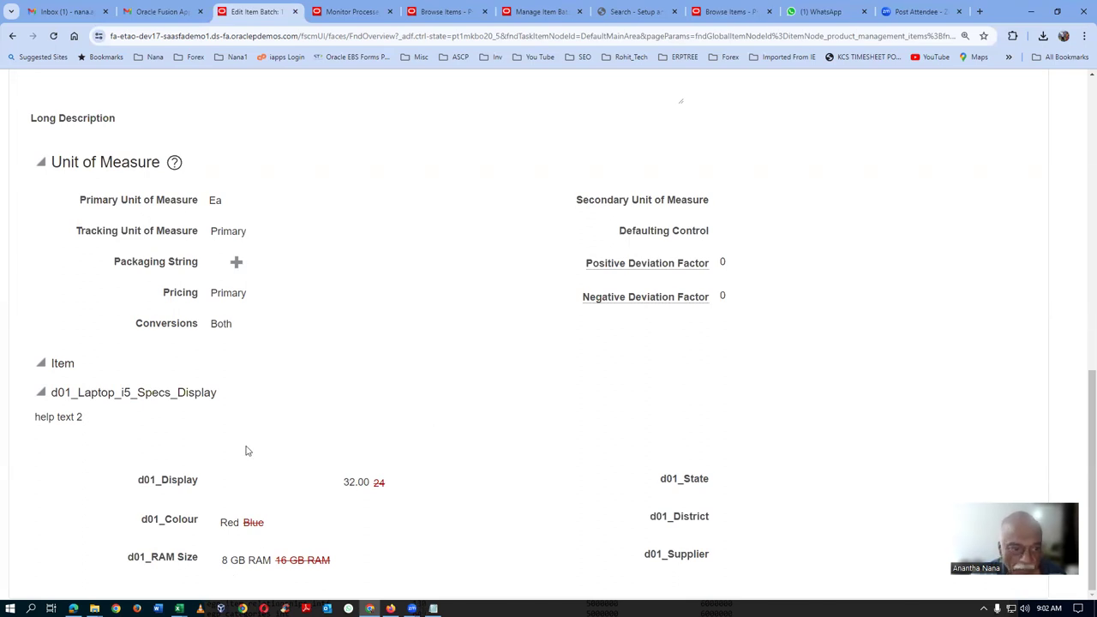
scroll(246, 451, up, 1)
scroll(254, 449, down, 1)
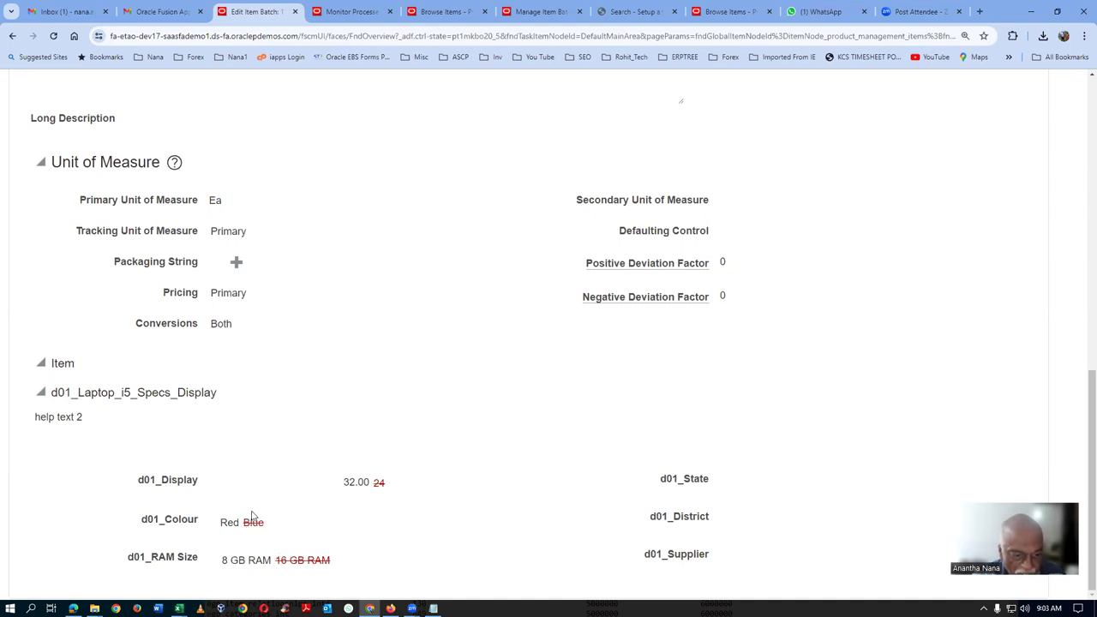
scroll(377, 424, up, 10)
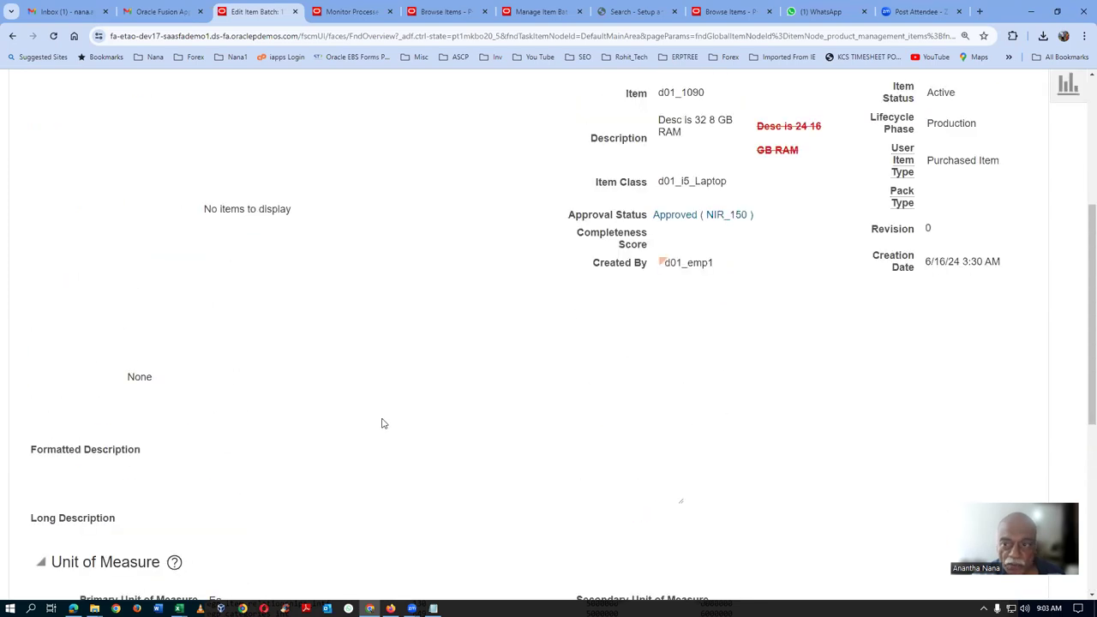
Close the item changes and inspect the Approval stage in the change order's workflow.
click(1004, 204)
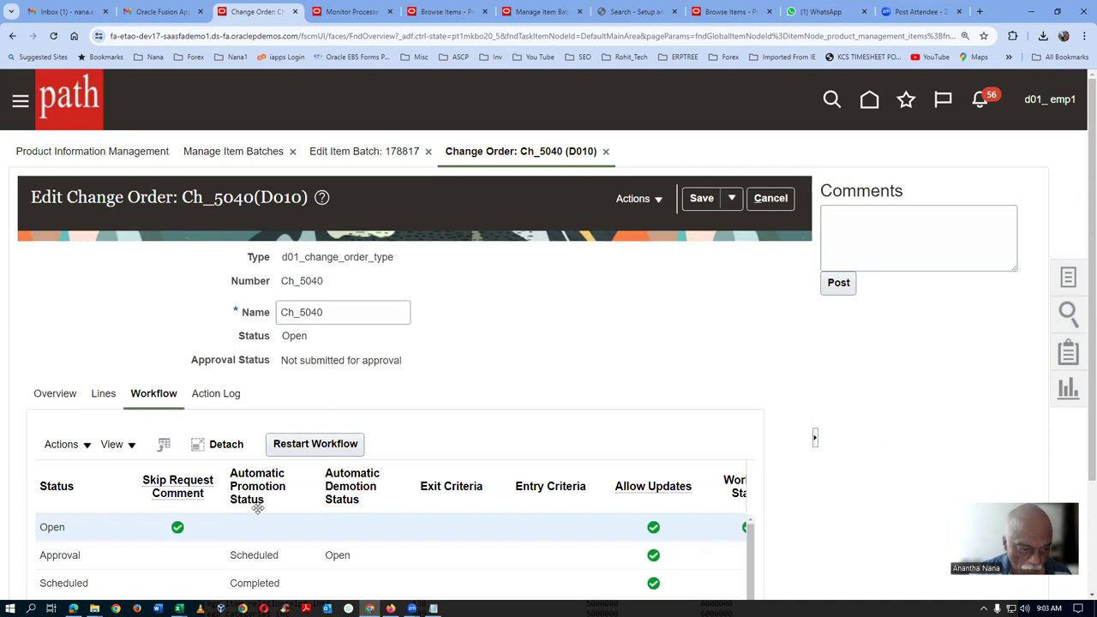
scroll(258, 510, down, 2)
drag(313, 520, 489, 502)
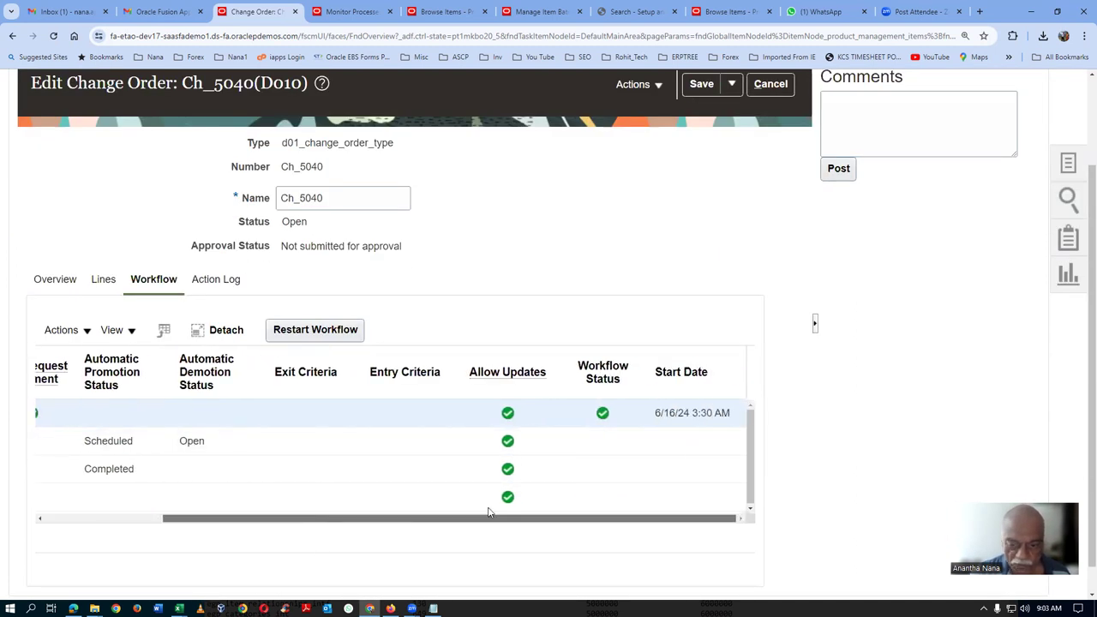
click(282, 451)
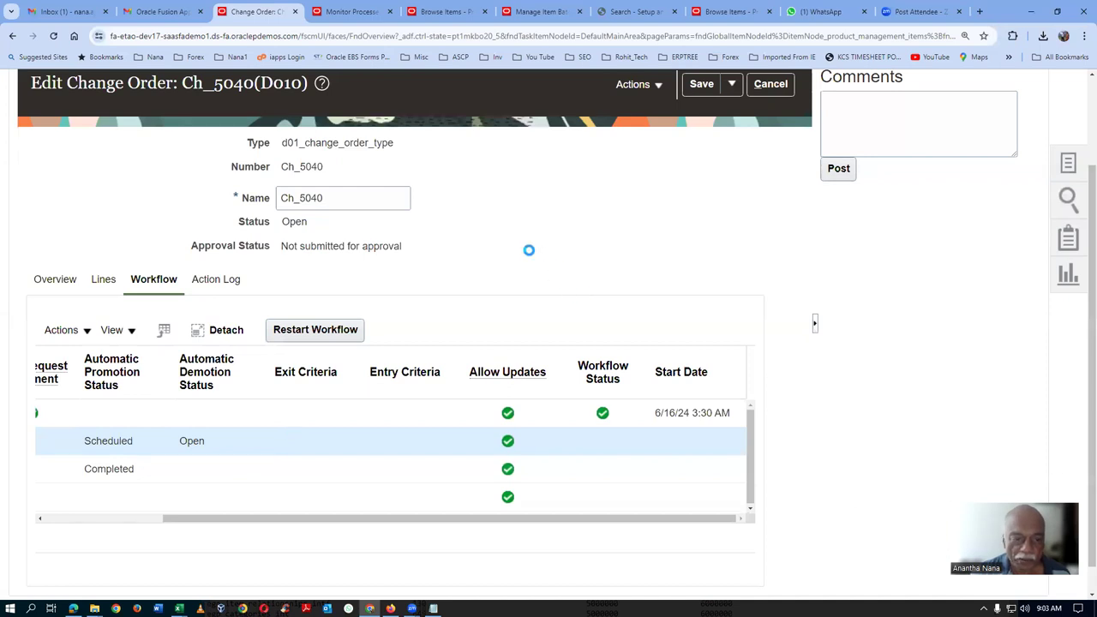
Save and promote the change order to the Approval status with the comment "fxb".
scroll(529, 249, up, 2)
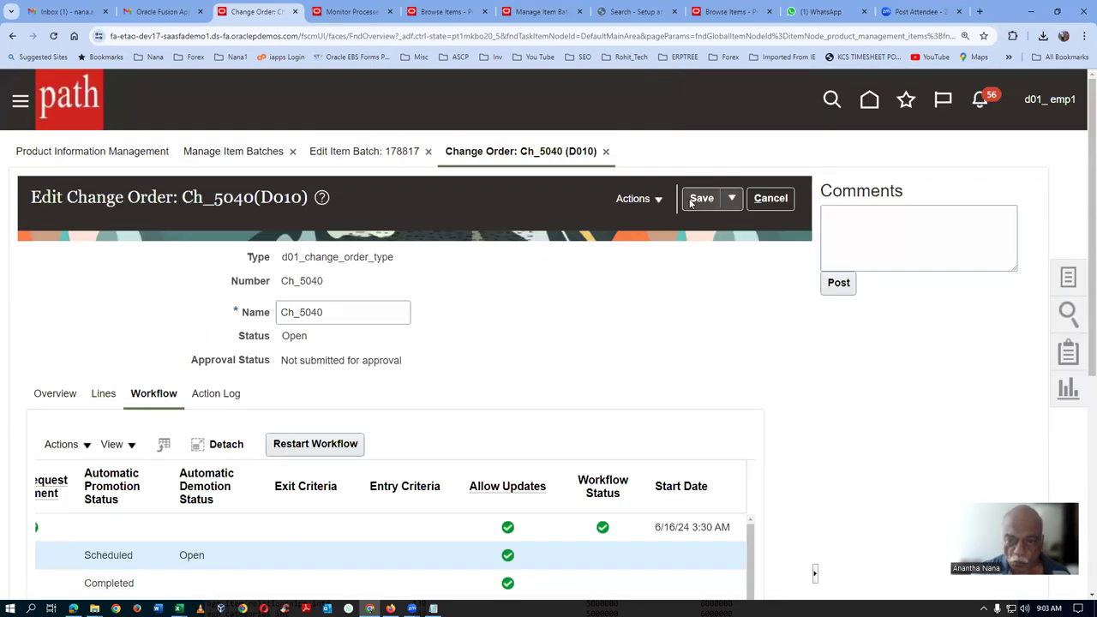
click(730, 201)
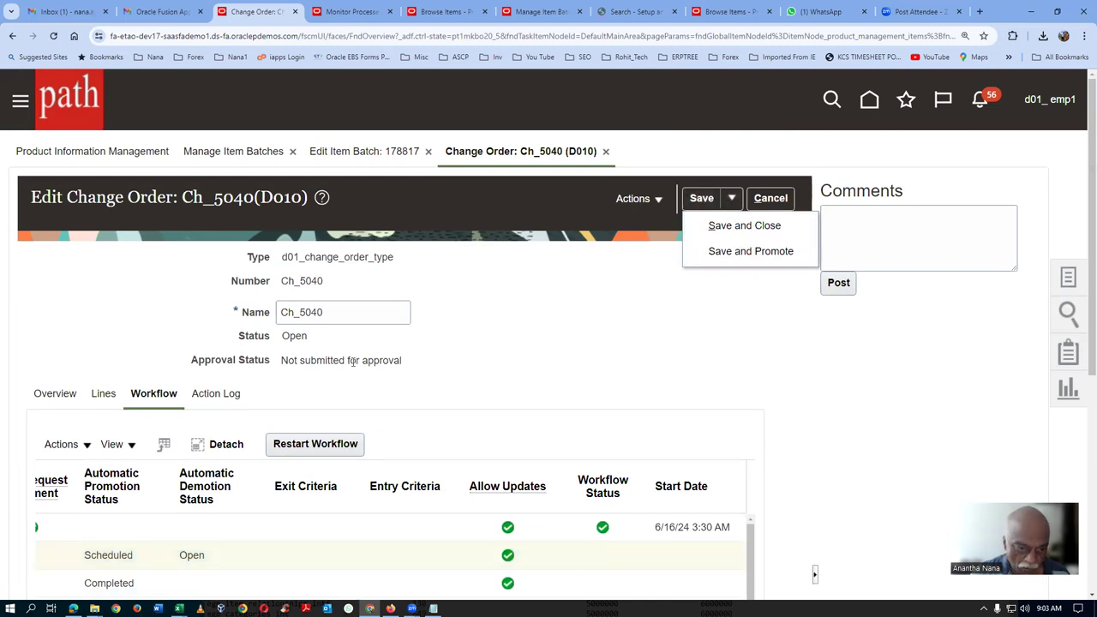
click(742, 251)
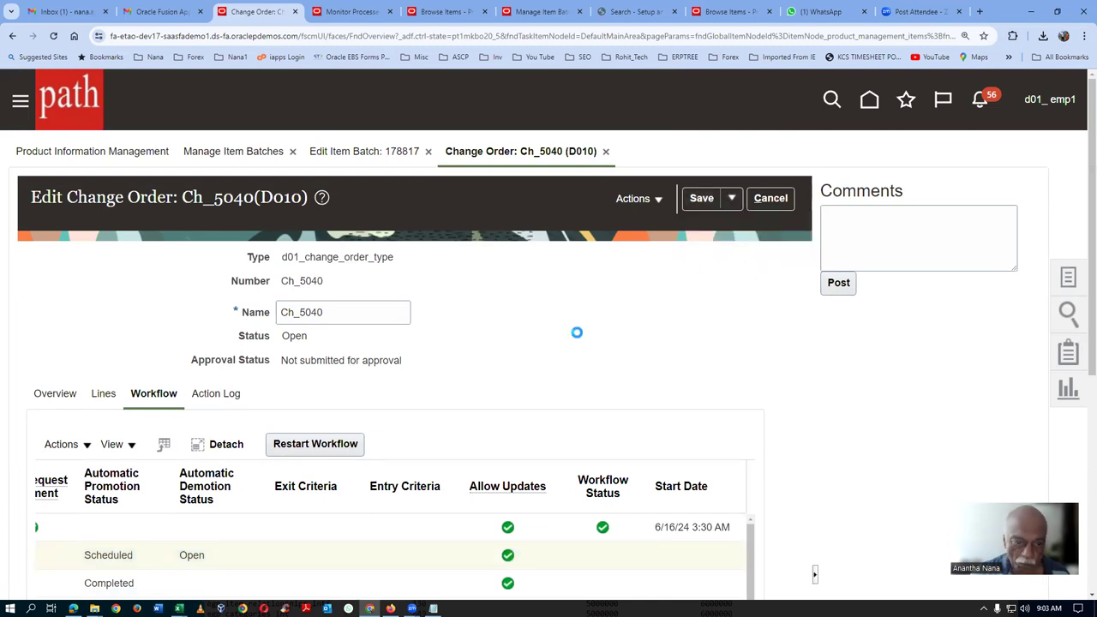
click(533, 334)
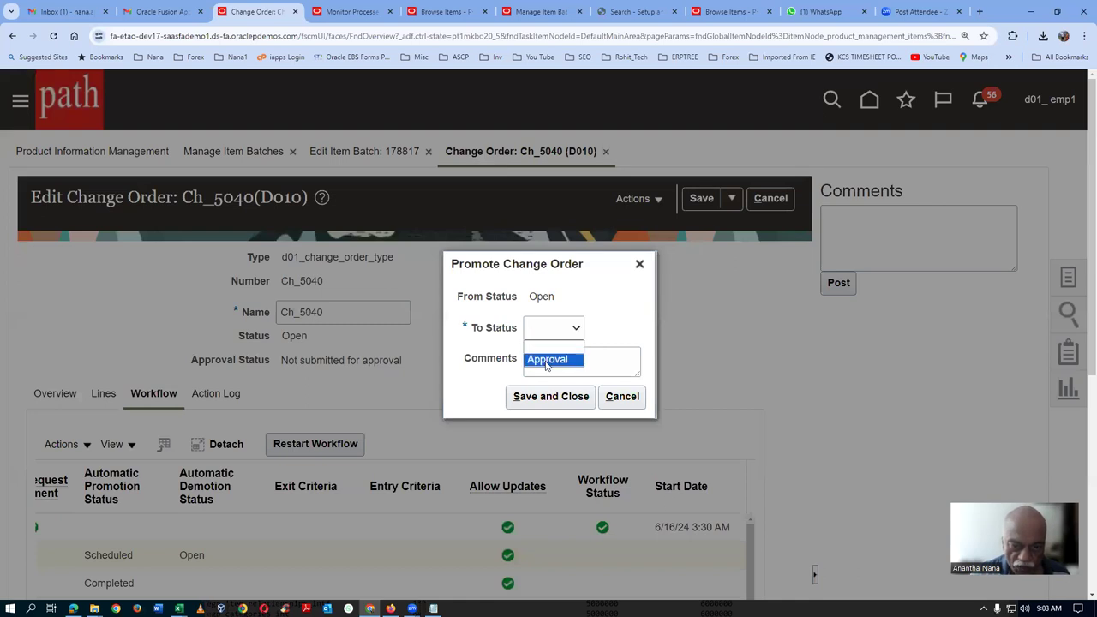
click(545, 360)
text(fxb)
click(557, 397)
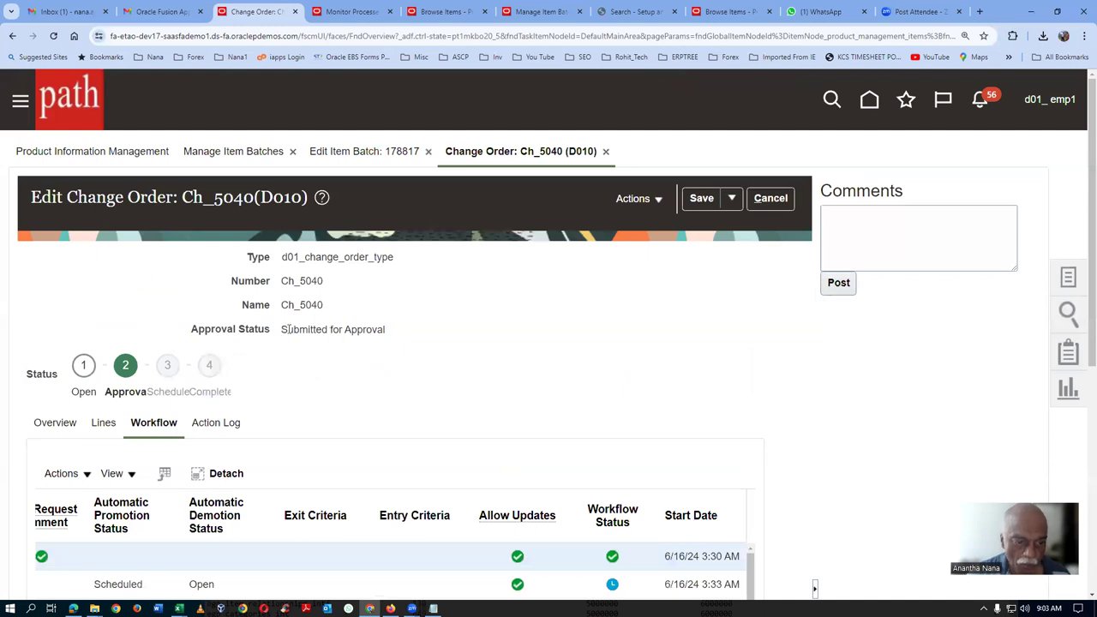
Check the promoted change order's approval status and workflow stages.
drag(289, 329, 380, 335)
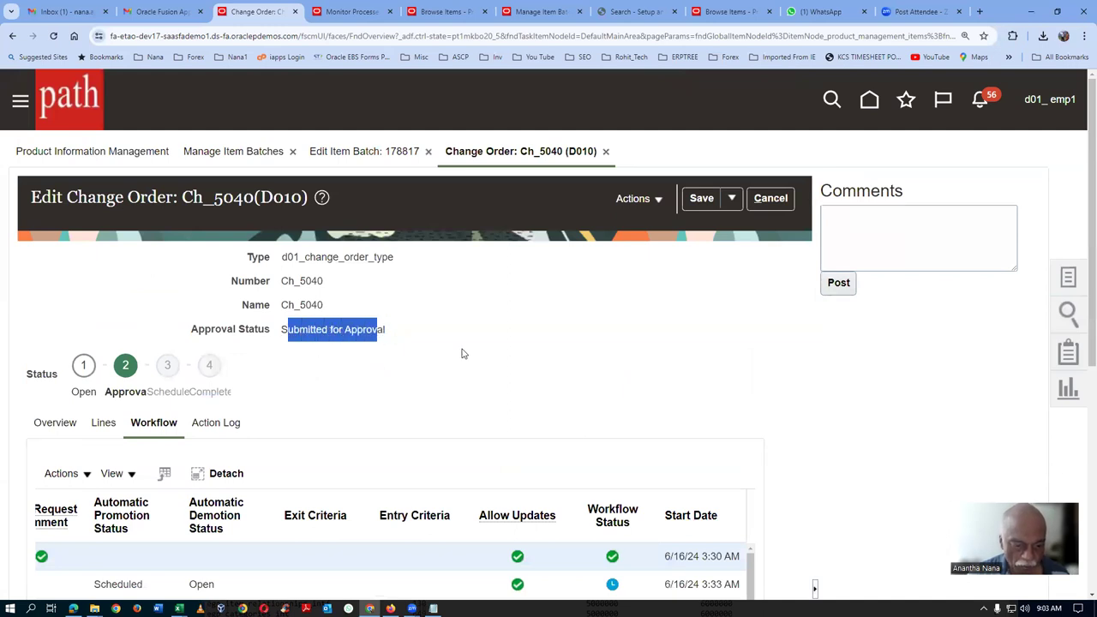
scroll(461, 353, down, 2)
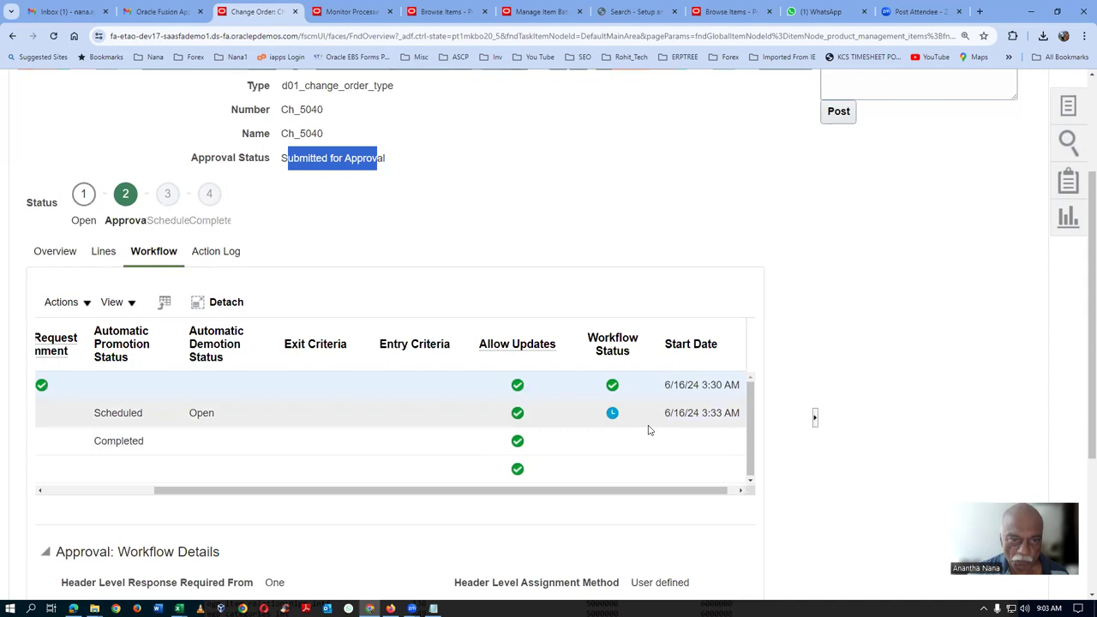
scroll(619, 299, up, 2)
Save and close the change order and check its entry in the batch summary.
click(734, 203)
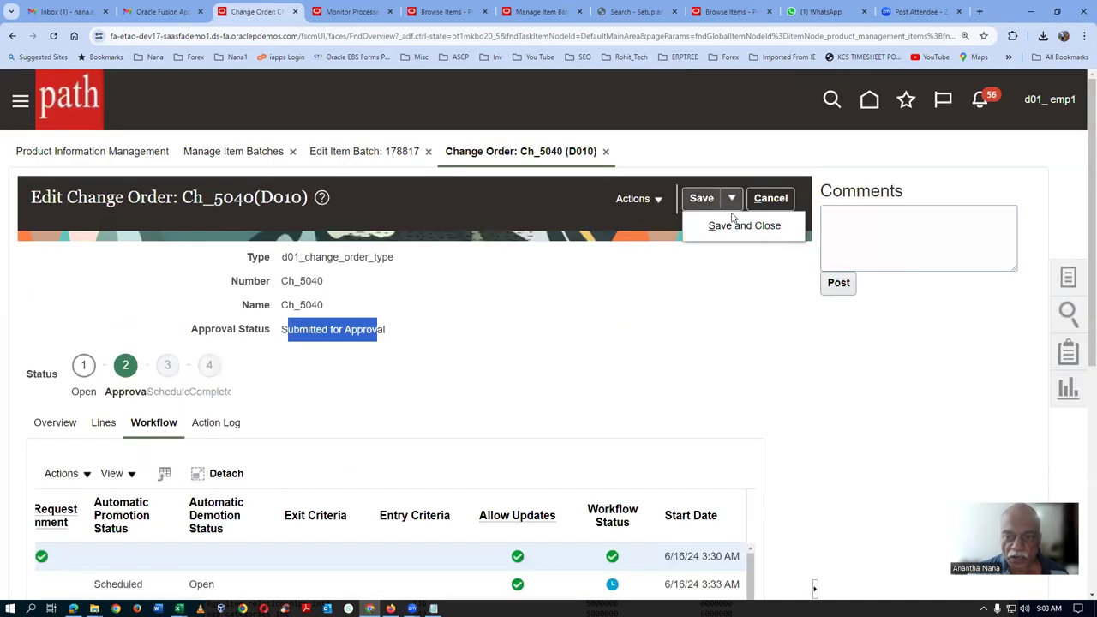
click(742, 225)
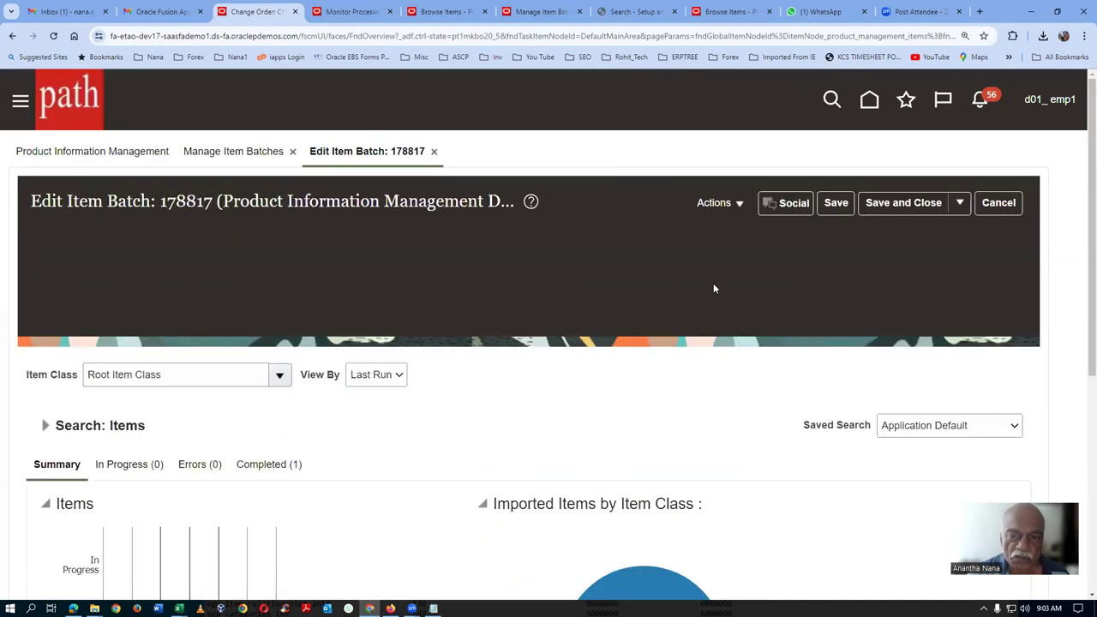
scroll(711, 287, down, 3)
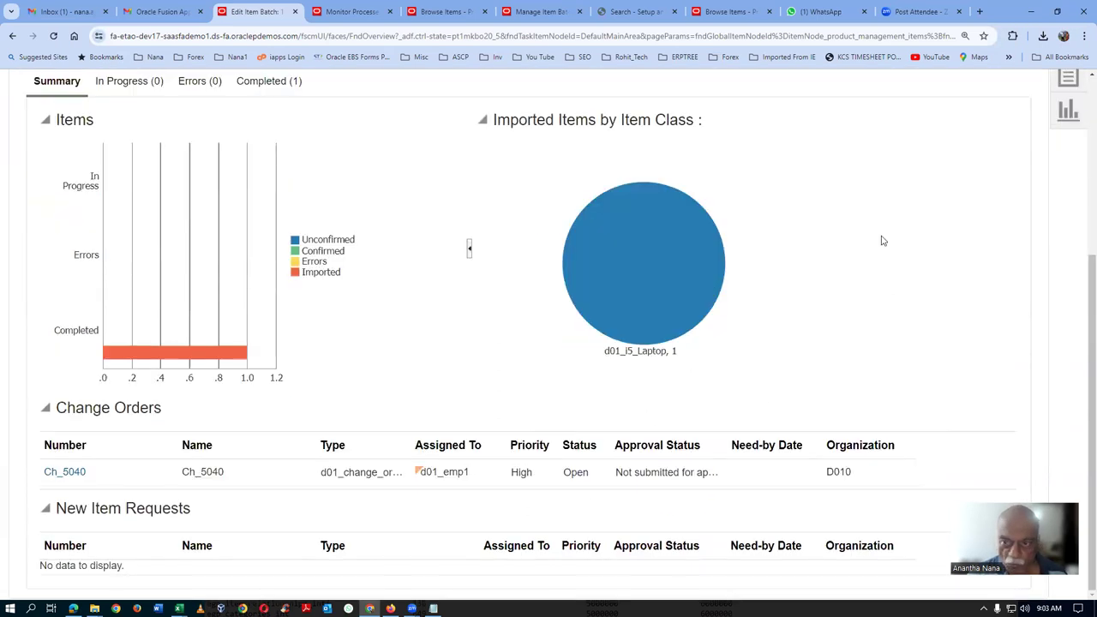
scroll(882, 237, up, 3)
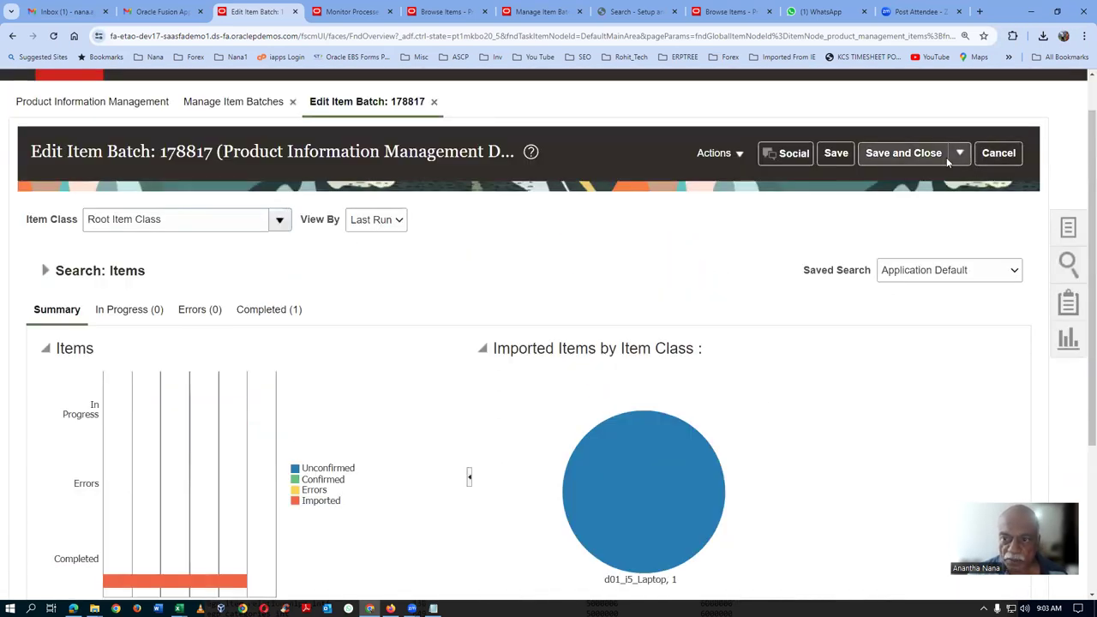
Save and close the item batch, reopen d01_import_batch_8, and check the approval status of its change order.
click(904, 152)
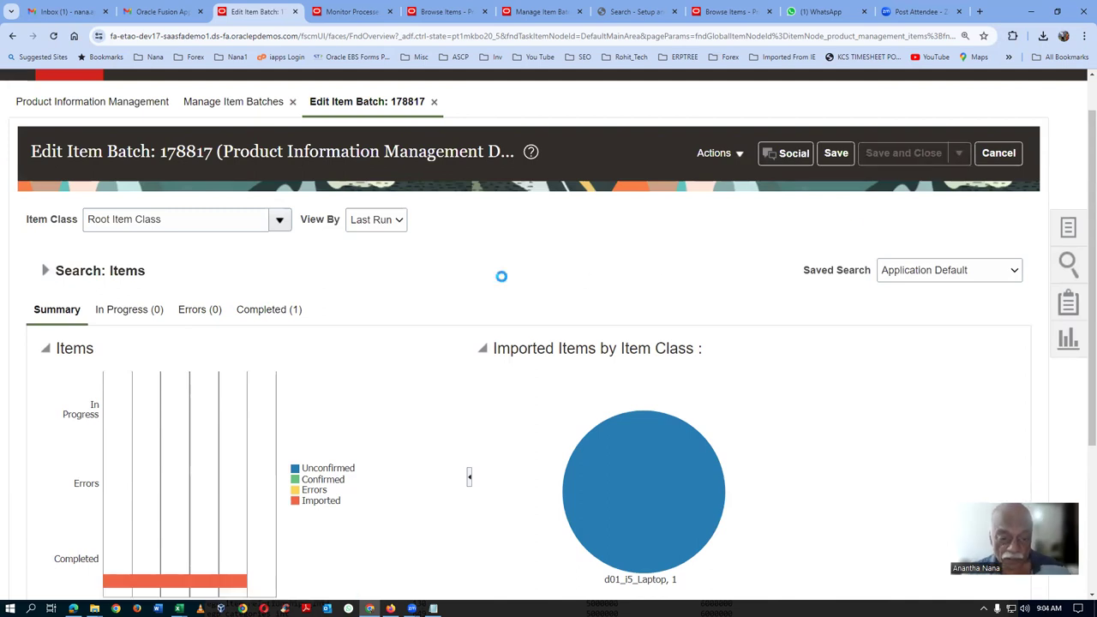
scroll(505, 287, down, 3)
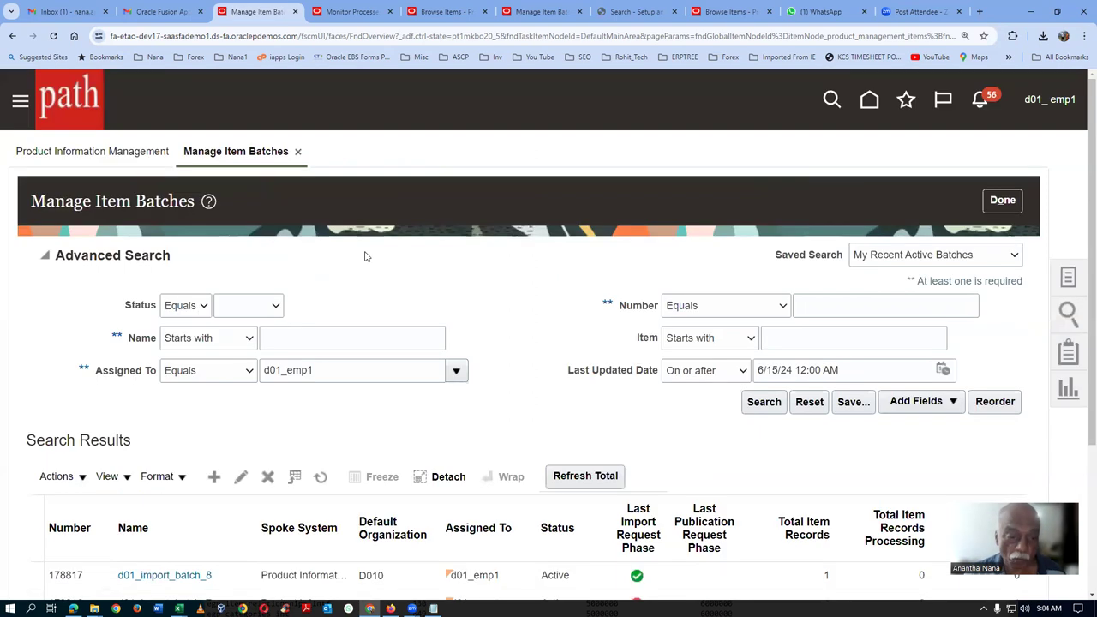
click(754, 400)
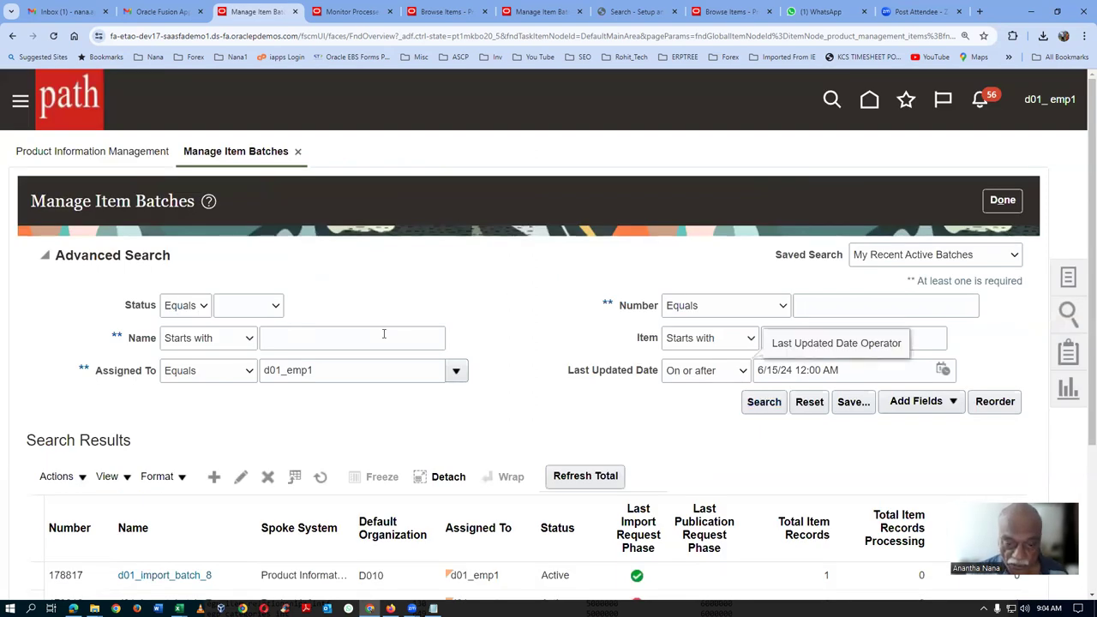
click(160, 431)
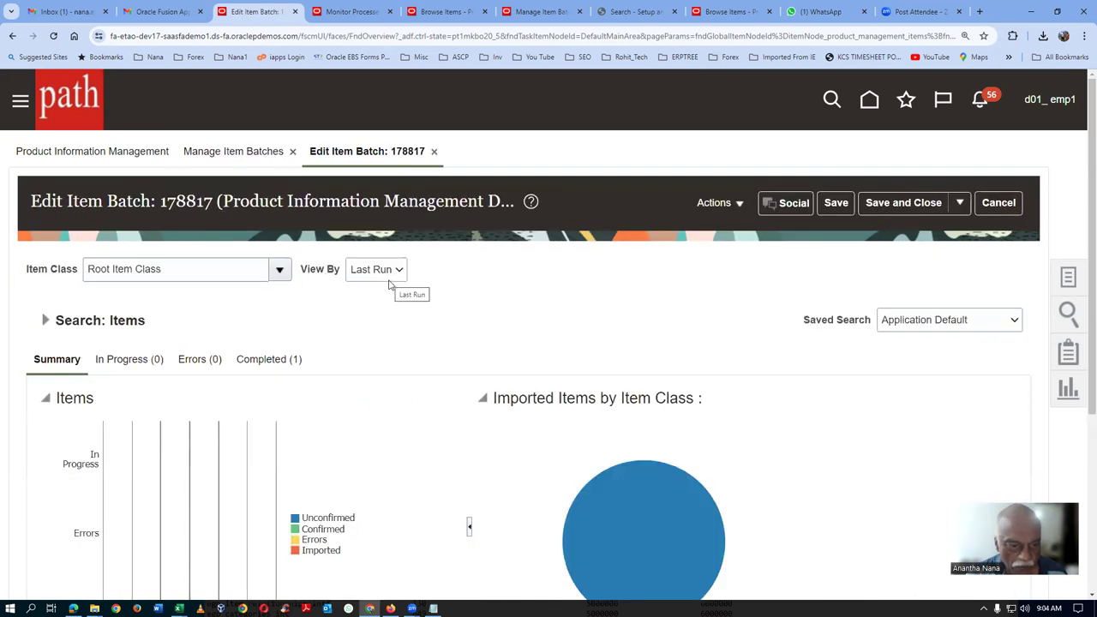
scroll(390, 287, down, 3)
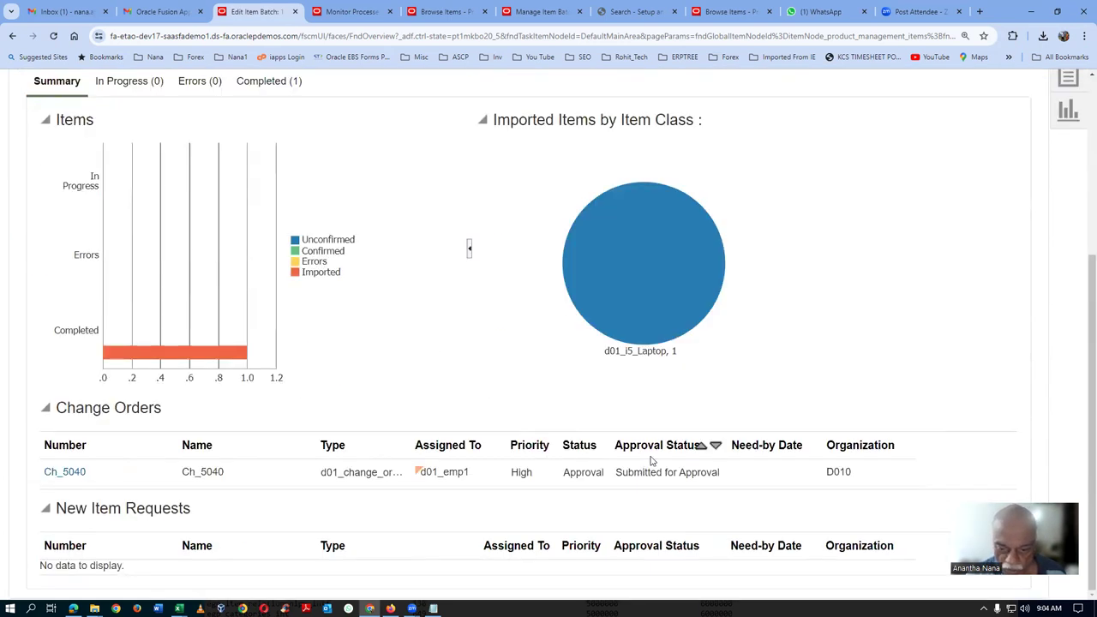
drag(630, 471, 663, 473)
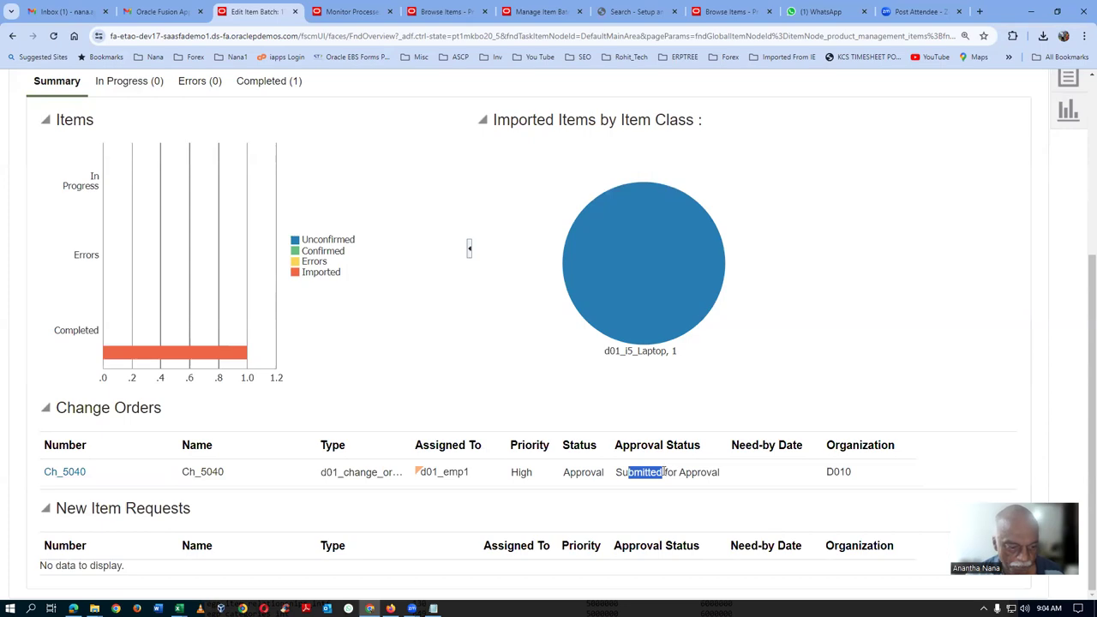
Switch to the approver's Microsoft Edge session, sign out of Oracle Applications Cloud, and sign back in.
click(72, 608)
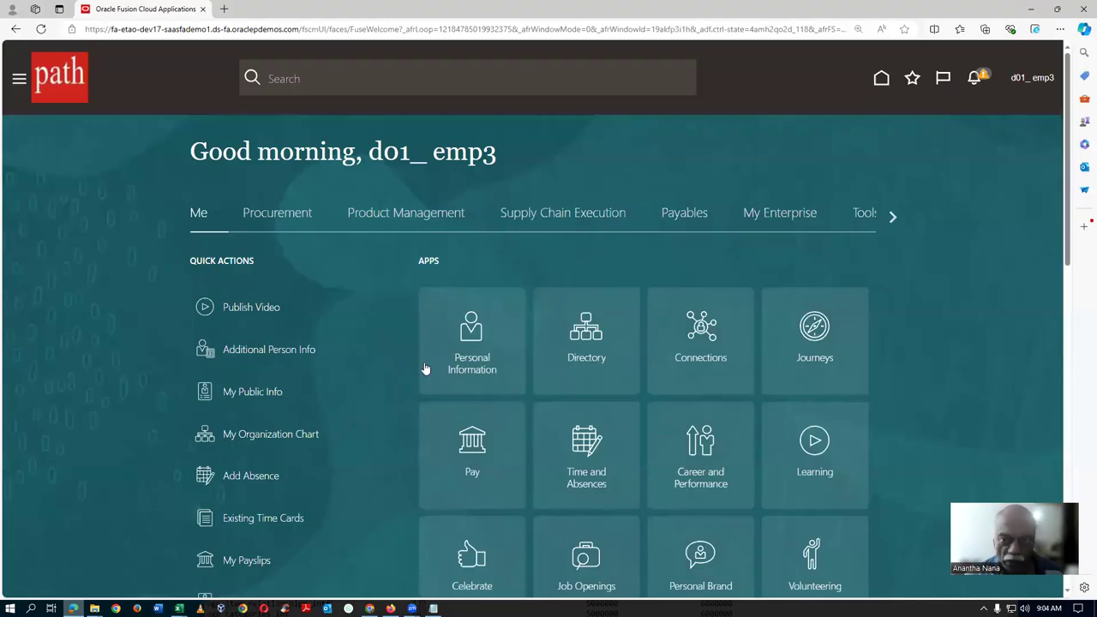
click(1033, 78)
click(1029, 112)
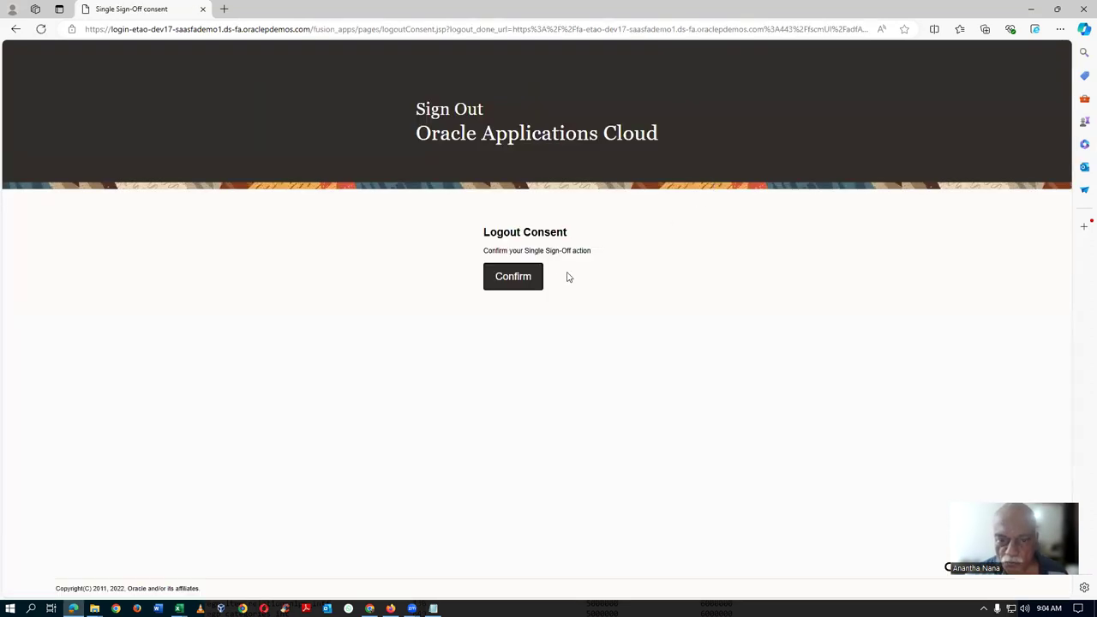
click(514, 277)
click(471, 340)
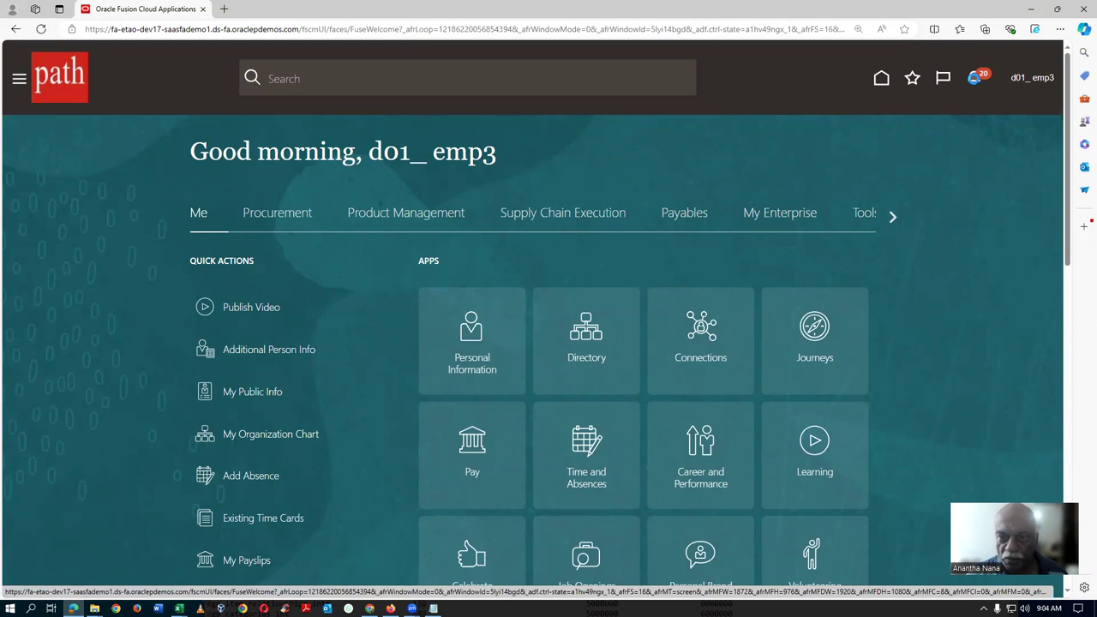
Check the approver's notifications for the change order and open the Approvals task list.
click(974, 80)
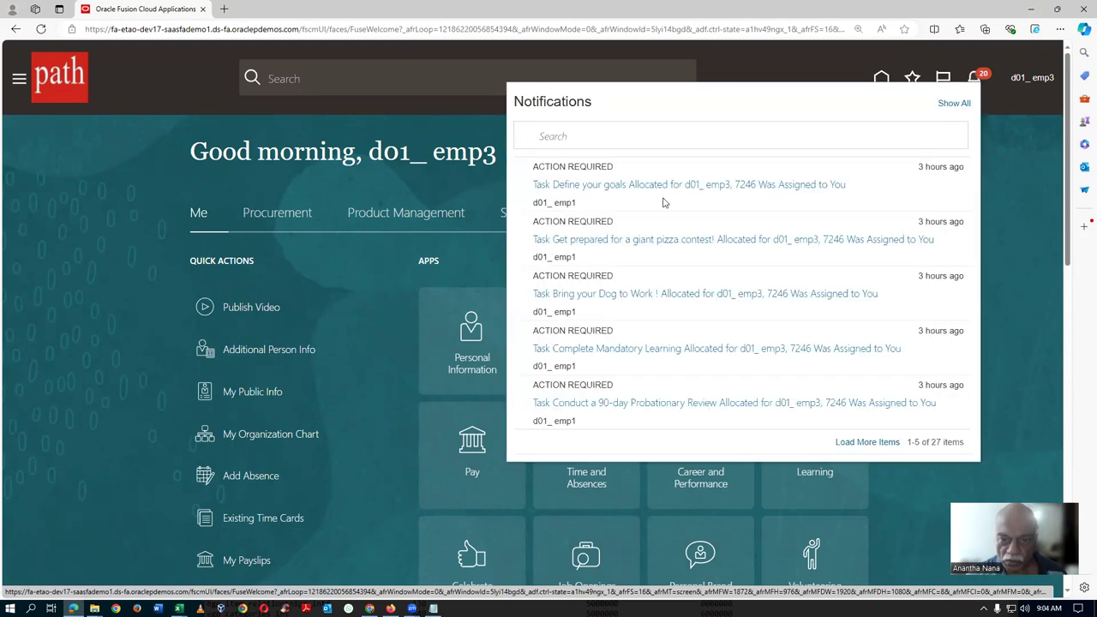
click(19, 78)
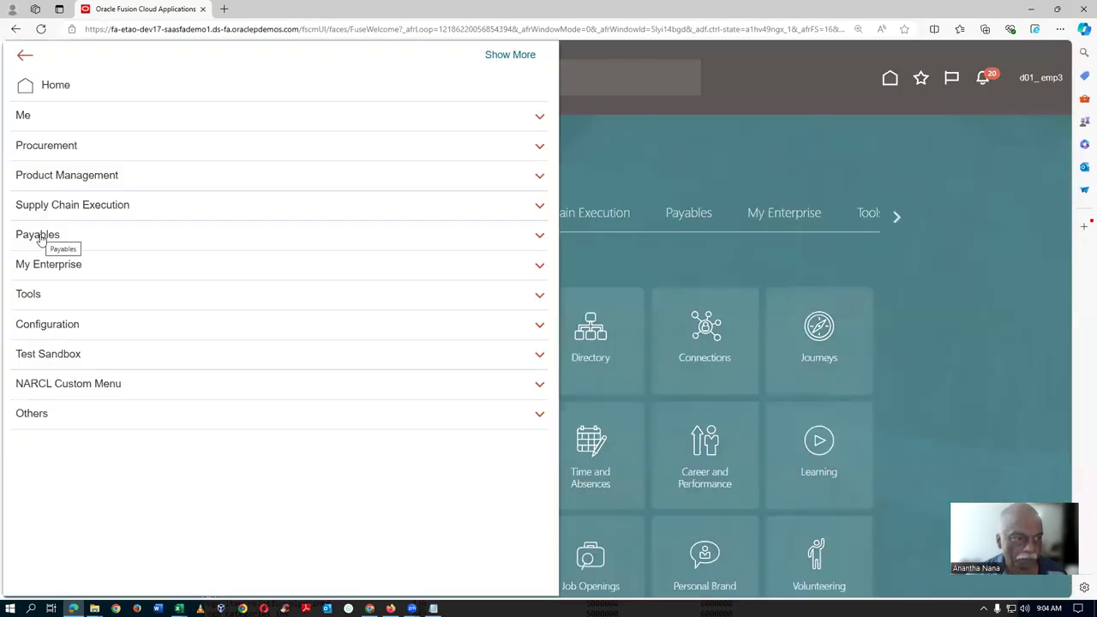
click(60, 298)
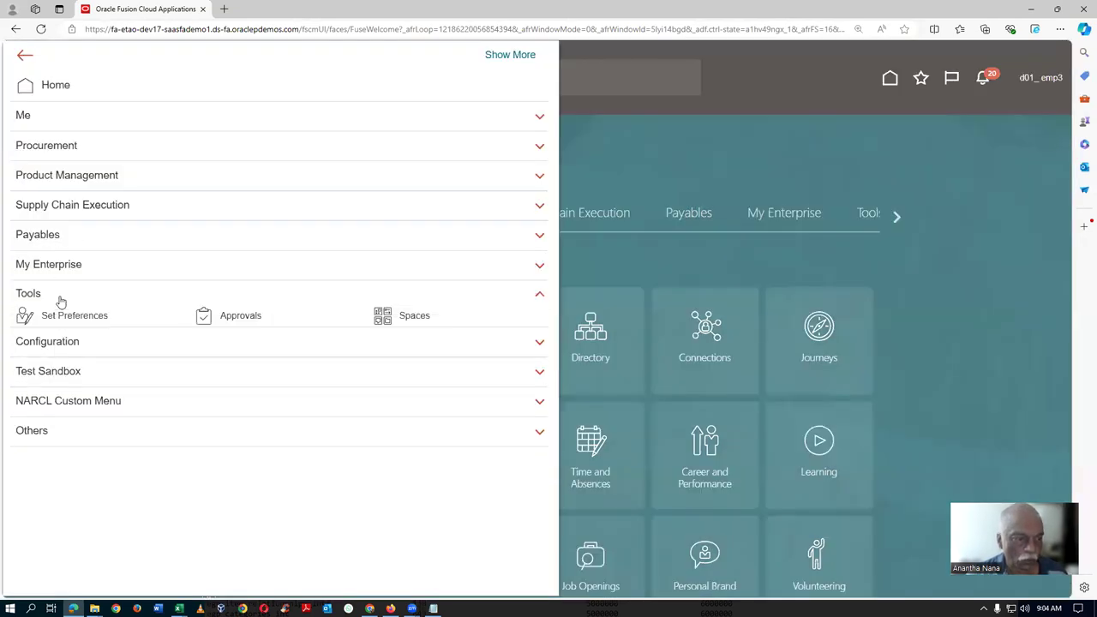
click(249, 319)
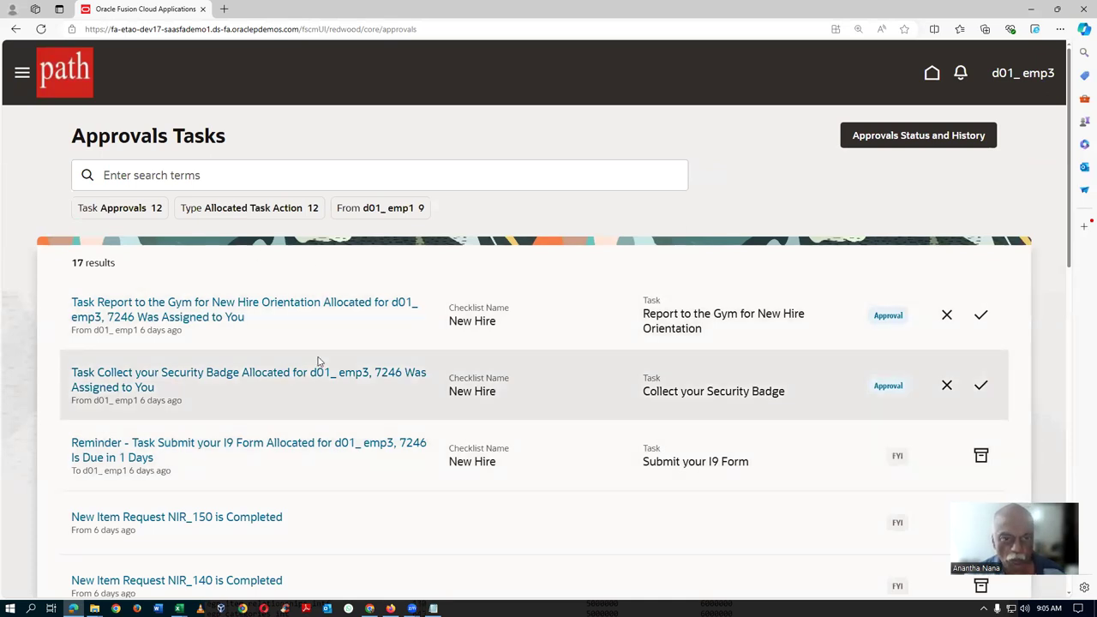
Switch back to Chrome and find d01_change_order_type in Manage Change Order Types by searching for names starting with "d01_".
key(alt+Tab)
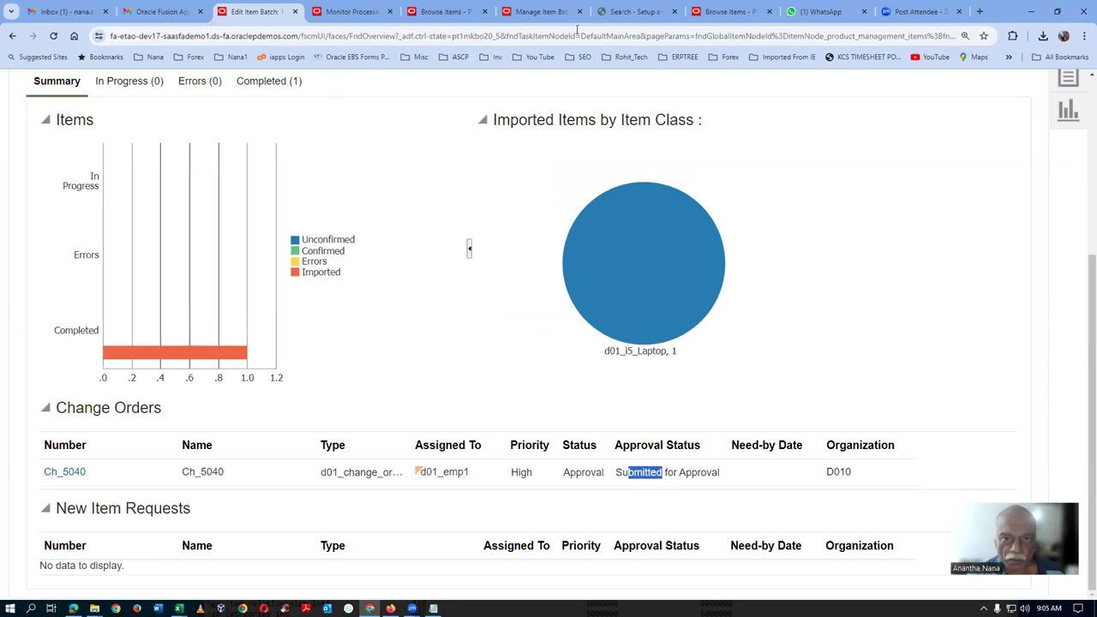
click(636, 12)
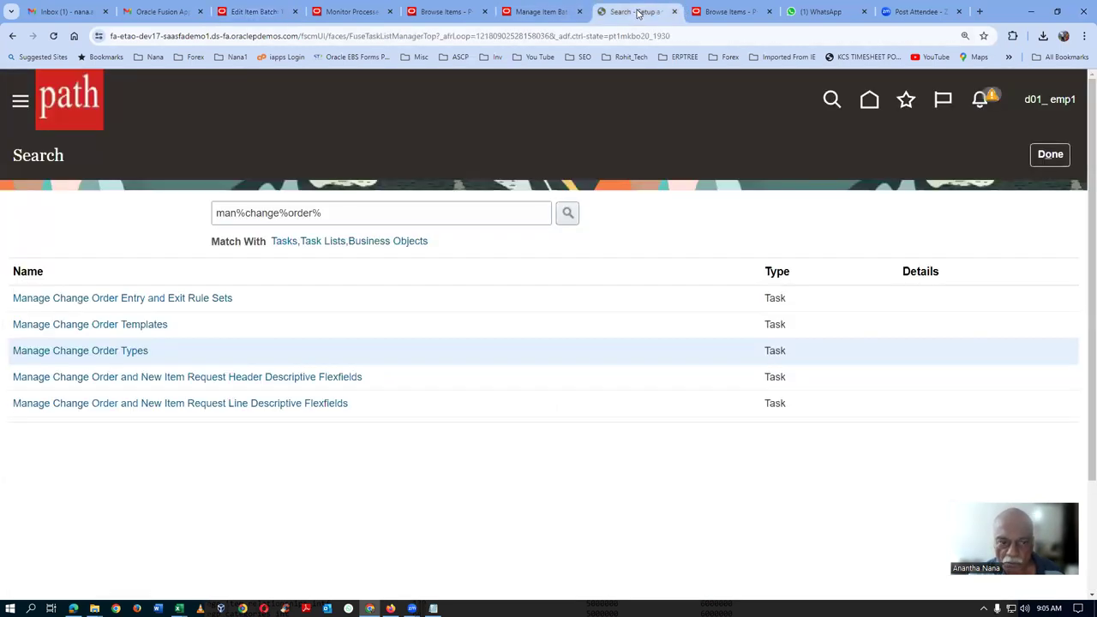
click(88, 351)
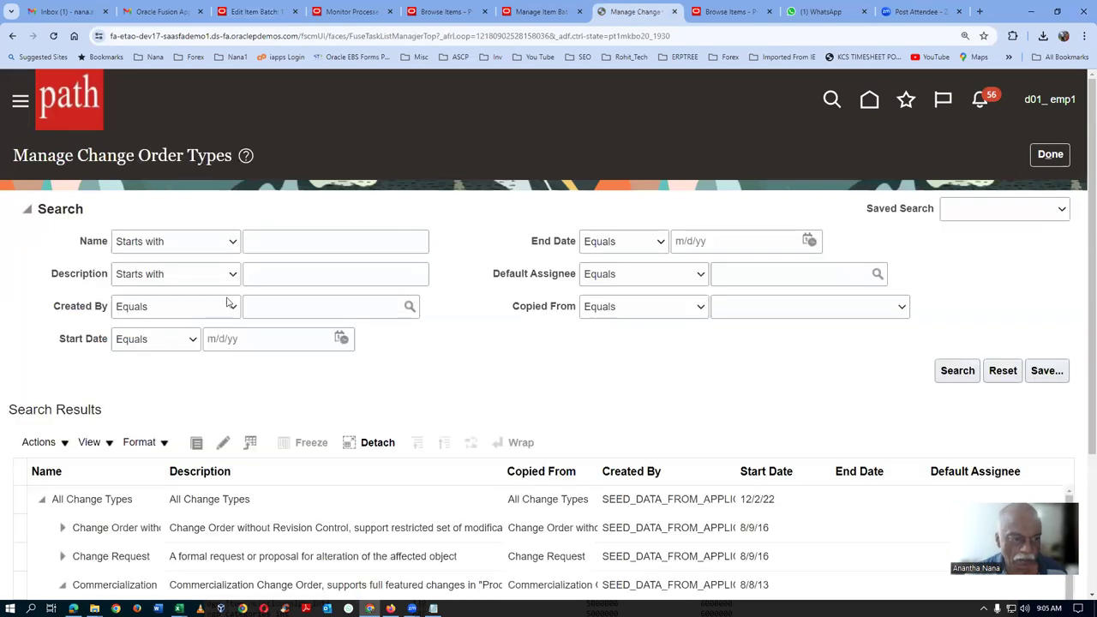
click(288, 238)
text(d01_)
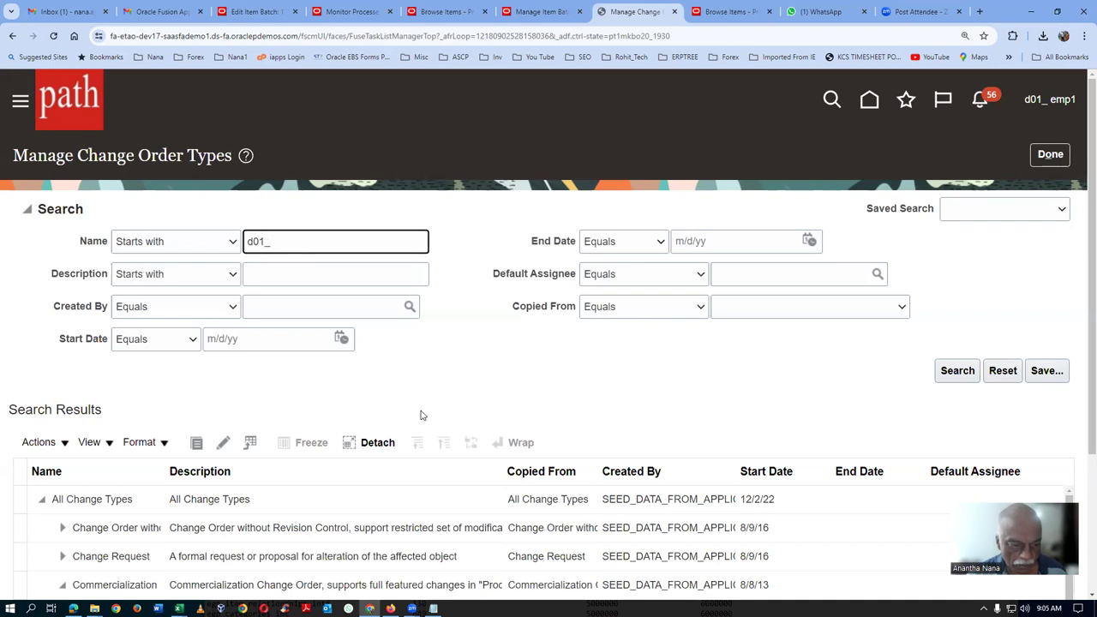
scroll(422, 419, down, 1)
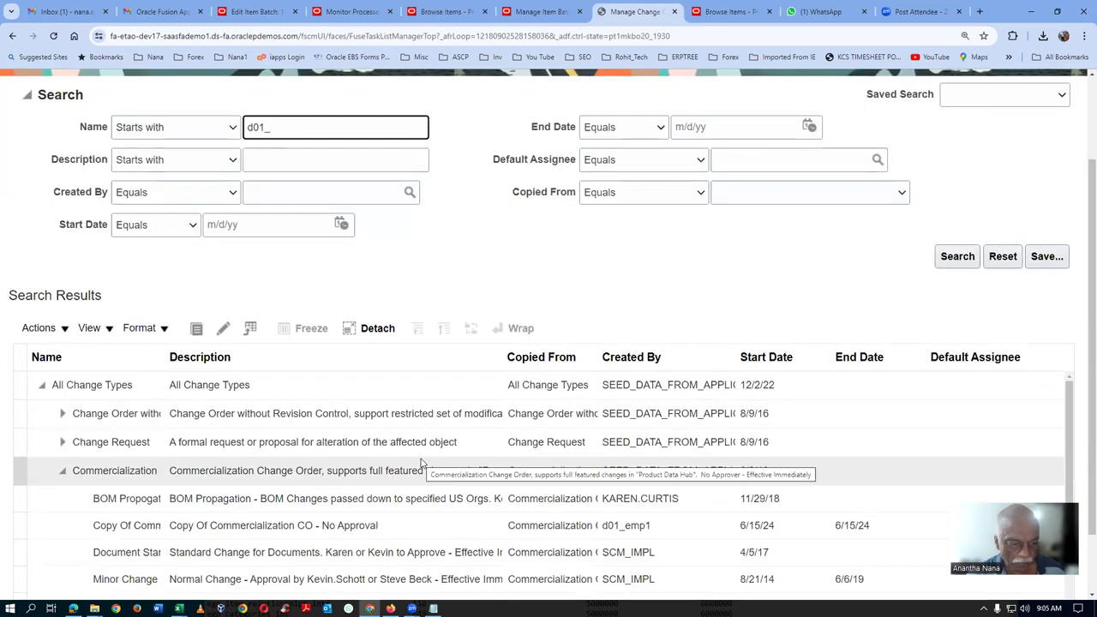
click(956, 256)
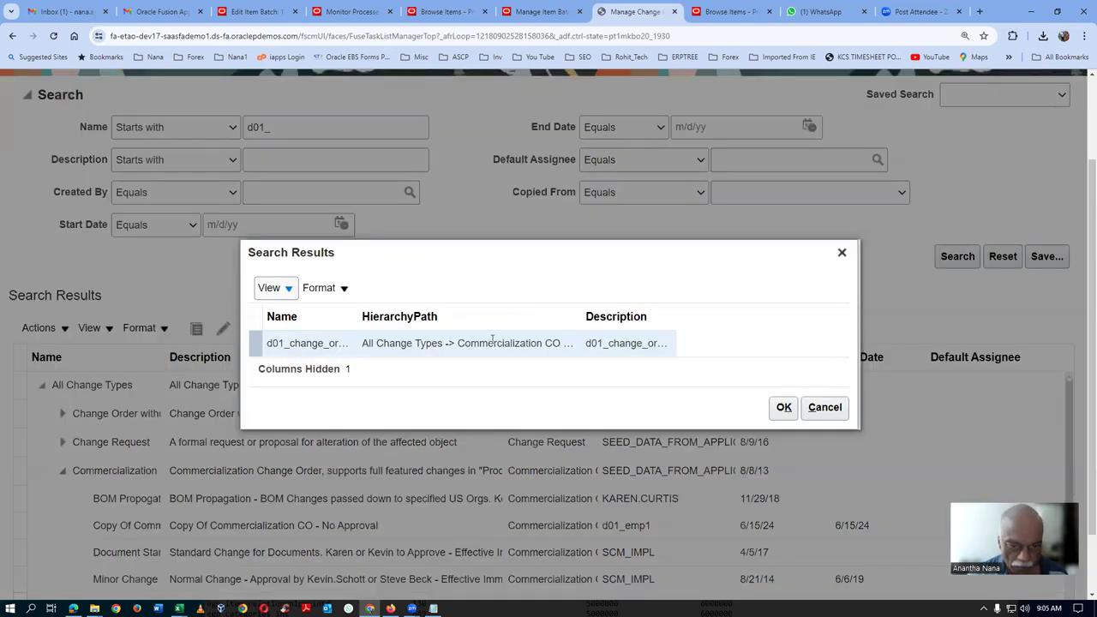
click(791, 408)
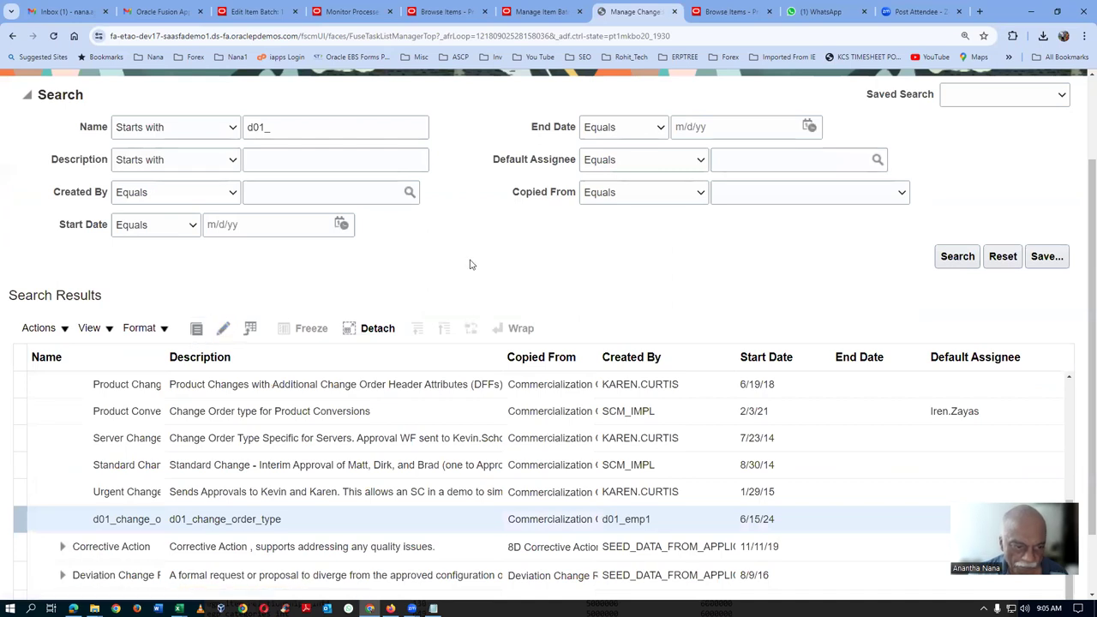
Open d01_change_order_type, inspect the participant details of its Approval workflow status, and leave without saving.
click(223, 328)
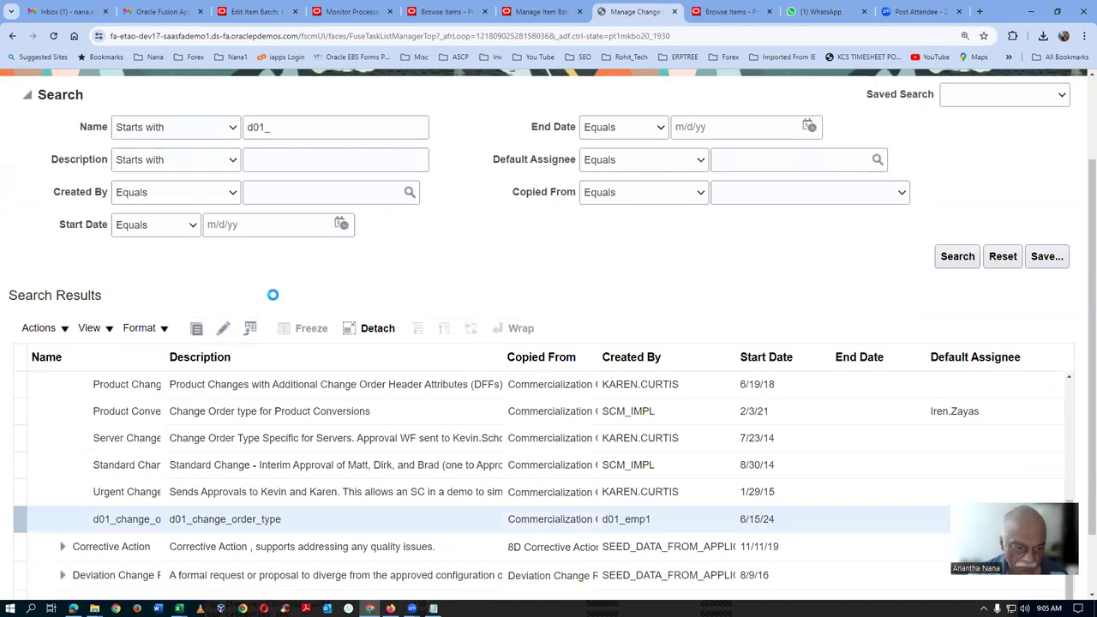
scroll(274, 296, down, 1)
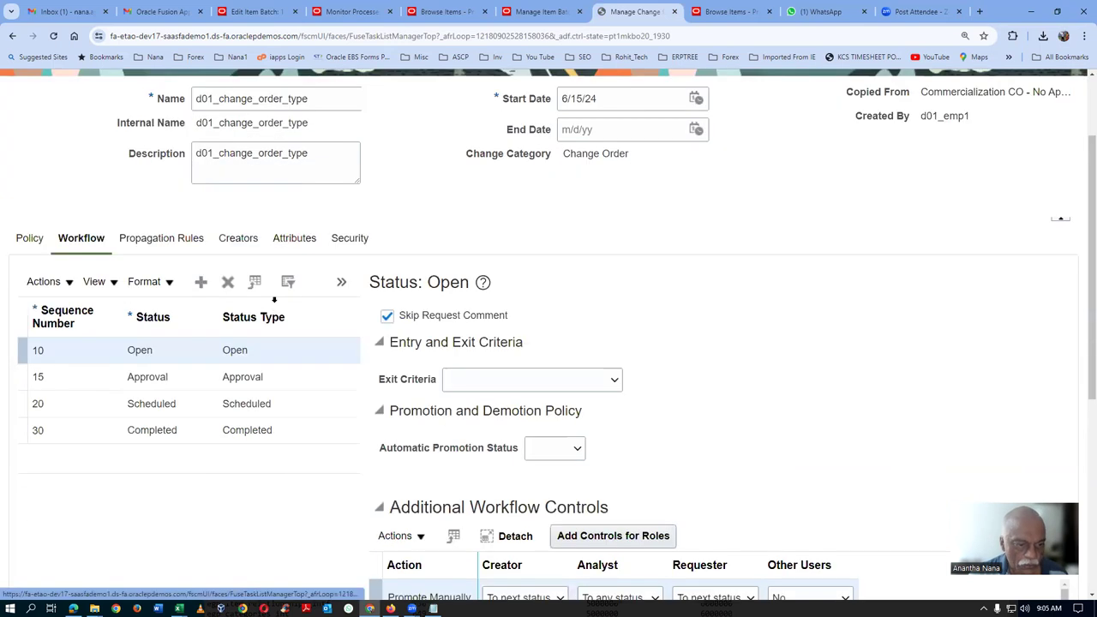
click(232, 376)
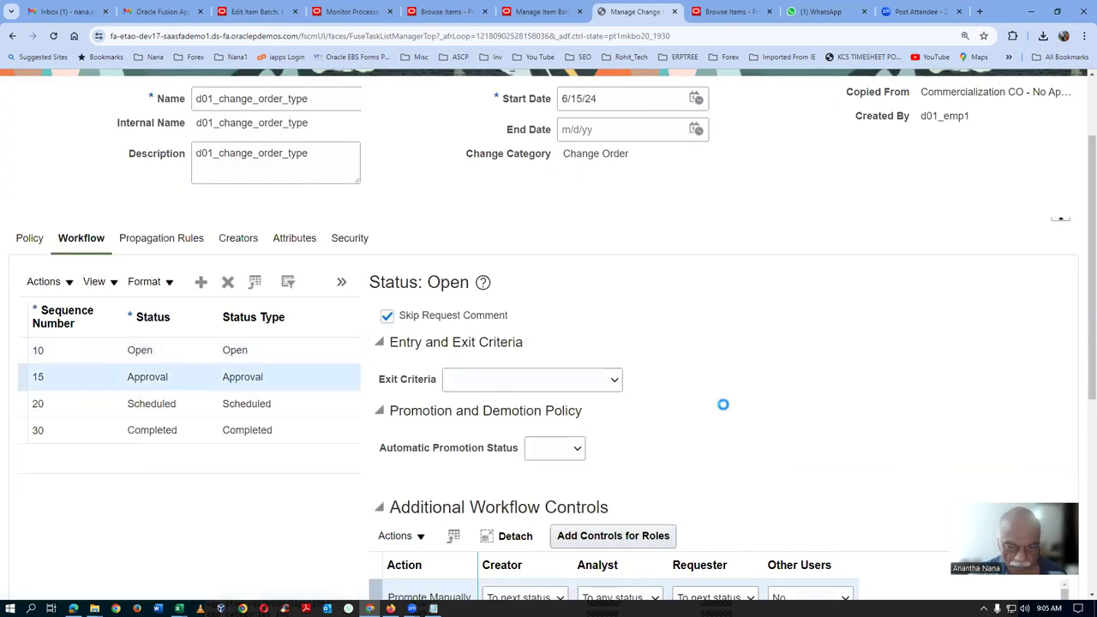
scroll(720, 416, down, 2)
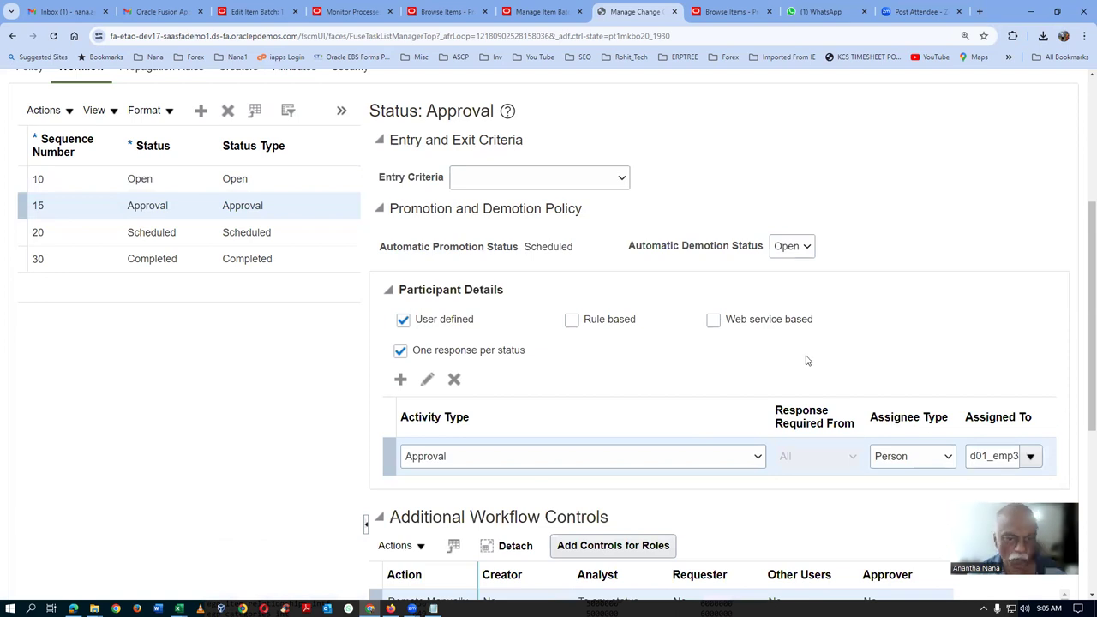
scroll(805, 360, up, 4)
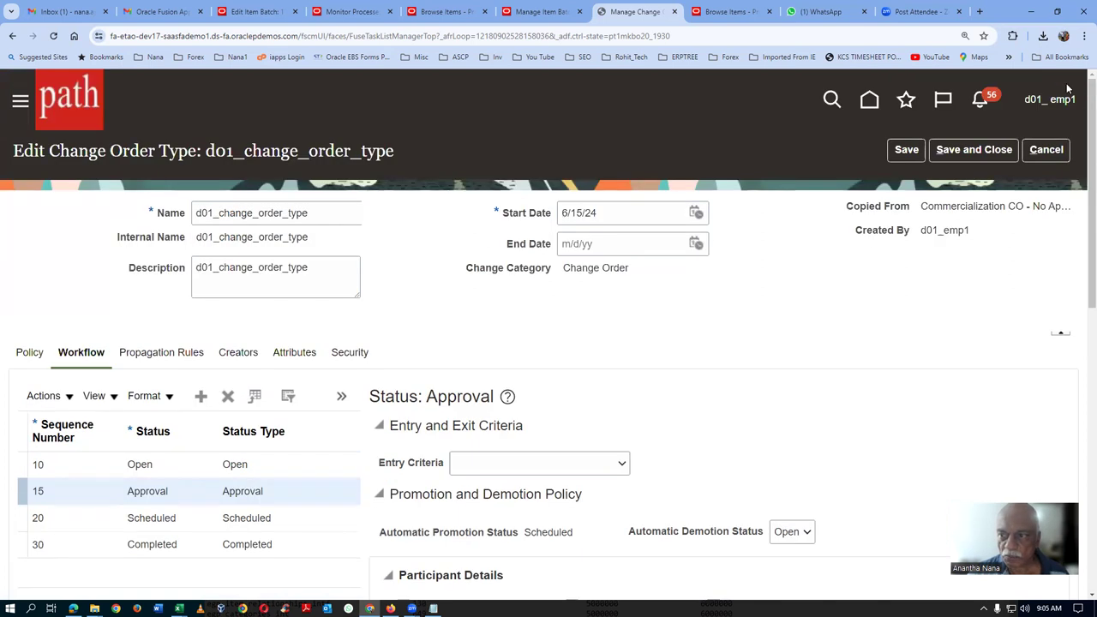
click(1046, 149)
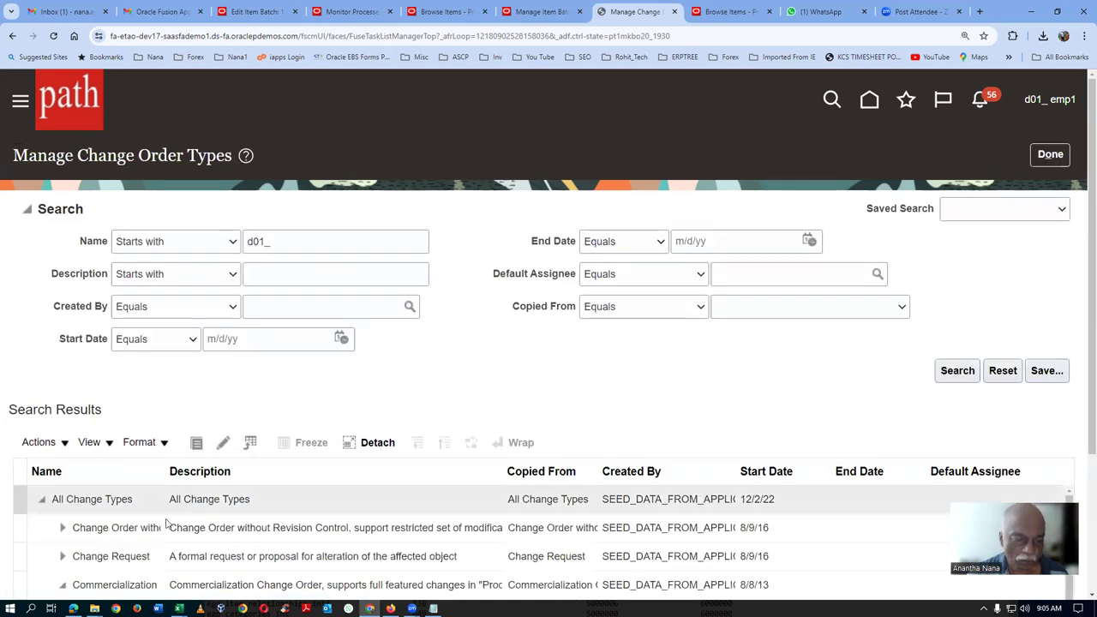
Return to the approver's Edge session, open the Ch_5040 approval notification, and review its affected objects and approval history.
key(alt+Tab)
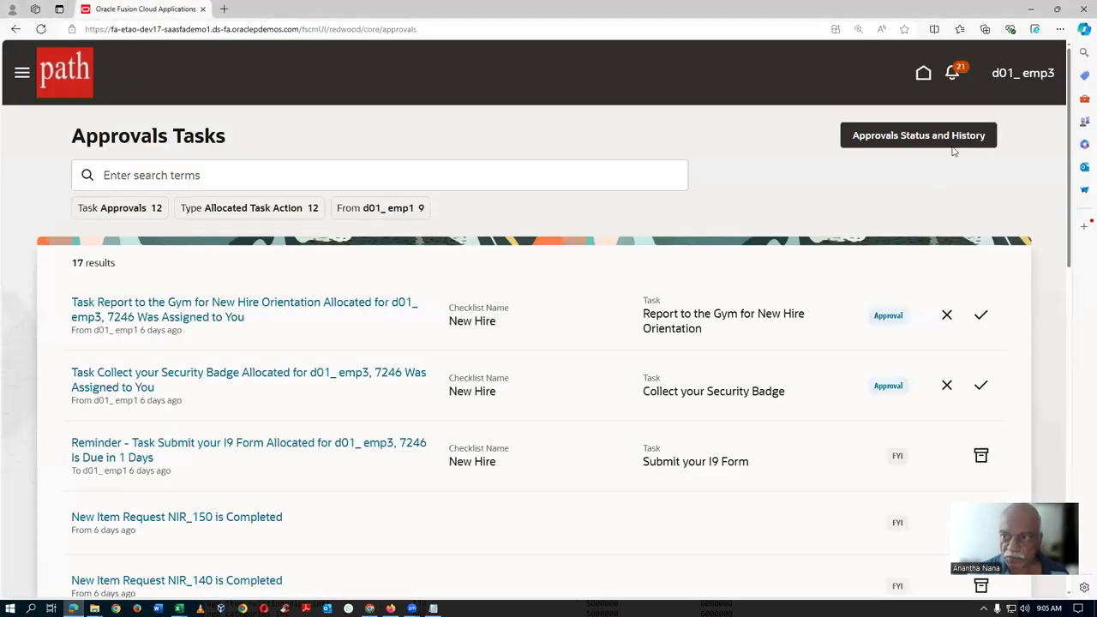
click(952, 74)
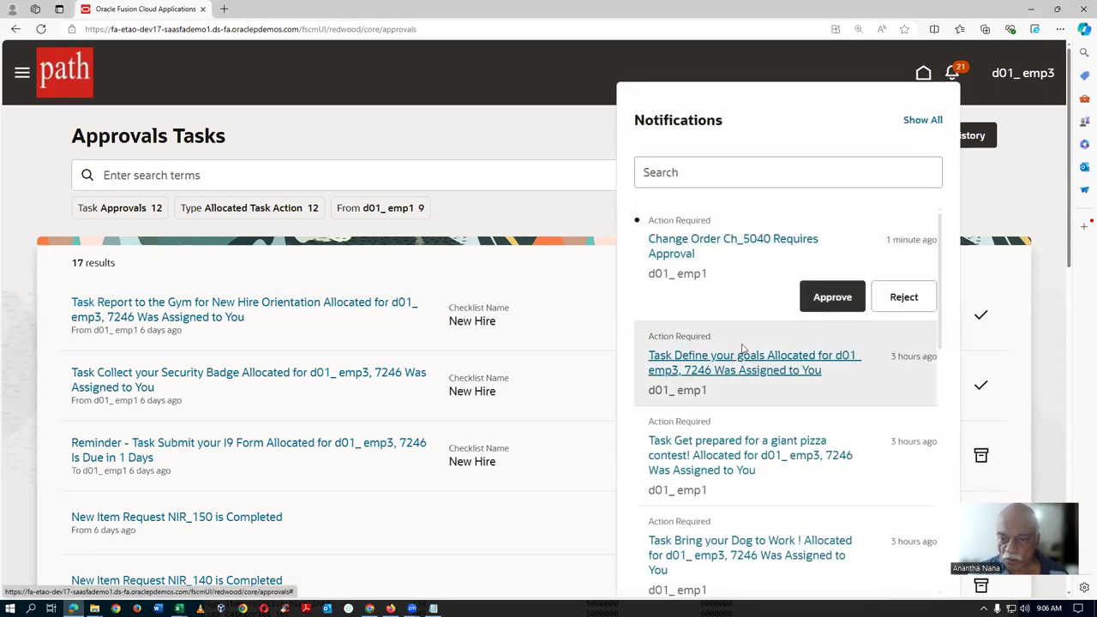
click(754, 248)
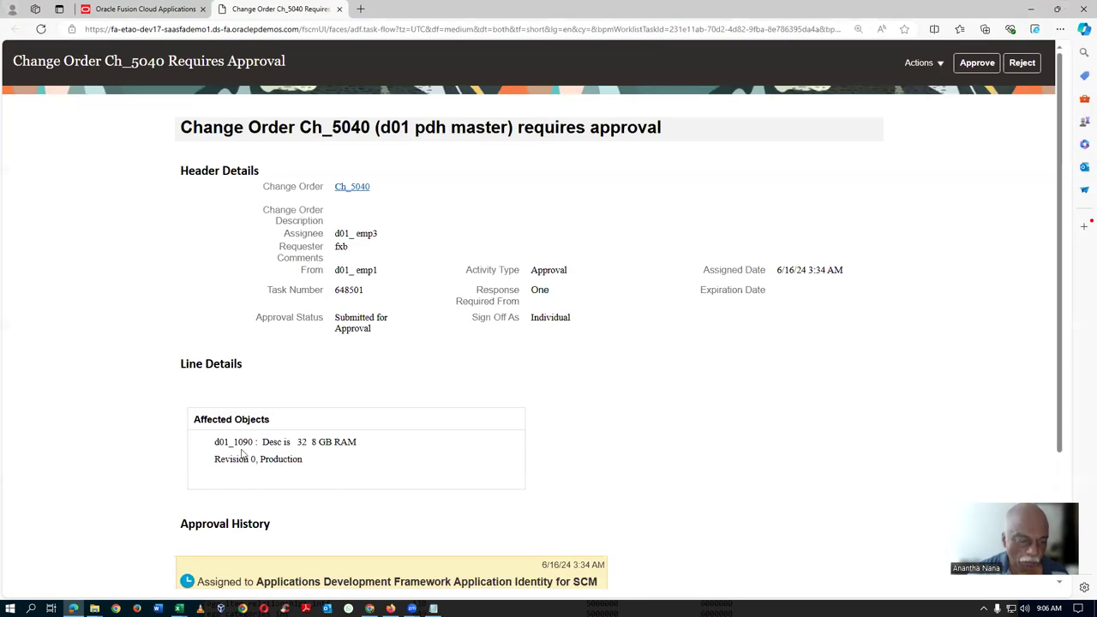
drag(219, 441, 314, 469)
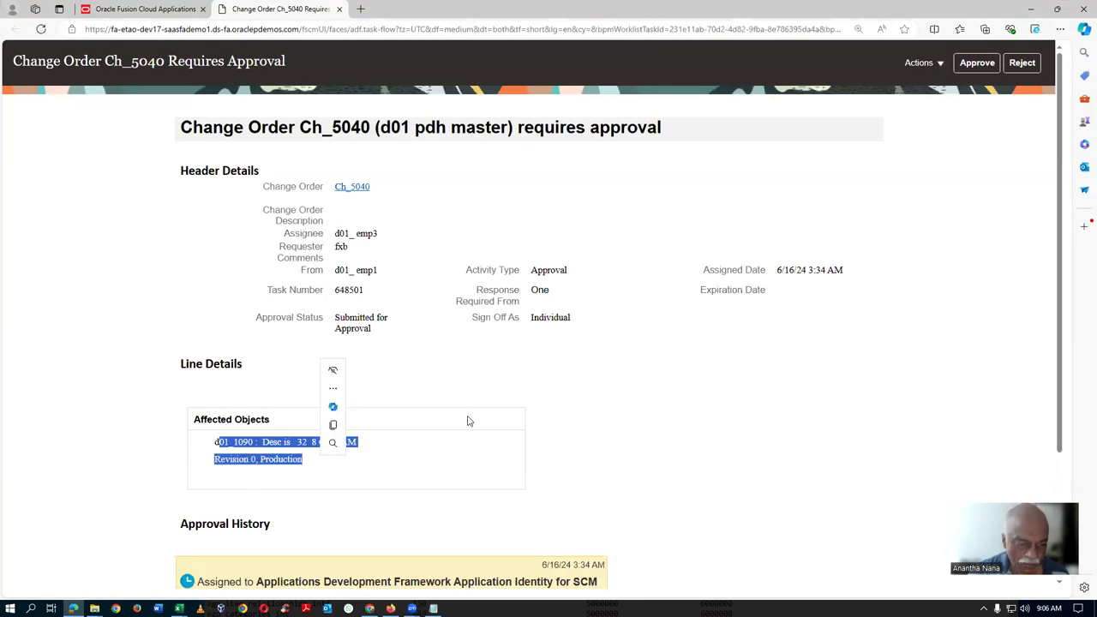
scroll(473, 420, down, 2)
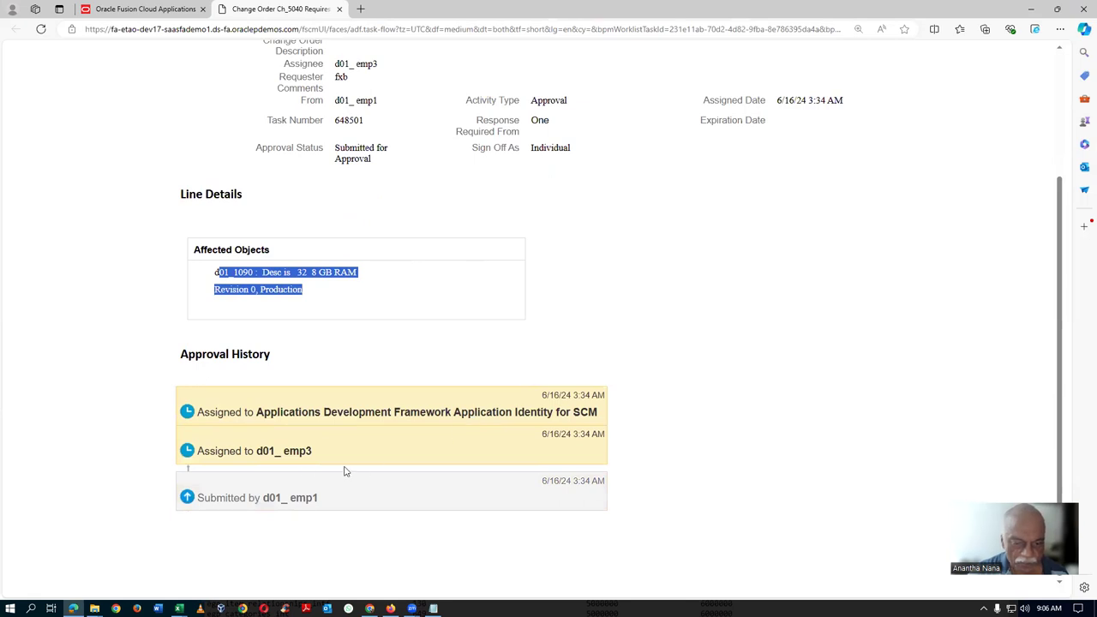
scroll(349, 468, up, 2)
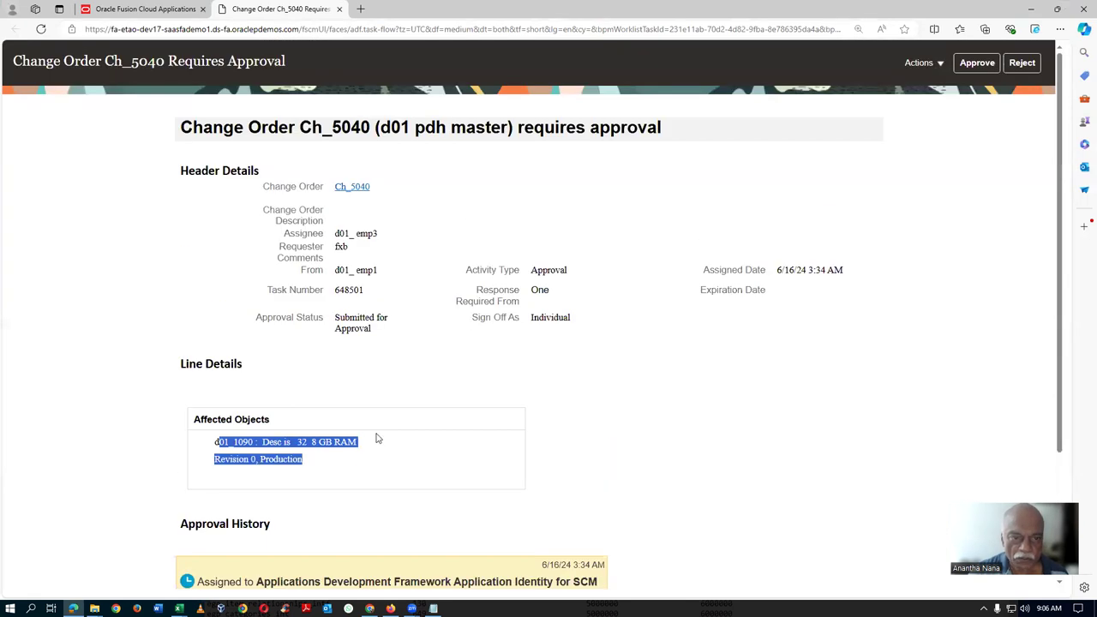
Open change order Ch_5040 from the approval request and review its overview details.
click(360, 193)
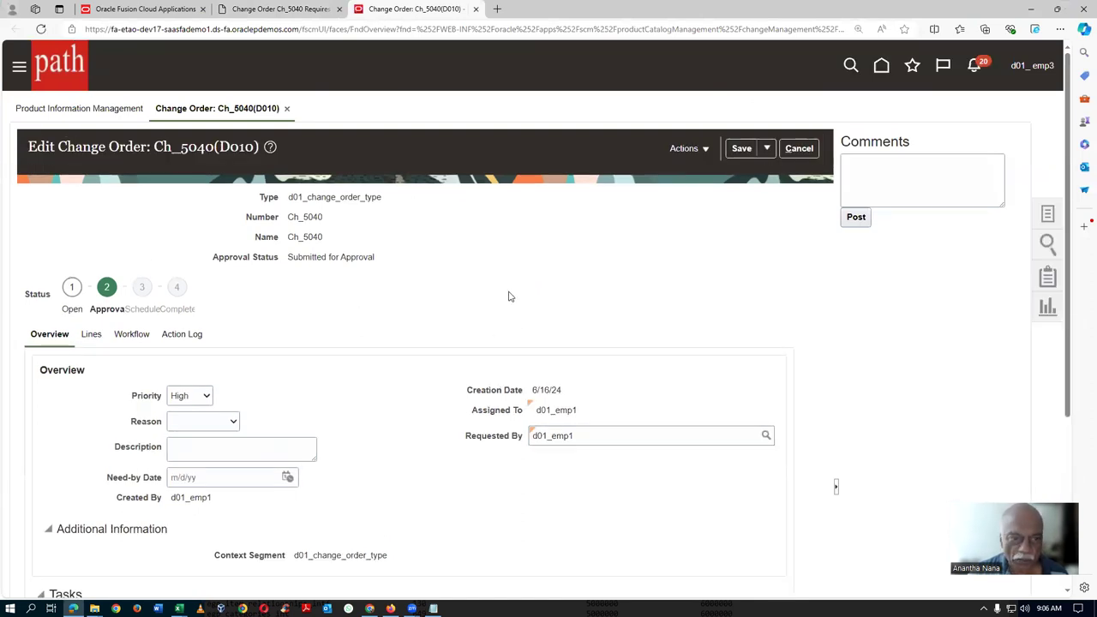
scroll(508, 296, down, 3)
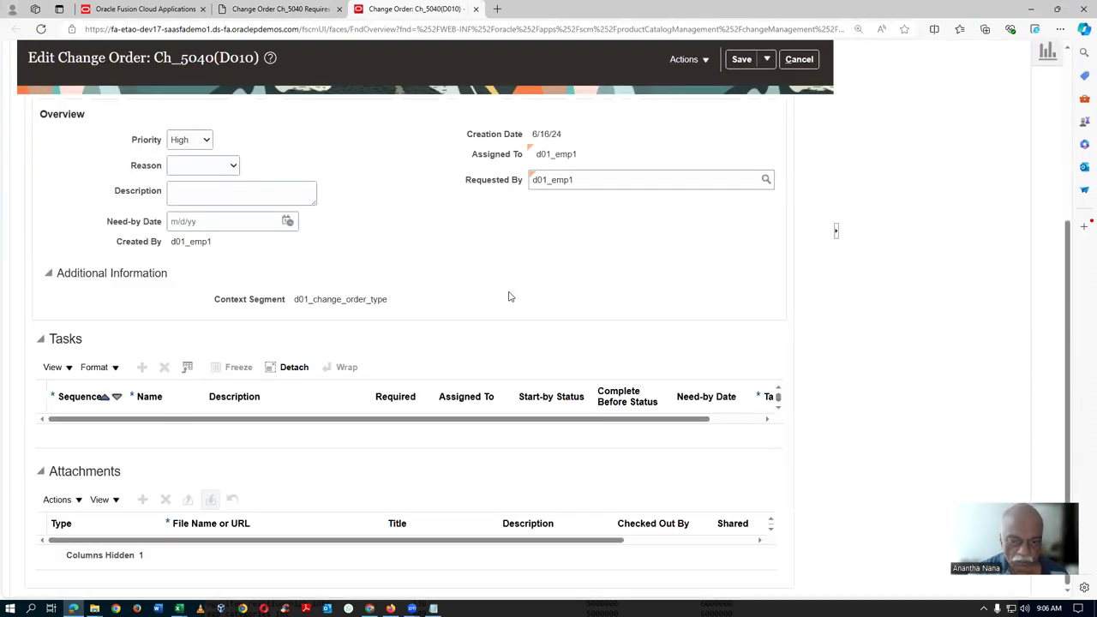
scroll(508, 296, up, 2)
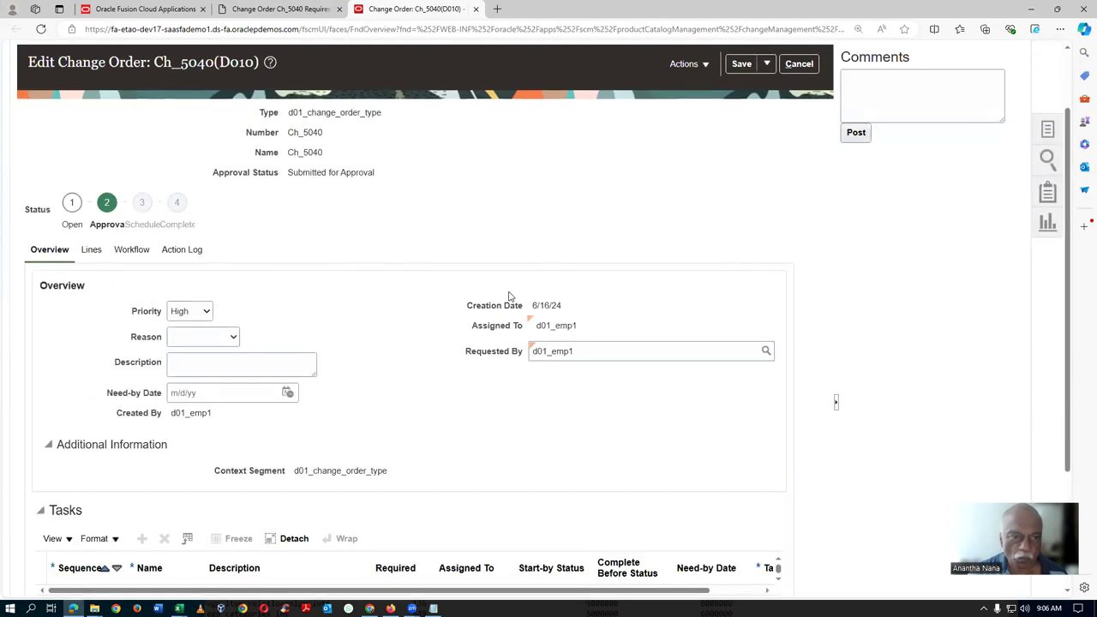
Review the item changes on line 10 of change order Ch_5040 for item d01_1090 and return to the change order.
click(91, 251)
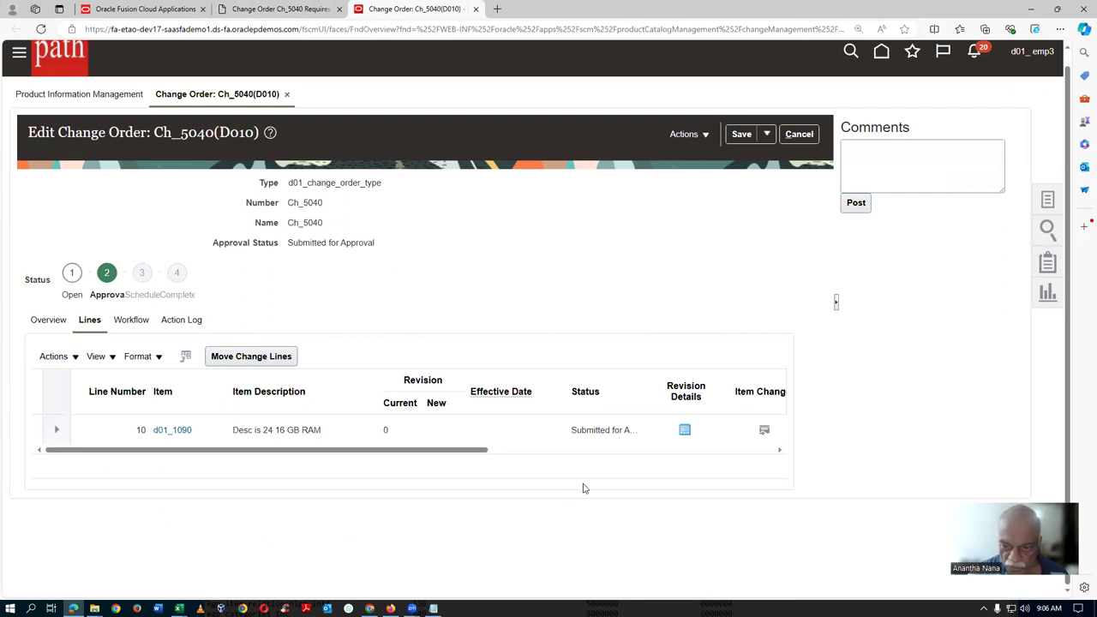
drag(470, 453, 539, 455)
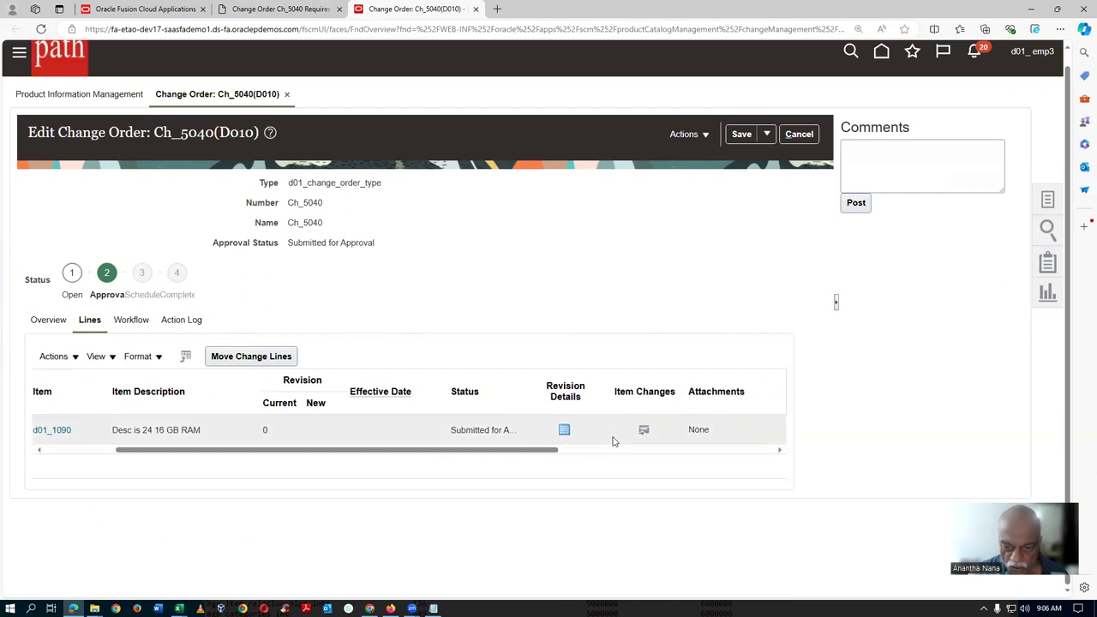
click(645, 431)
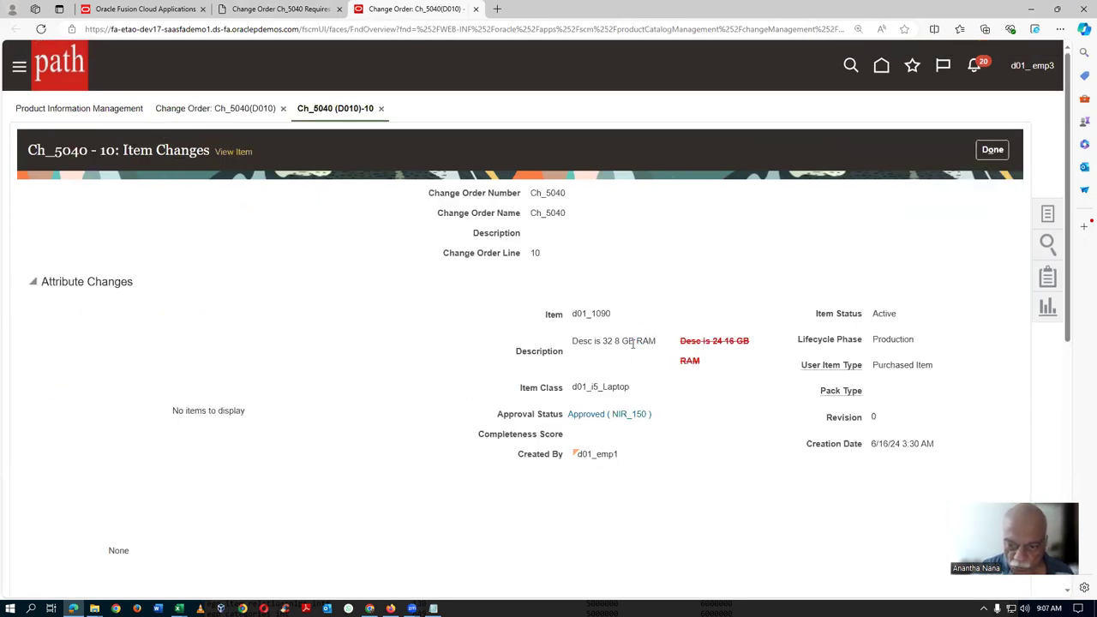
scroll(666, 350, down, 5)
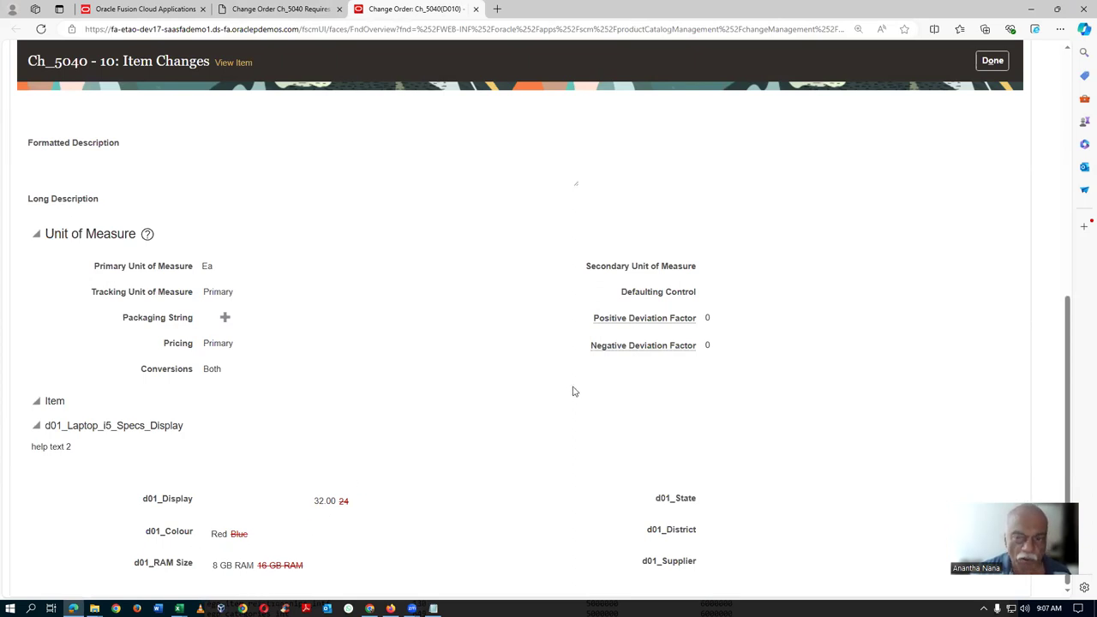
scroll(580, 390, up, 3)
scroll(579, 390, up, 2)
click(992, 149)
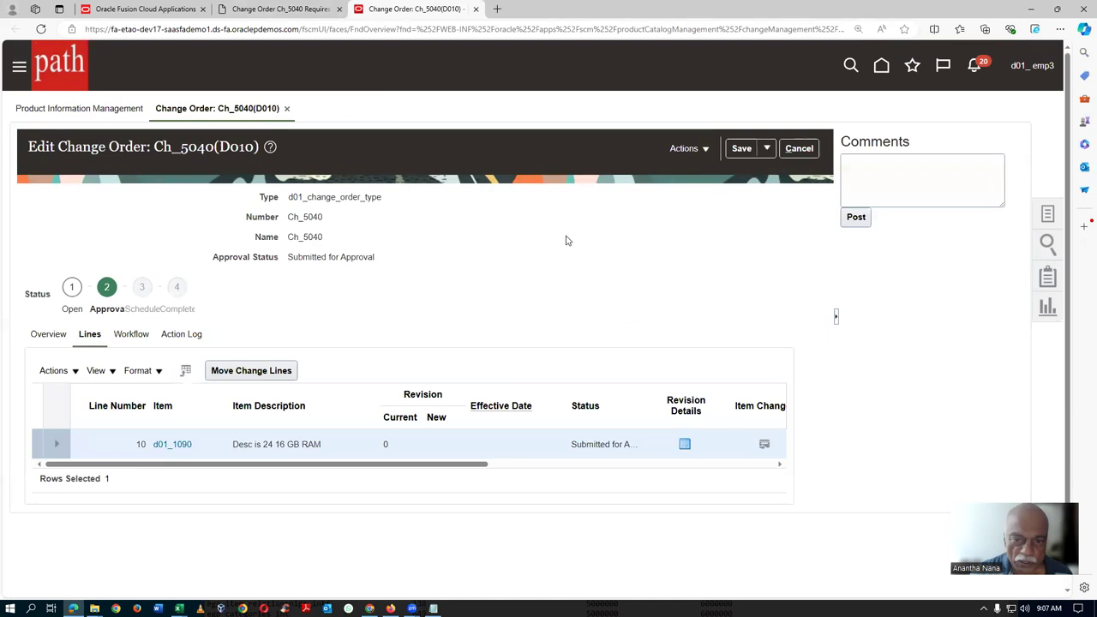
Check the available actions and save options for Ch_5040, and leave the change order without saving.
click(704, 153)
click(717, 204)
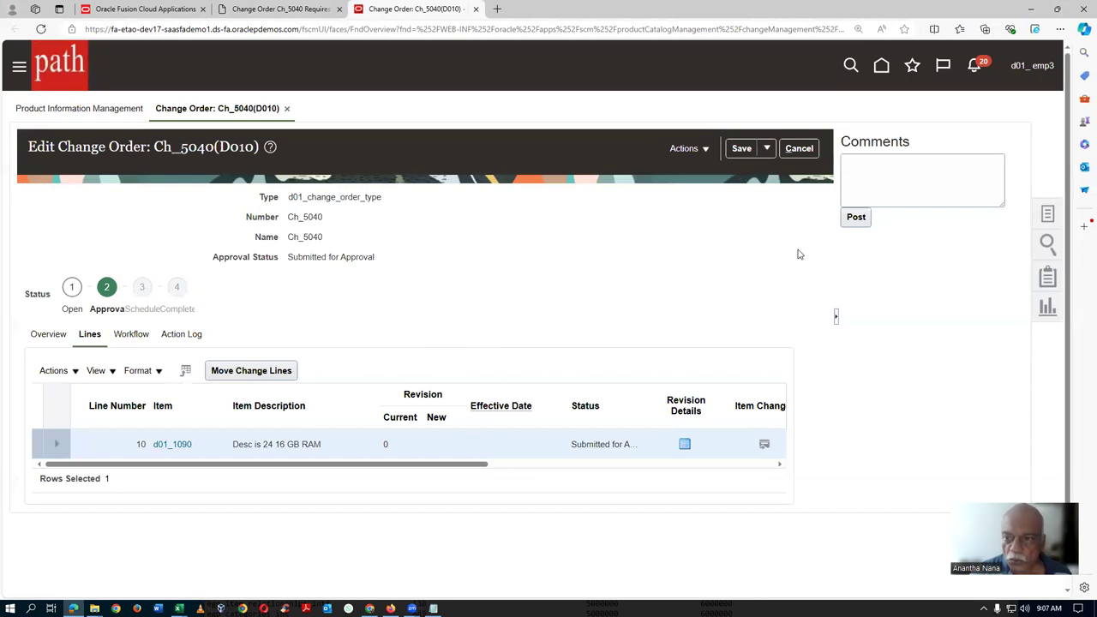
click(767, 148)
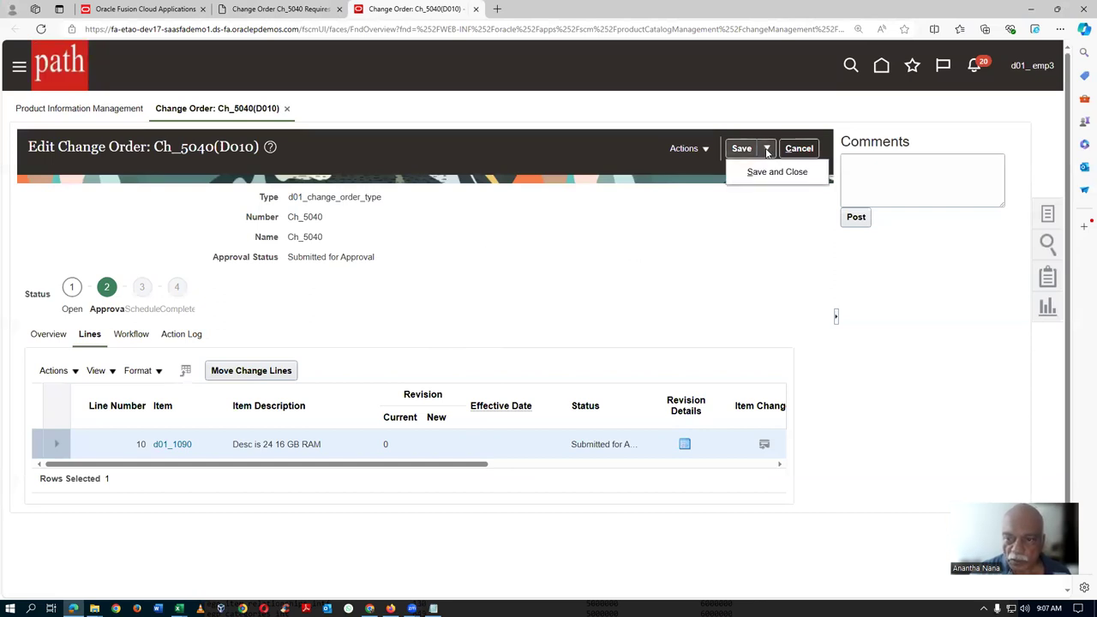
click(724, 212)
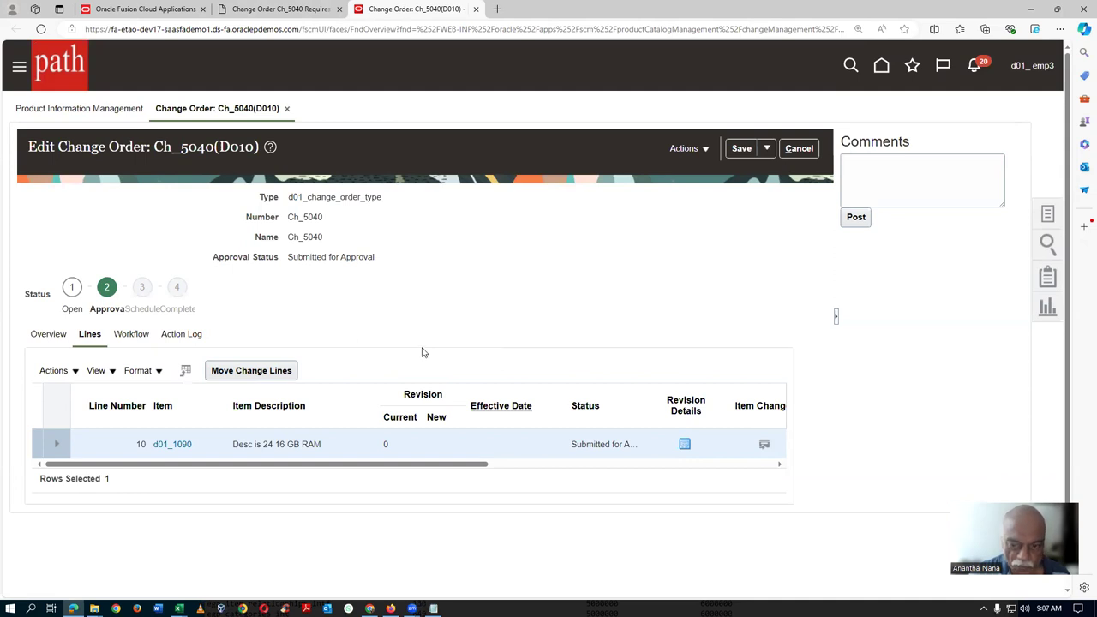
click(809, 150)
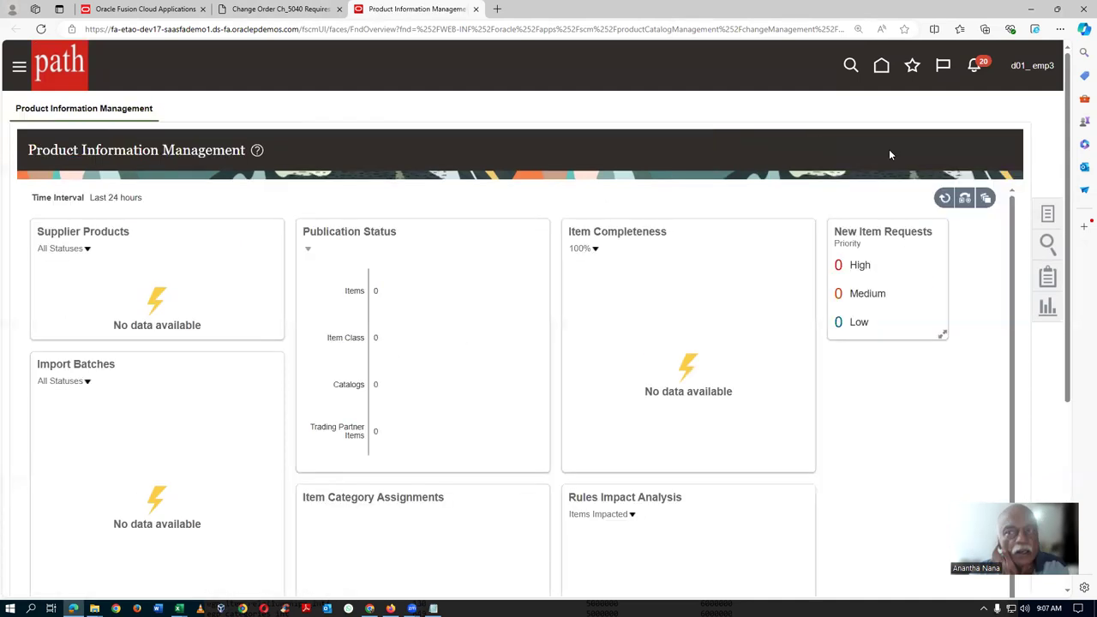
Approve change order Ch_5040 from the approver's pending notifications and dismiss the notification list.
click(977, 69)
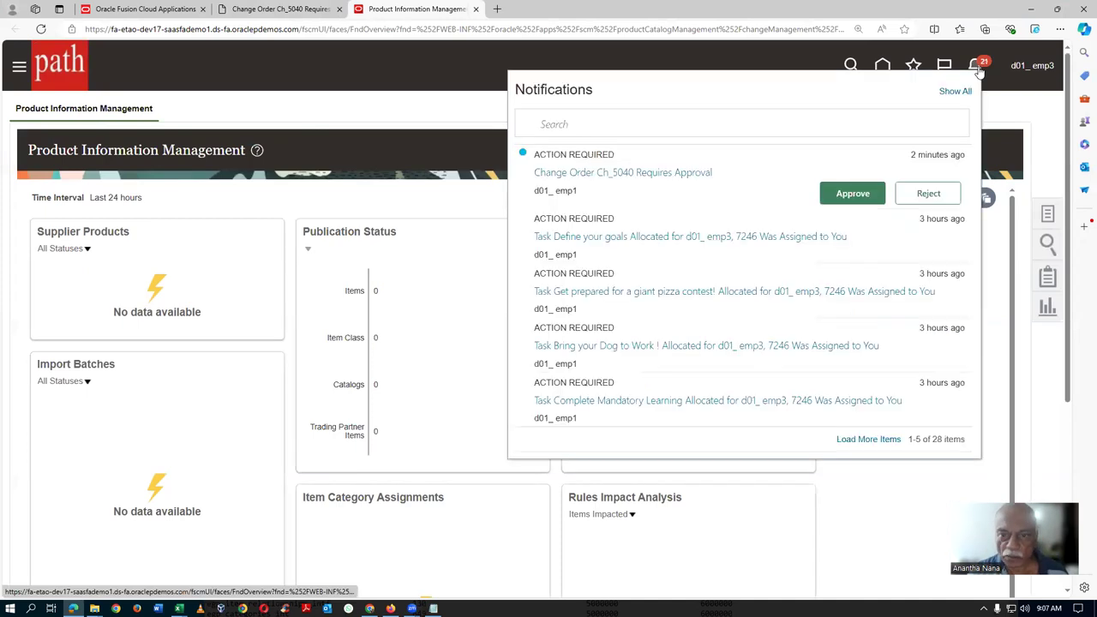
click(849, 195)
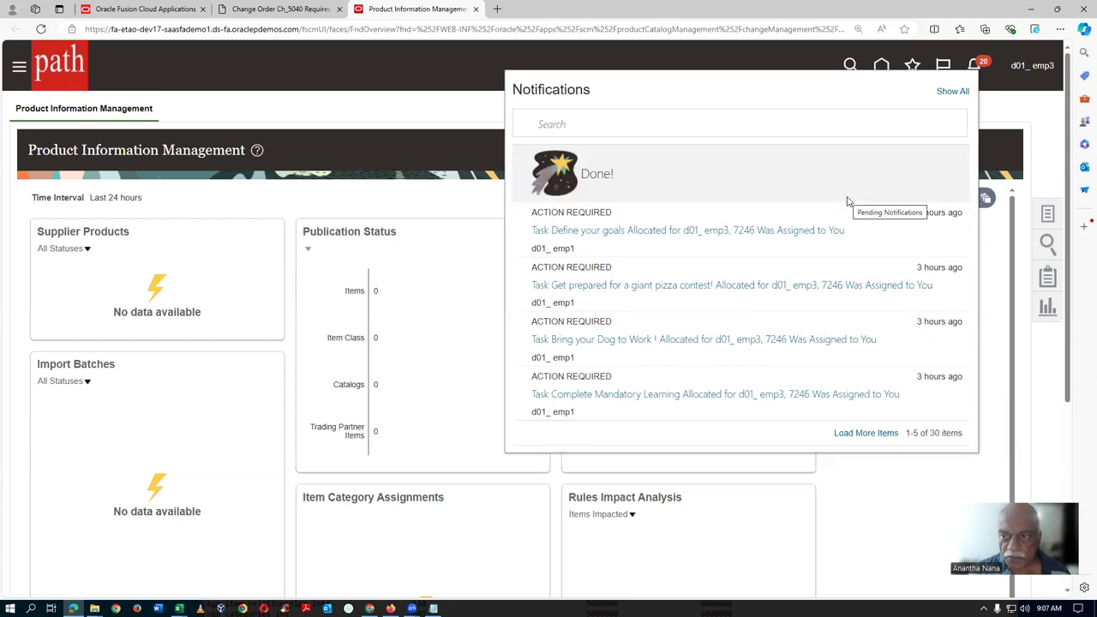
click(409, 142)
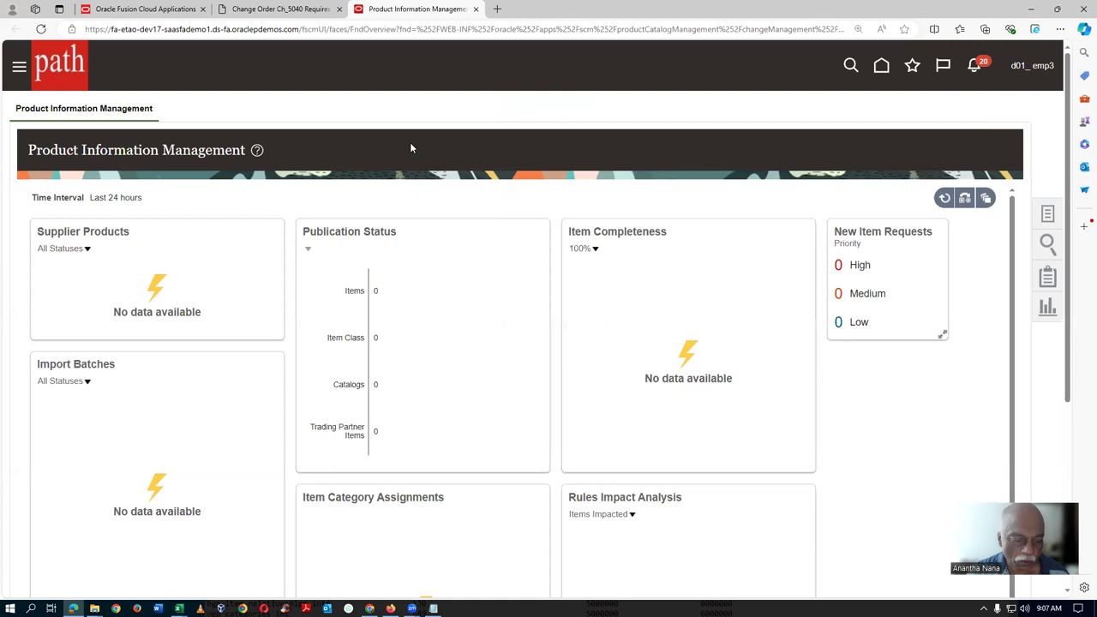
Switch back to Chrome, leave Manage Change Order Types, and return to the d01_import_batch_8 edit page.
key(alt+Tab)
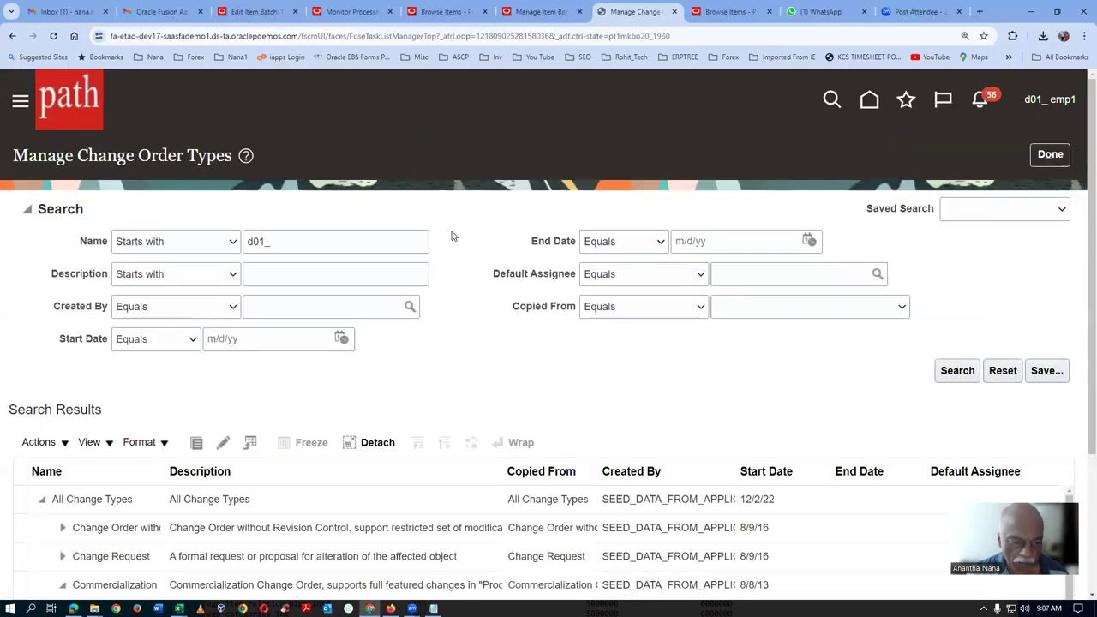
click(1050, 155)
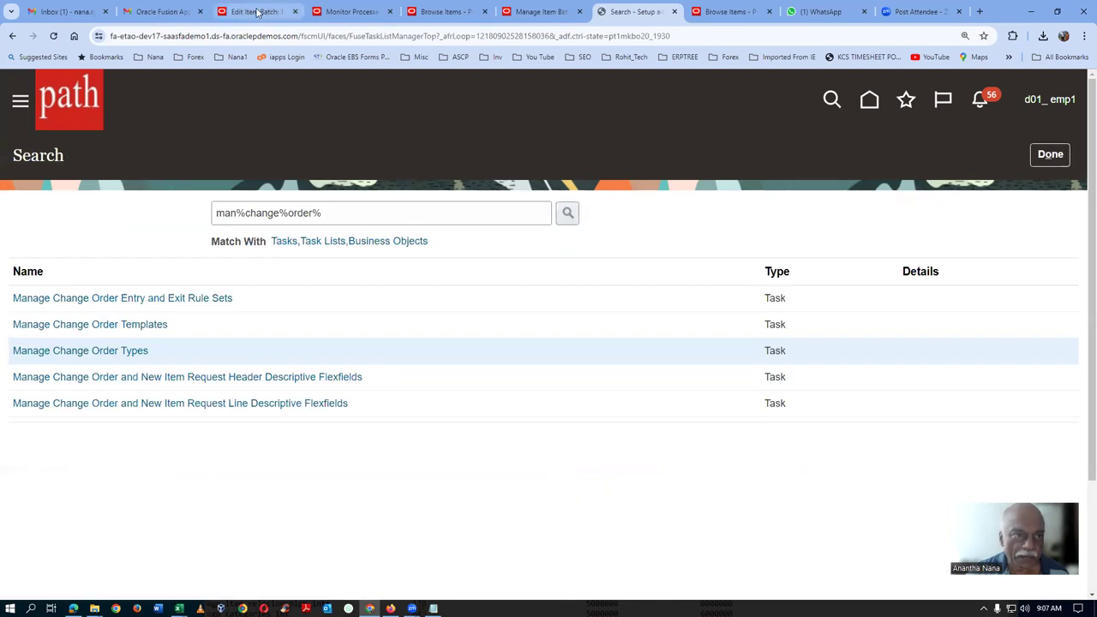
click(253, 11)
scroll(457, 286, up, 2)
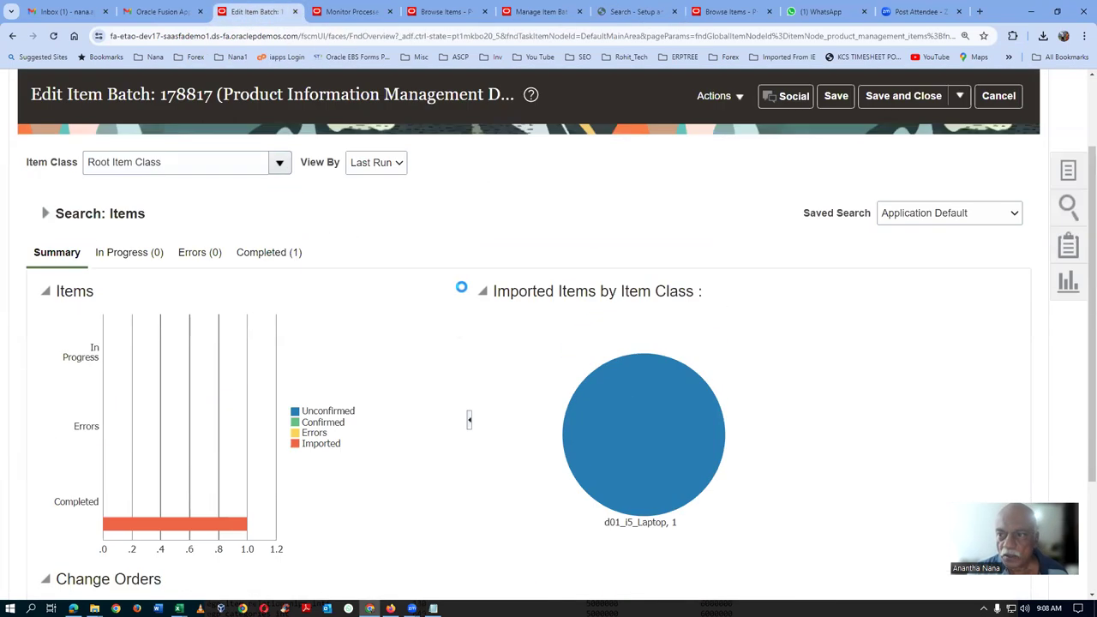
click(964, 96)
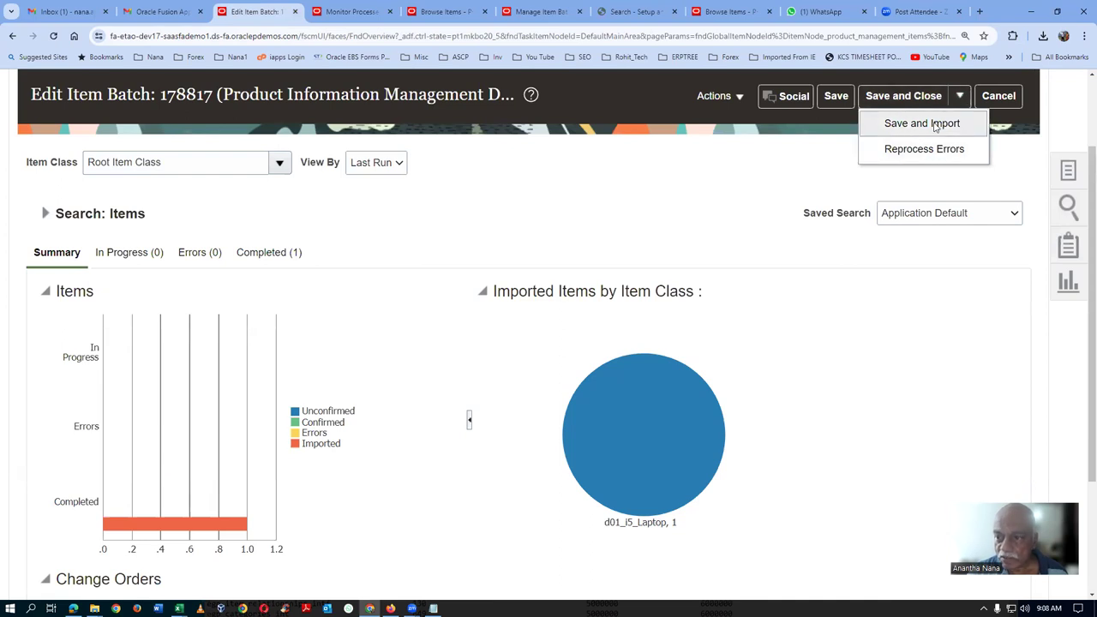
click(594, 218)
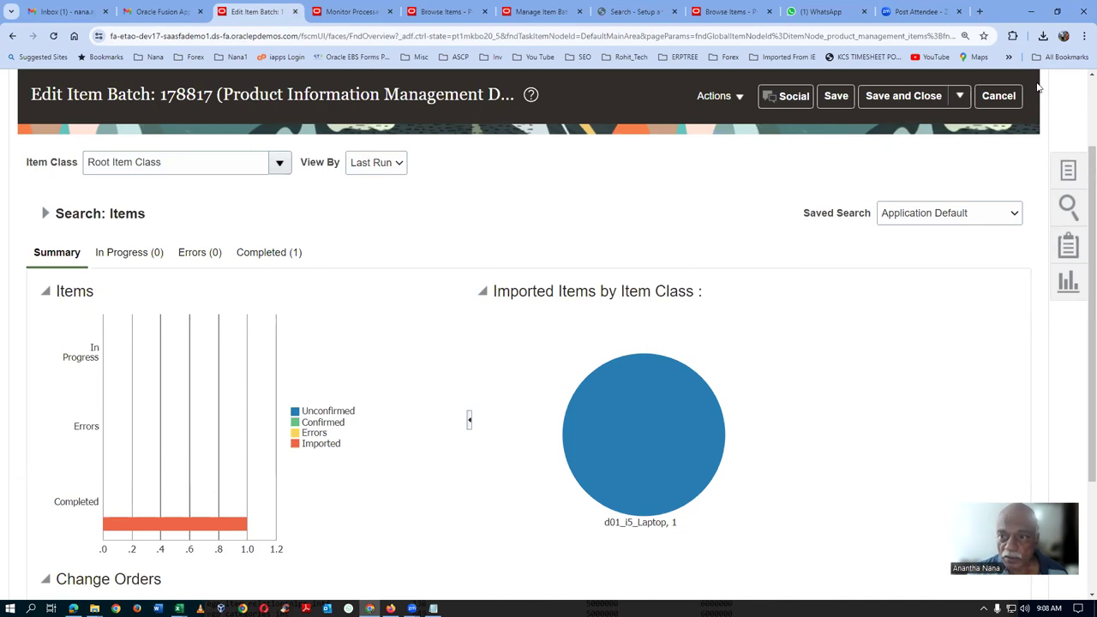
Open Ch_5040 from the batch's change orders and examine its approval status and the line for item d01_1090.
scroll(601, 239, down, 2)
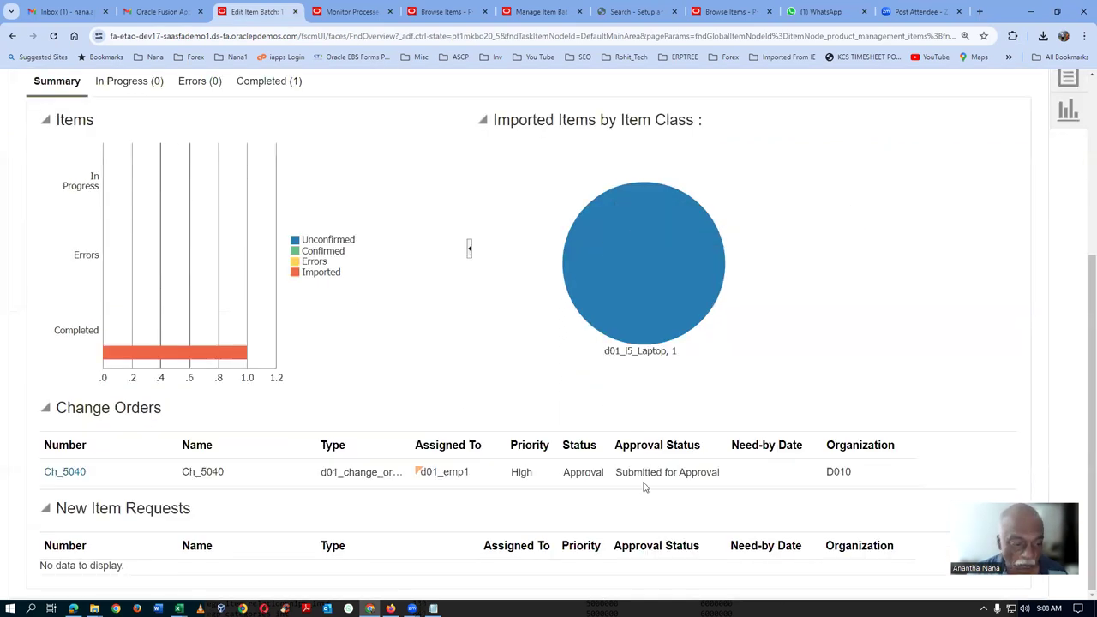
click(59, 477)
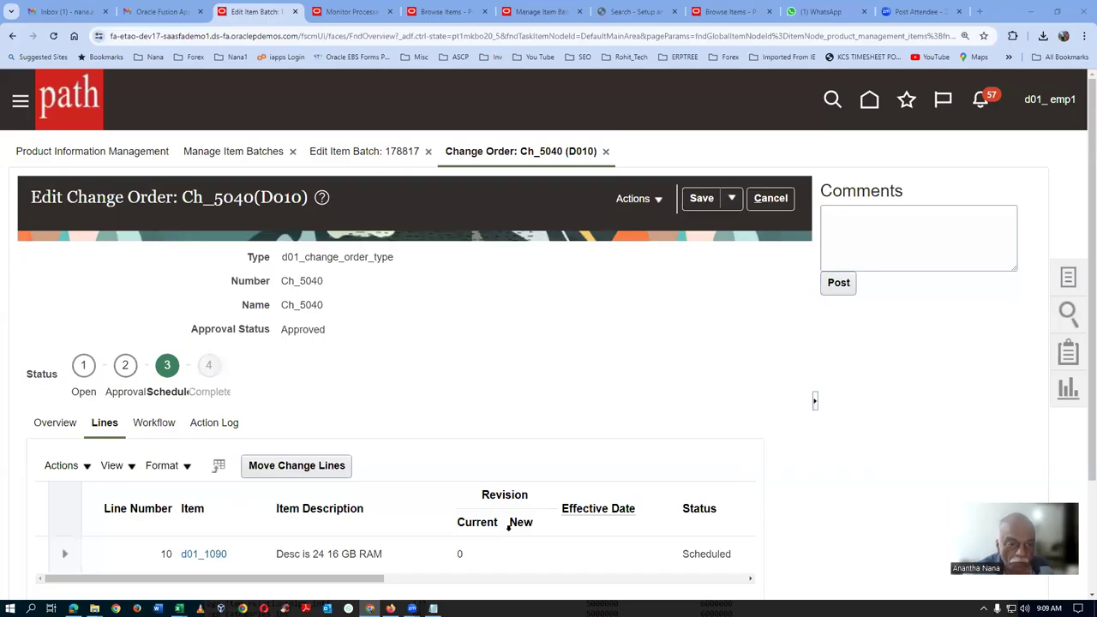
scroll(504, 445, down, 2)
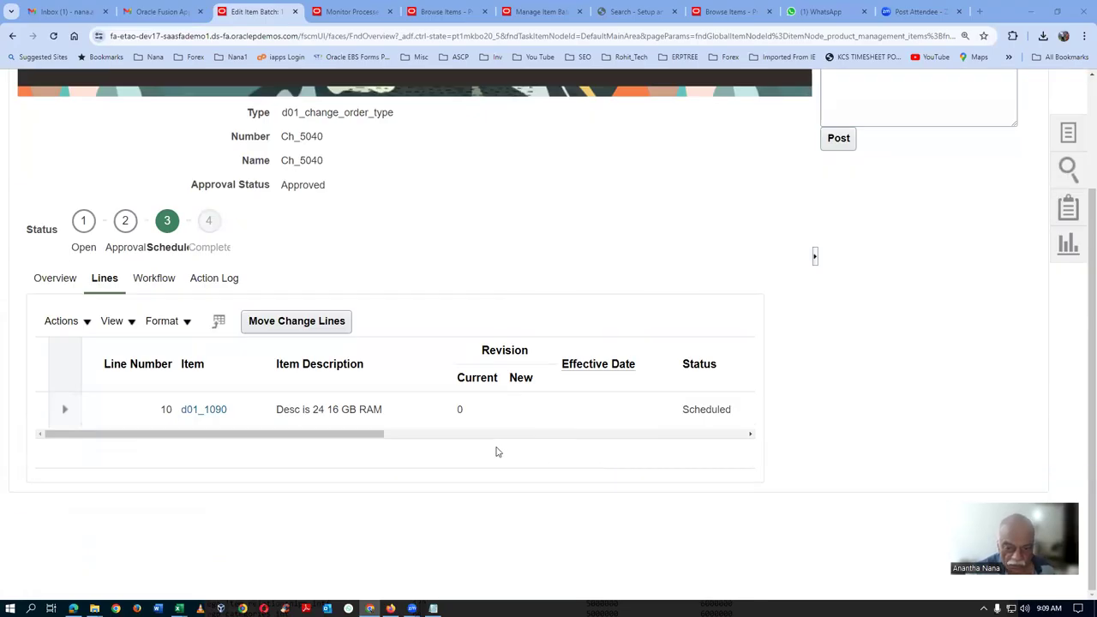
click(693, 411)
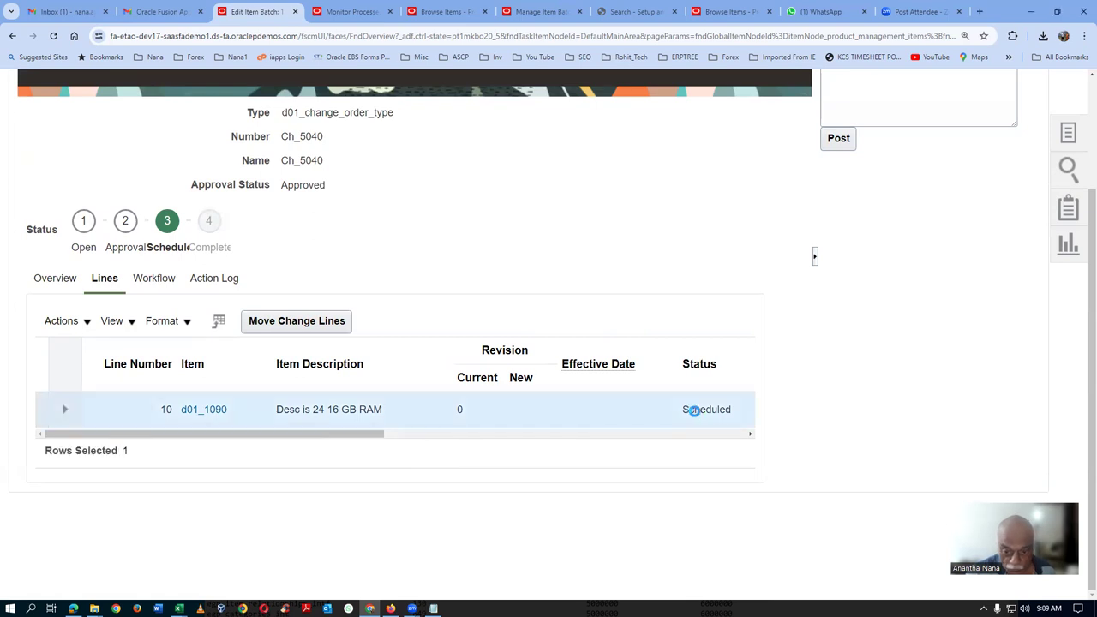
drag(252, 440, 451, 455)
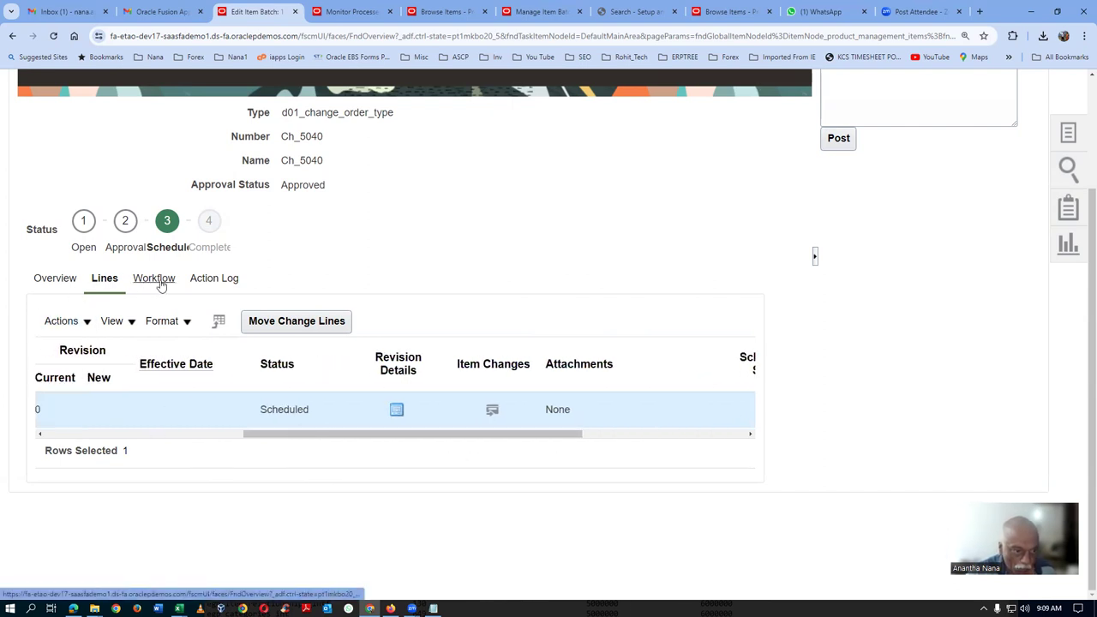
Review the action log entries of Ch_5040, and save and close the change order.
click(216, 282)
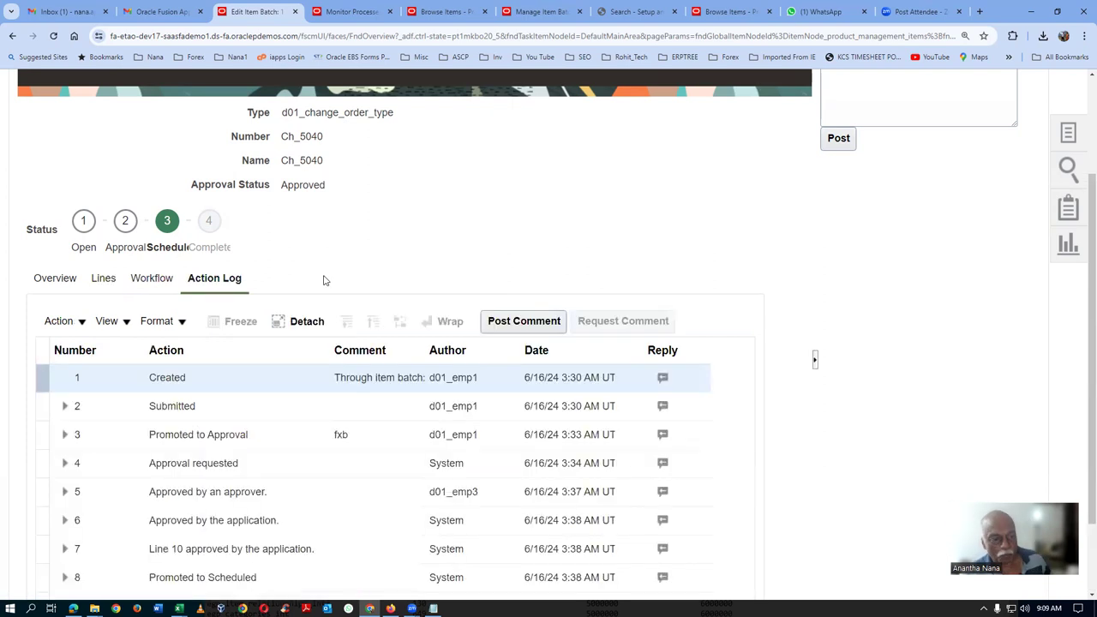
scroll(324, 279, down, 1)
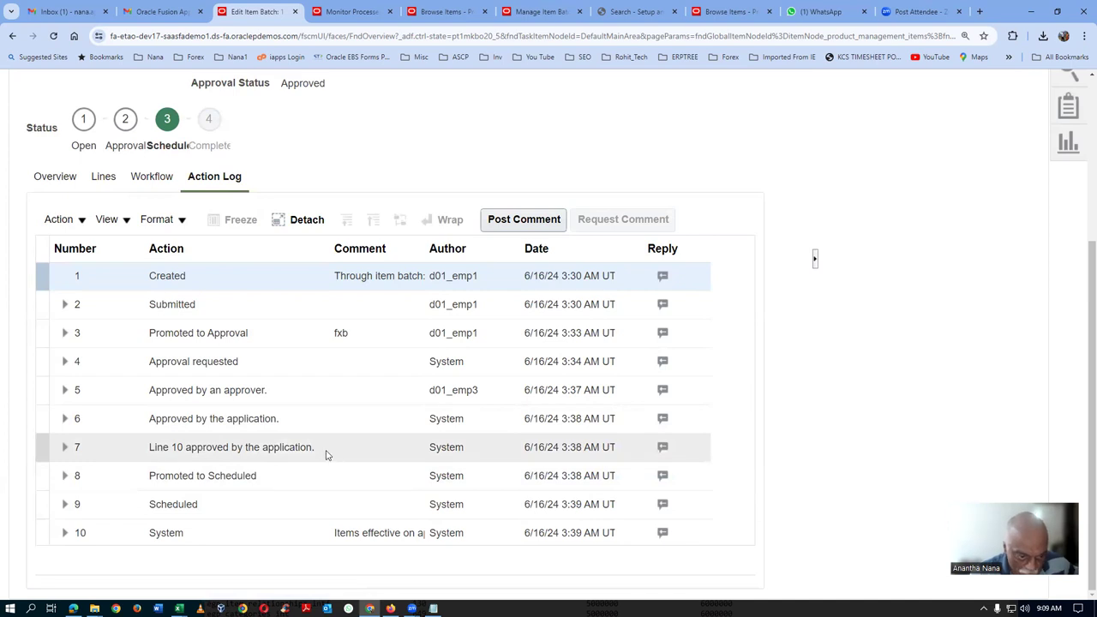
click(303, 483)
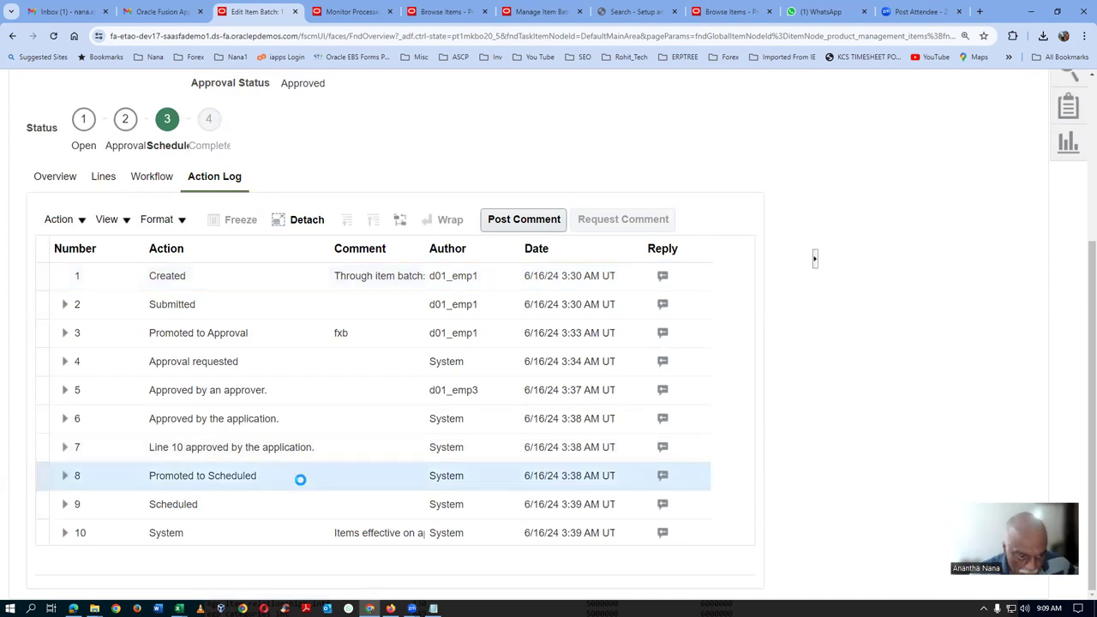
click(216, 535)
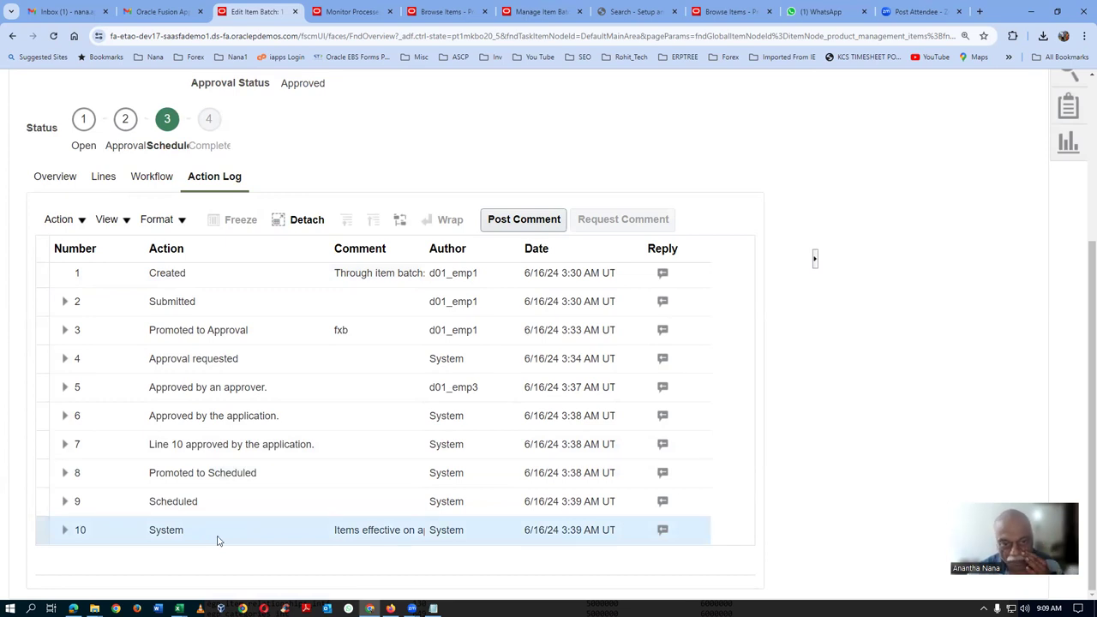
scroll(218, 539, up, 3)
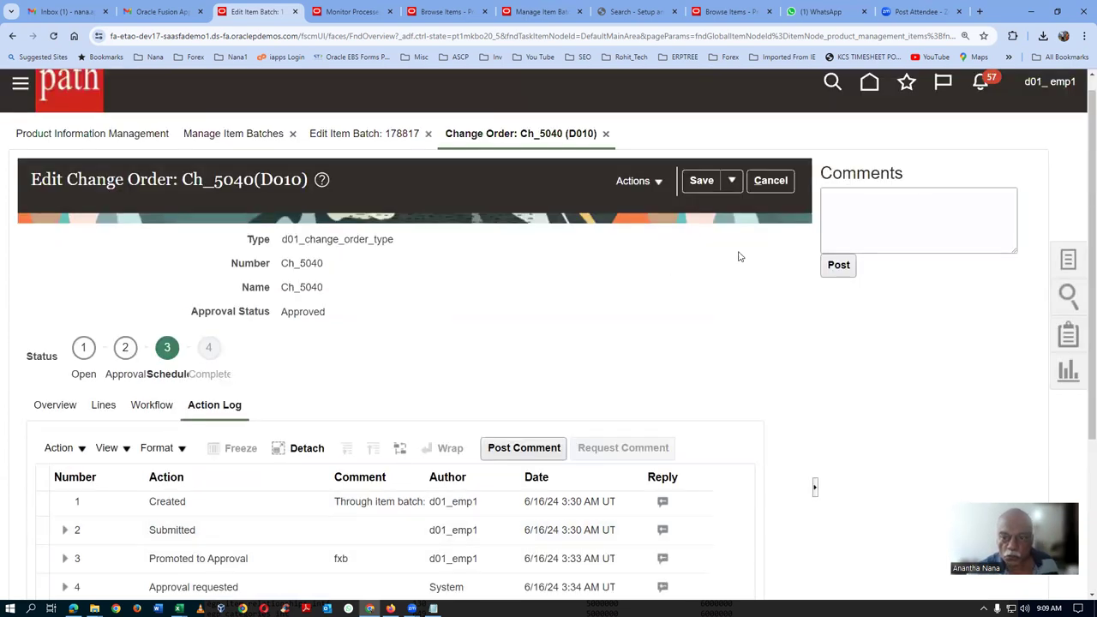
click(731, 185)
click(725, 211)
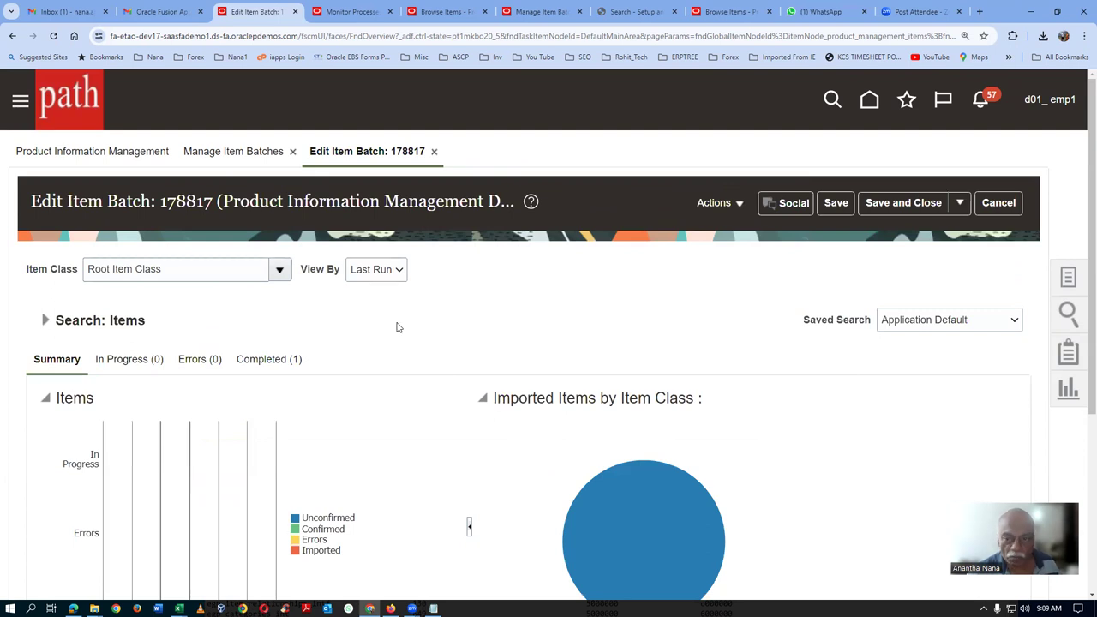
Check the status of Ch_5040 in the batch summary, and save and close the item batch.
scroll(698, 262, down, 3)
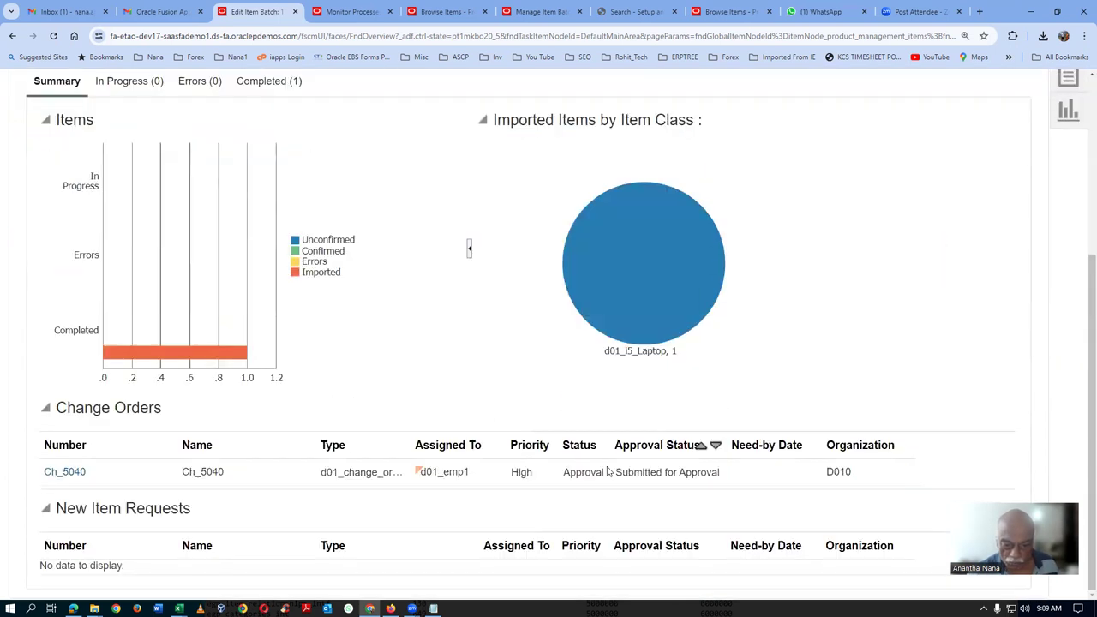
scroll(585, 385, up, 4)
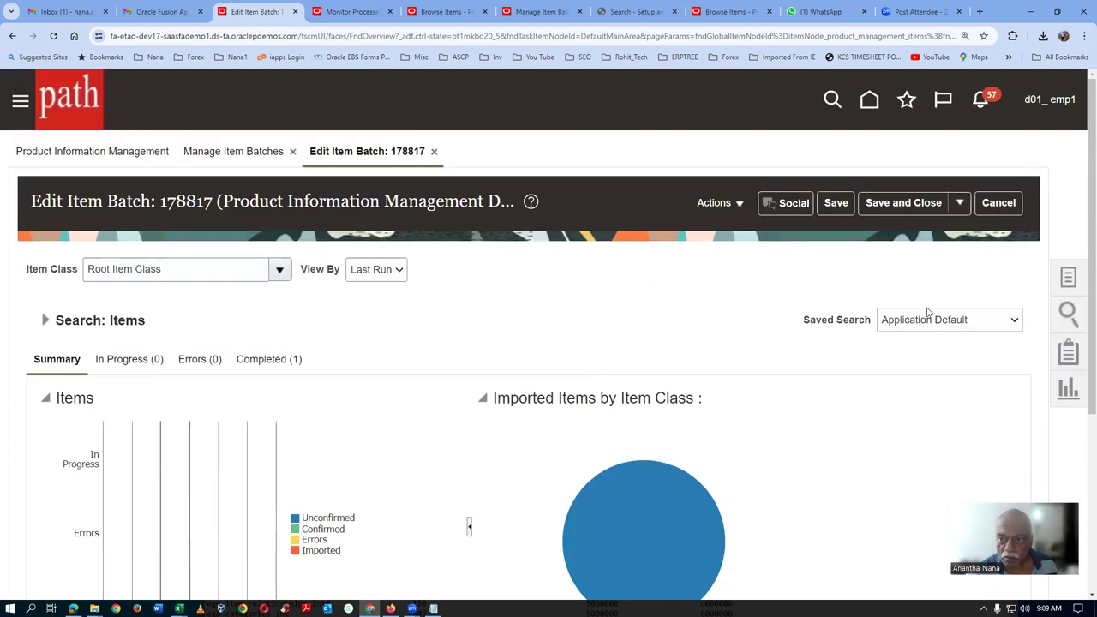
click(904, 202)
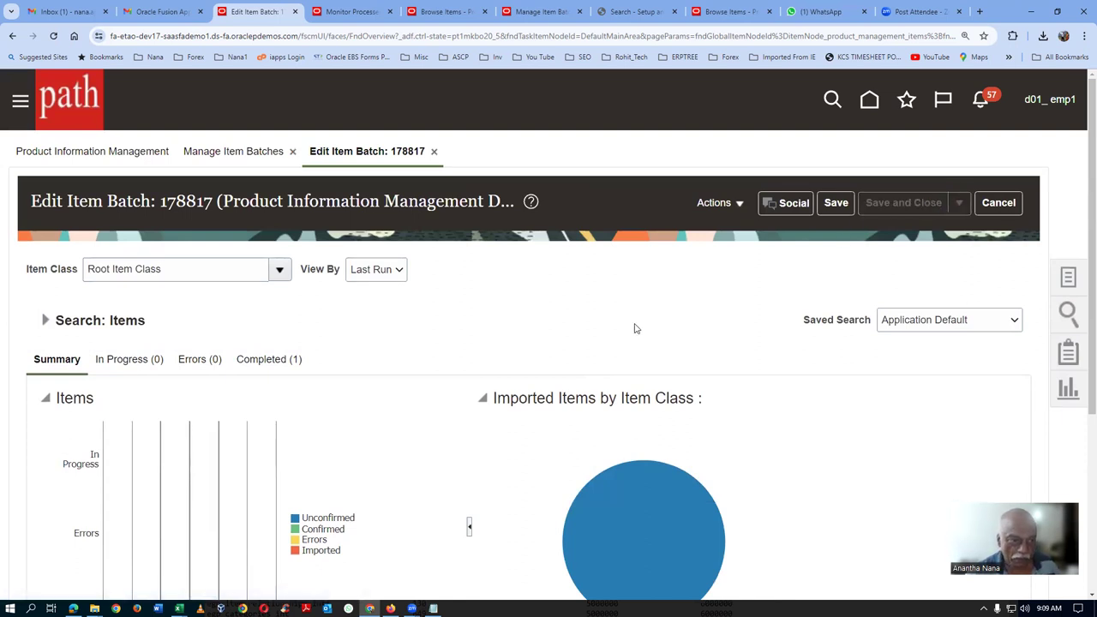
scroll(625, 334, down, 1)
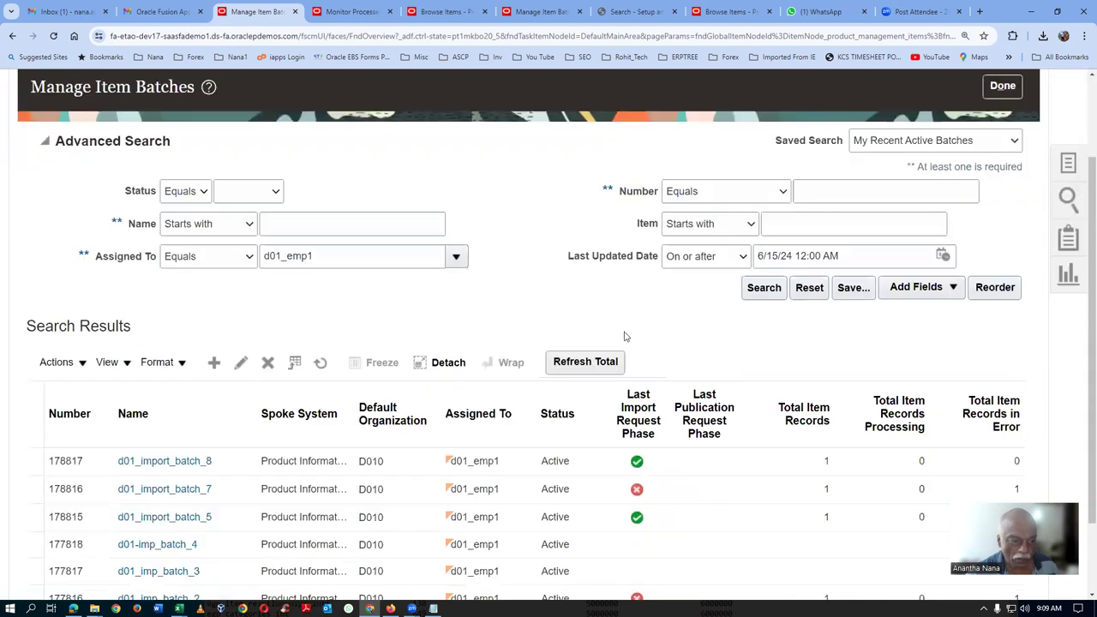
Rerun the item batch search with the existing criteria and reopen d01_import_batch_8.
click(758, 290)
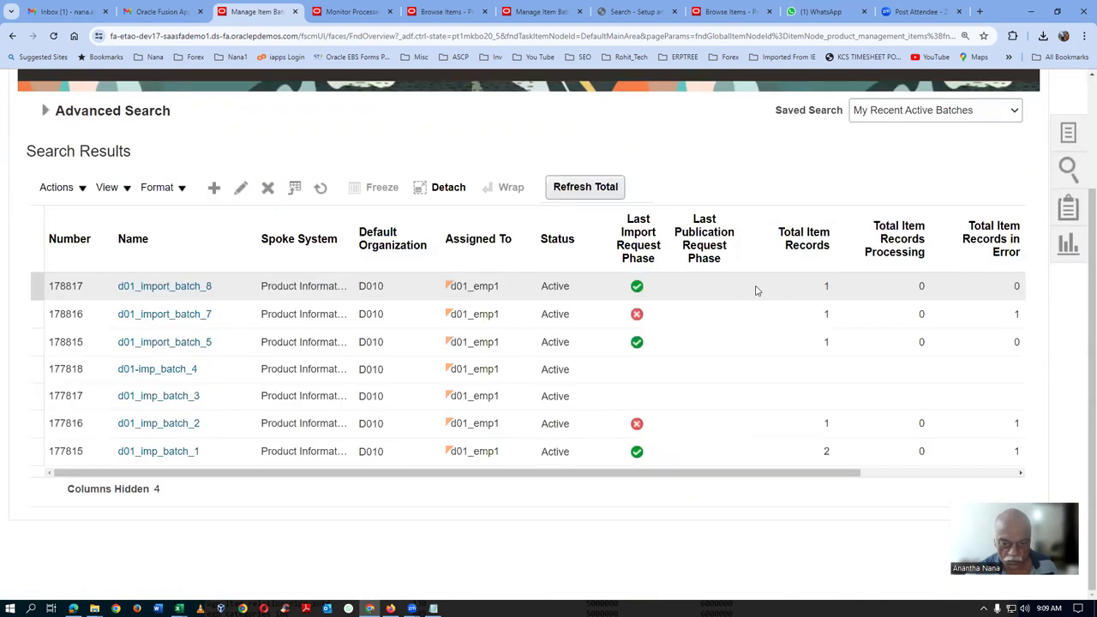
drag(725, 474, 299, 417)
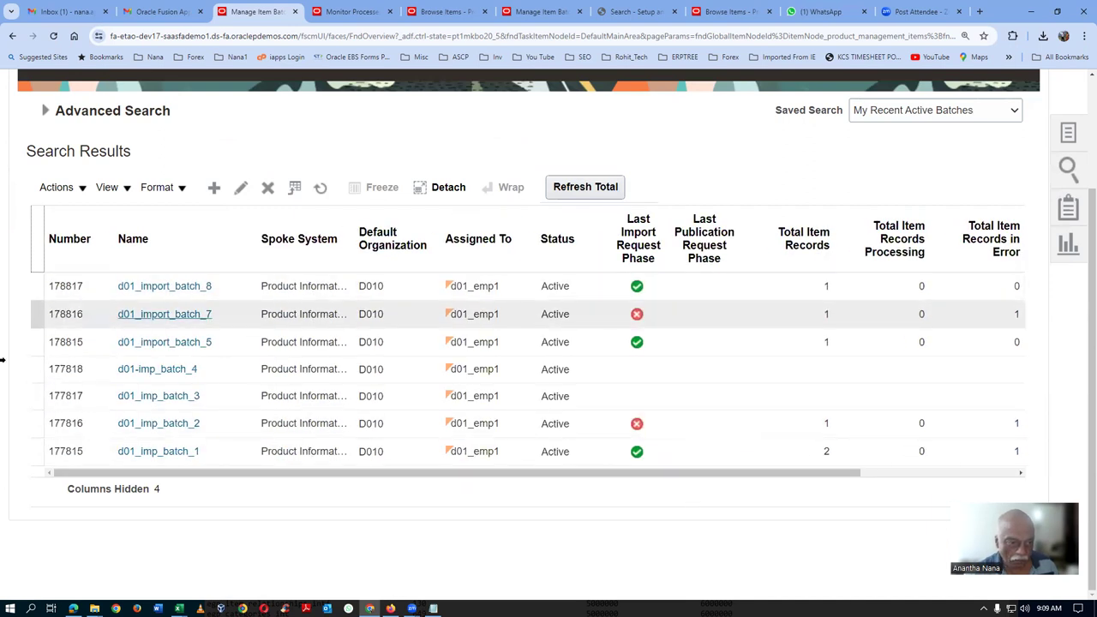
click(193, 286)
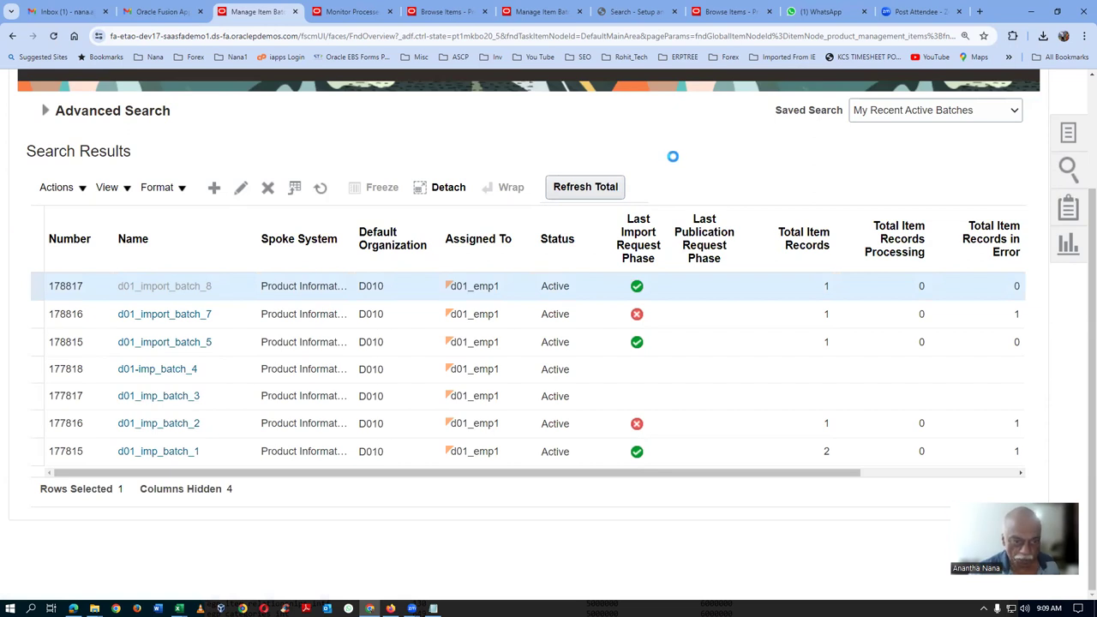
Check the batch's change order status, close the outdated d01_1090 item page, rerun the item search and reopen d01_1090.
scroll(672, 163, down, 3)
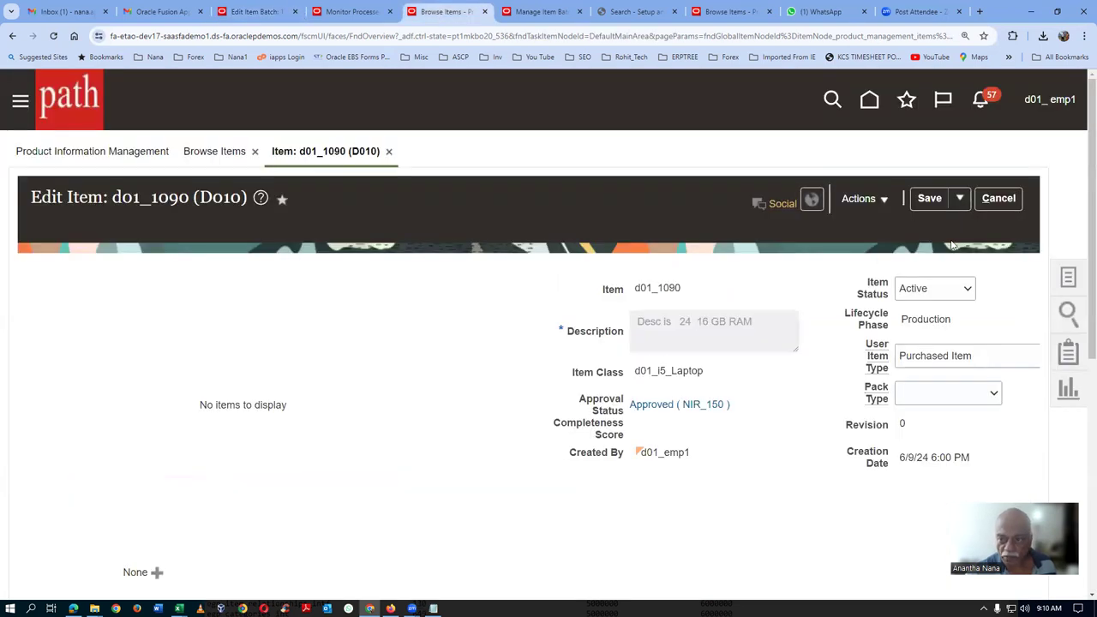
click(1016, 199)
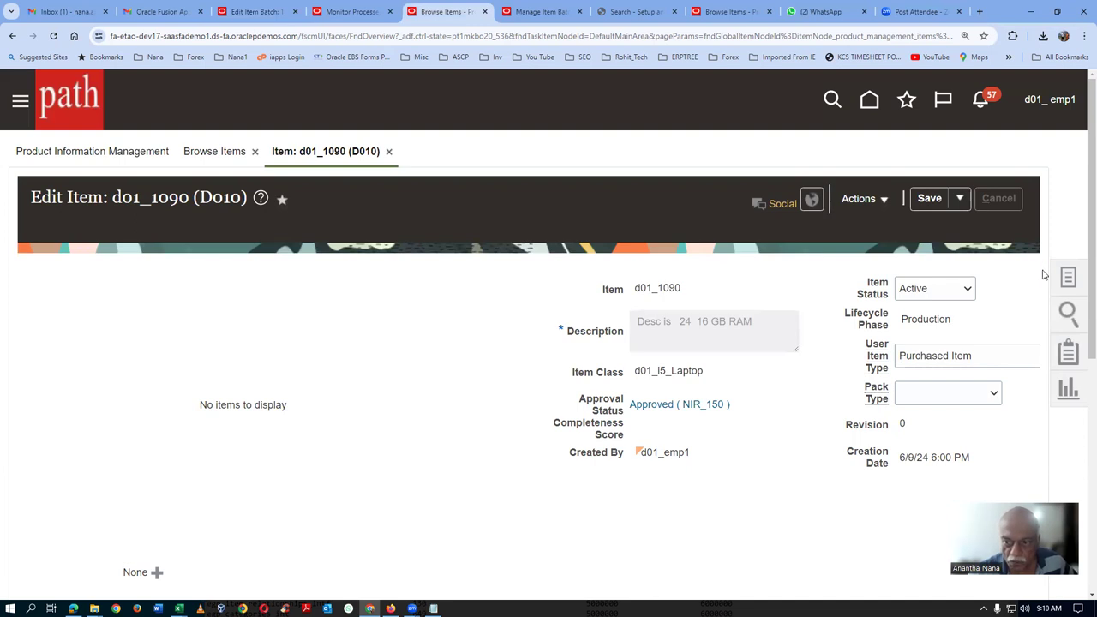
scroll(984, 377, down, 2)
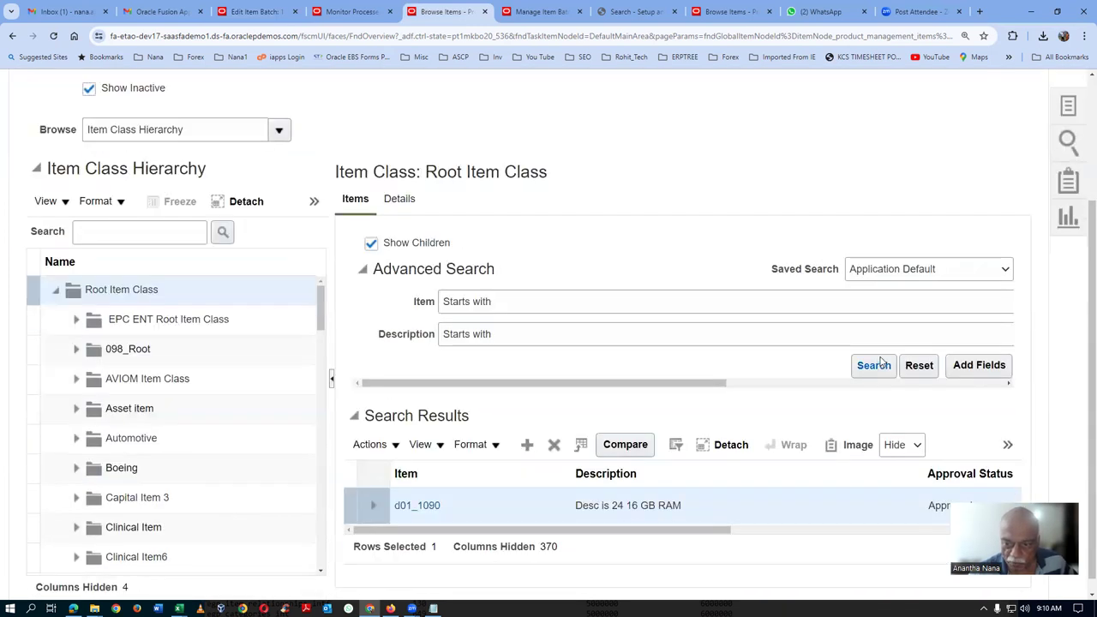
click(419, 505)
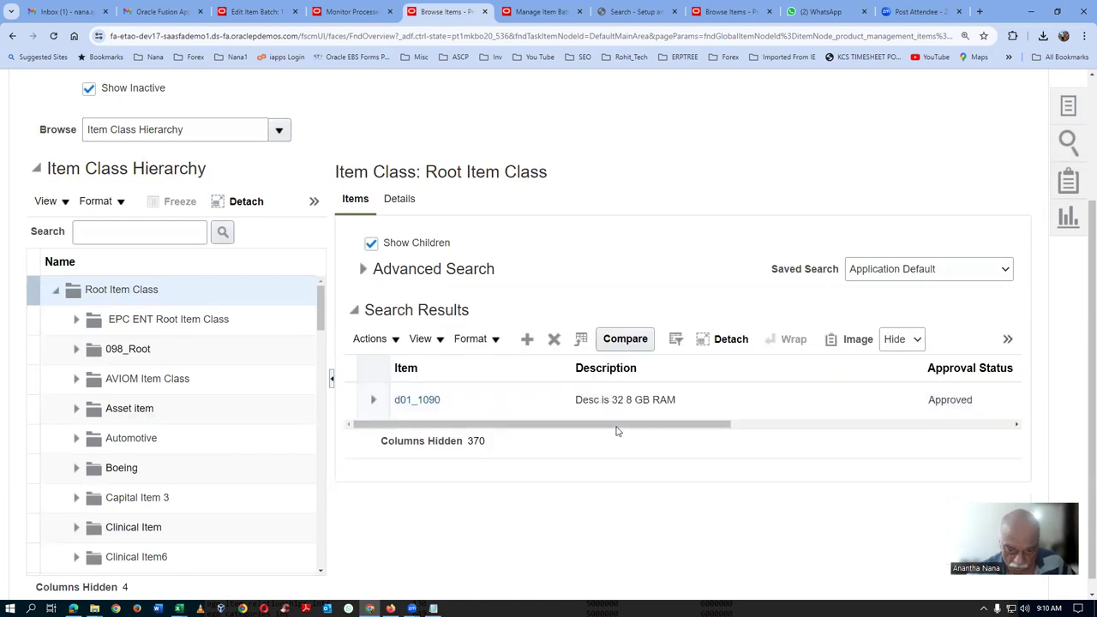
click(434, 399)
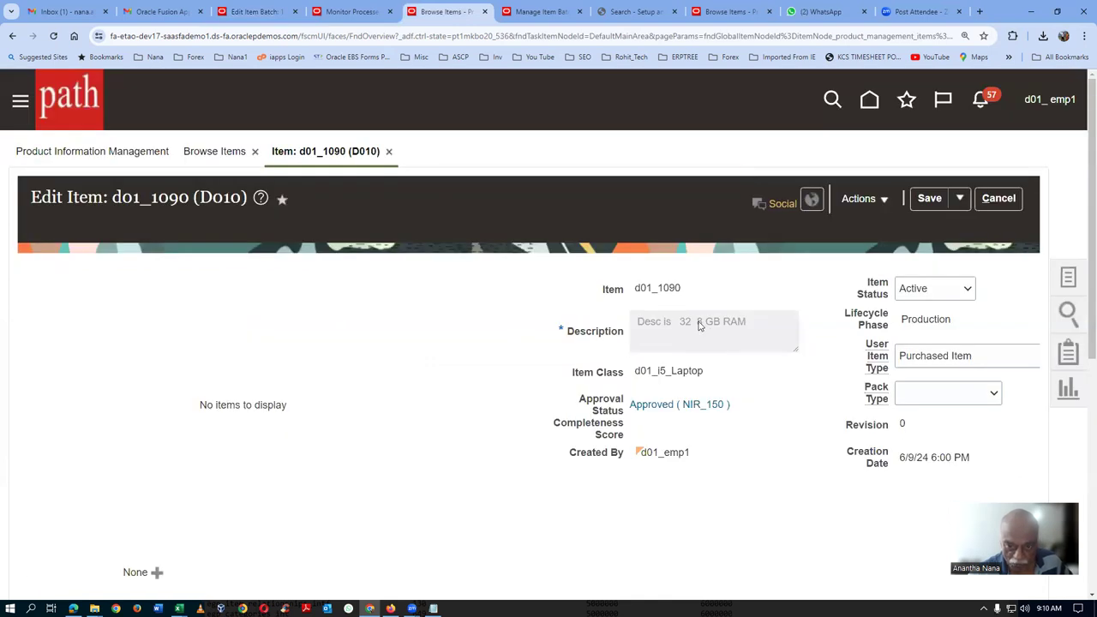
Open d01_Laptop_i5_Specs_Page in the item's specifications and examine the display, colour and RAM size attributes.
scroll(421, 367, down, 5)
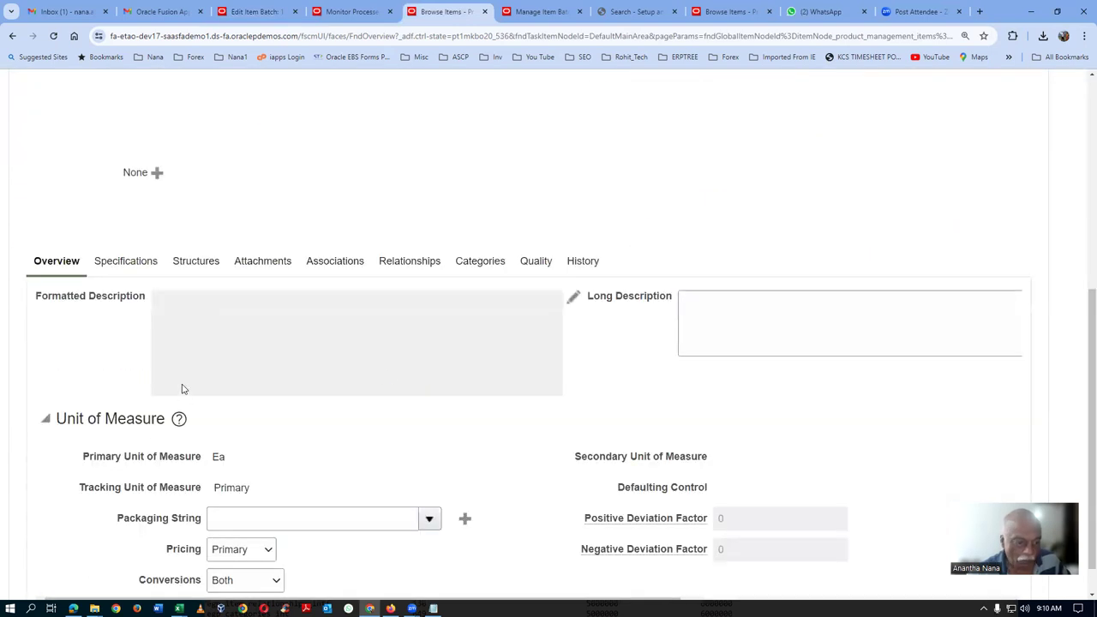
scroll(180, 390, down, 1)
click(133, 225)
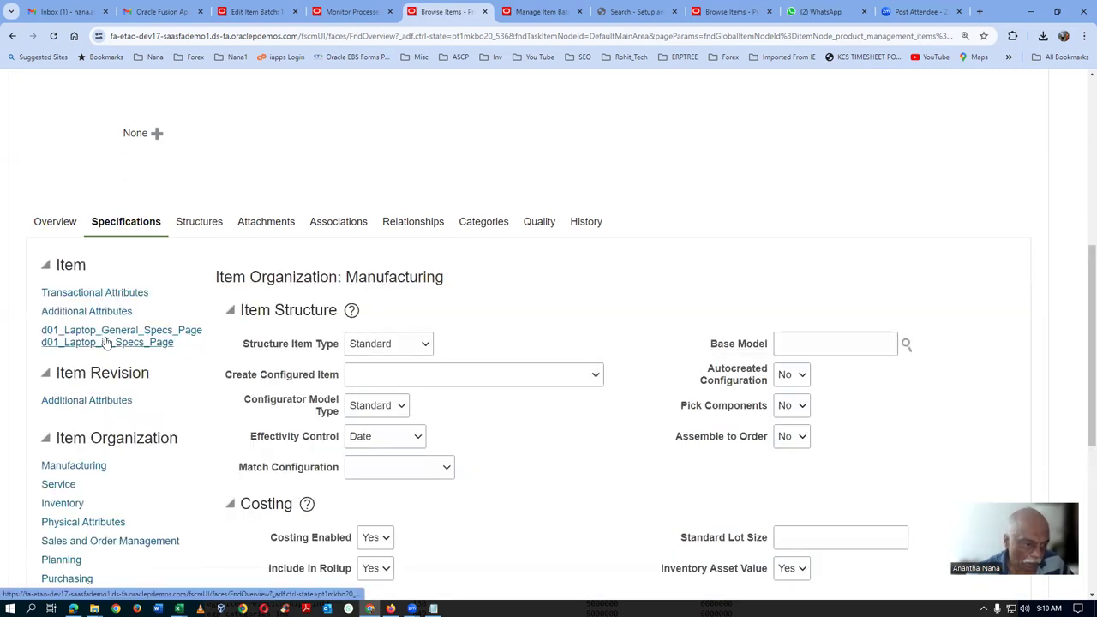
click(106, 342)
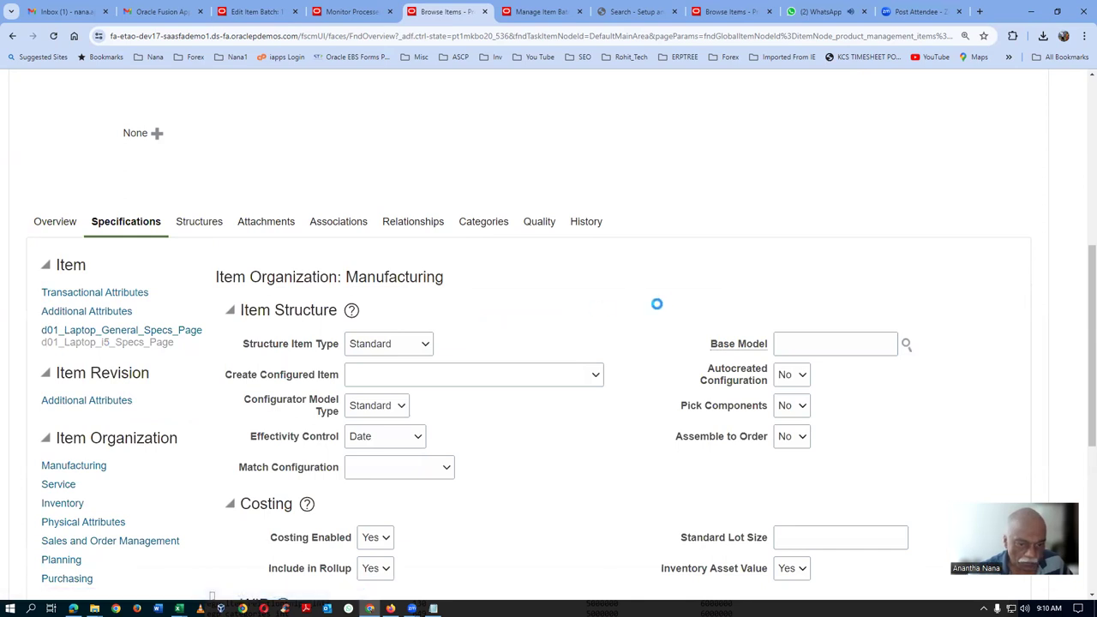
scroll(643, 342, down, 1)
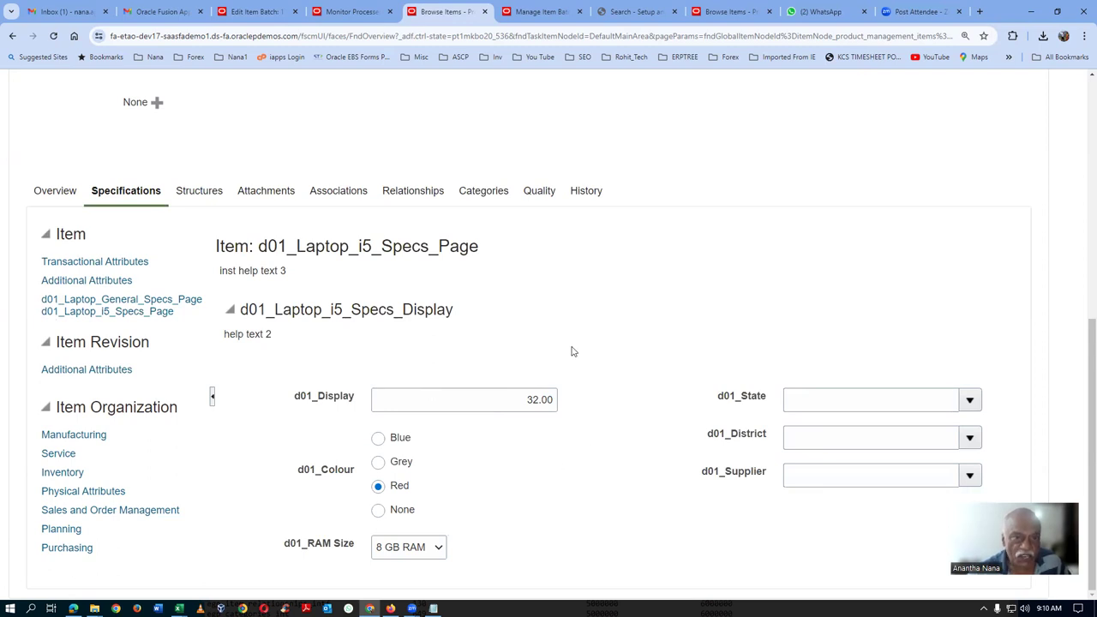
Return to item batch 178817 and review its summary, the available save and import options, and change order Ch_5040.
click(262, 14)
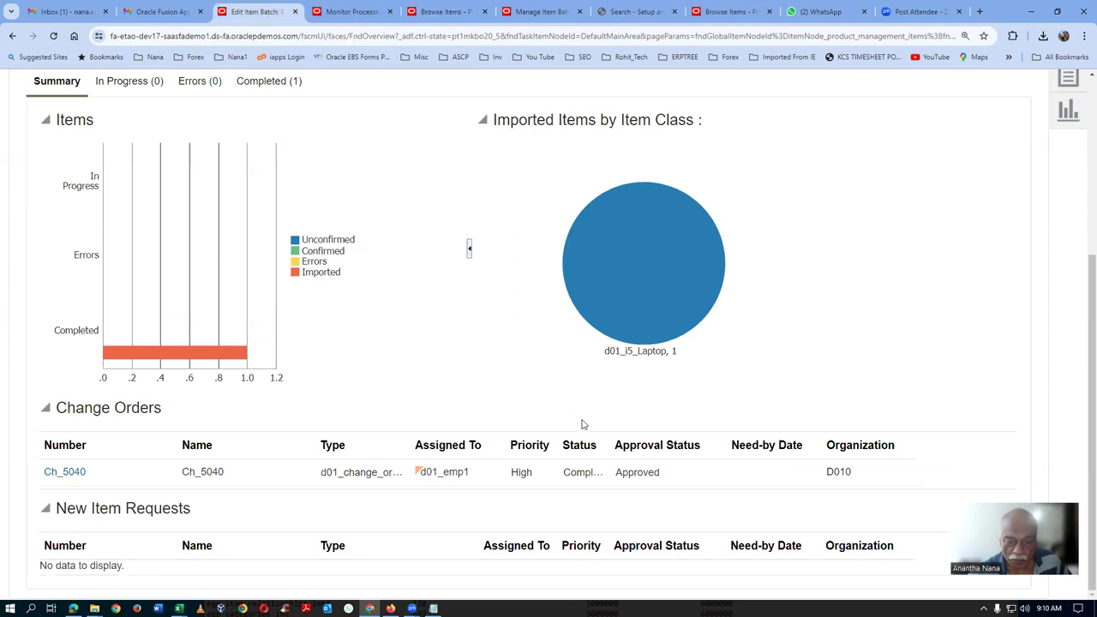
scroll(755, 424, up, 2)
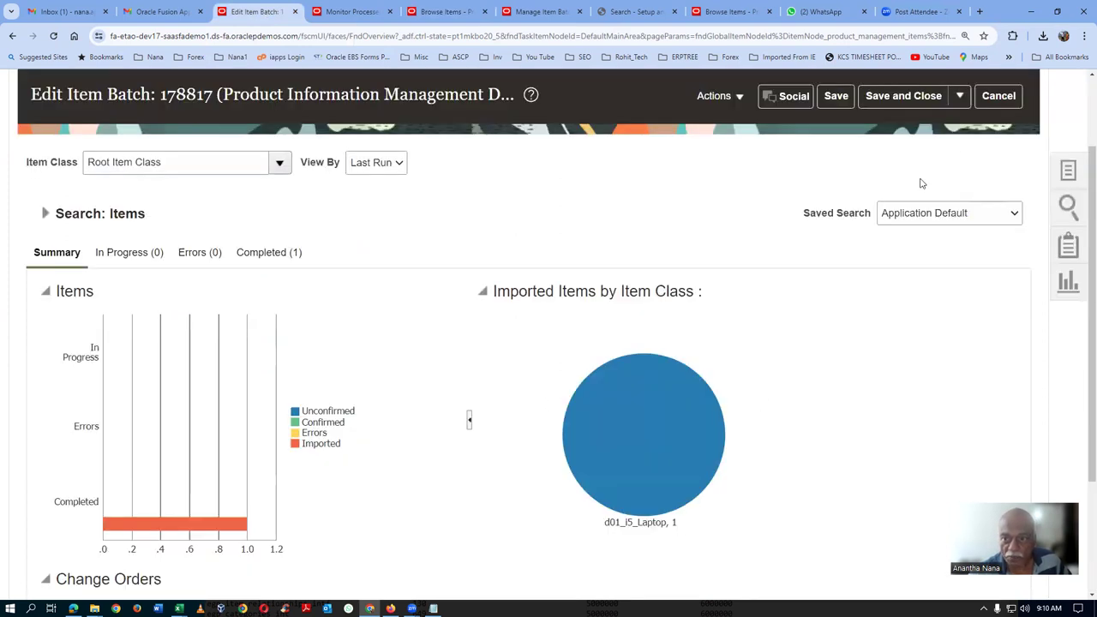
click(963, 98)
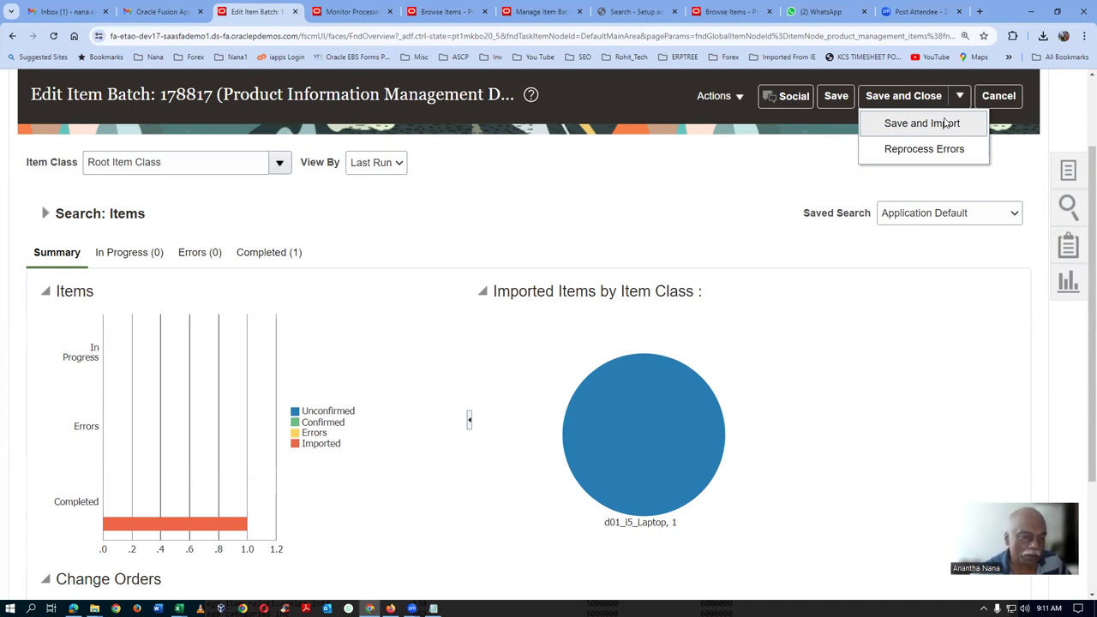
click(403, 215)
scroll(402, 336, down, 2)
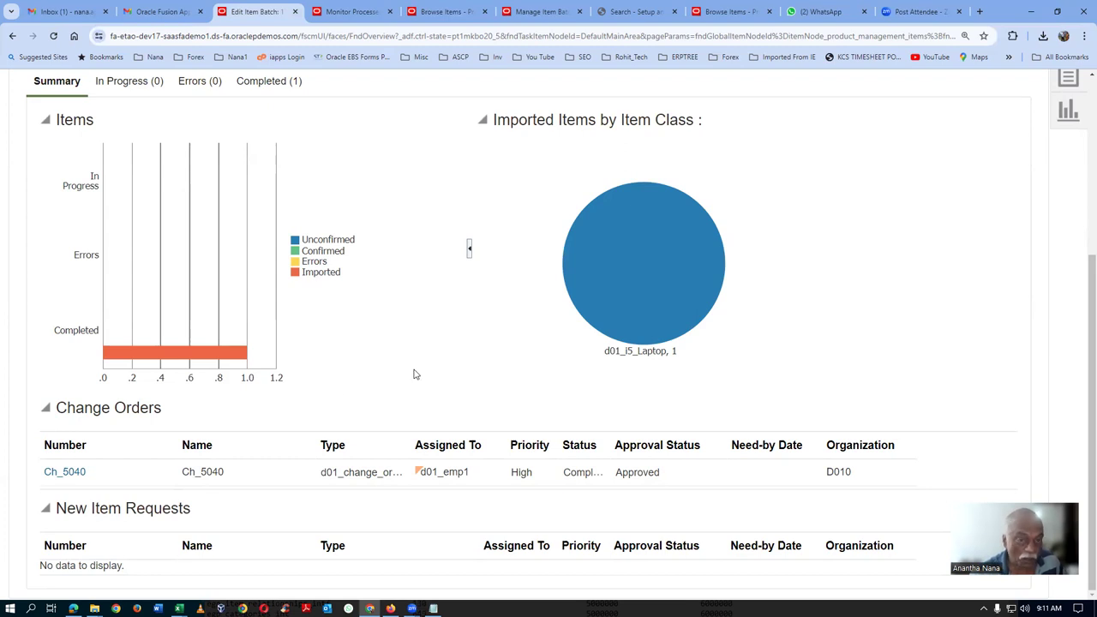
Switch to the scheduled processes overview and review the Item Import job and its related processes.
click(363, 20)
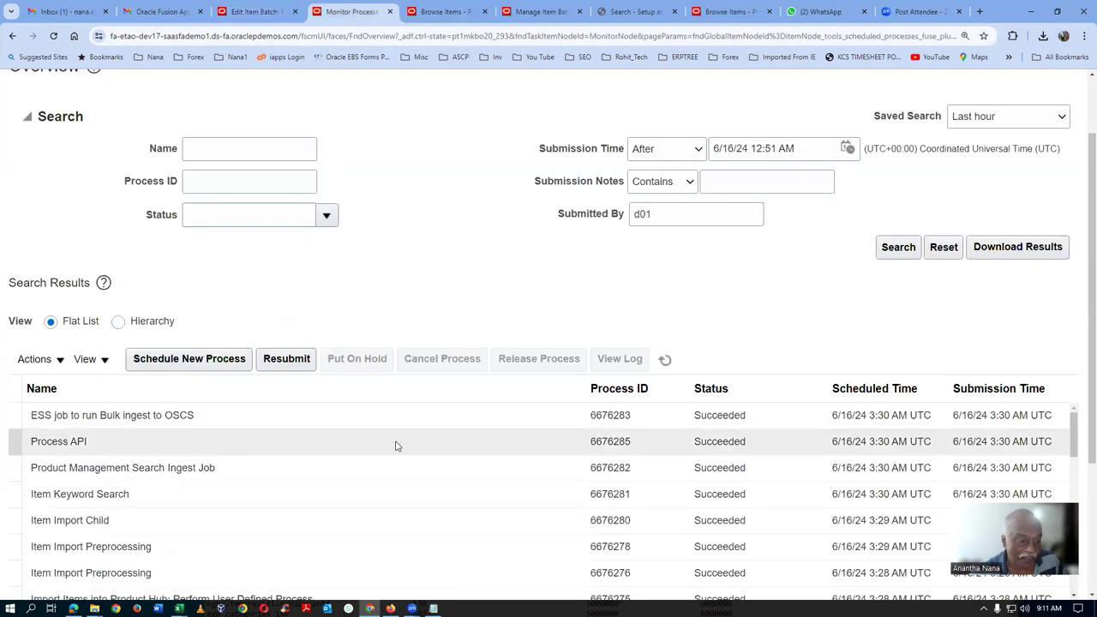
scroll(396, 446, down, 3)
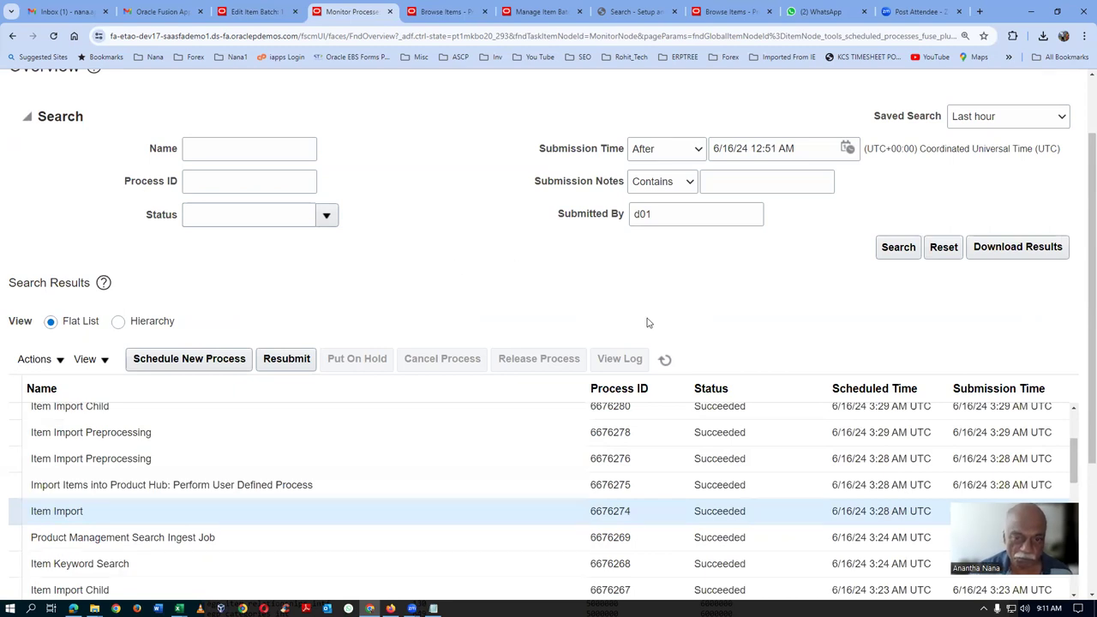
scroll(724, 309, up, 1)
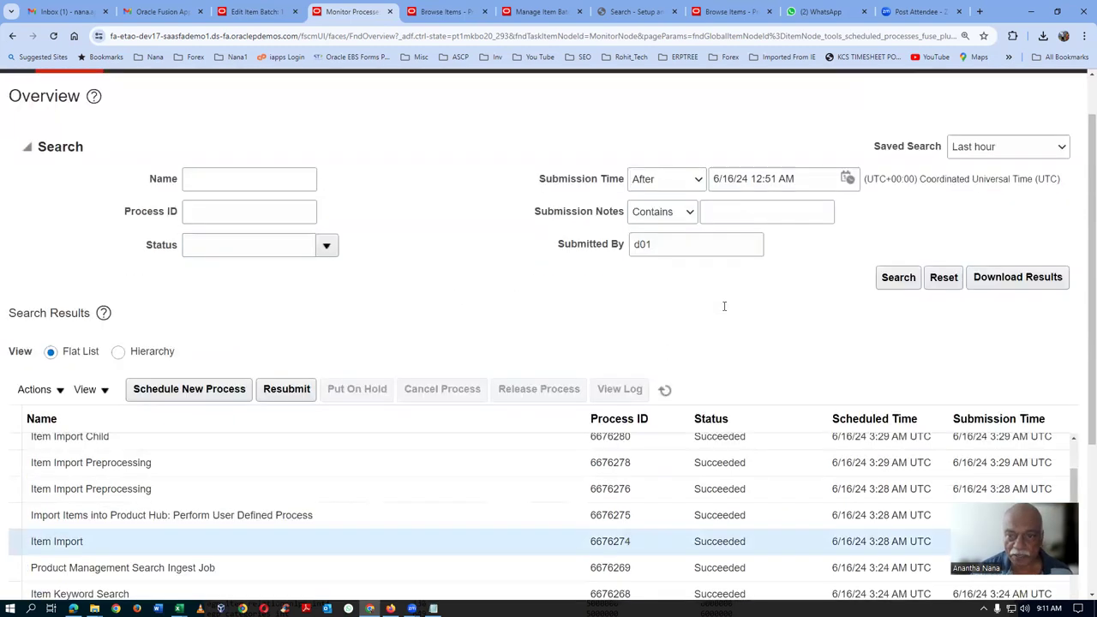
scroll(724, 312, up, 2)
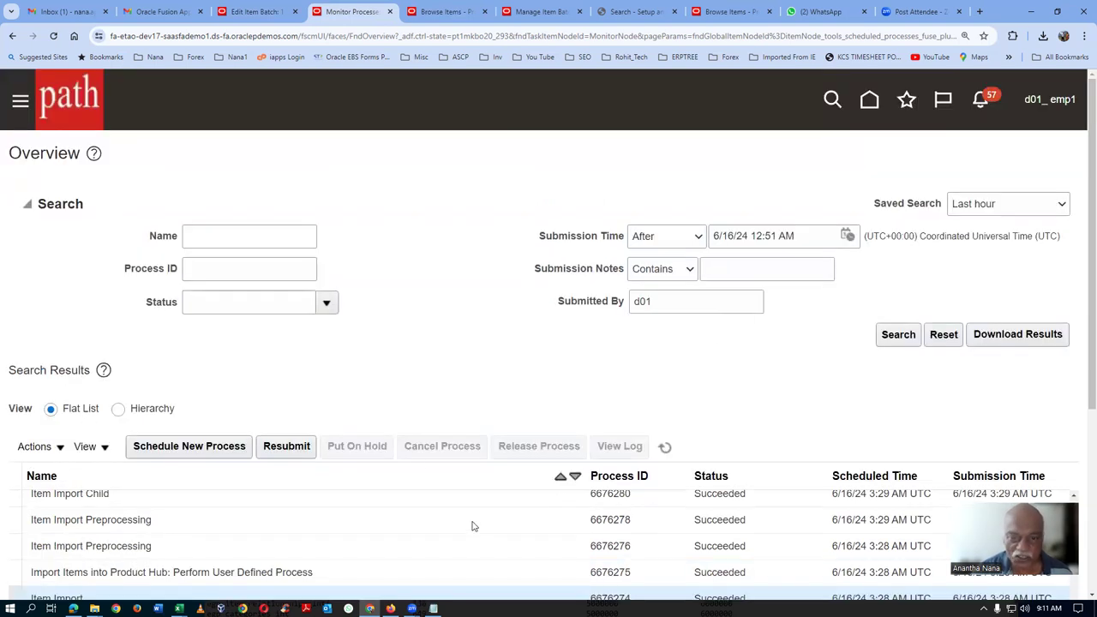